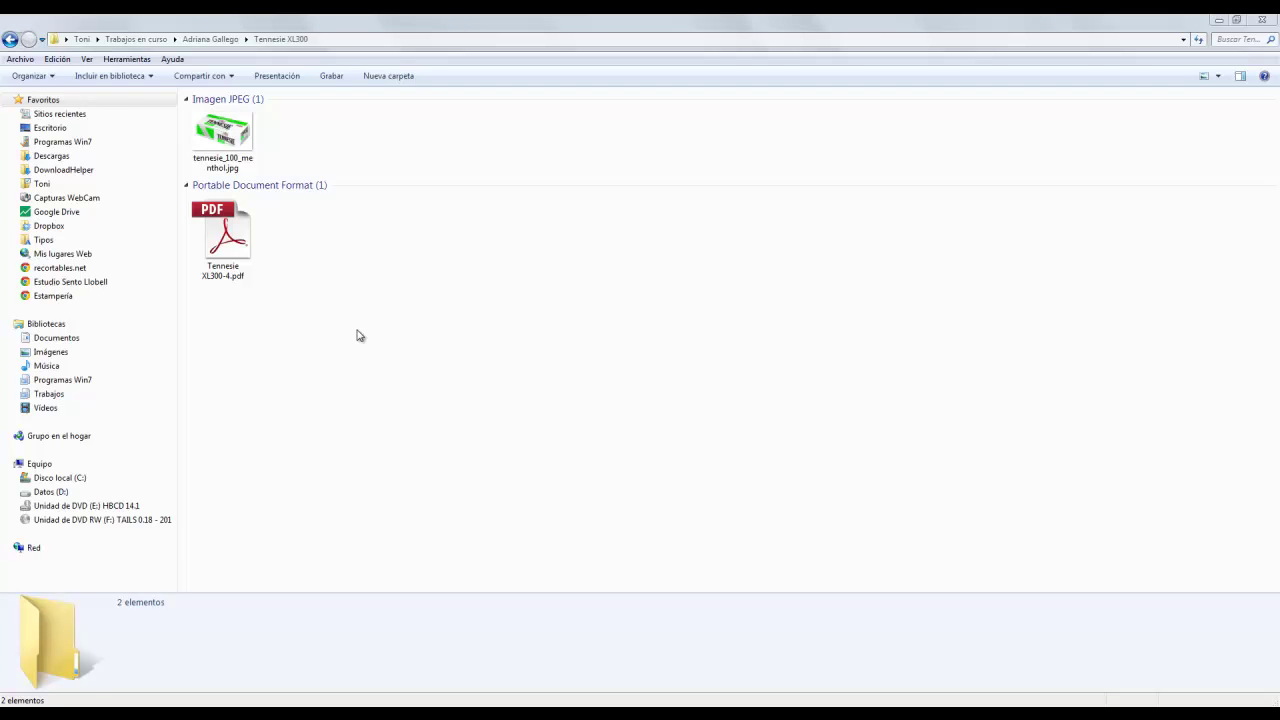
Preview the finished box JPEG from the Tennesie XL300 folder.
drag(360, 336, 190, 225)
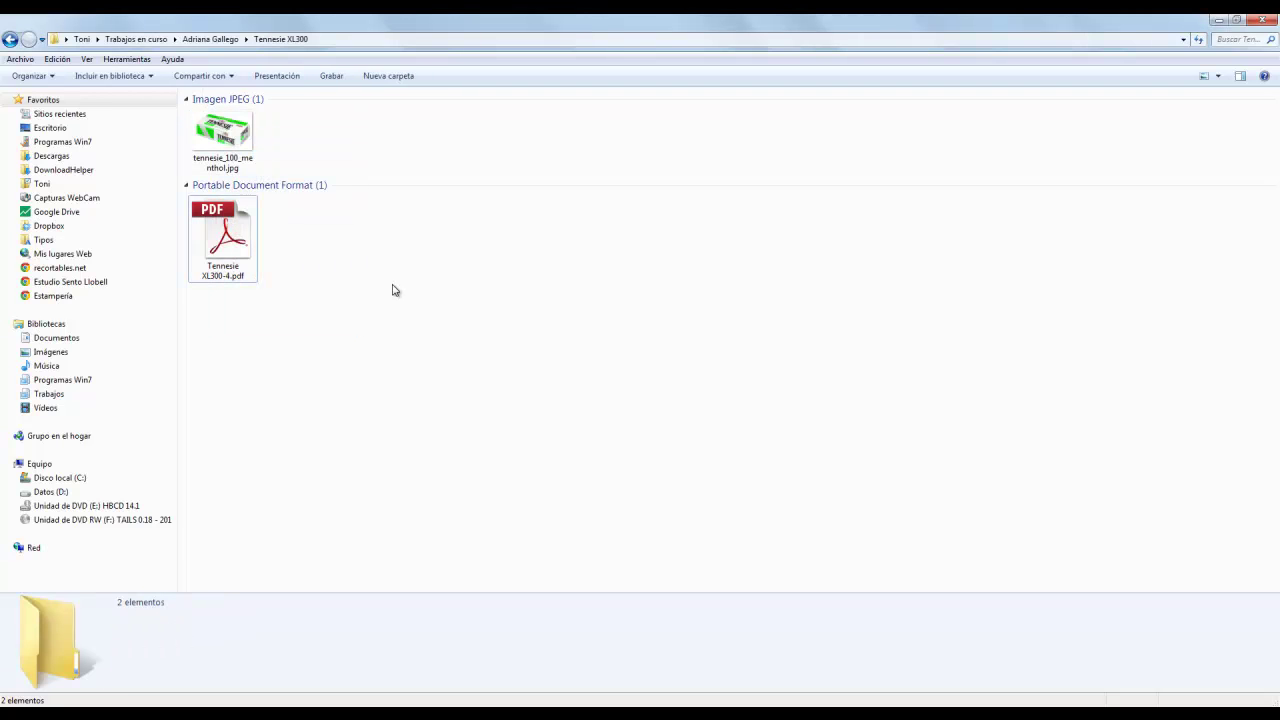
drag(394, 290, 190, 110)
click(440, 289)
double_click(245, 145)
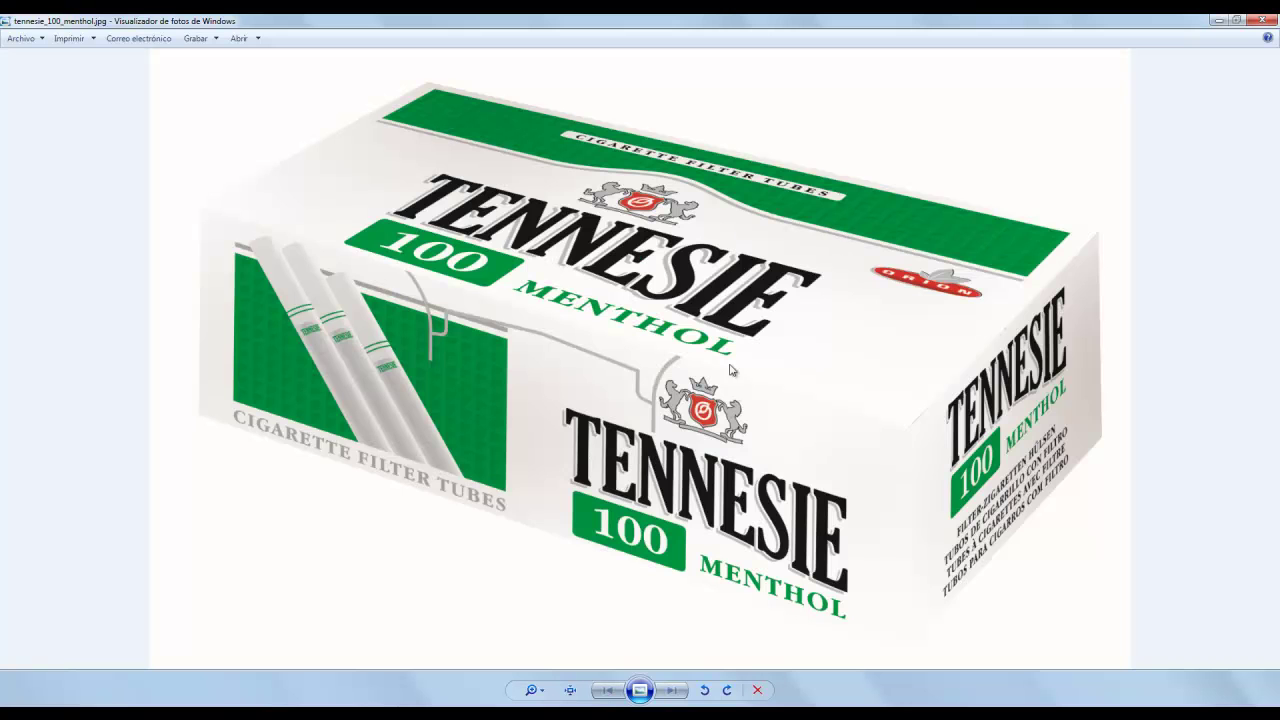
click(1263, 20)
click(277, 323)
Review the dieline PDF, then drag Tennesie XL300-4.pdf into a windowed Illustrator.
double_click(219, 236)
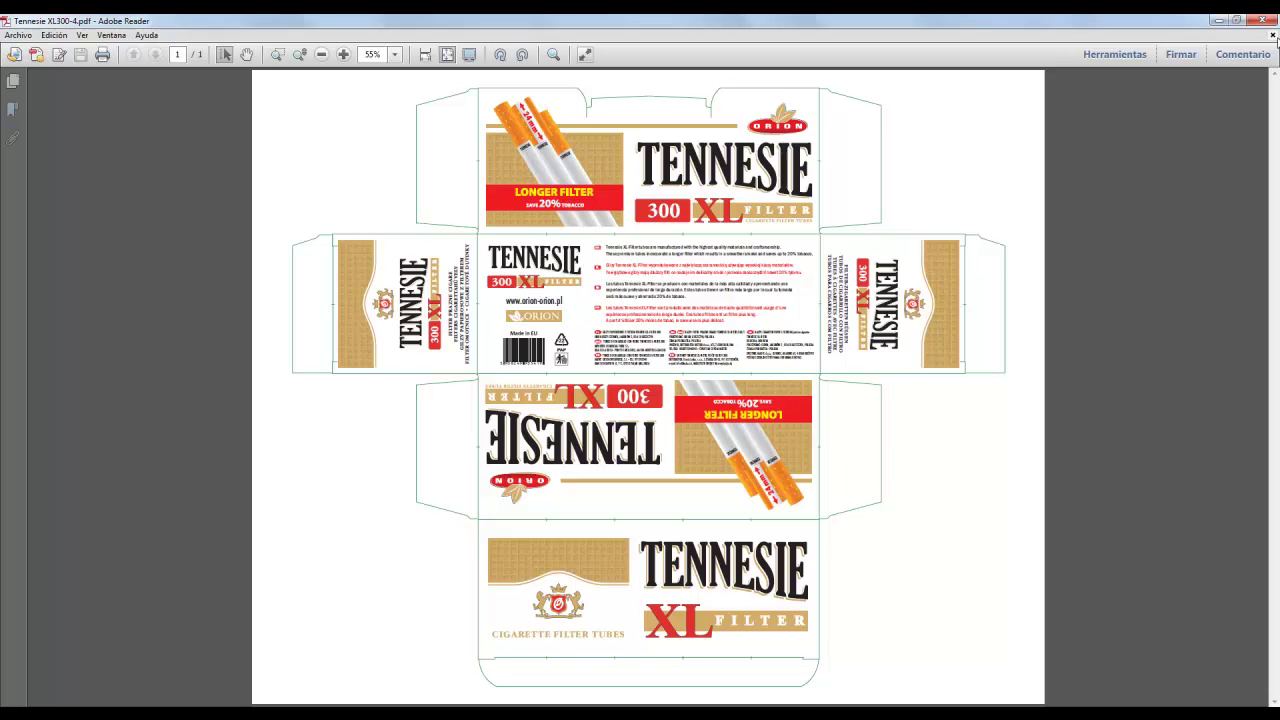
click(1273, 35)
click(1220, 20)
click(502, 305)
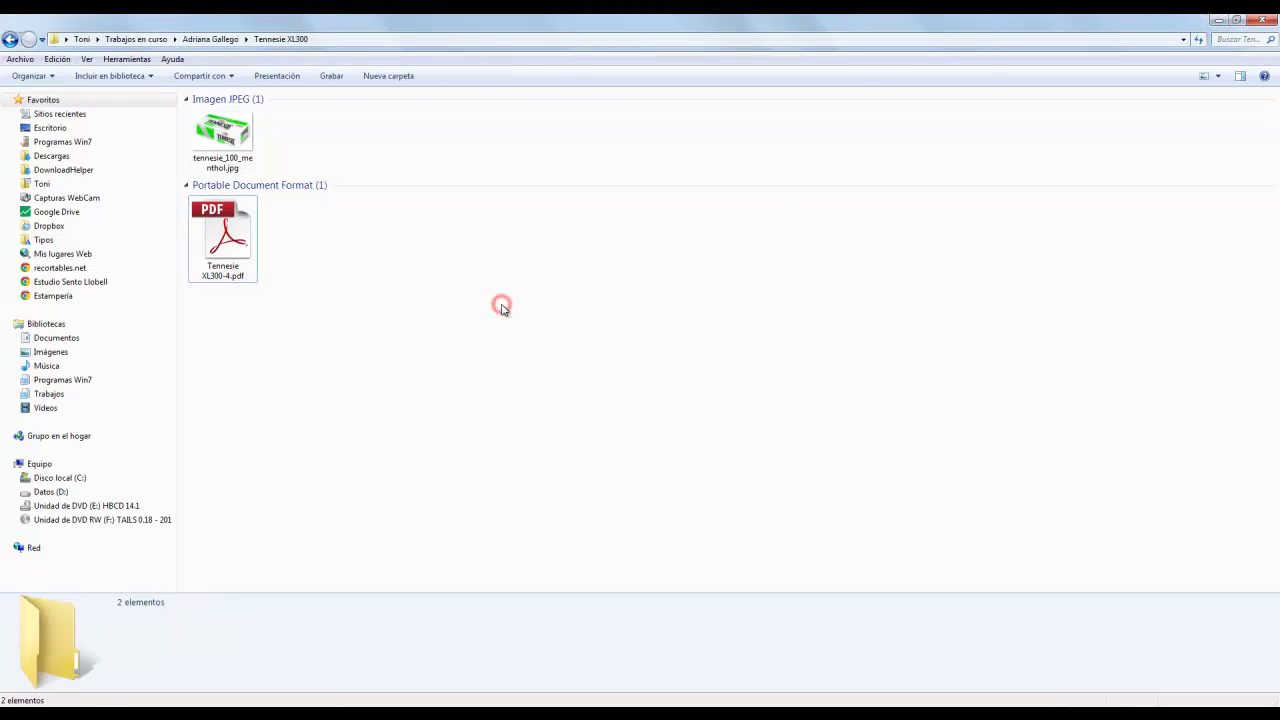
click(545, 341)
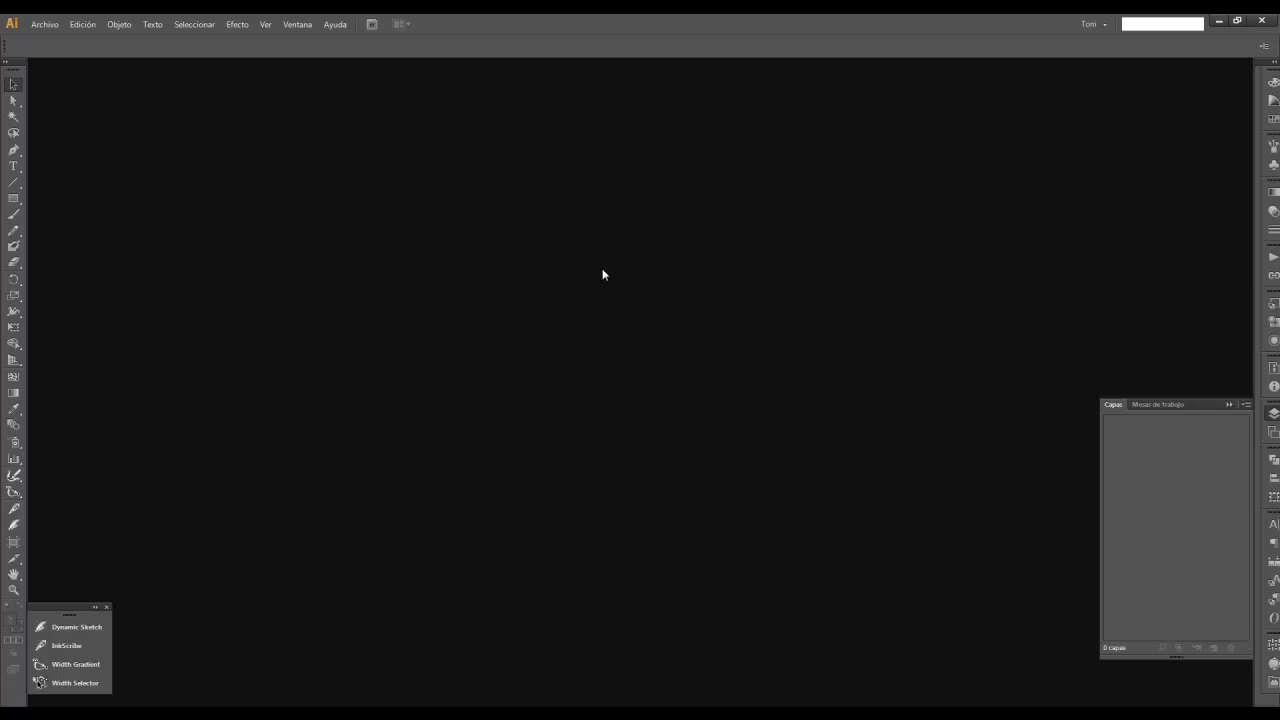
double_click(484, 24)
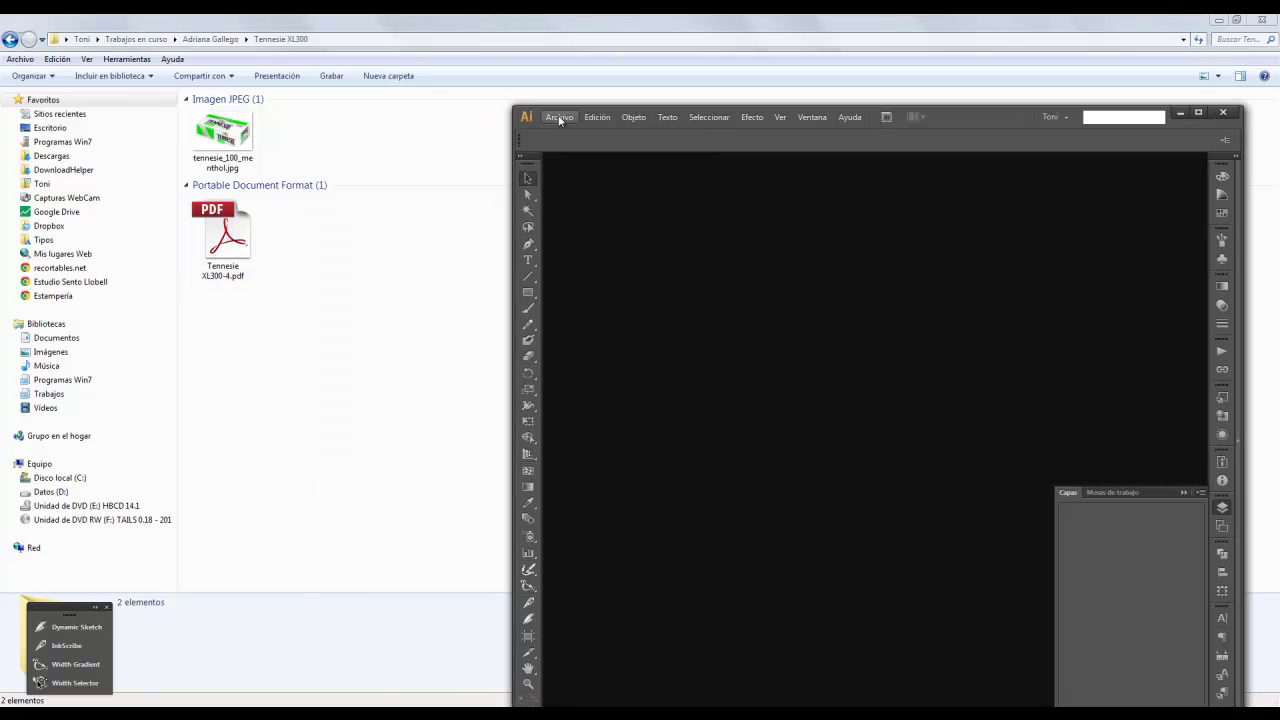
drag(229, 240, 853, 295)
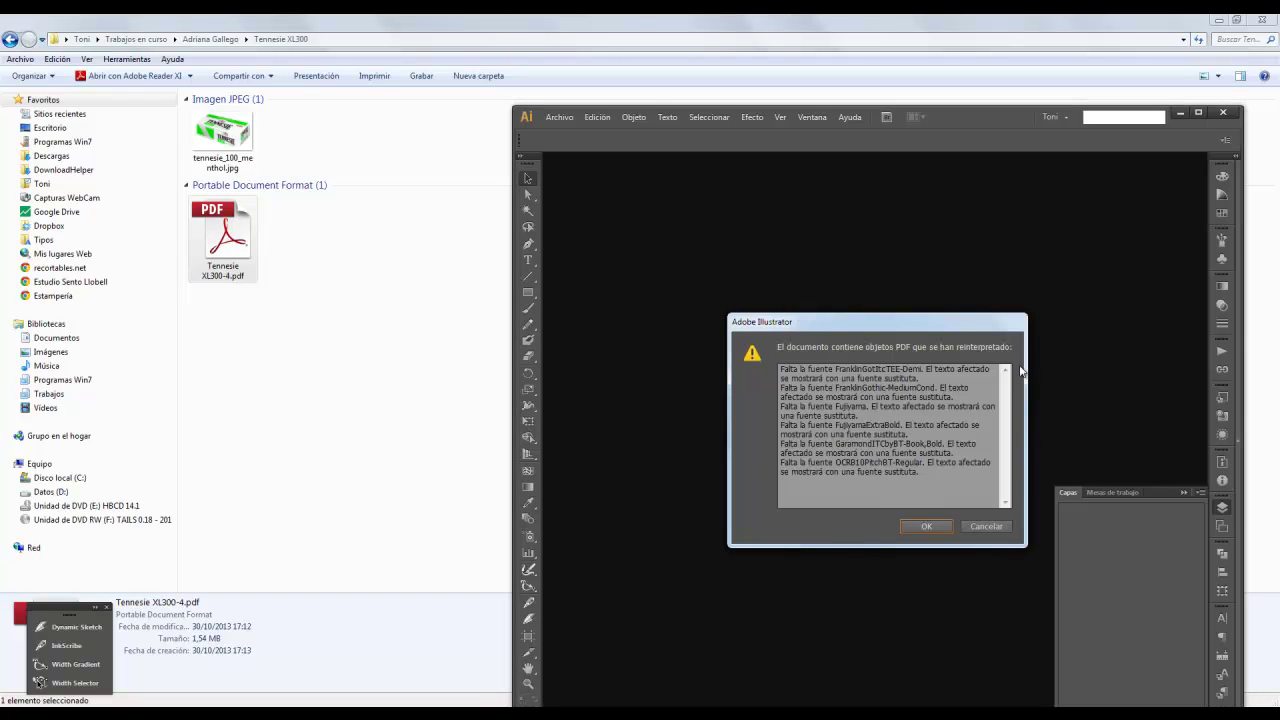
Accept the font substitutions, maximize Illustrator, and fit the whole dieline artboard in view.
click(928, 526)
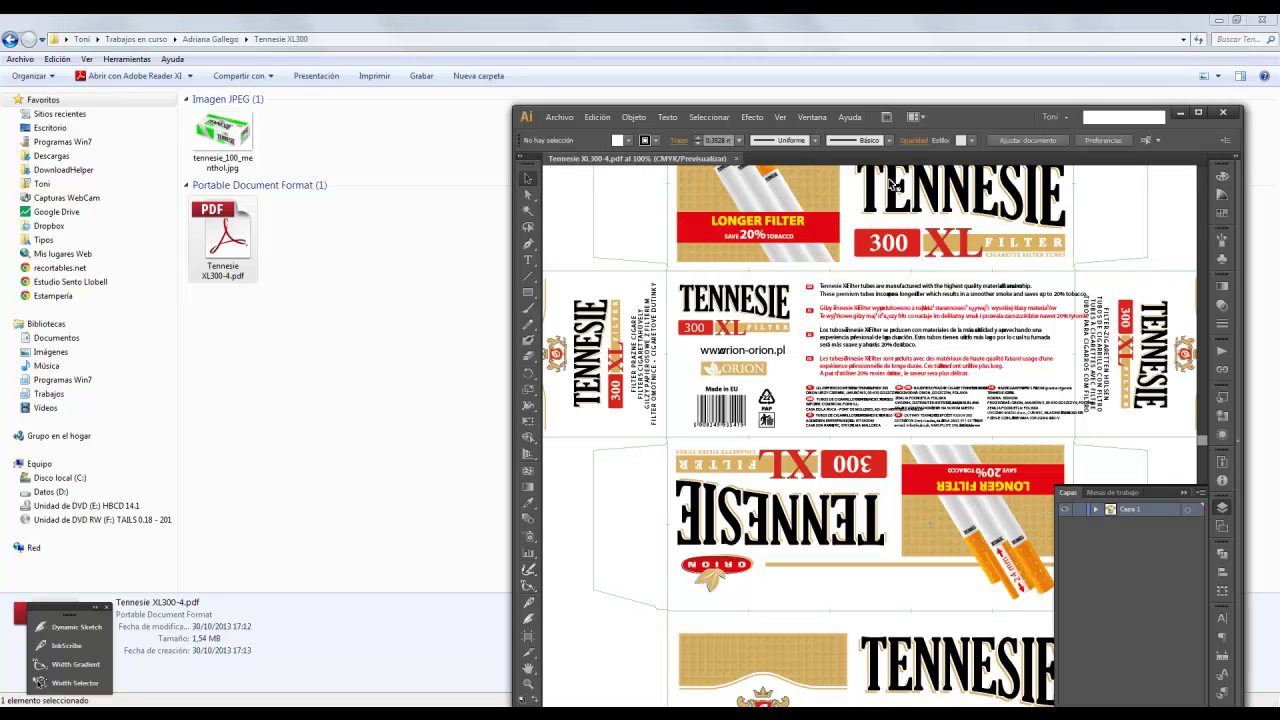
double_click(977, 114)
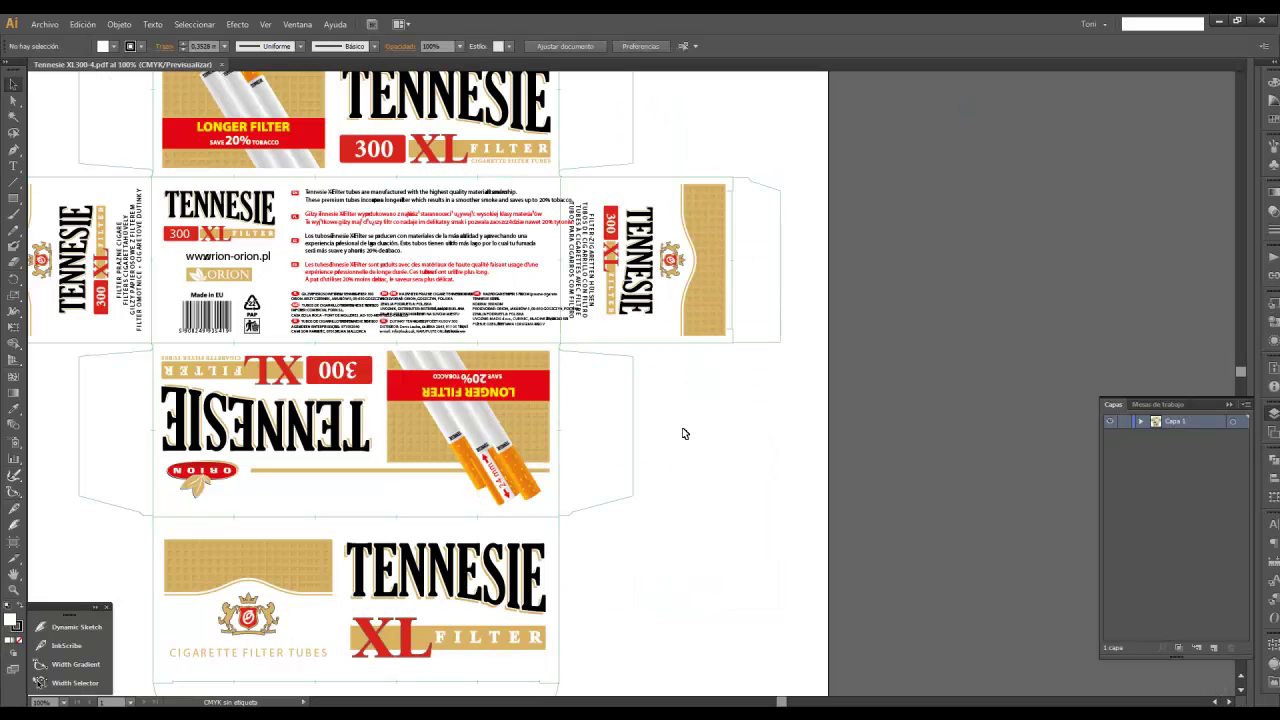
key(ctrl+minus)
drag(677, 417, 729, 440)
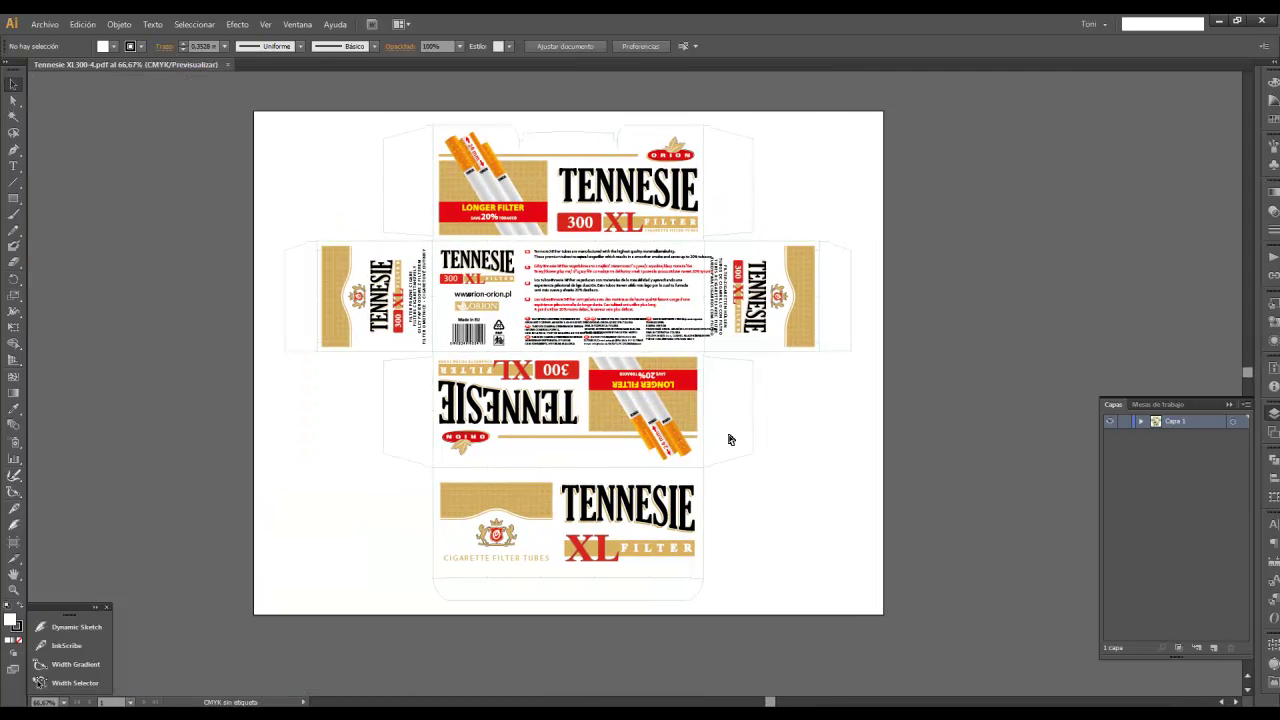
Zoom and pan across the dieline to inspect the product text and box panels.
scroll(729, 440, up, 1)
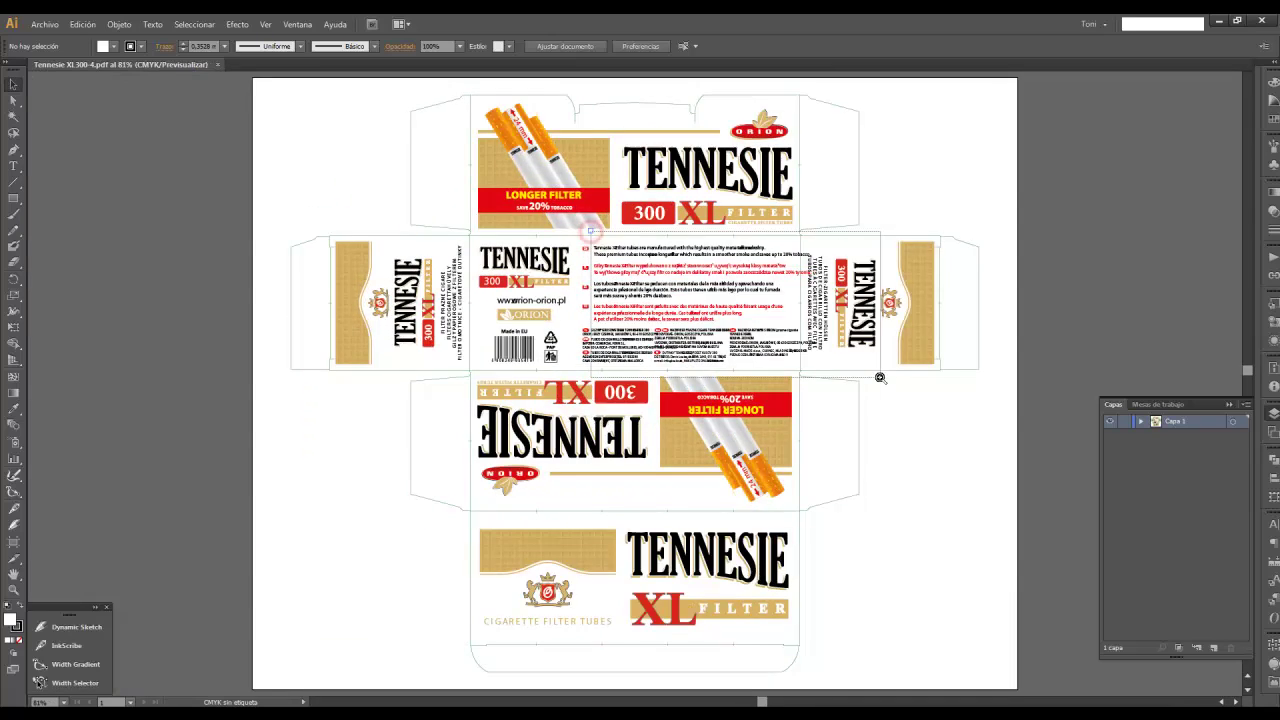
drag(880, 378, 880, 380)
alt+click(637, 292)
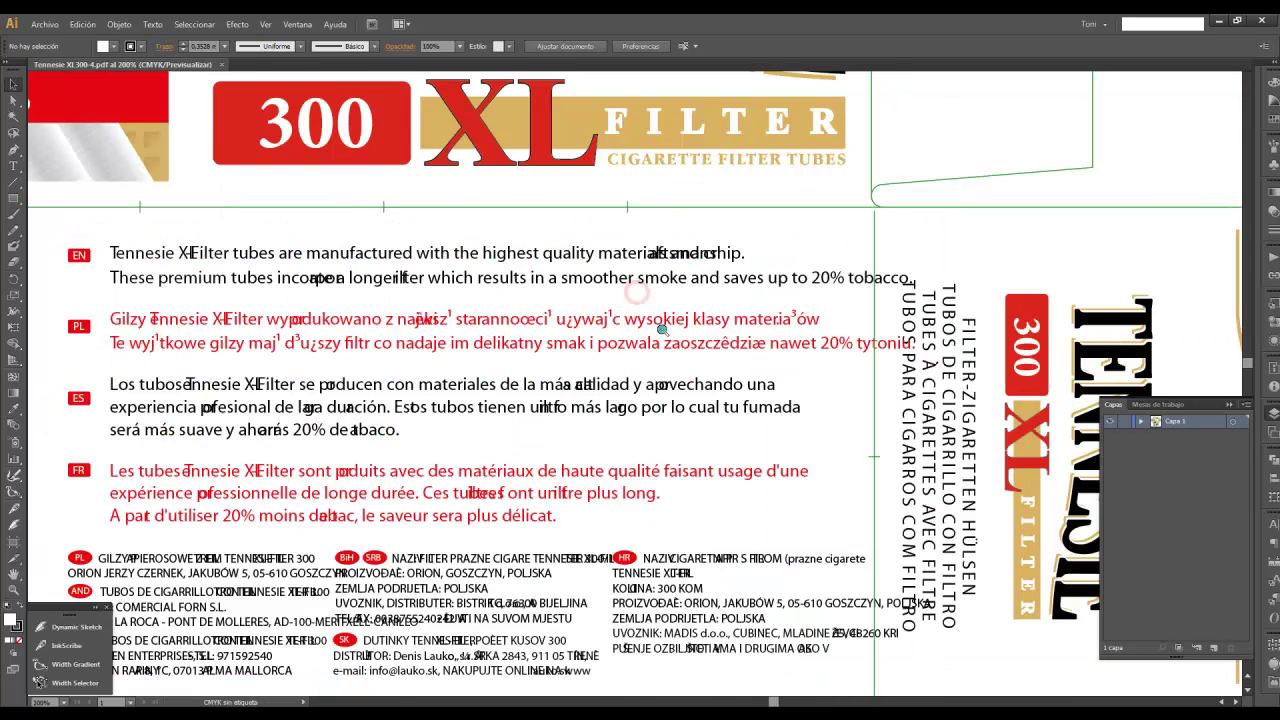
scroll(660, 328, down, 1)
scroll(660, 328, down, 1)
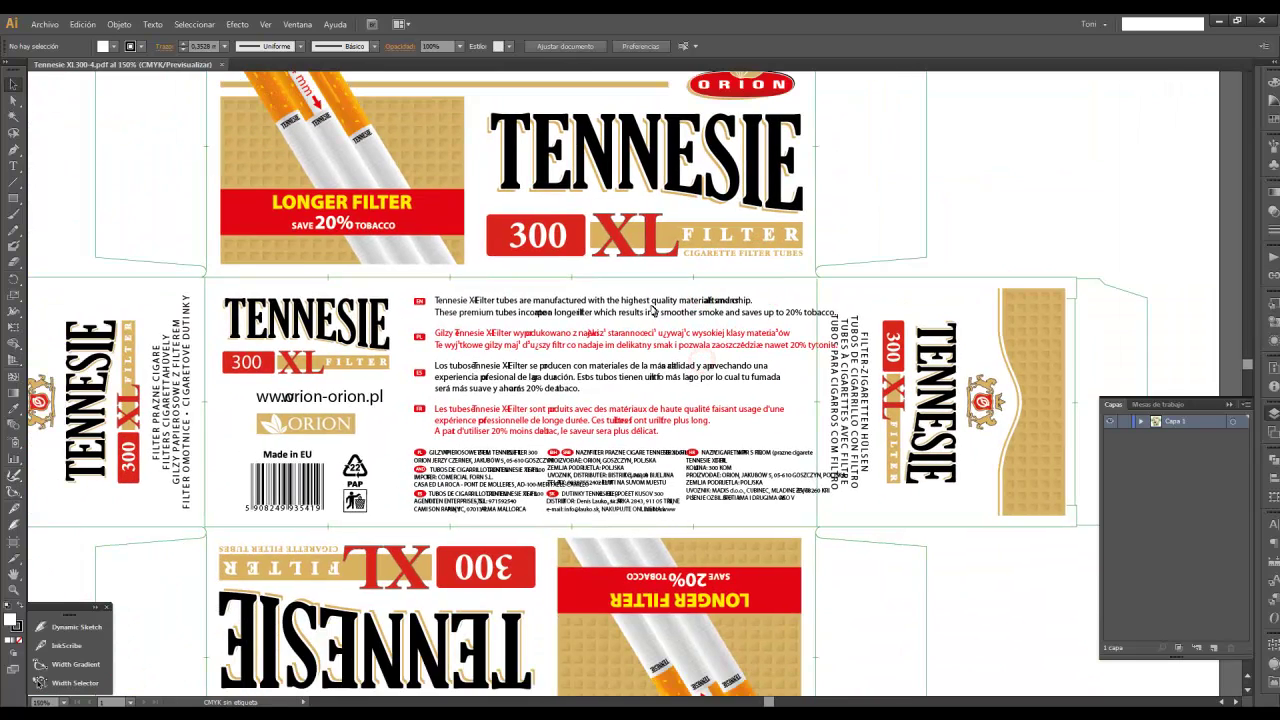
click(11, 614)
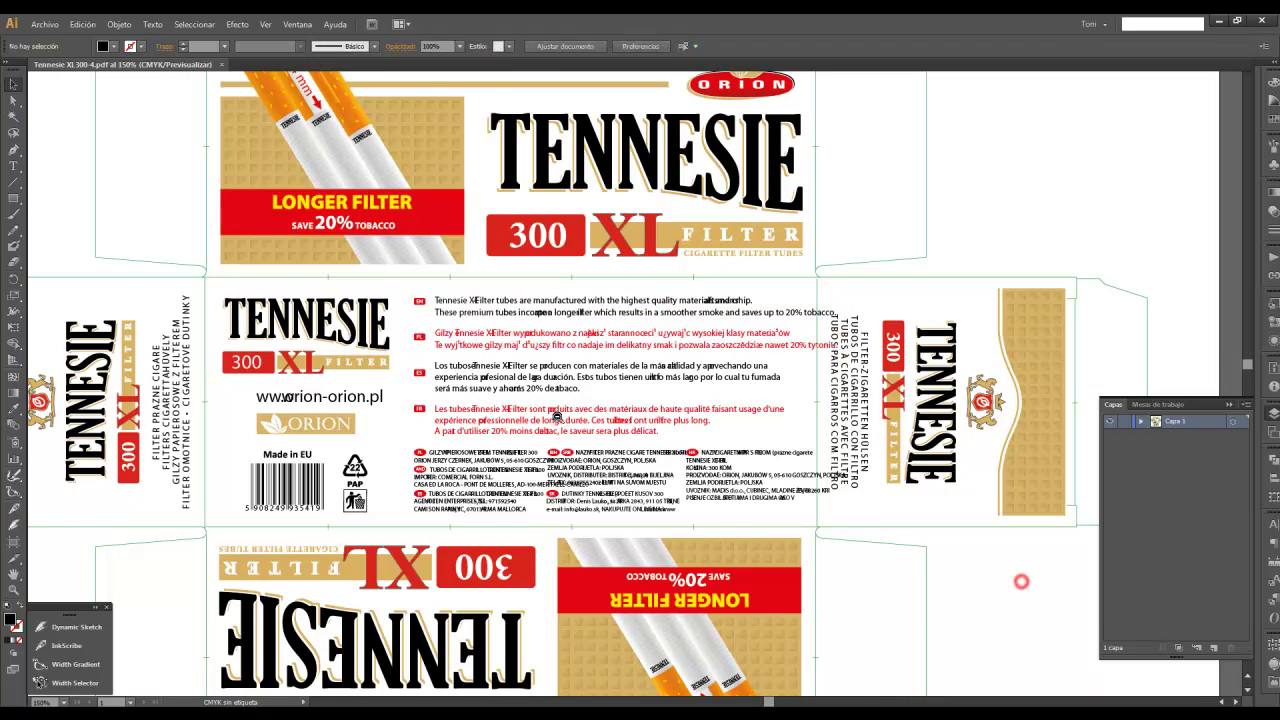
scroll(1021, 581, down, 1)
scroll(960, 550, down, 1)
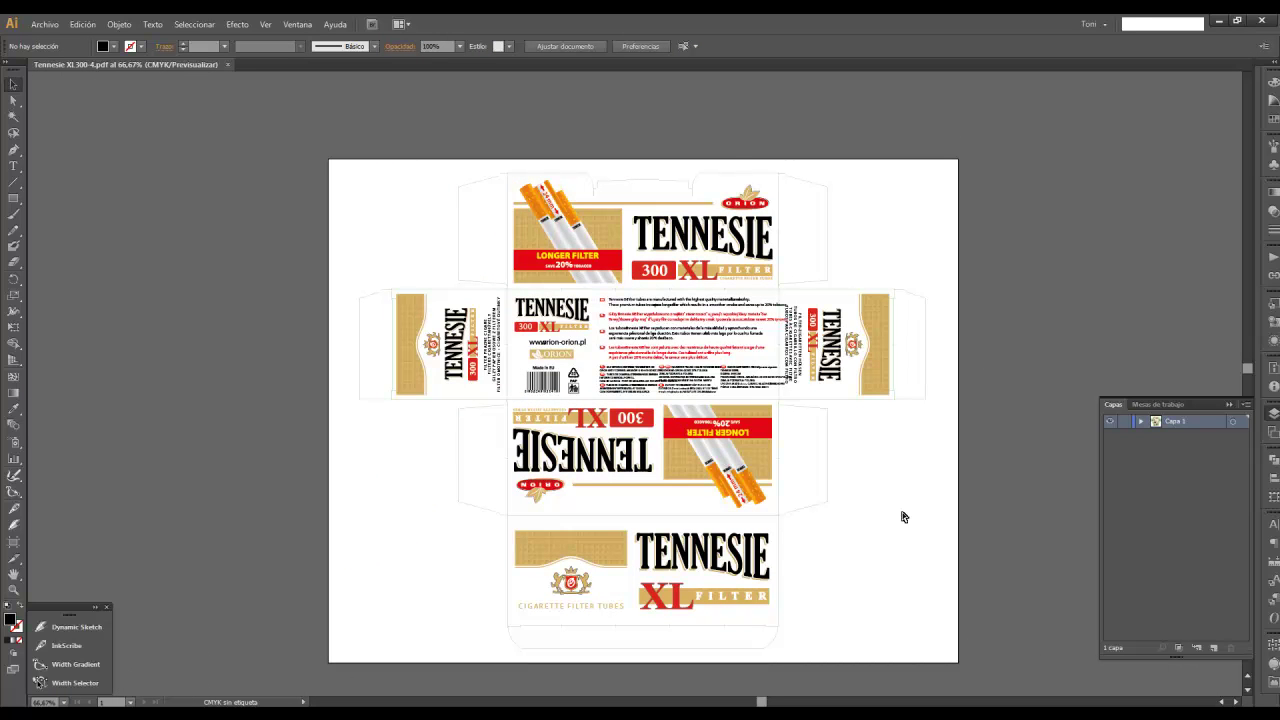
scroll(902, 517, up, 1)
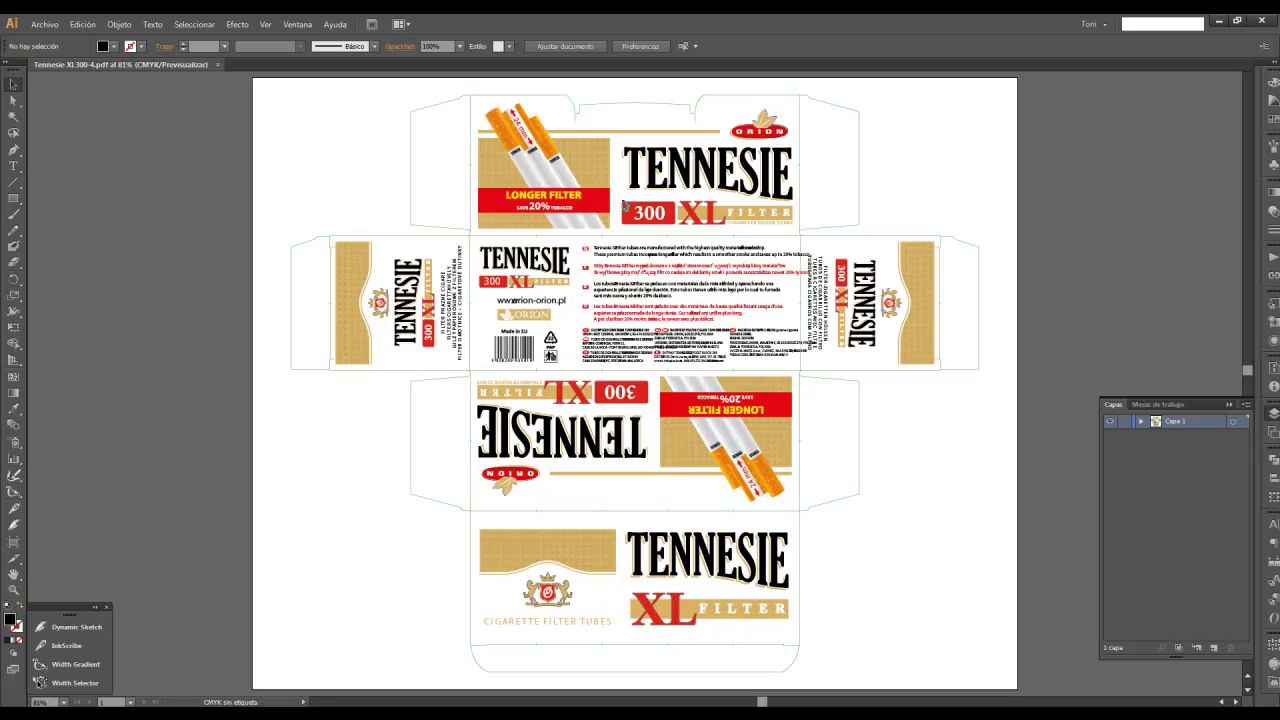
Export the dieline as Photoshop (*.PSD) format under the name Tennesie XL300-4.
click(44, 24)
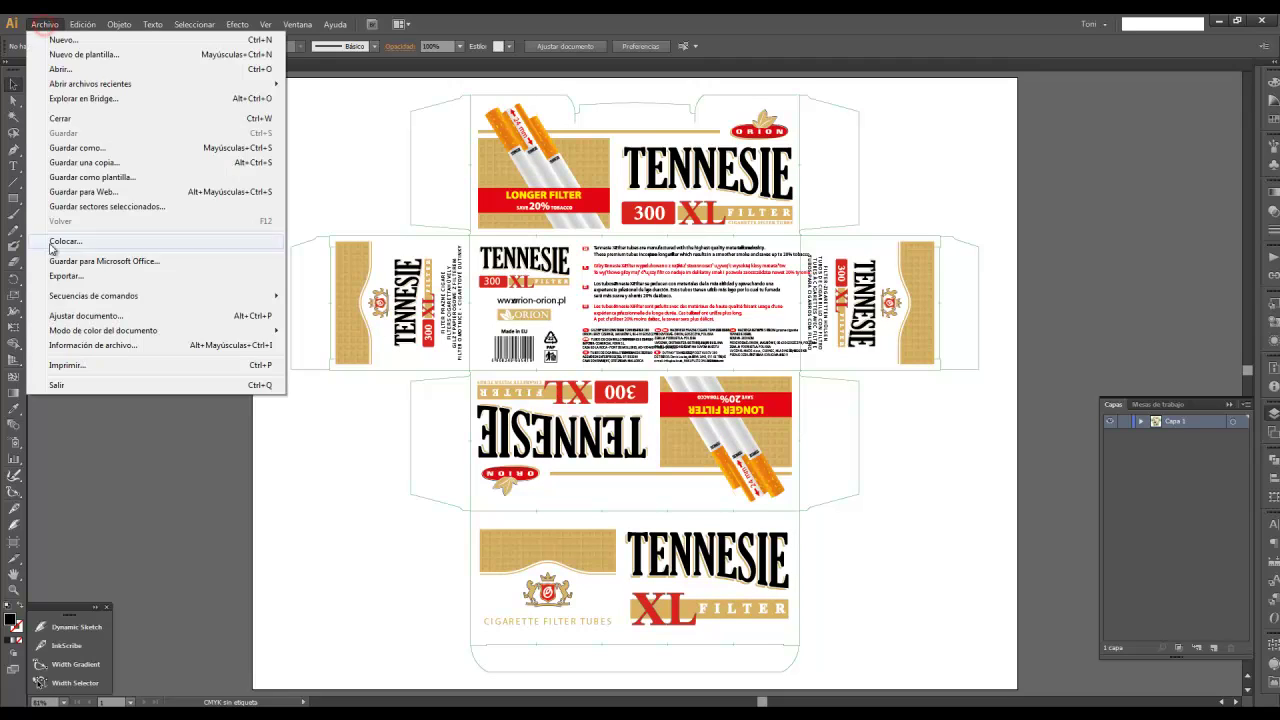
click(75, 277)
click(261, 284)
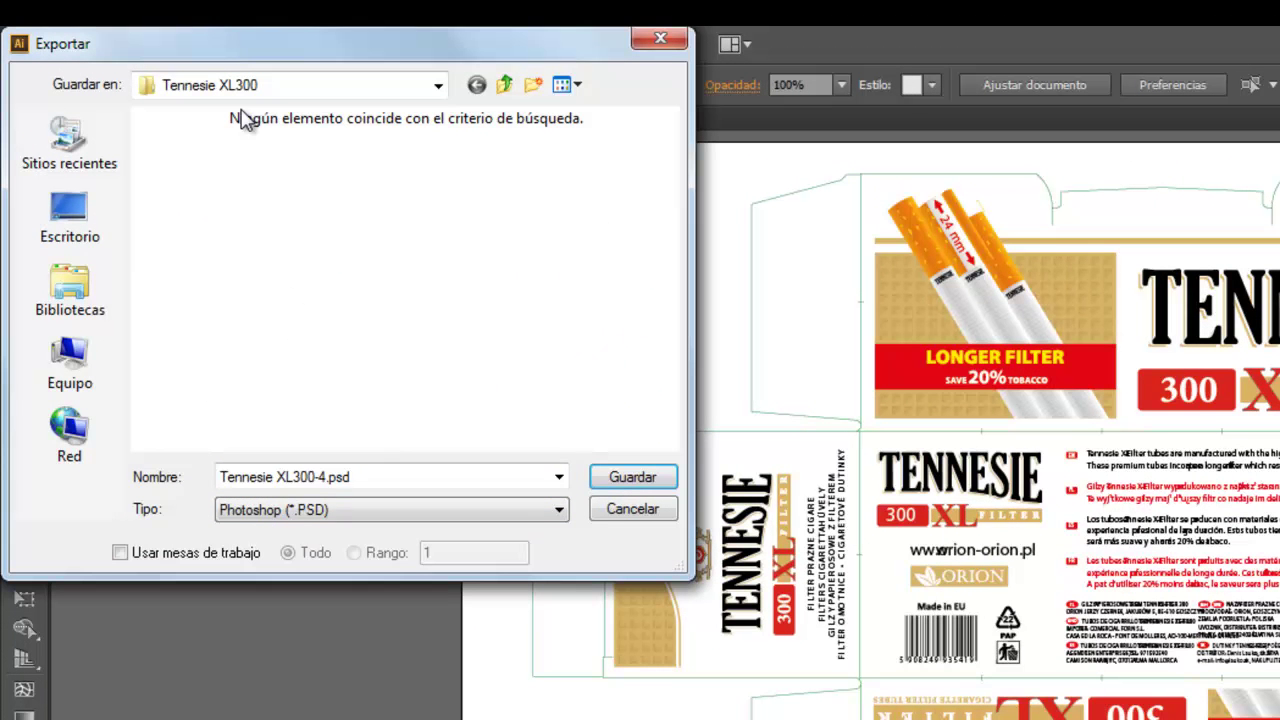
click(628, 482)
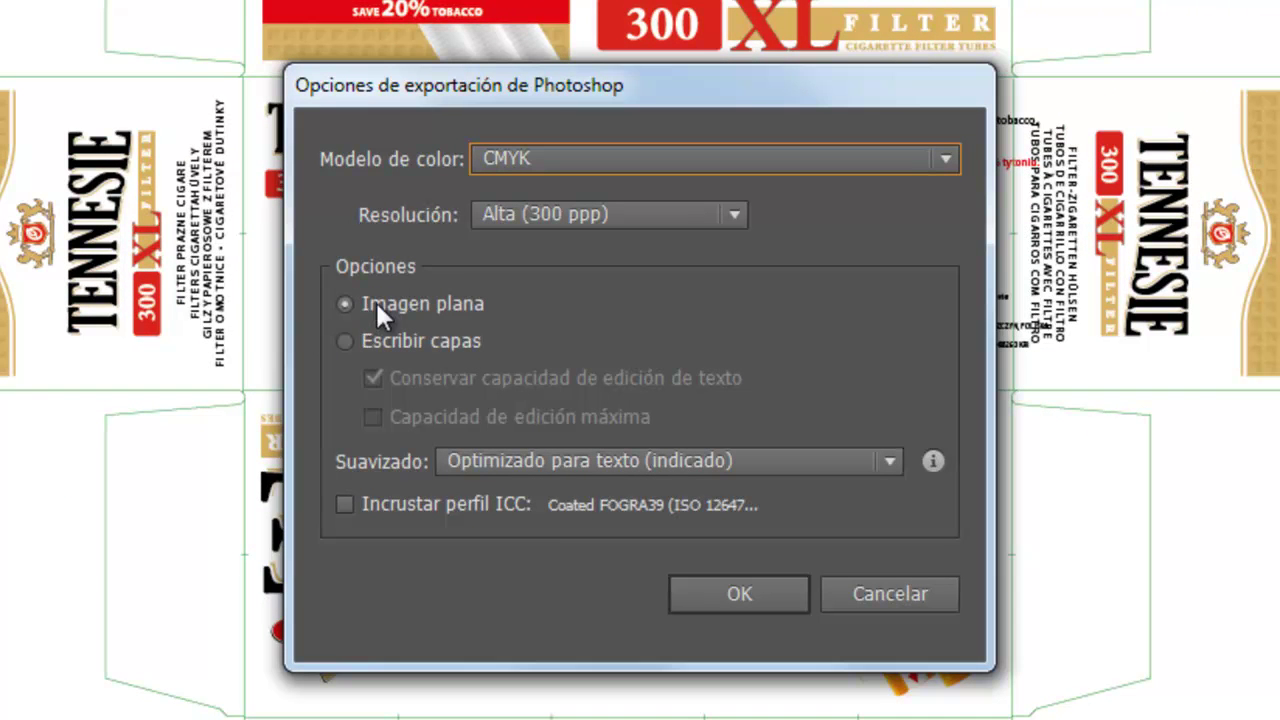
Set the PSD export options to RGB, 300 ppi, flat image, and write the file.
click(384, 341)
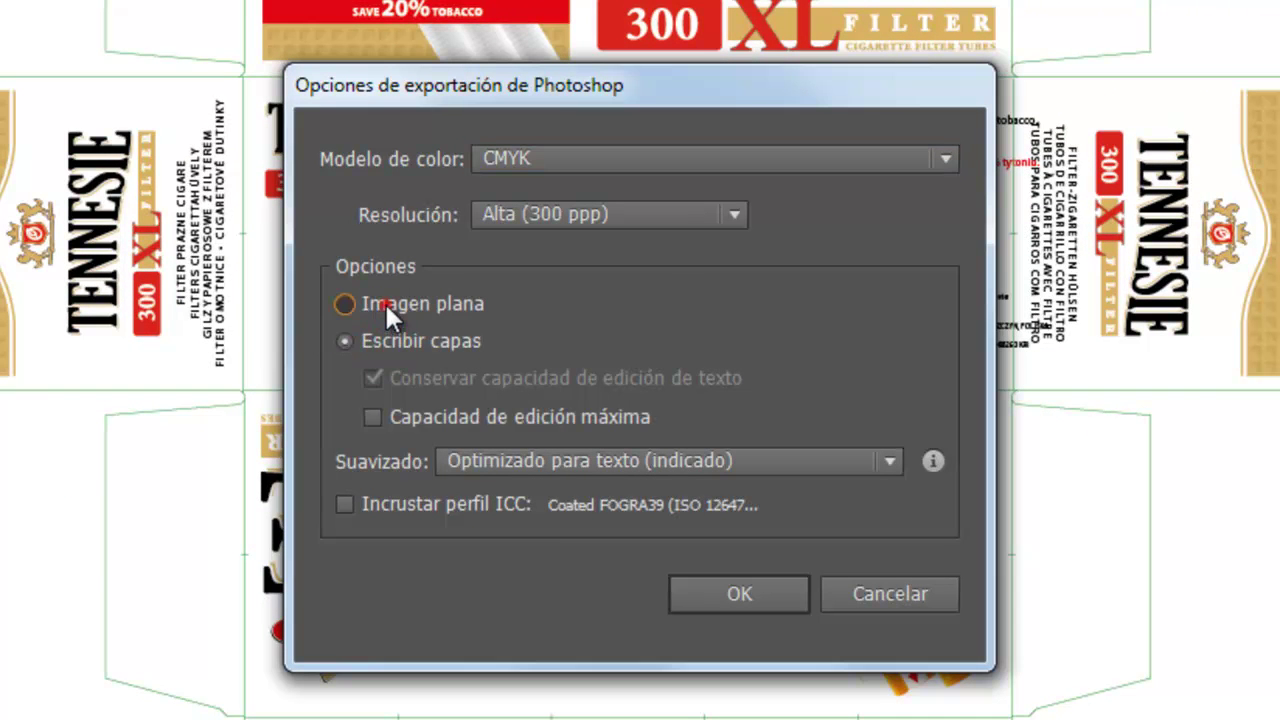
click(386, 304)
click(669, 160)
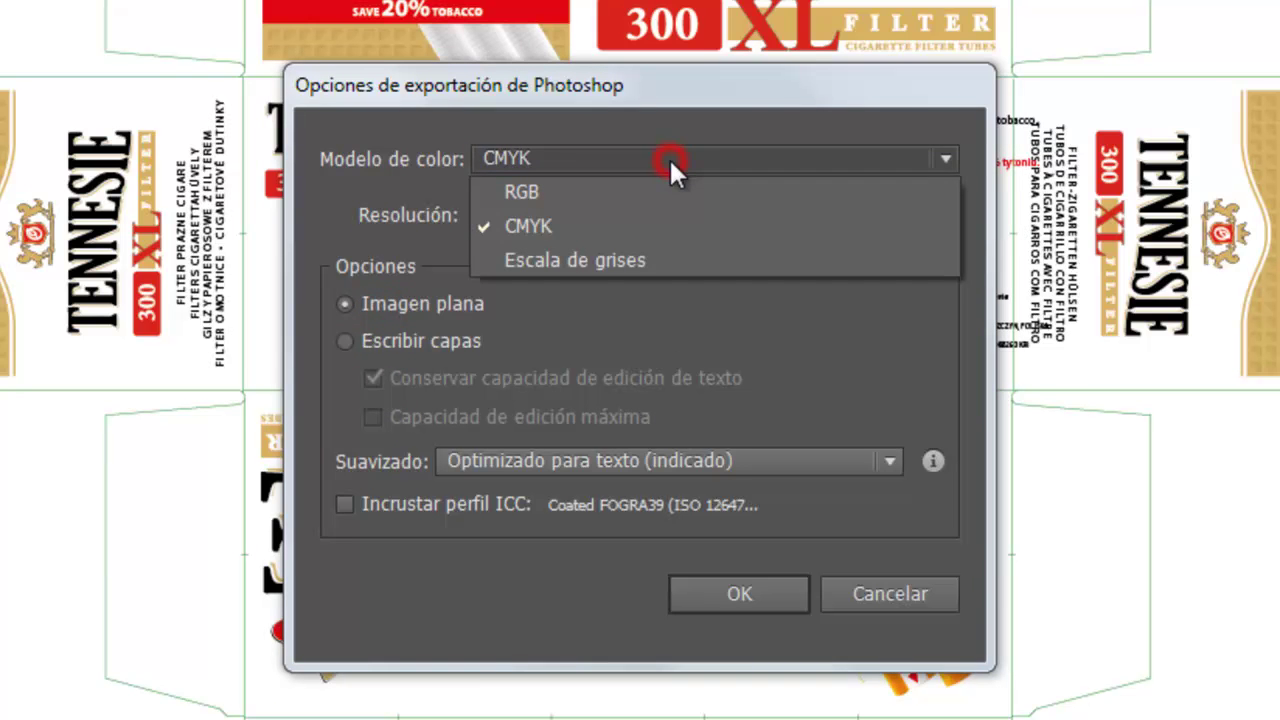
click(643, 193)
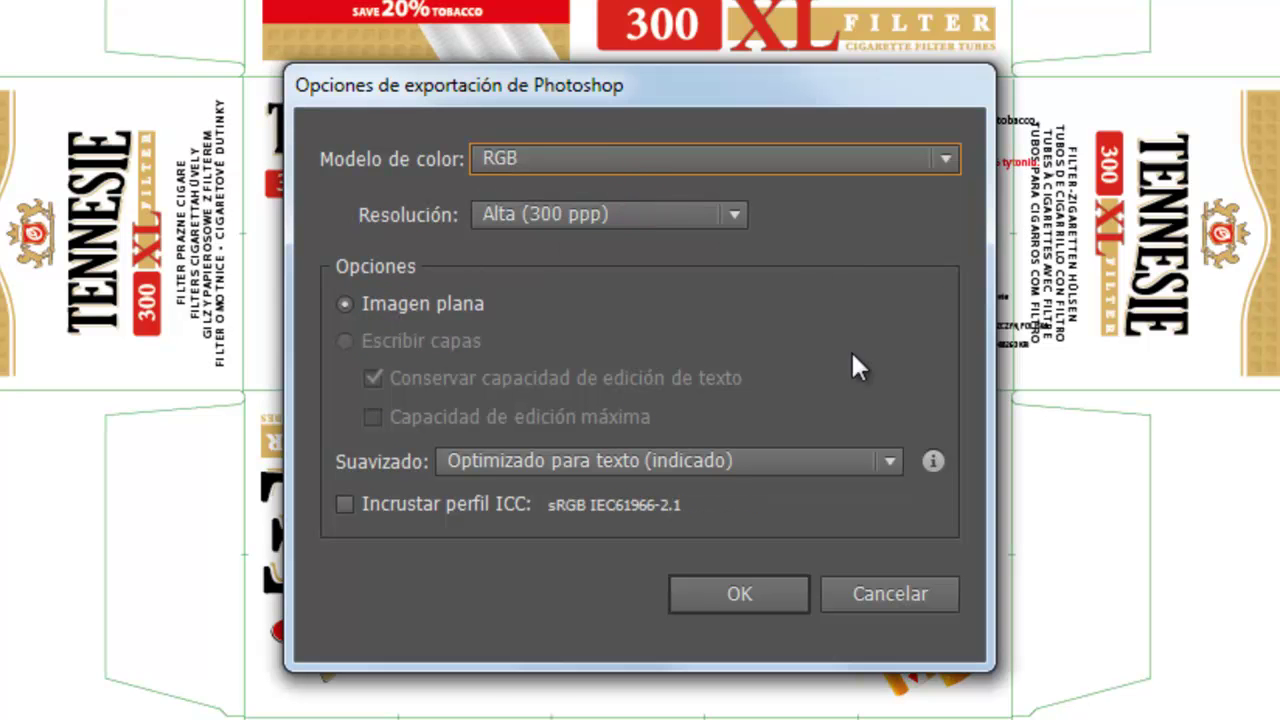
click(475, 216)
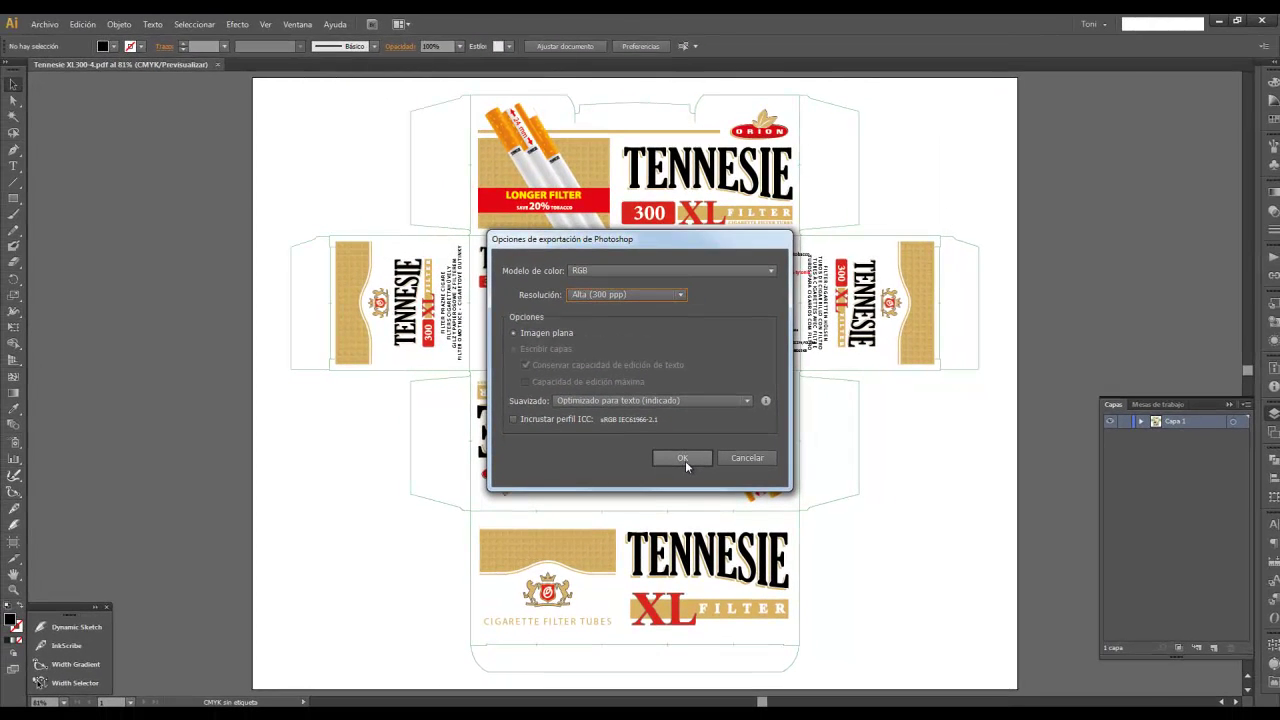
click(684, 457)
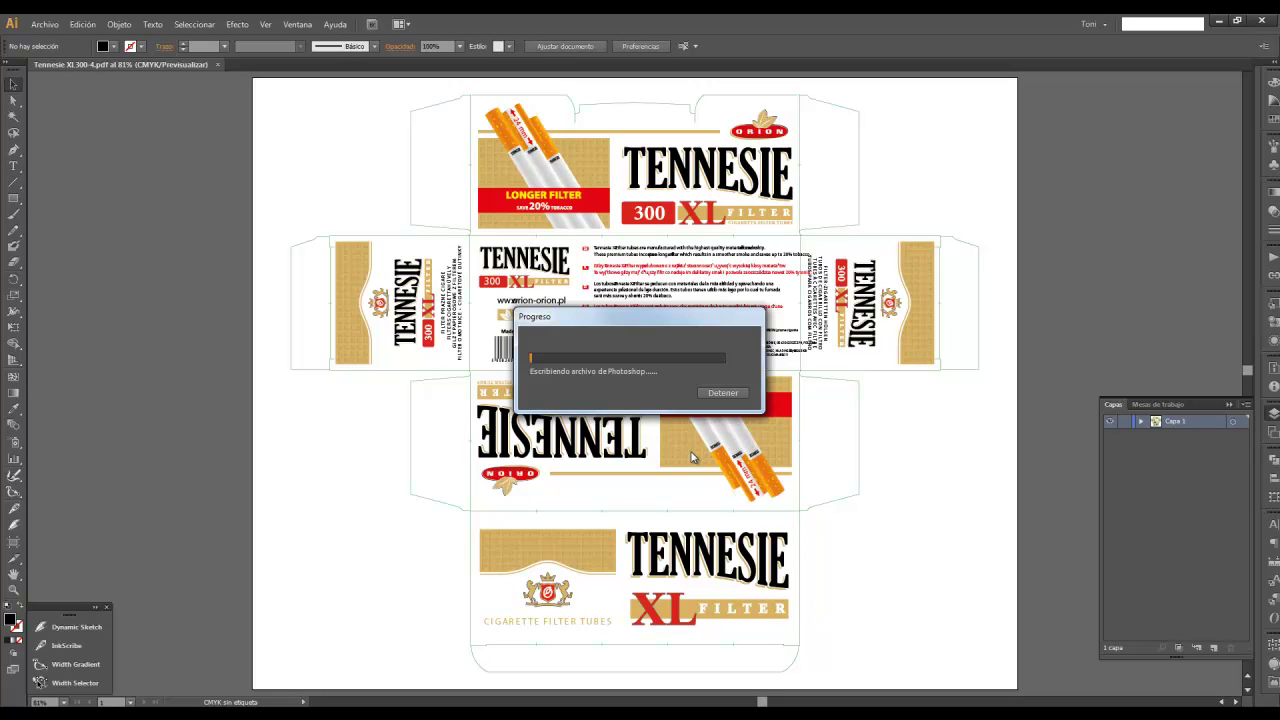
Close the Illustrator document and open Tennesie XL300-4.psd in Photoshop.
click(218, 64)
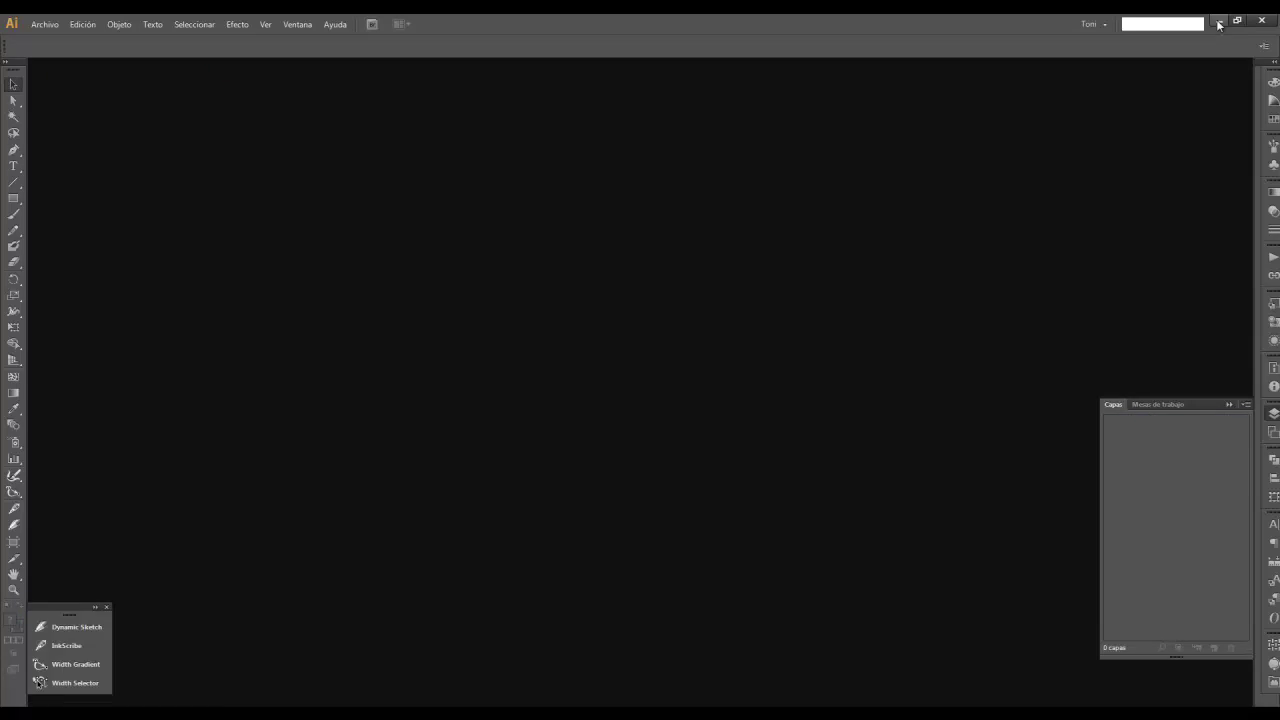
click(1218, 24)
click(531, 377)
click(219, 161)
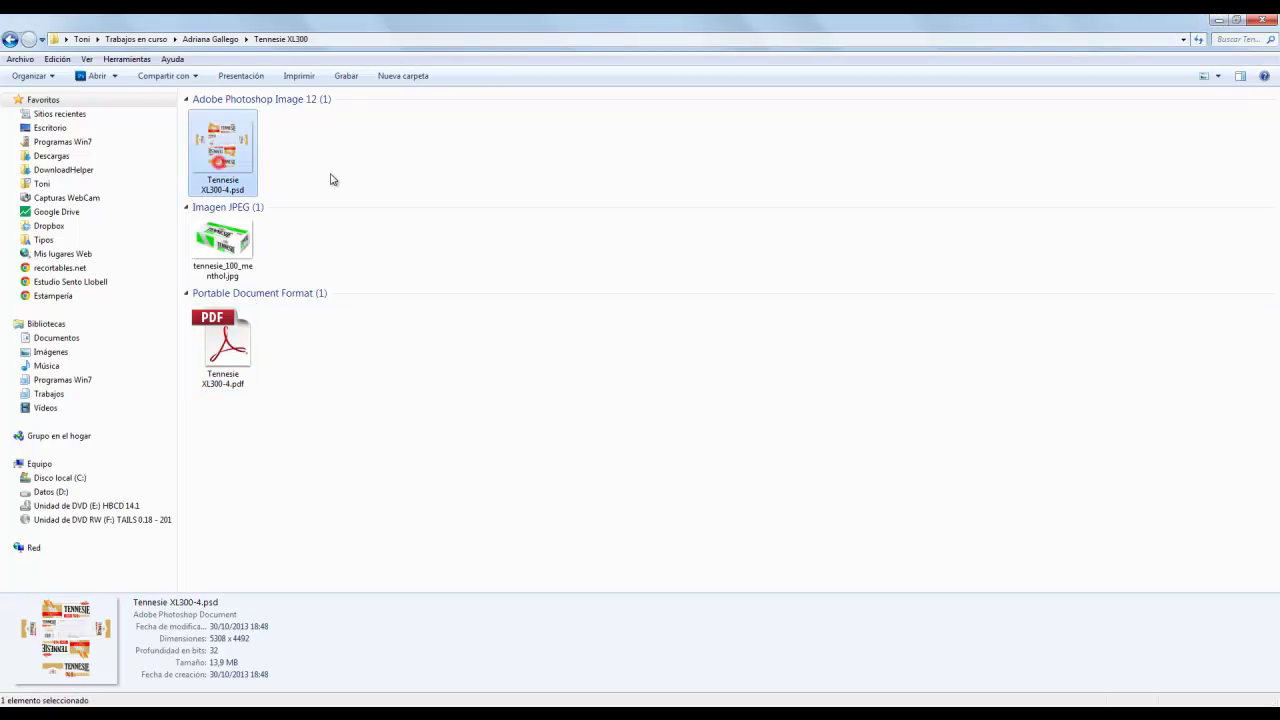
double_click(240, 152)
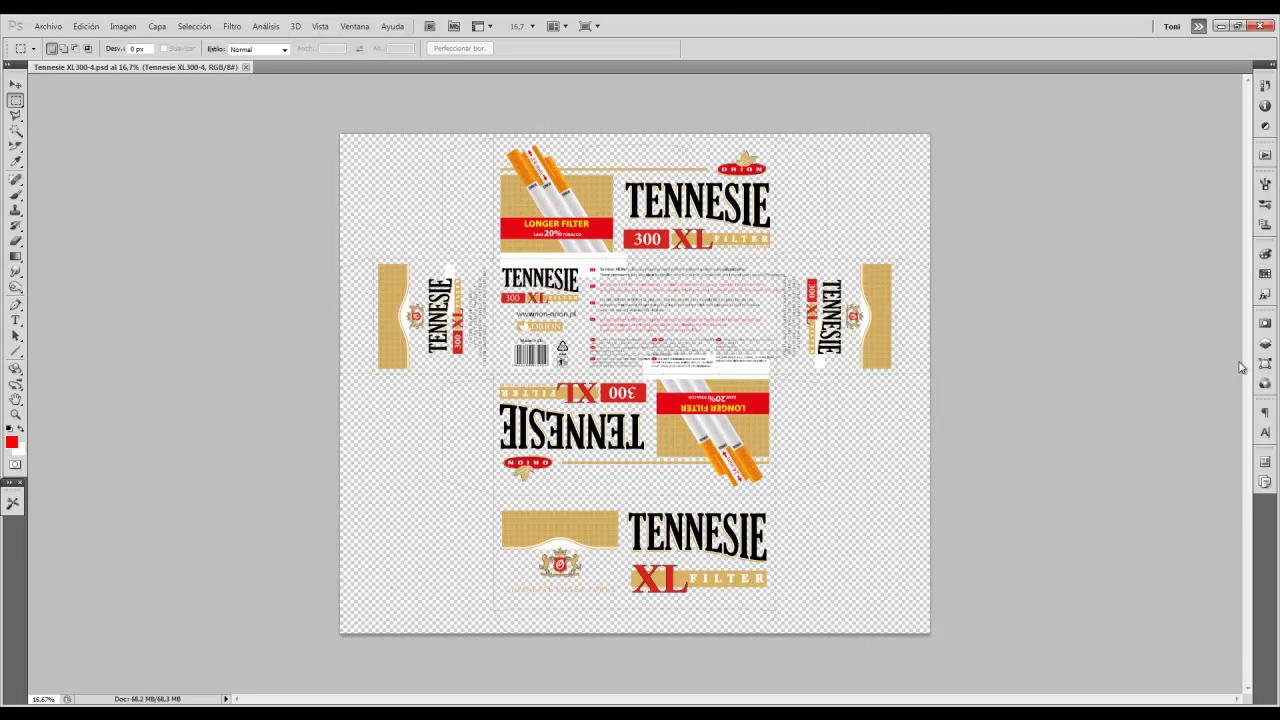
Flatten the dieline onto a white background with the Layers panel's Acoplar imagen command.
click(1265, 343)
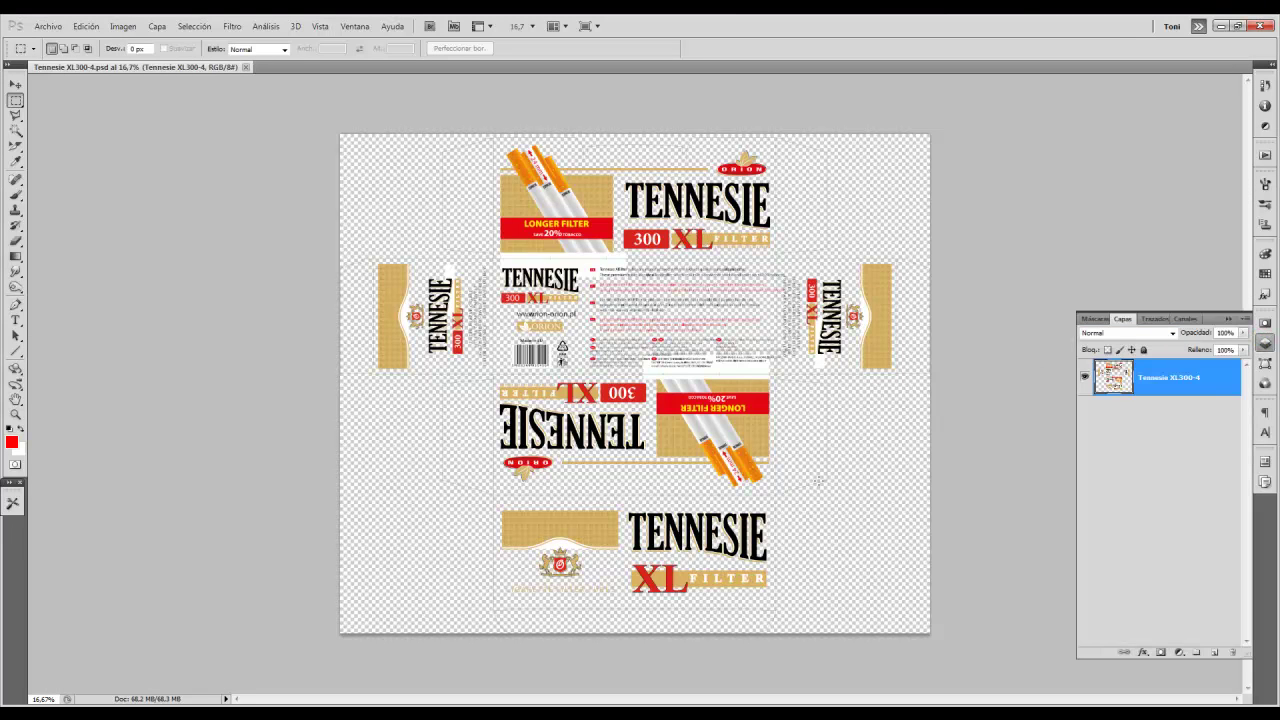
scroll(780, 438, up, 1)
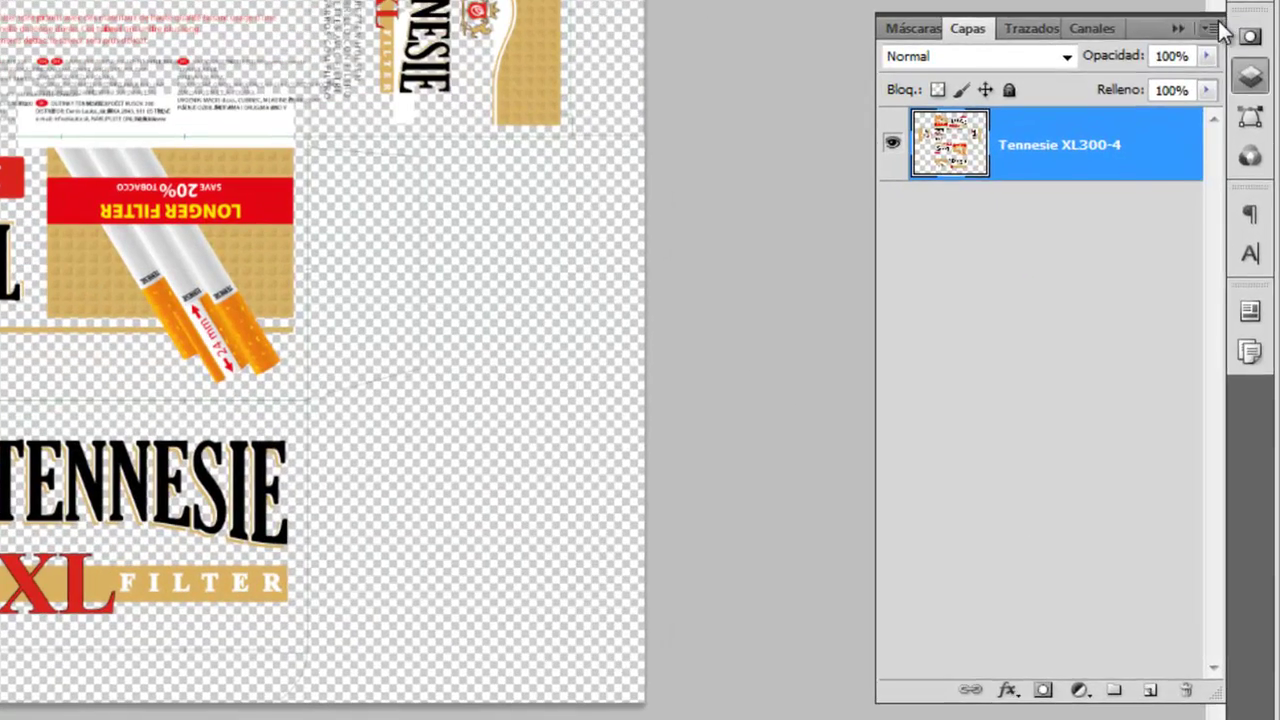
click(1214, 35)
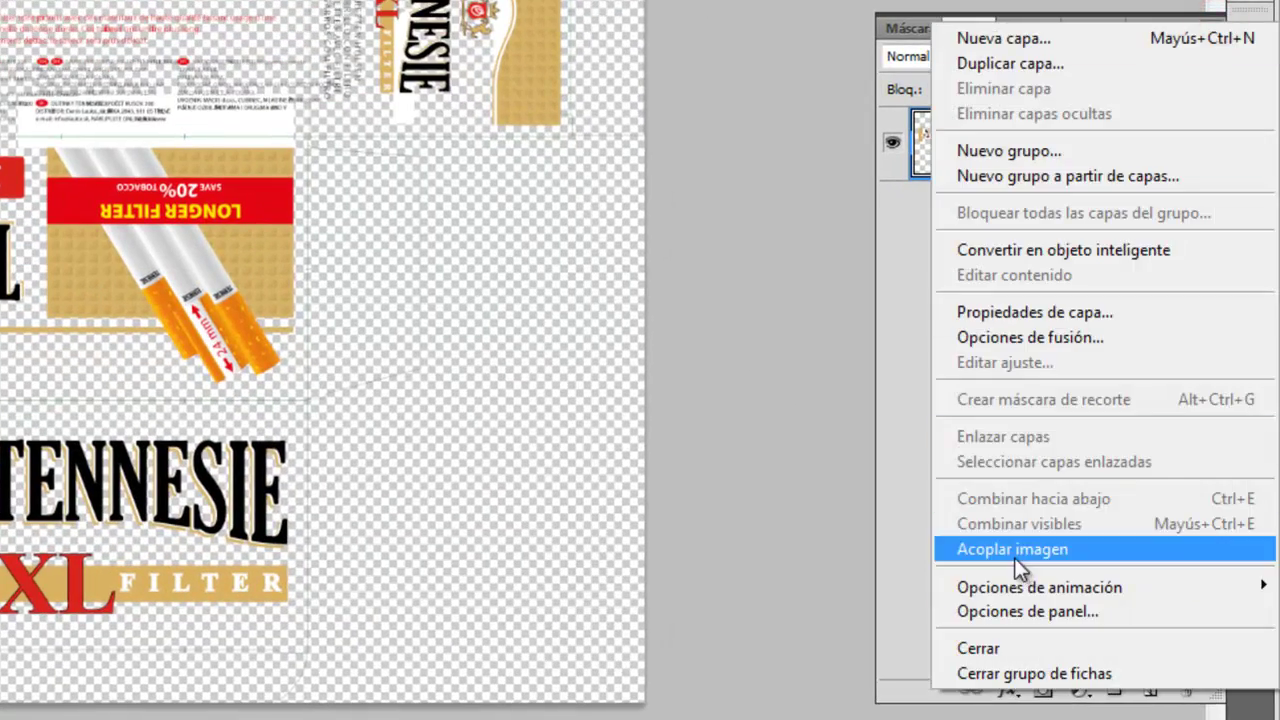
click(1014, 557)
click(1177, 27)
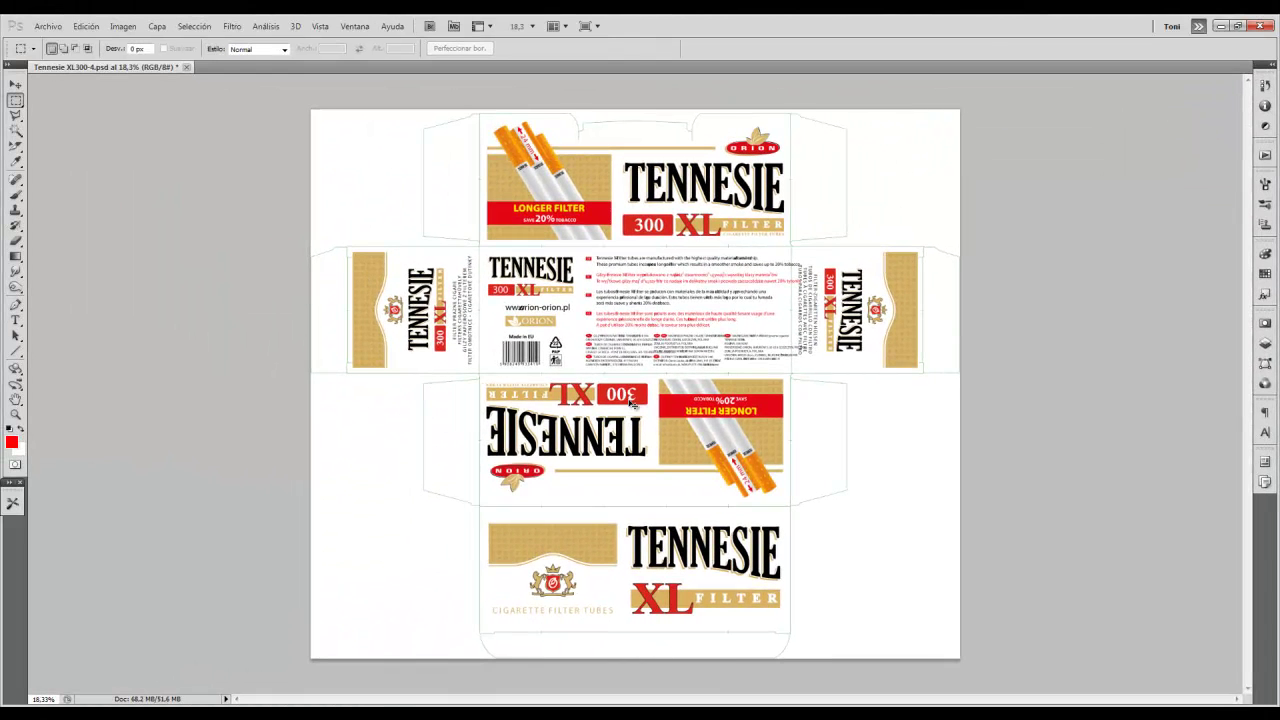
Show rulers and zoom in on the top panel of the dieline.
key(ctrl+r)
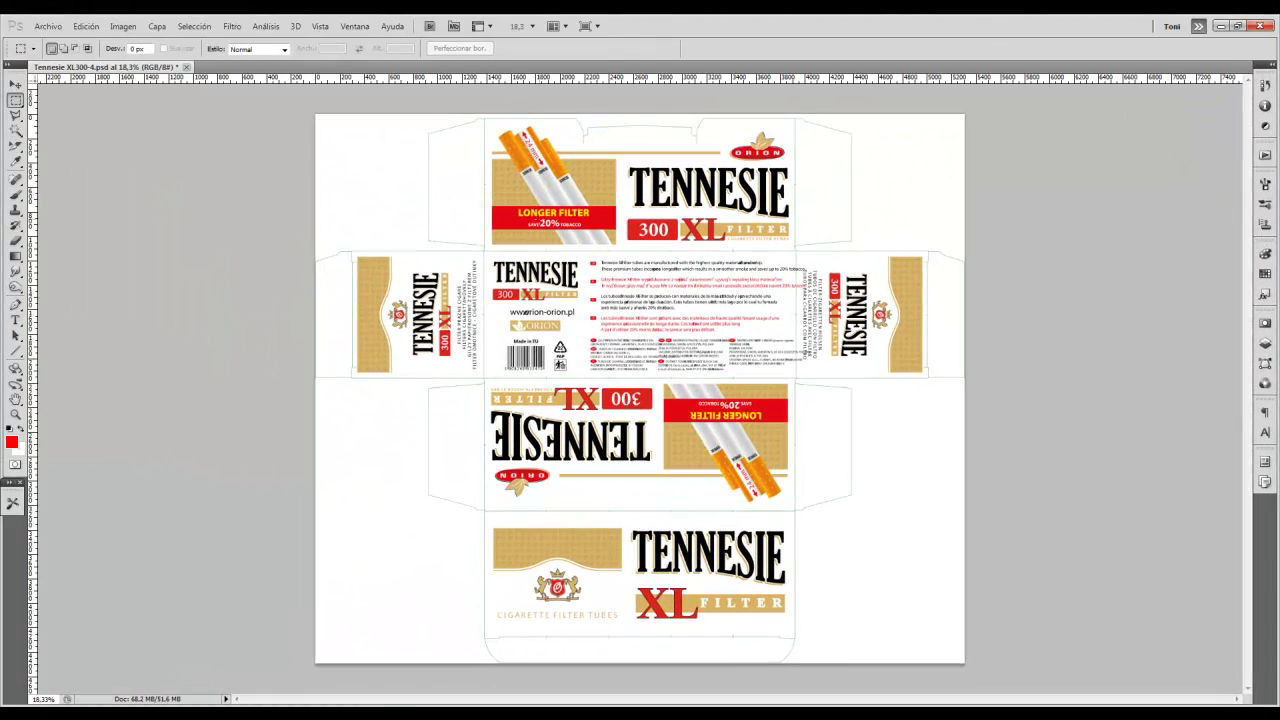
click(1265, 343)
click(650, 213)
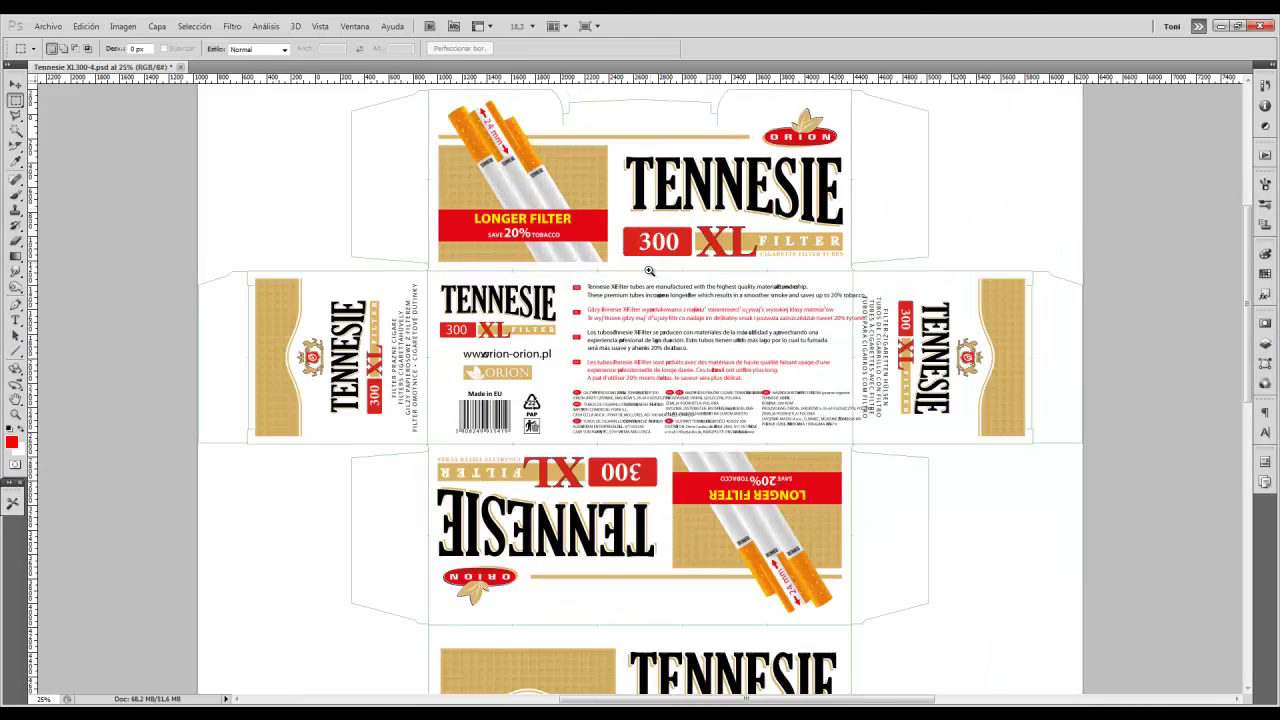
click(633, 214)
click(621, 294)
drag(620, 315, 608, 230)
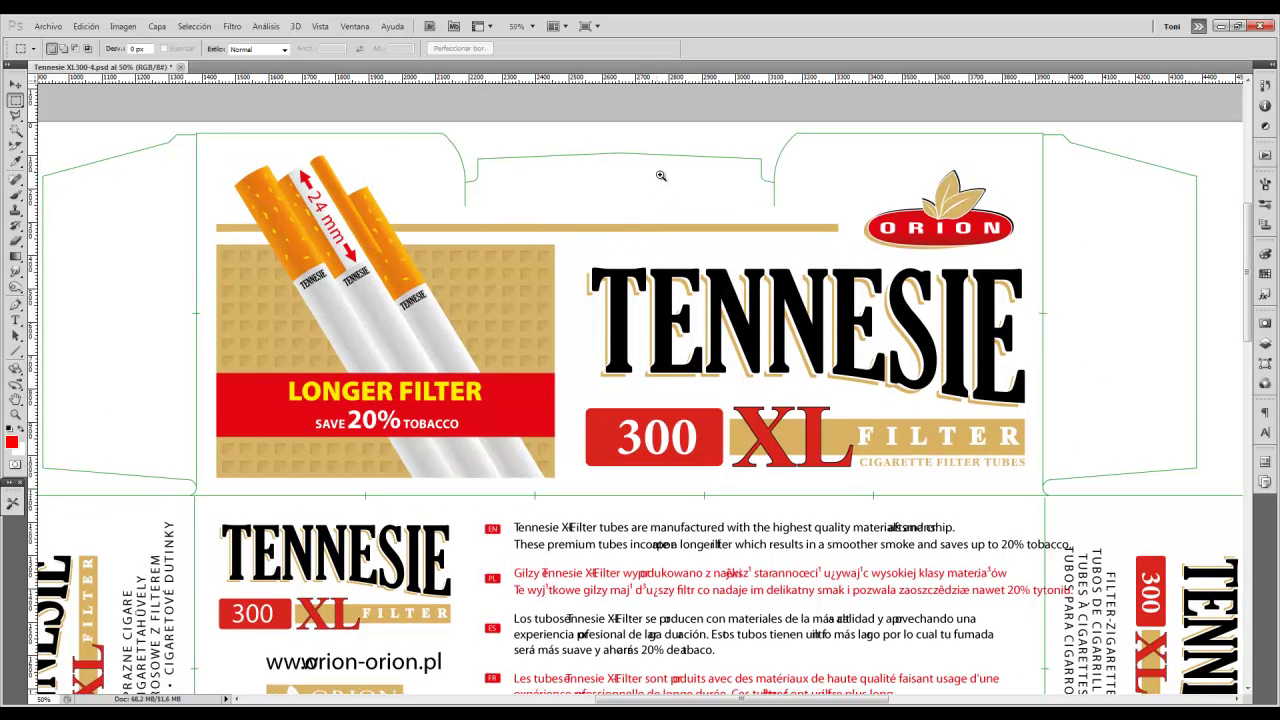
Add a horizontal guide along the box's top edge and a vertical guide at a panel edge.
click(400, 128)
click(145, 135)
mouse_move(599, 100)
mouse_down()
mouse_move(599, 350)
mouse_move(494, 186)
mouse_up()
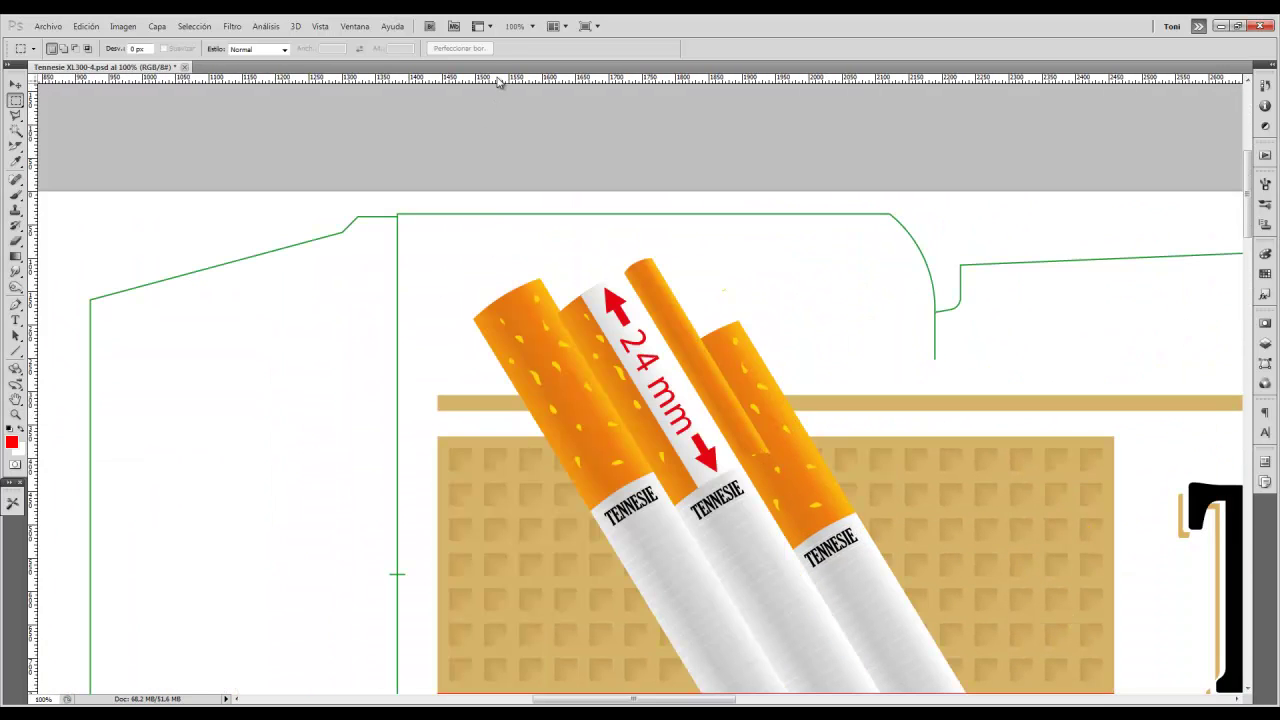
drag(498, 80, 465, 213)
drag(33, 345, 398, 337)
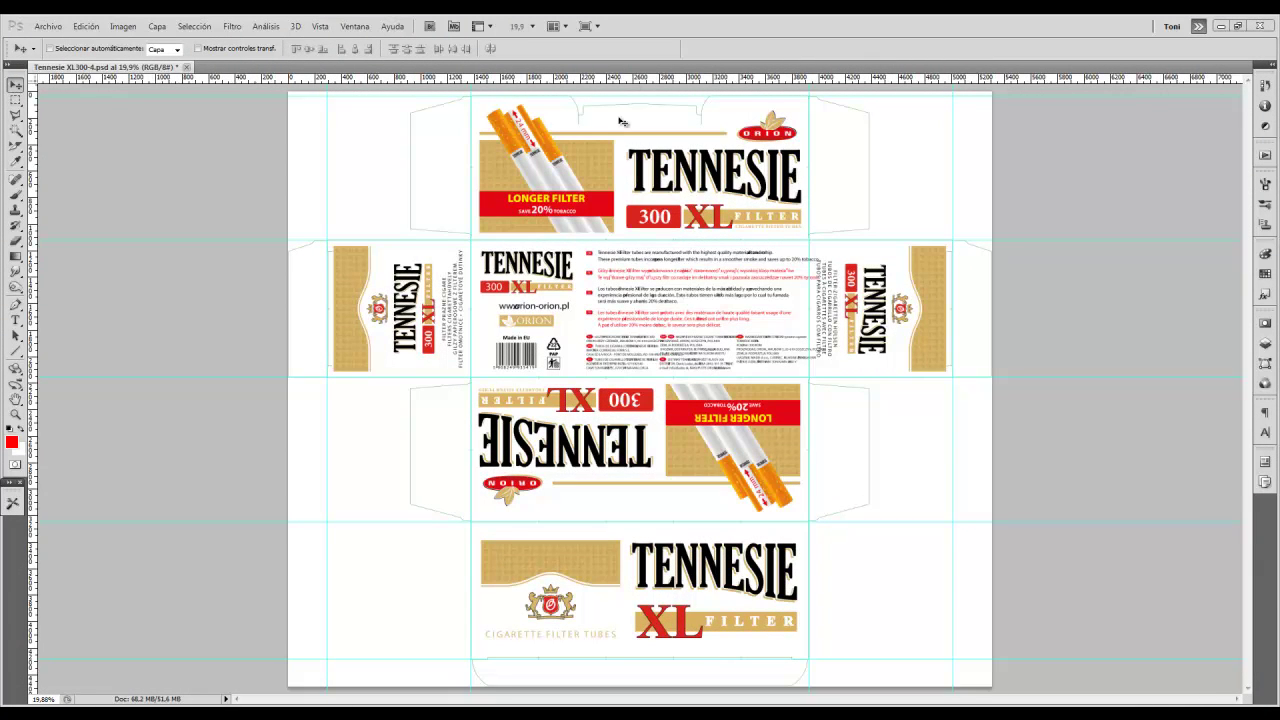
Marquee-select the front TENNESIE panel between its guides, confirming snapping in the View menu.
ctrl+click(650, 257)
ctrl+click(635, 381)
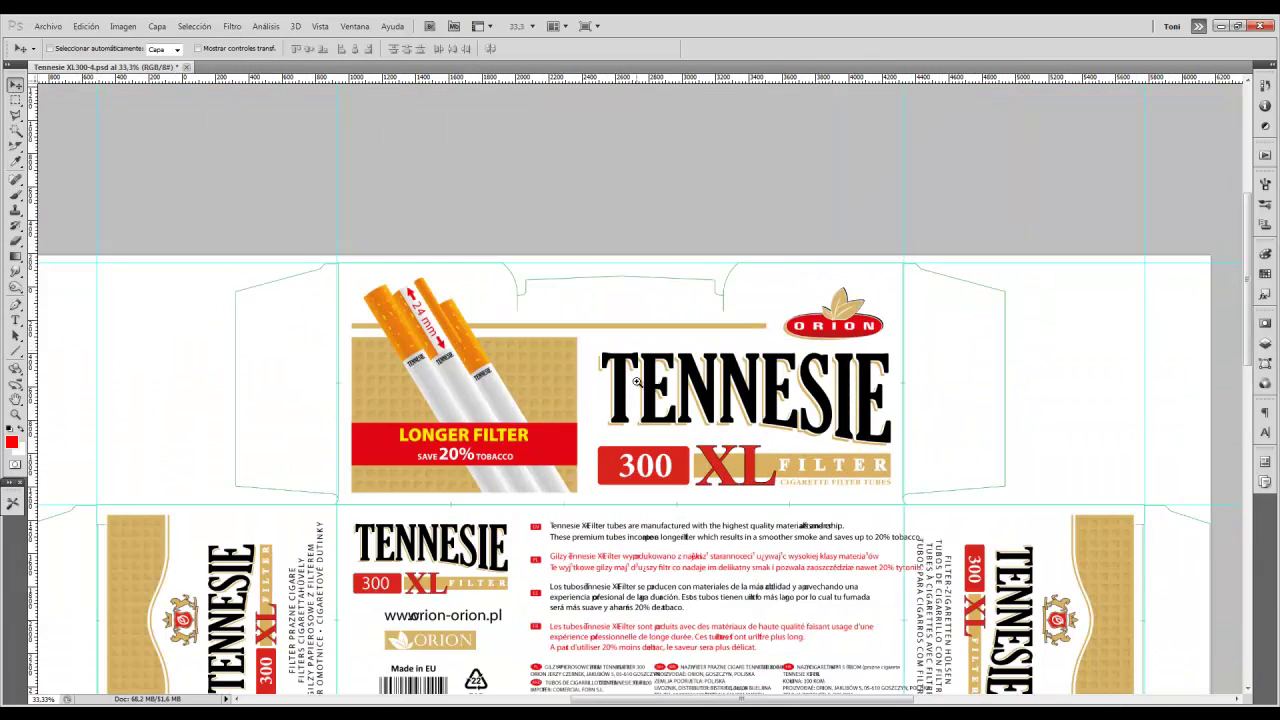
scroll(326, 316, down, 1)
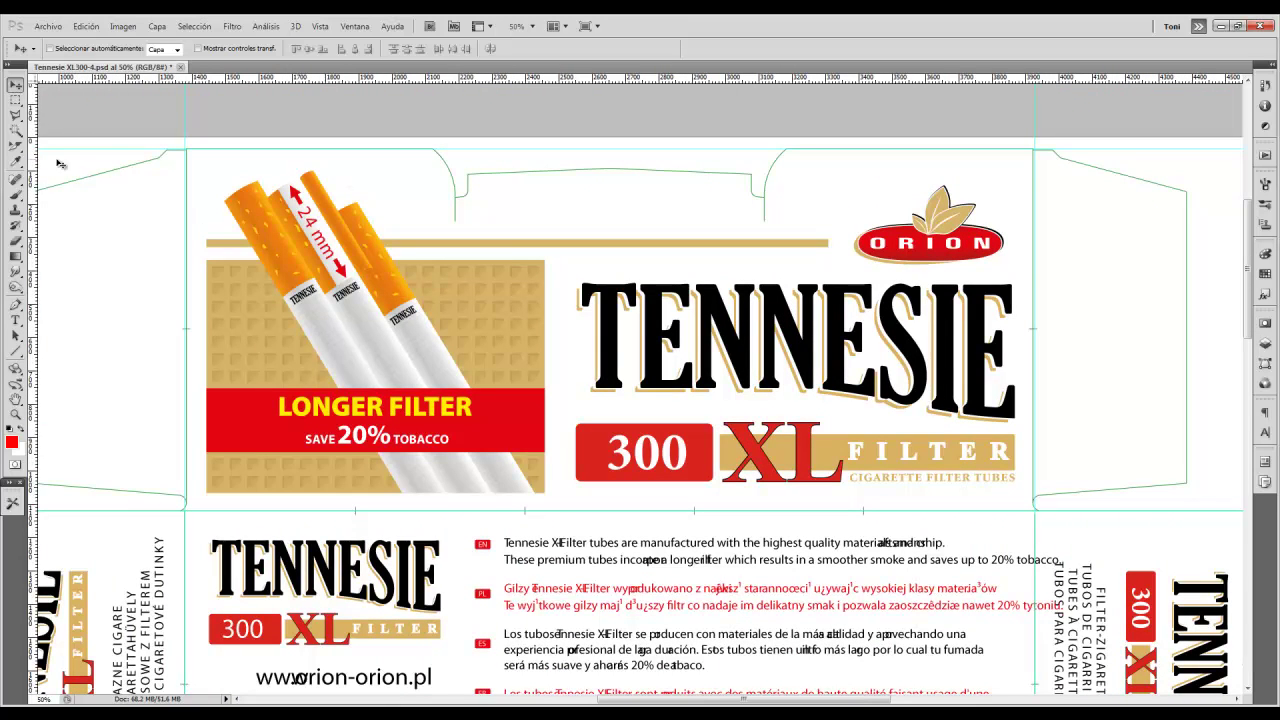
click(16, 100)
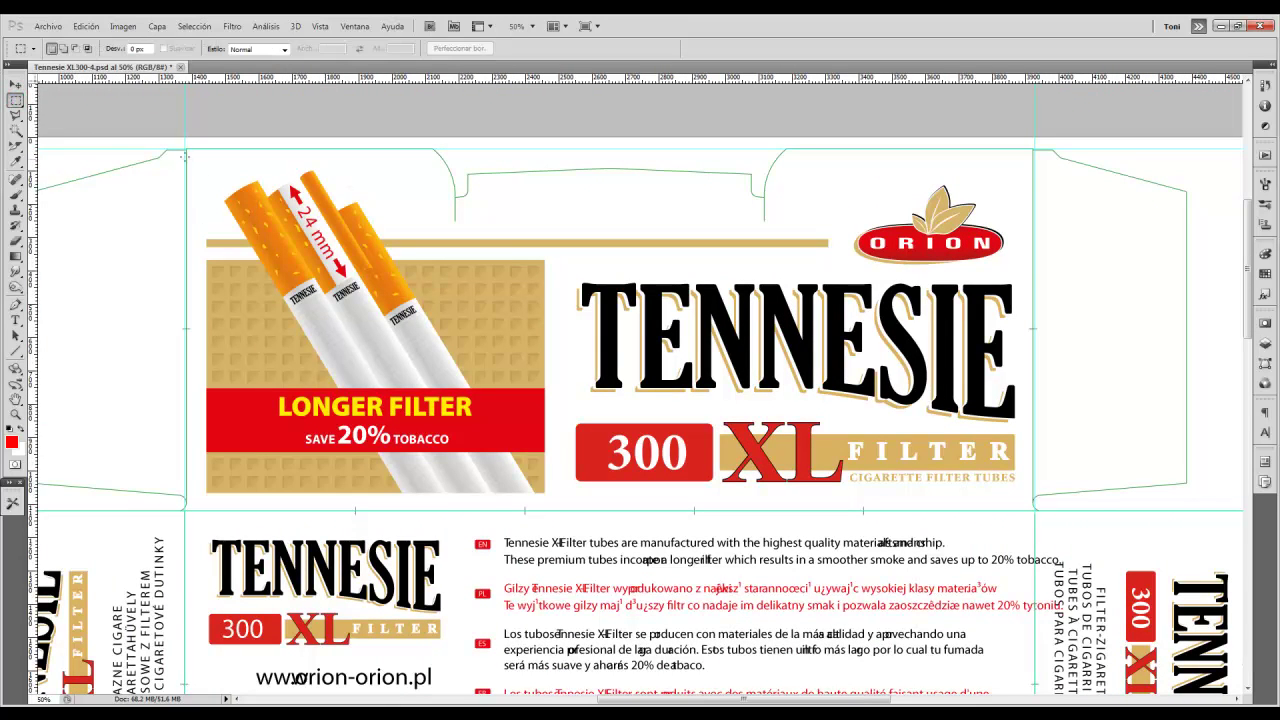
drag(184, 148, 1032, 509)
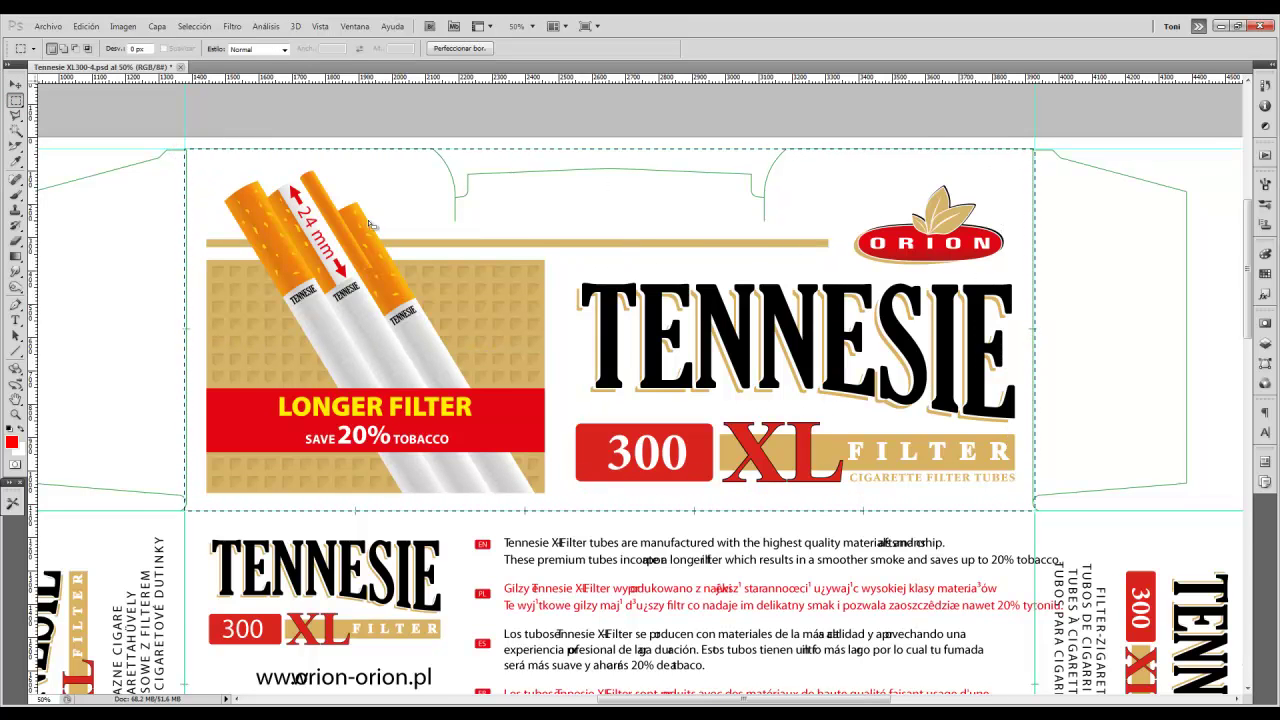
click(320, 26)
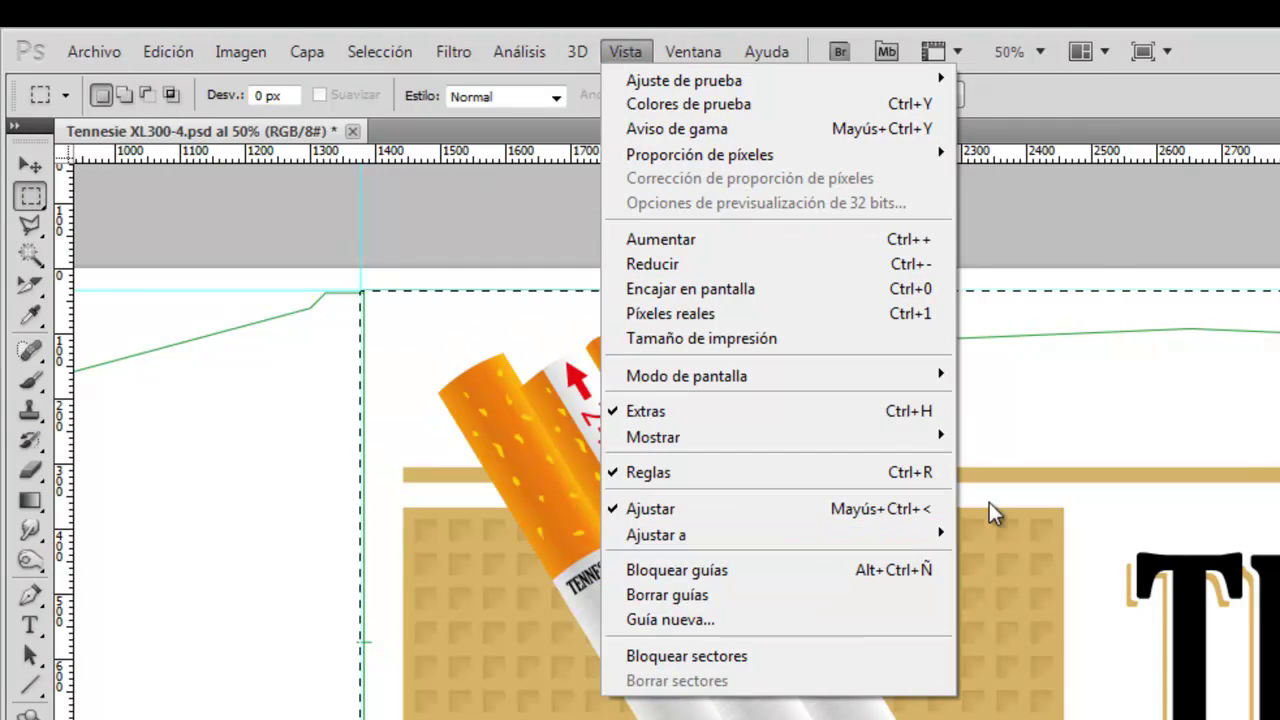
click(998, 370)
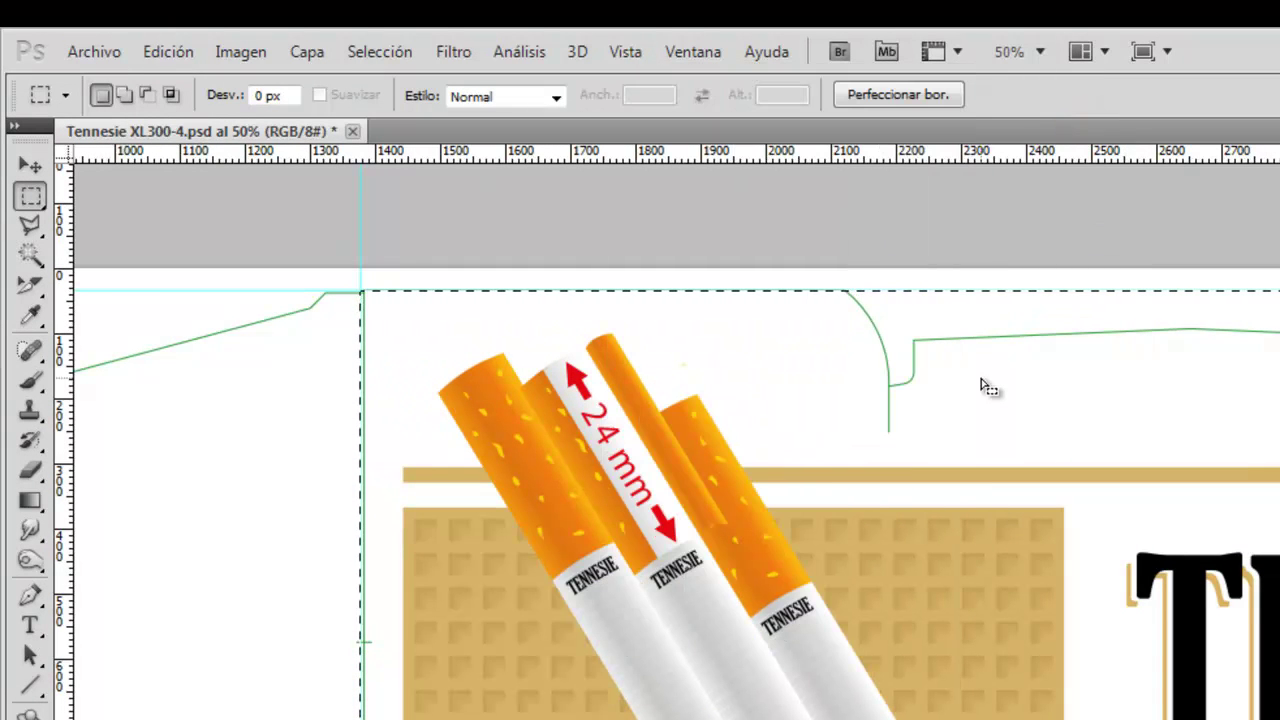
Confirm guide snapping in View, then copy the front panel with Edición > Copiar.
click(623, 55)
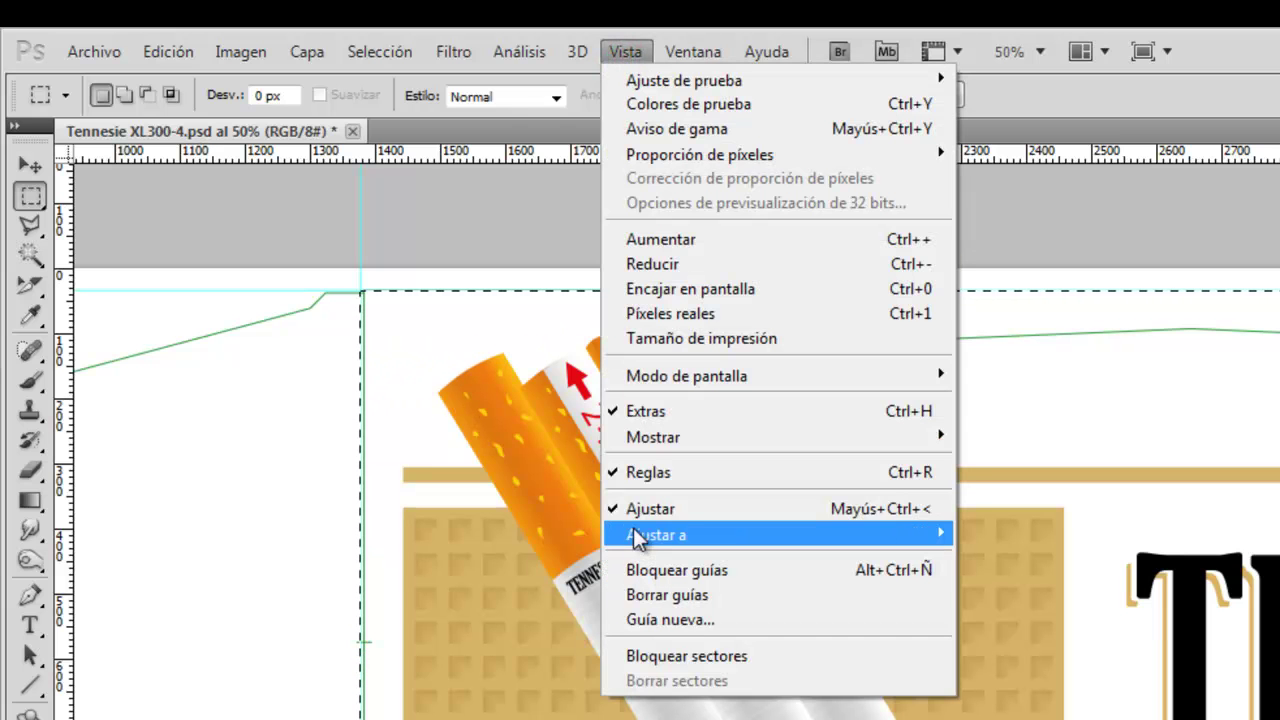
click(1073, 110)
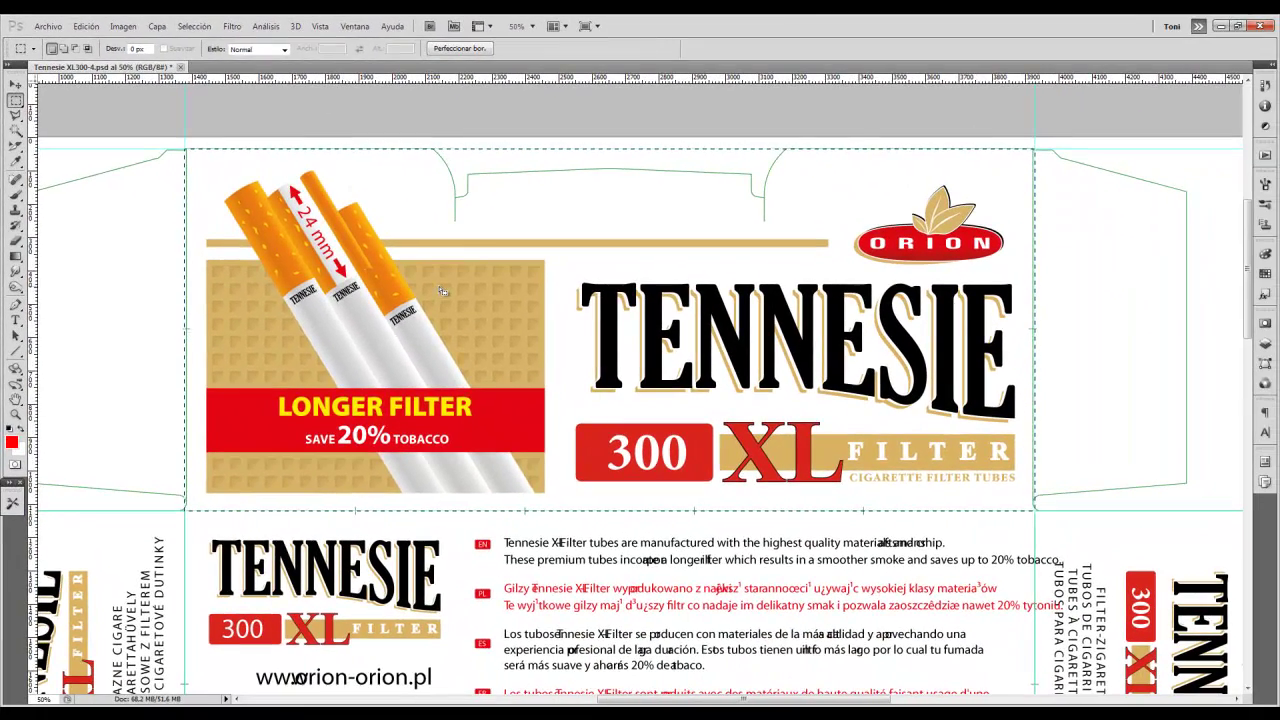
click(86, 26)
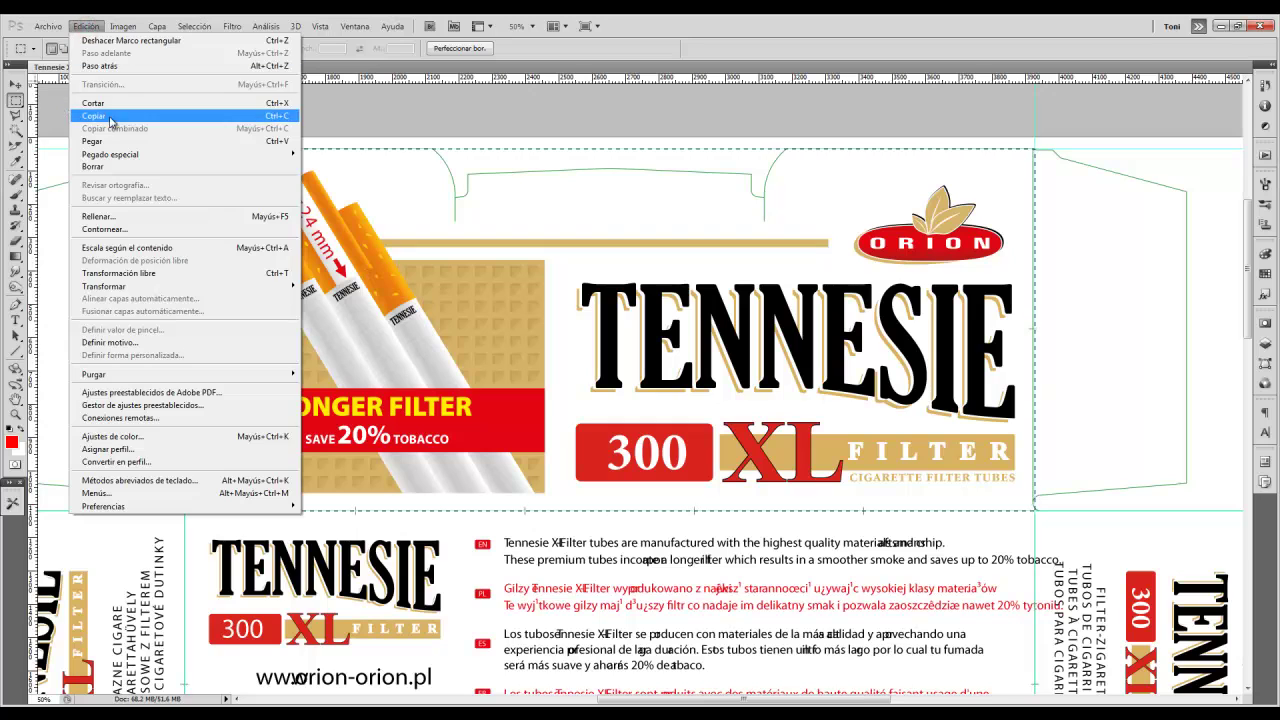
click(108, 116)
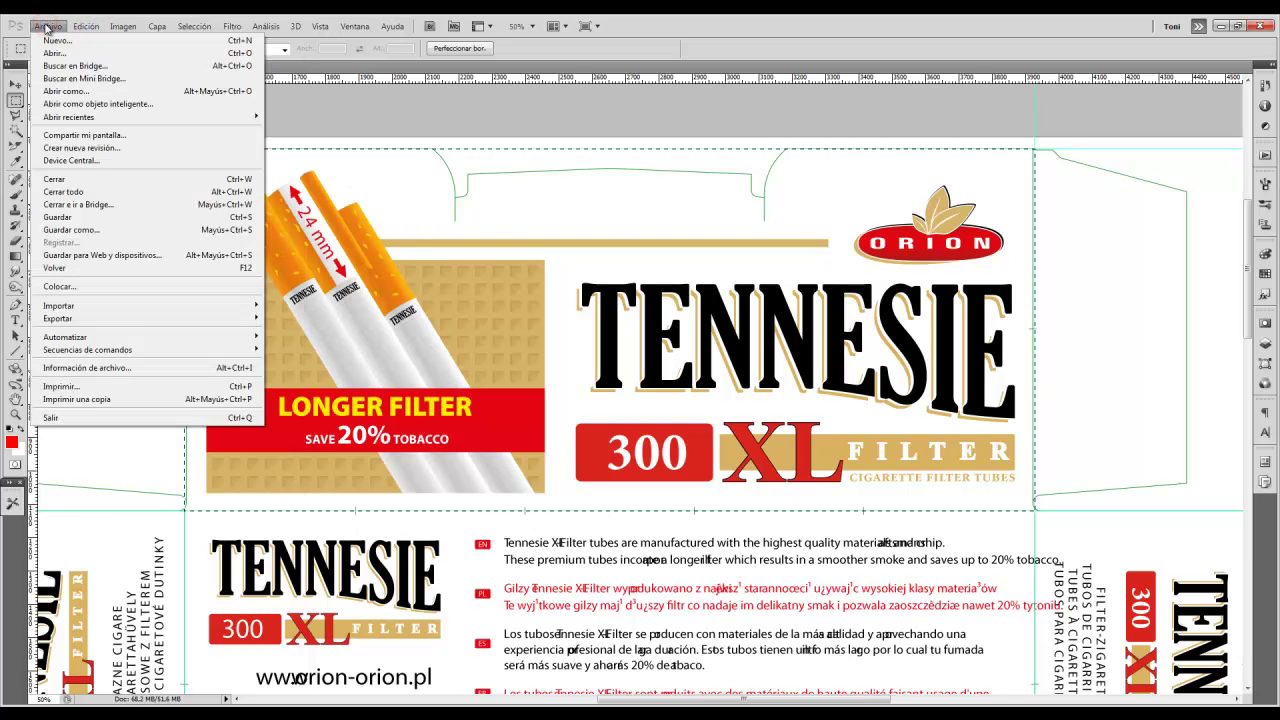
Paste the front panel into a new clipboard-sized document named 1, then return to the layout.
click(56, 40)
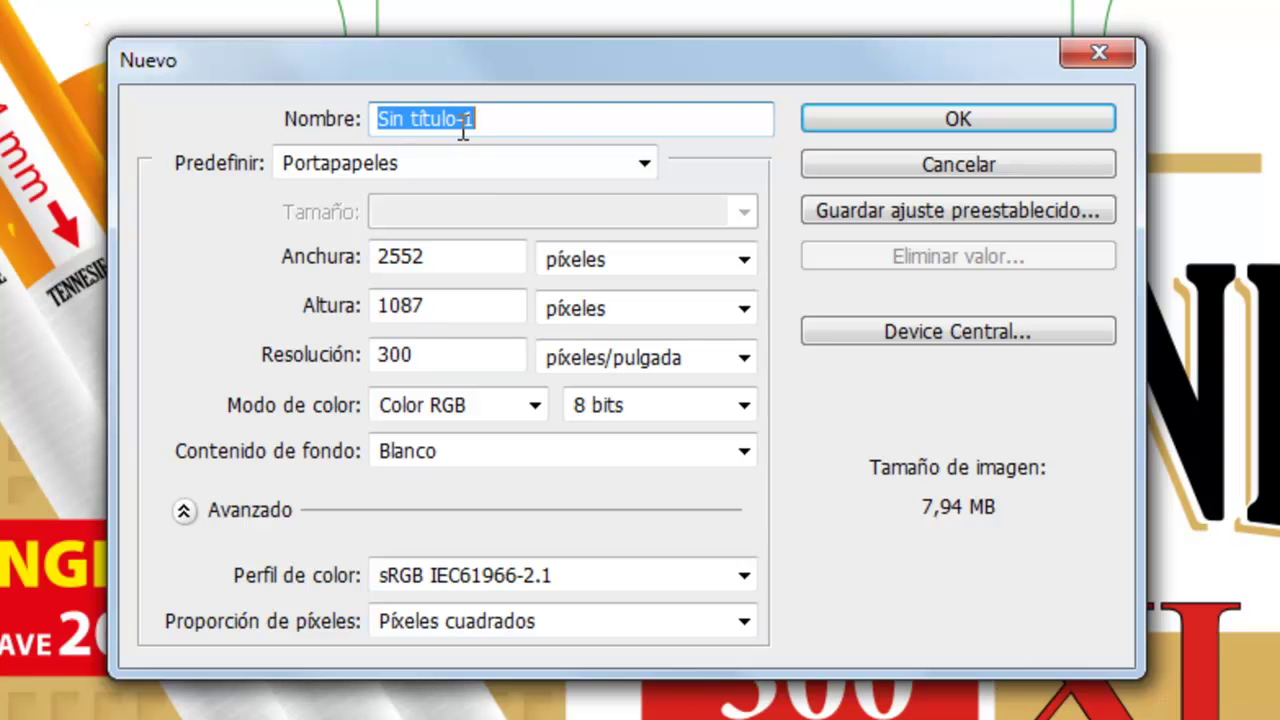
text(1)
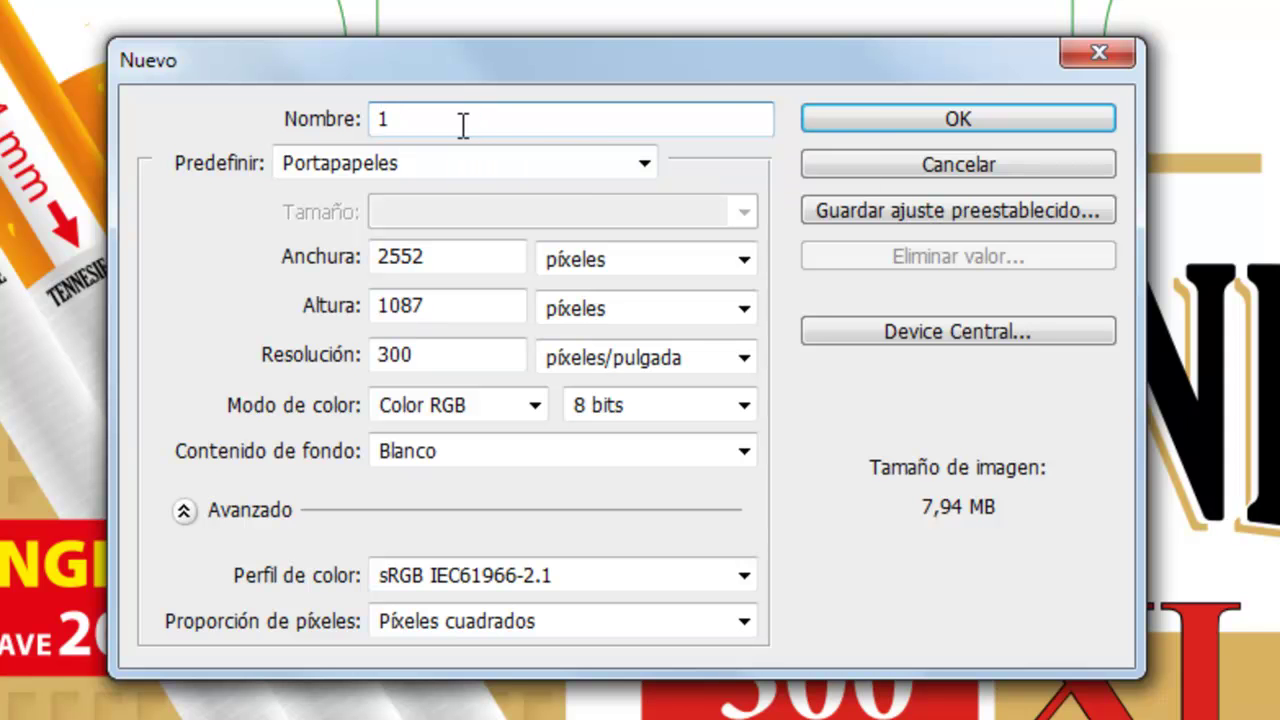
click(850, 122)
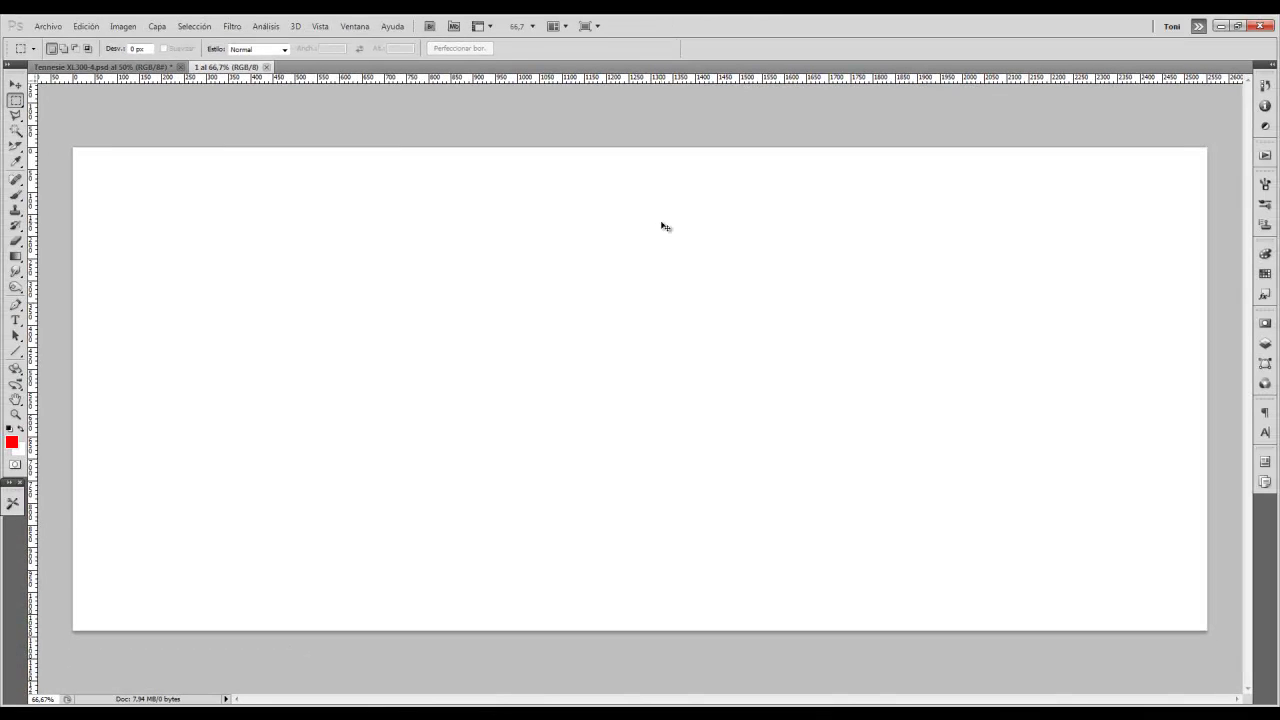
click(86, 26)
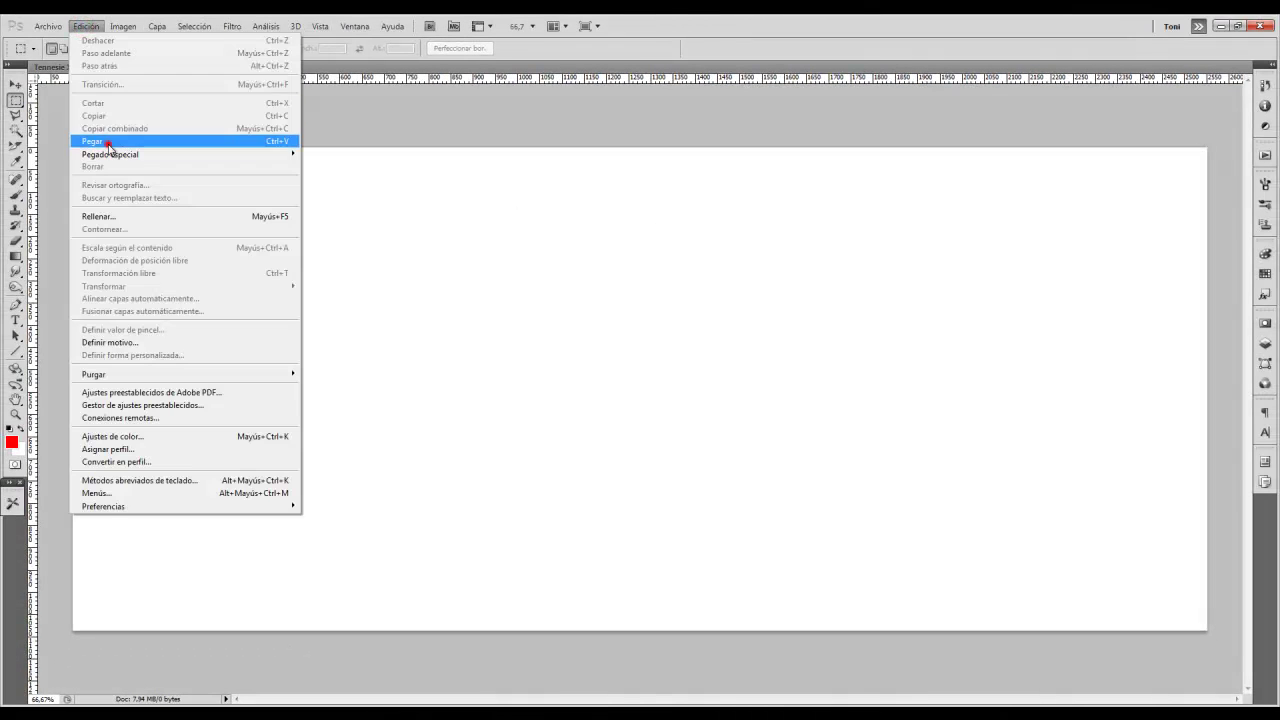
click(108, 143)
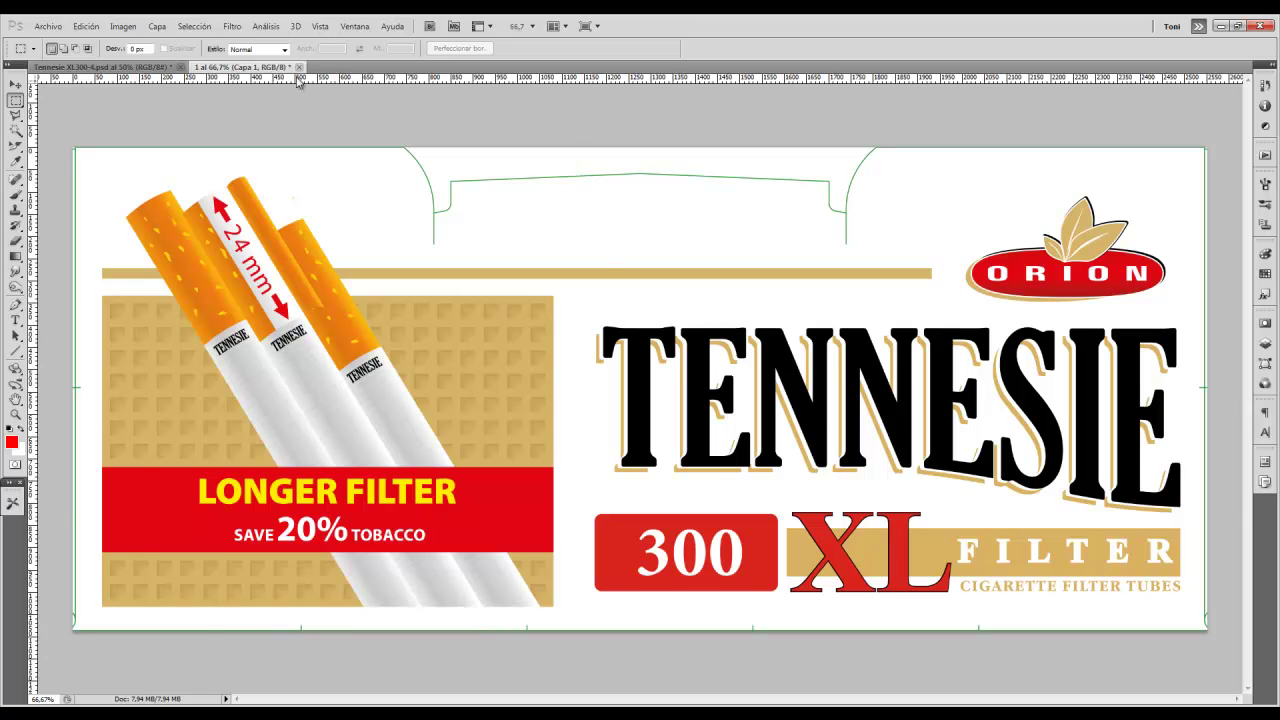
click(143, 68)
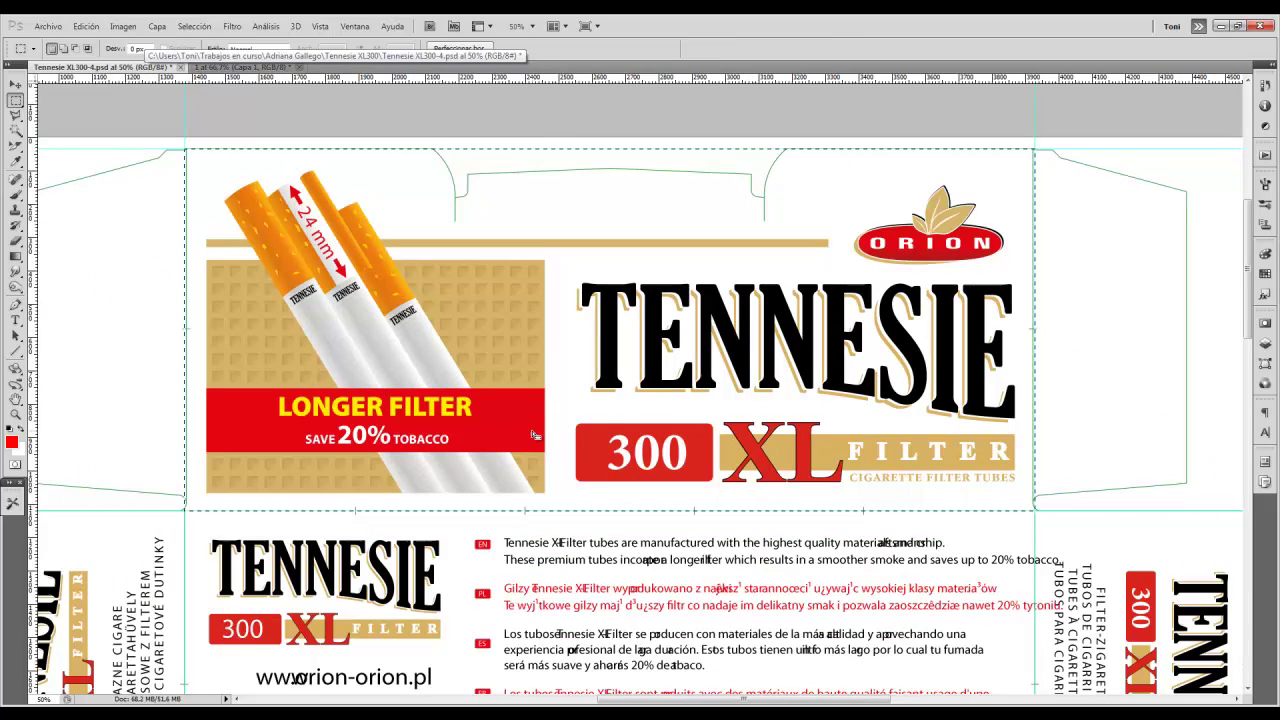
Select and copy the text-and-barcode panel from the dieline.
scroll(535, 436, down, 2)
scroll(450, 400, down, 2)
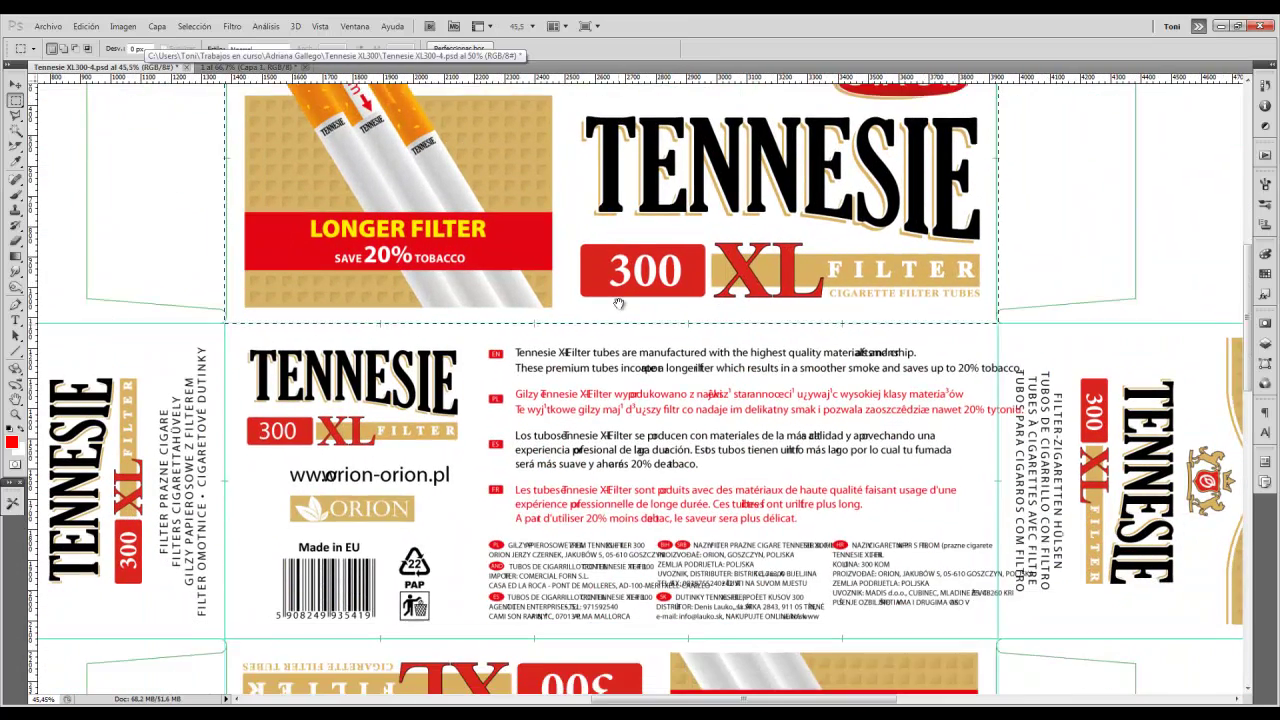
scroll(300, 360, down, 1)
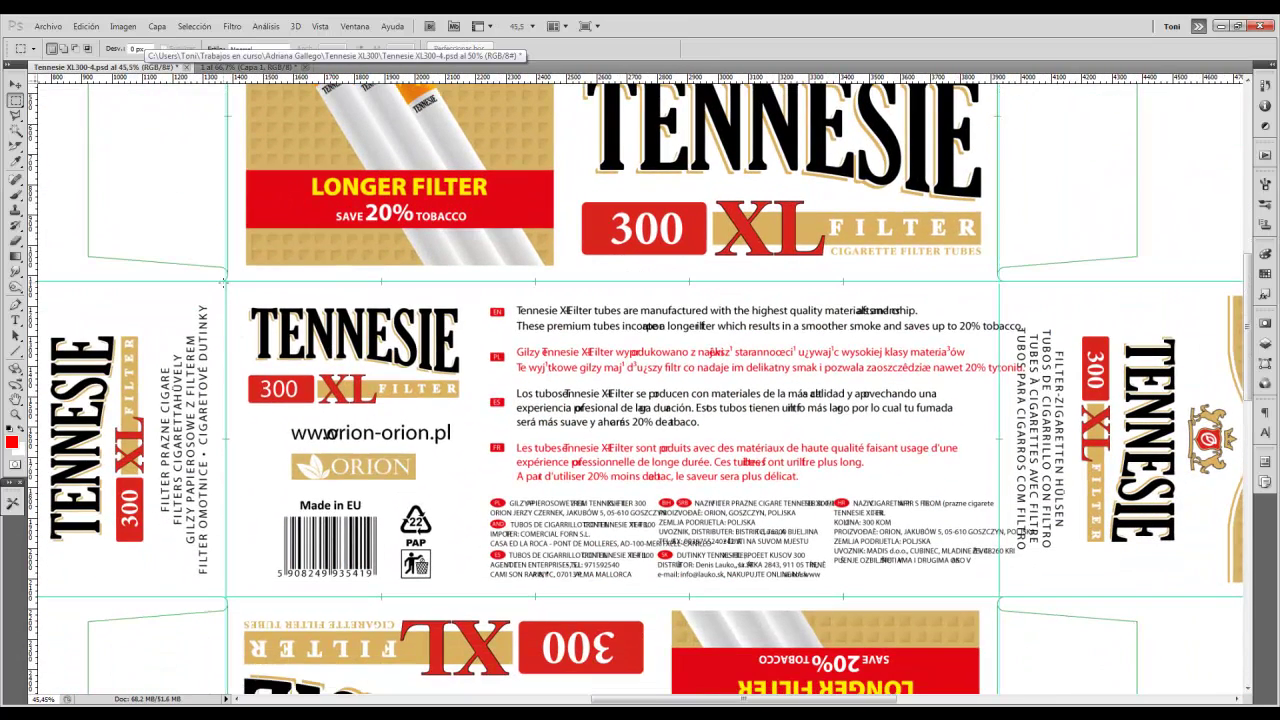
drag(700, 496, 978, 592)
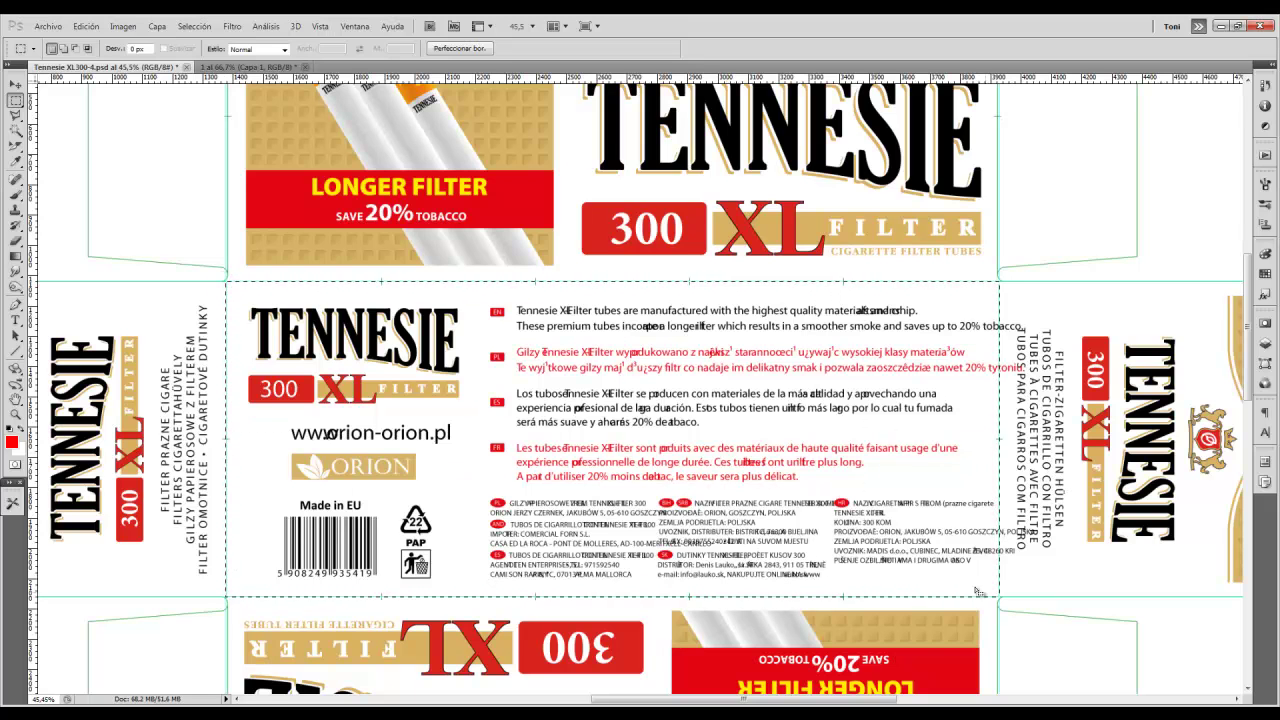
click(86, 26)
click(102, 113)
Paste the text panel into a new document named 2, then return to the layout tab.
click(47, 26)
click(58, 40)
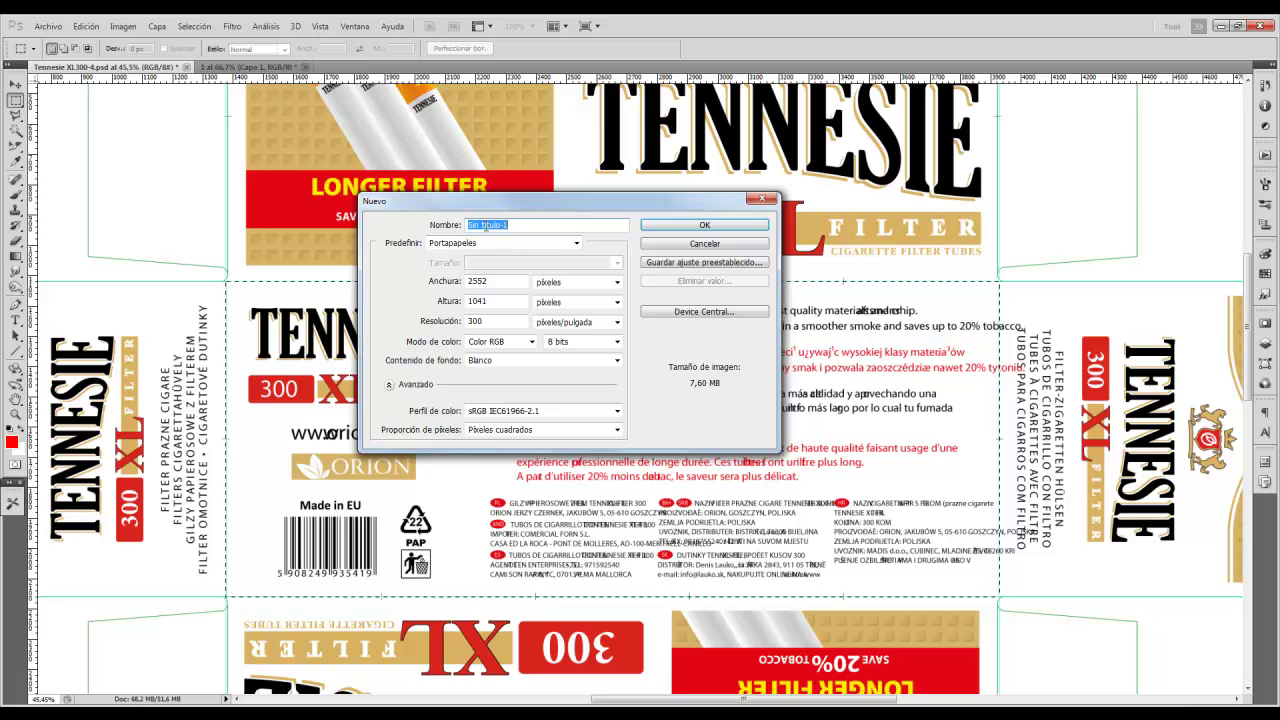
click(660, 226)
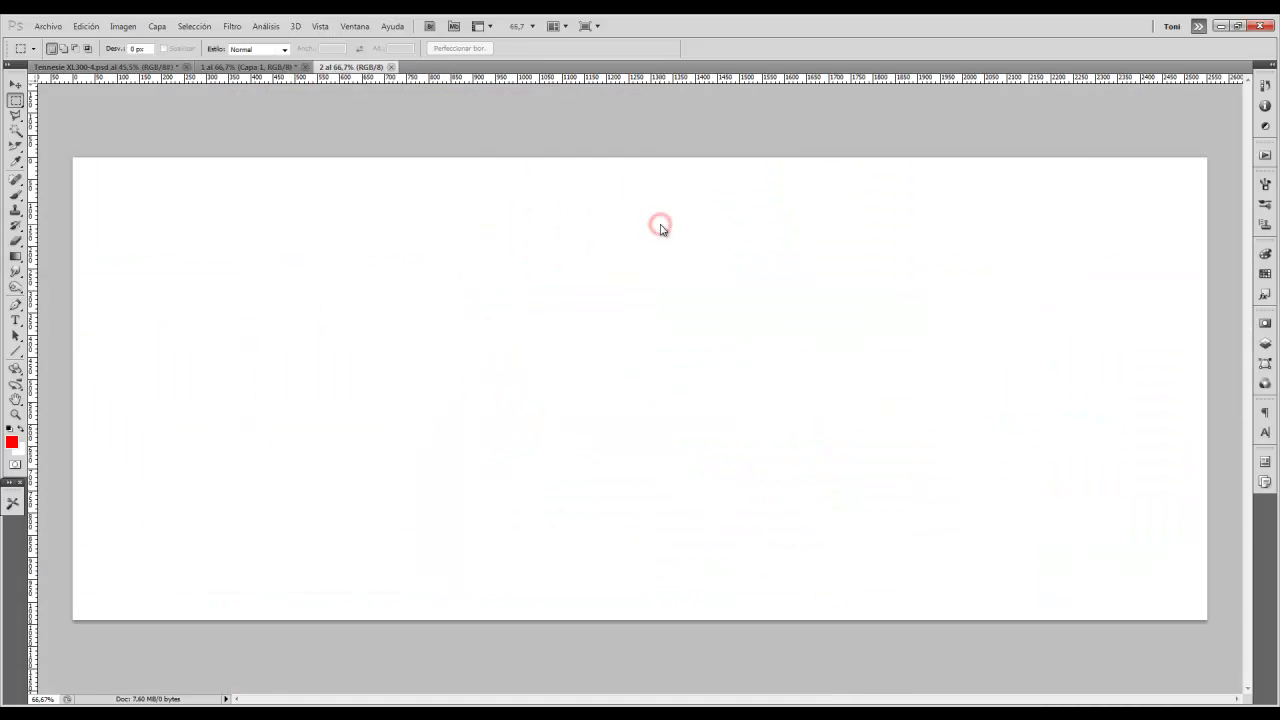
key(ctrl+v)
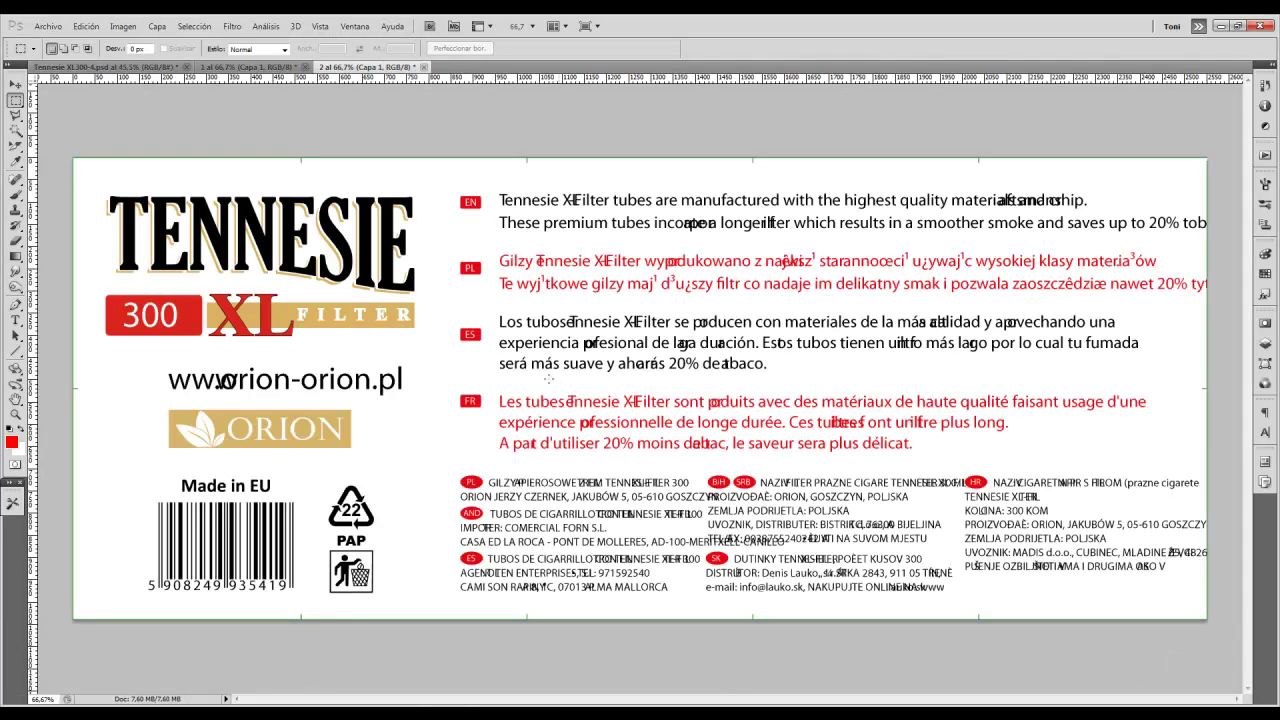
click(110, 66)
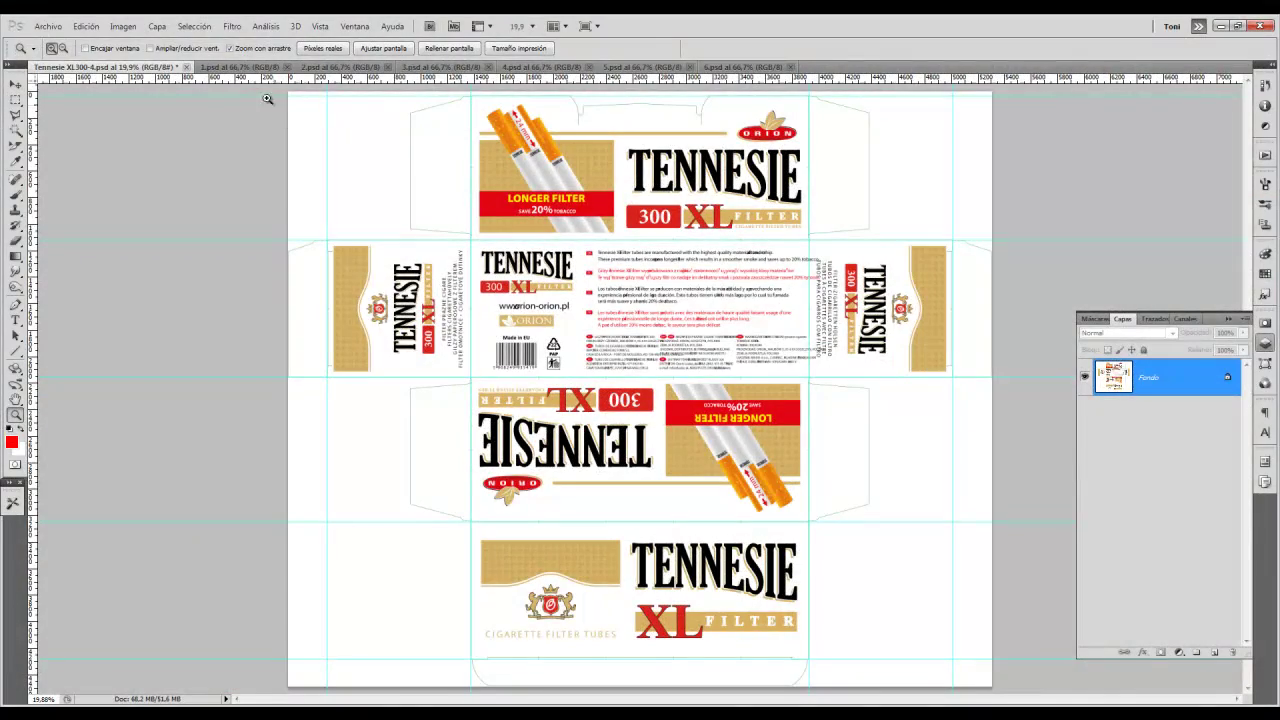
Review the six panel documents 1.psd through 6.psd, then return to the Tennesie layout.
click(257, 67)
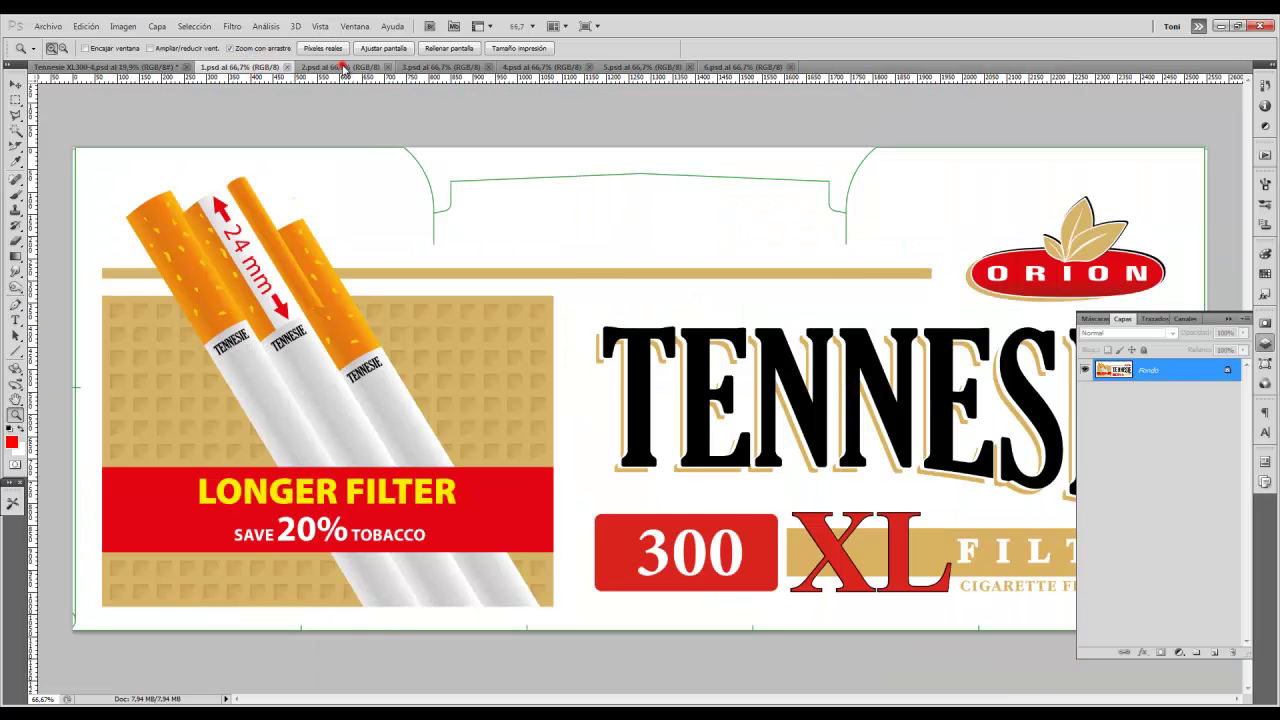
click(340, 66)
click(438, 66)
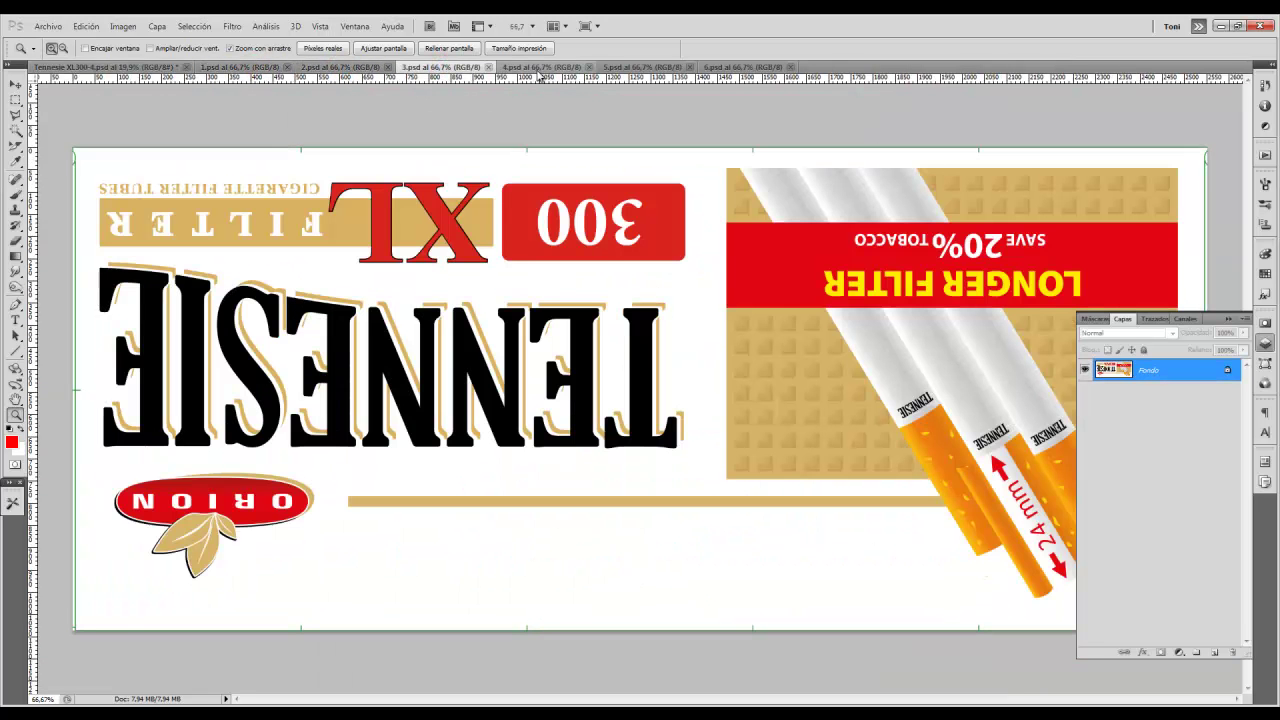
click(540, 67)
click(636, 67)
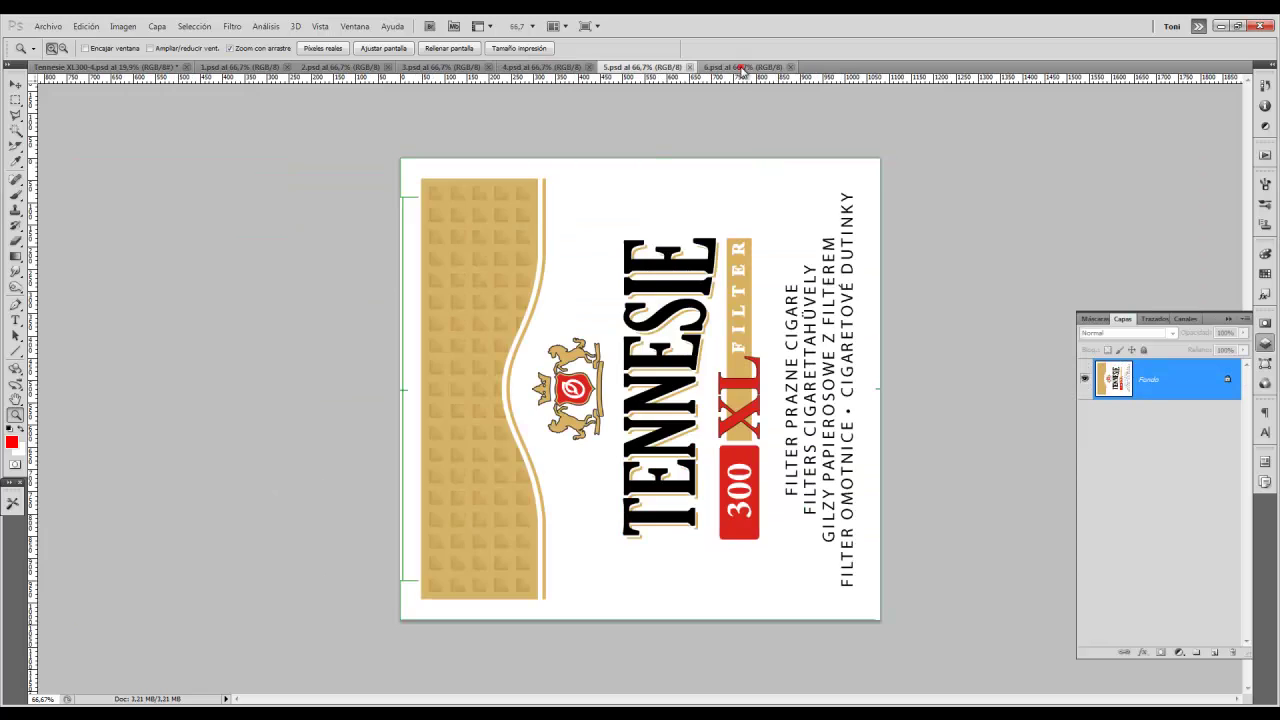
click(741, 66)
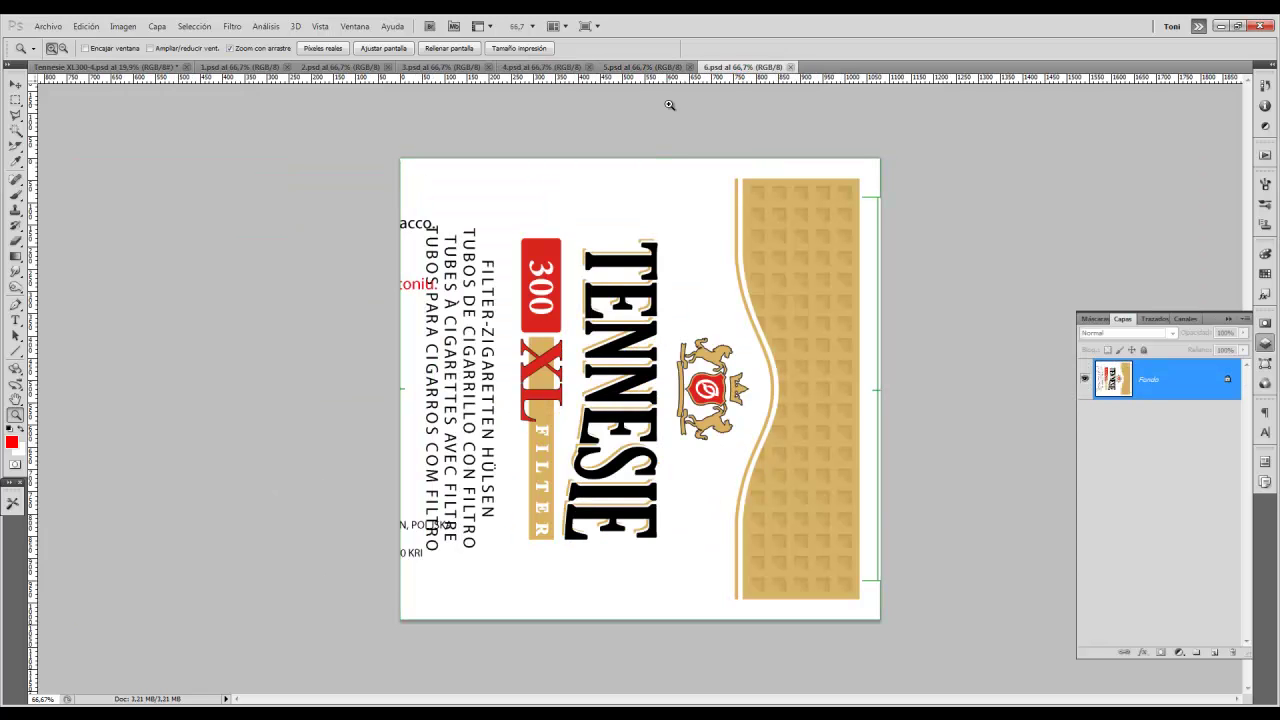
click(160, 66)
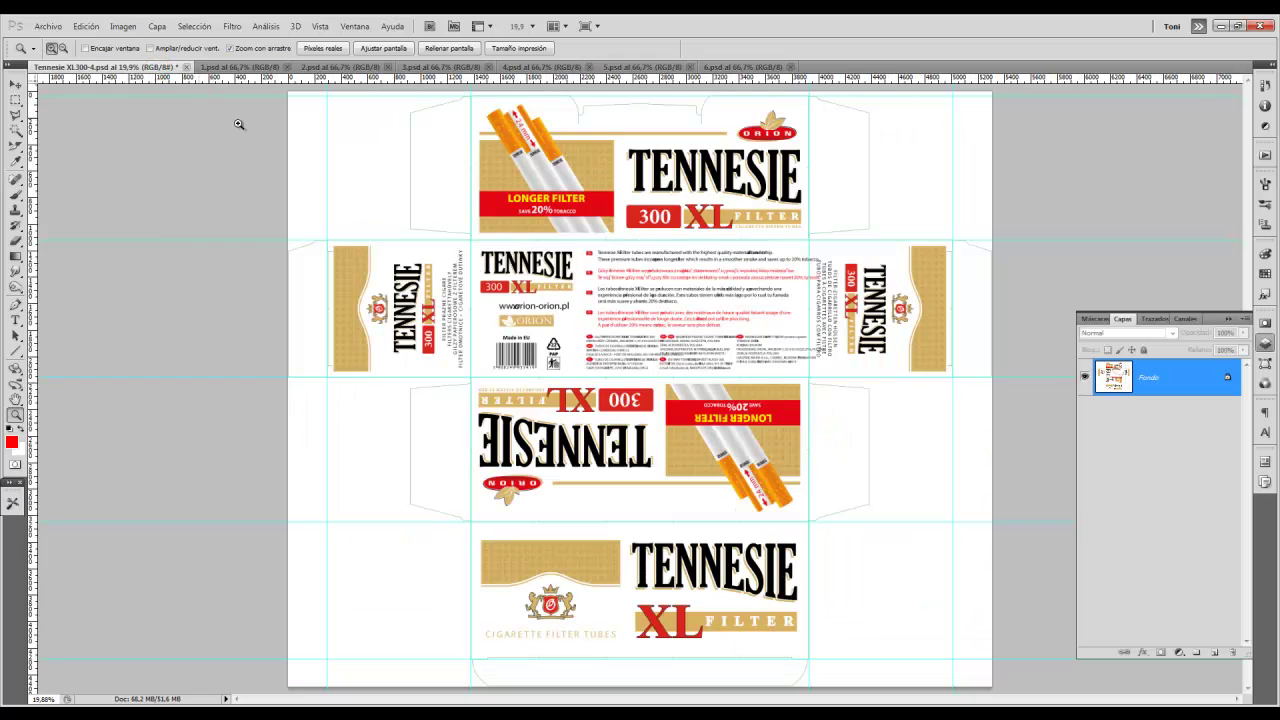
Quit Photoshop without saving the Tennesie XL300-4 layout changes.
click(1261, 28)
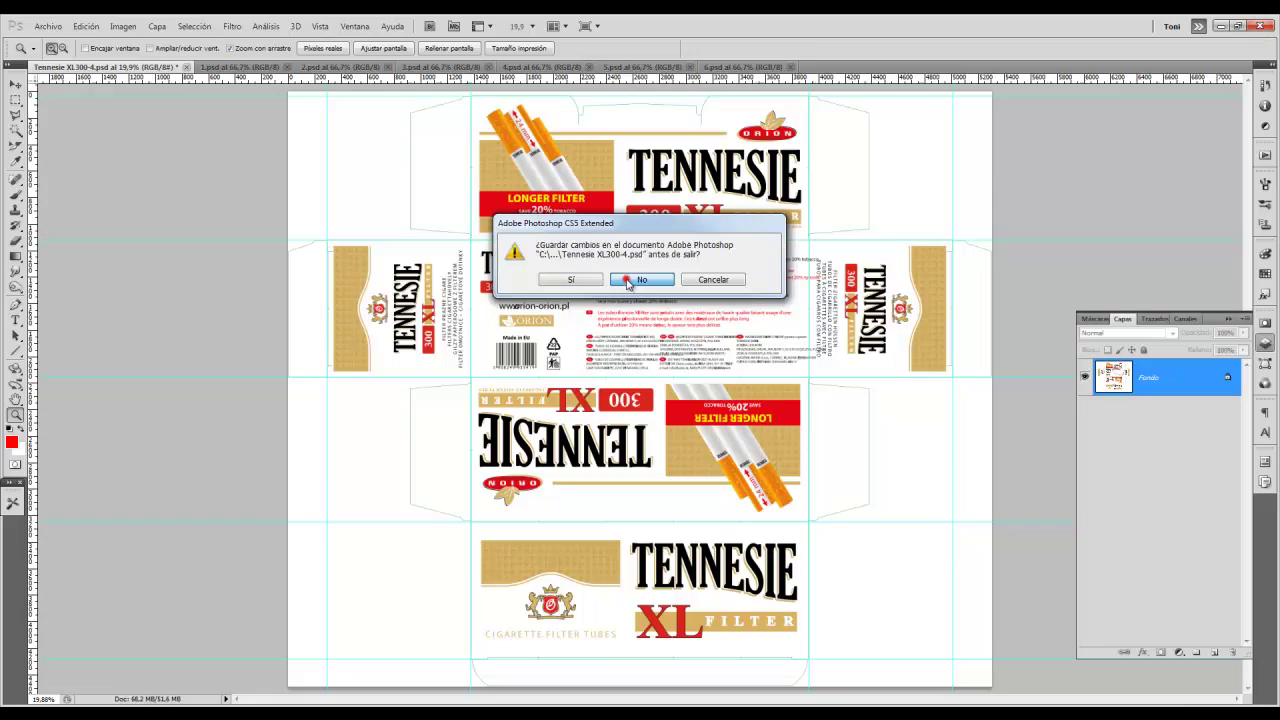
click(642, 280)
click(539, 368)
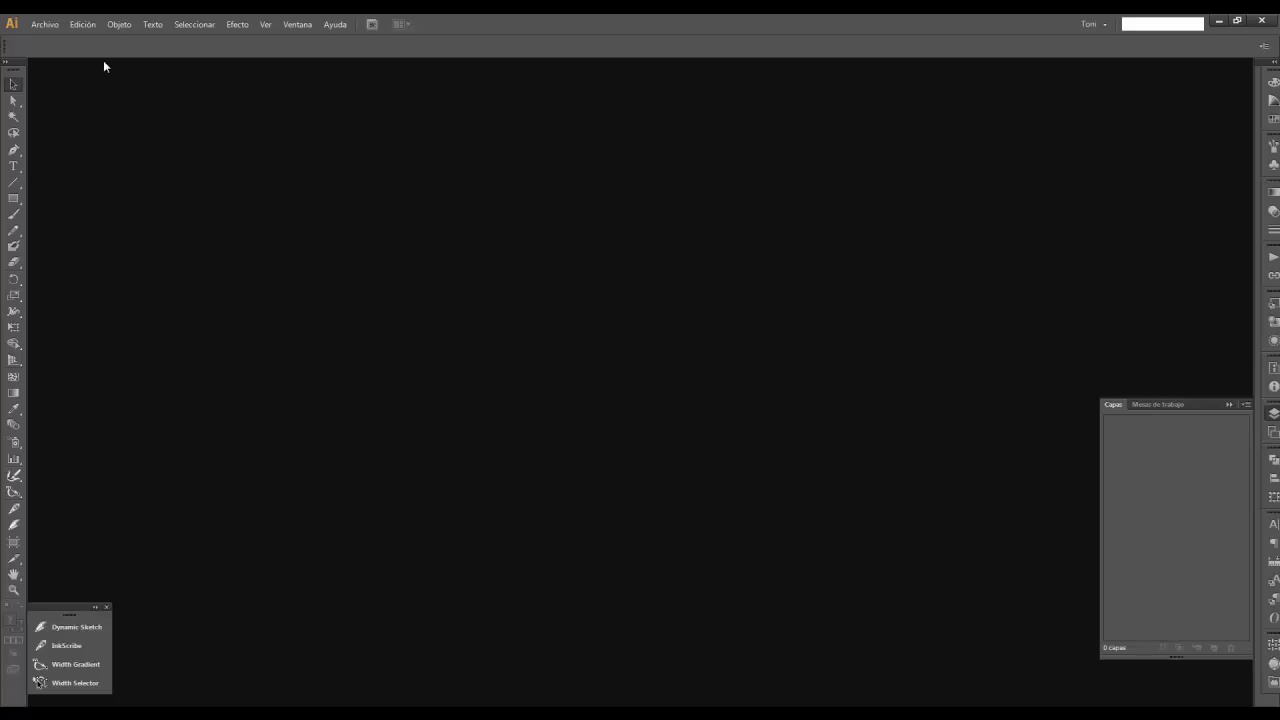
click(45, 24)
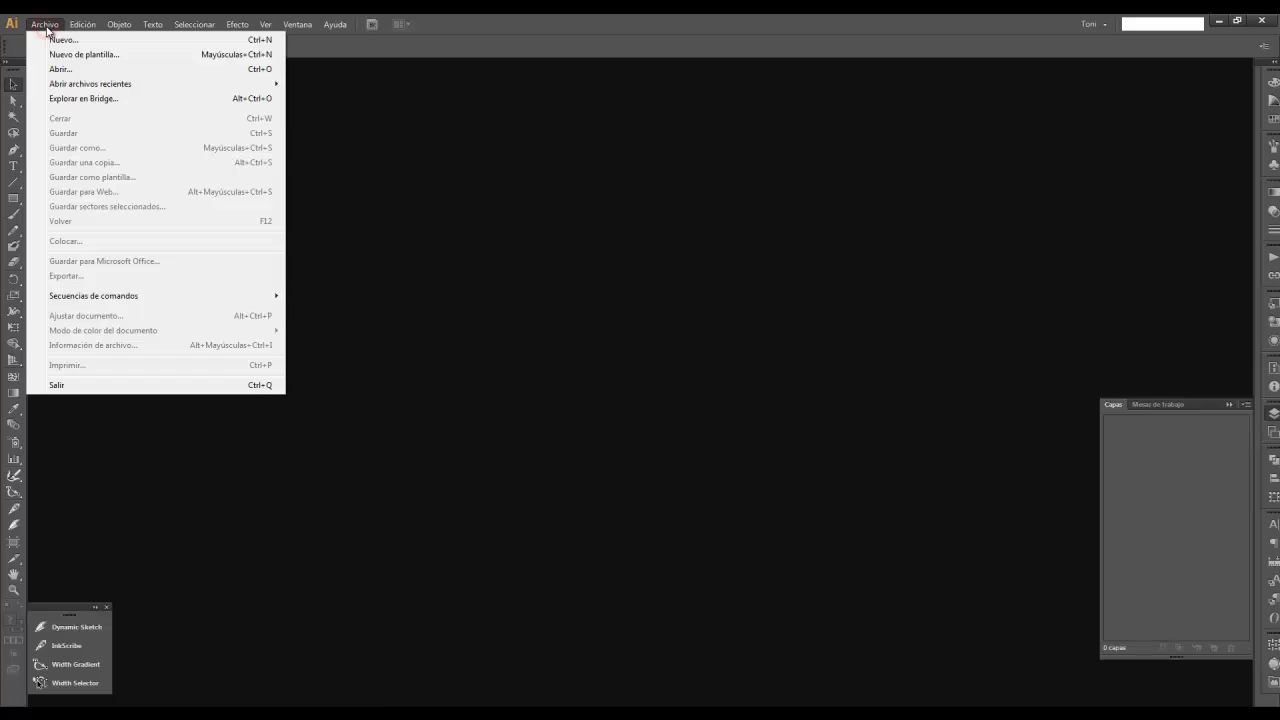
Create a new A4 landscape document, 297 × 210 mm, in RGB colour mode.
click(62, 40)
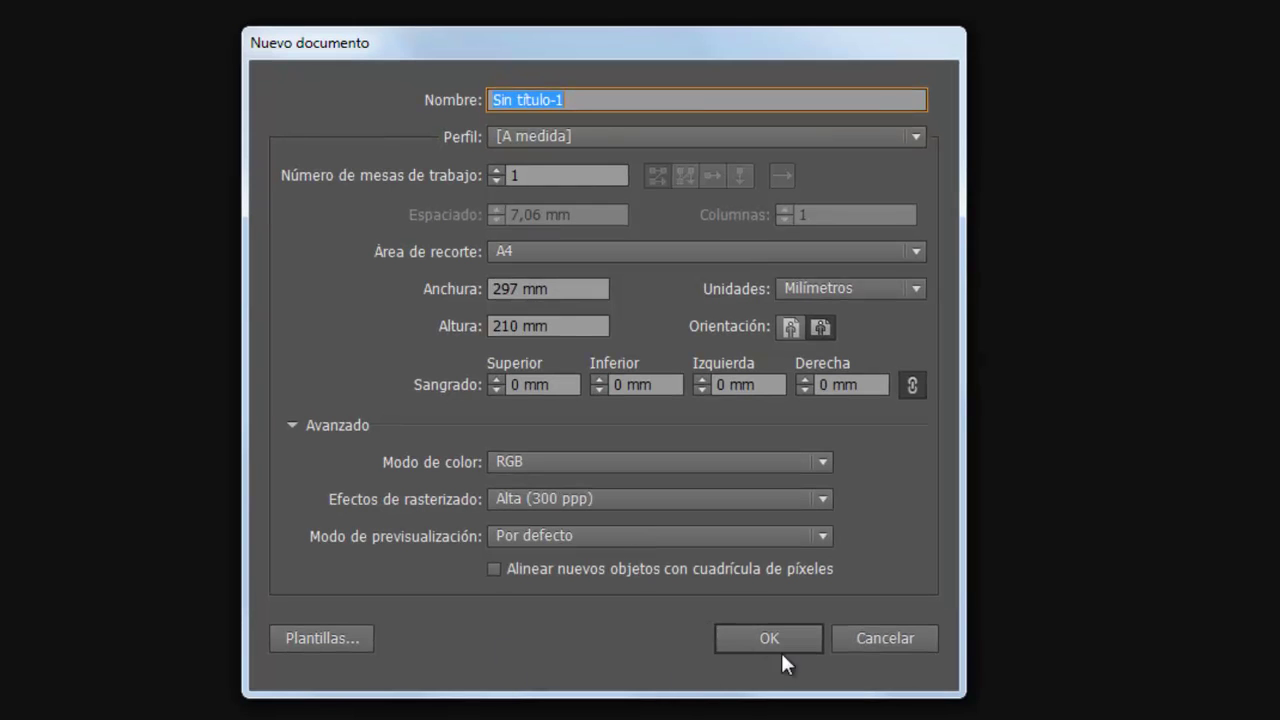
click(294, 425)
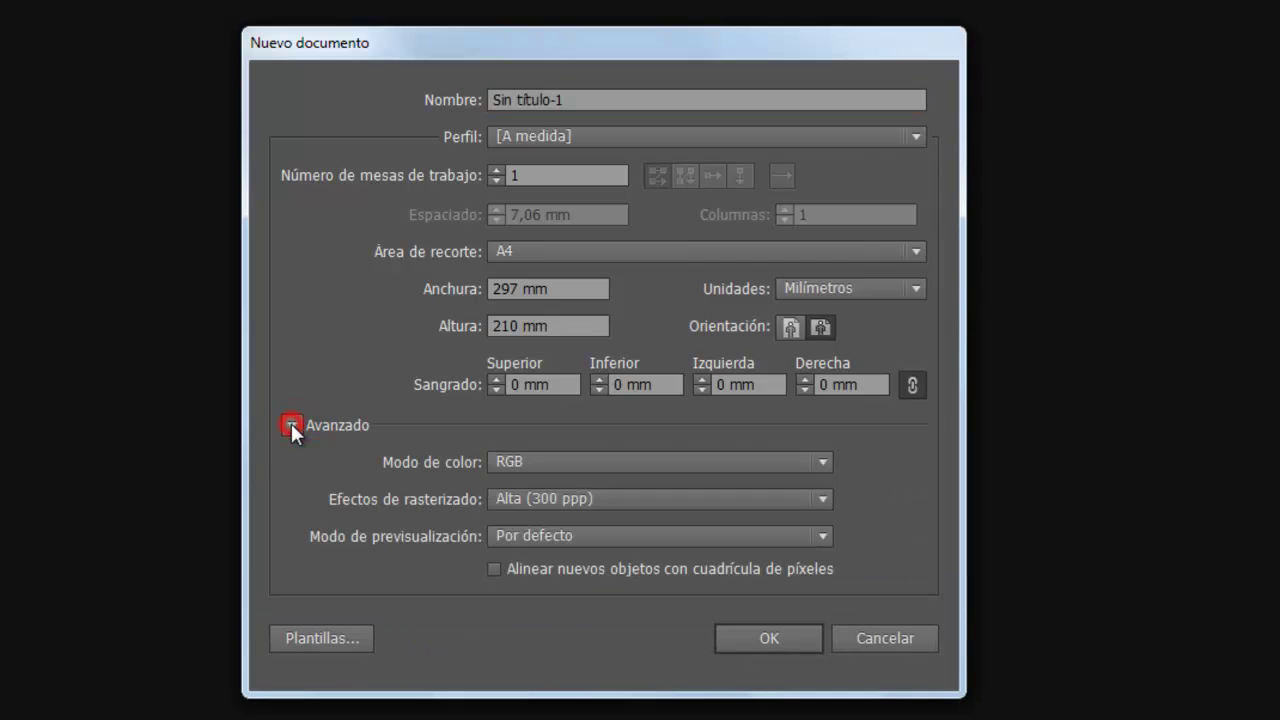
click(749, 638)
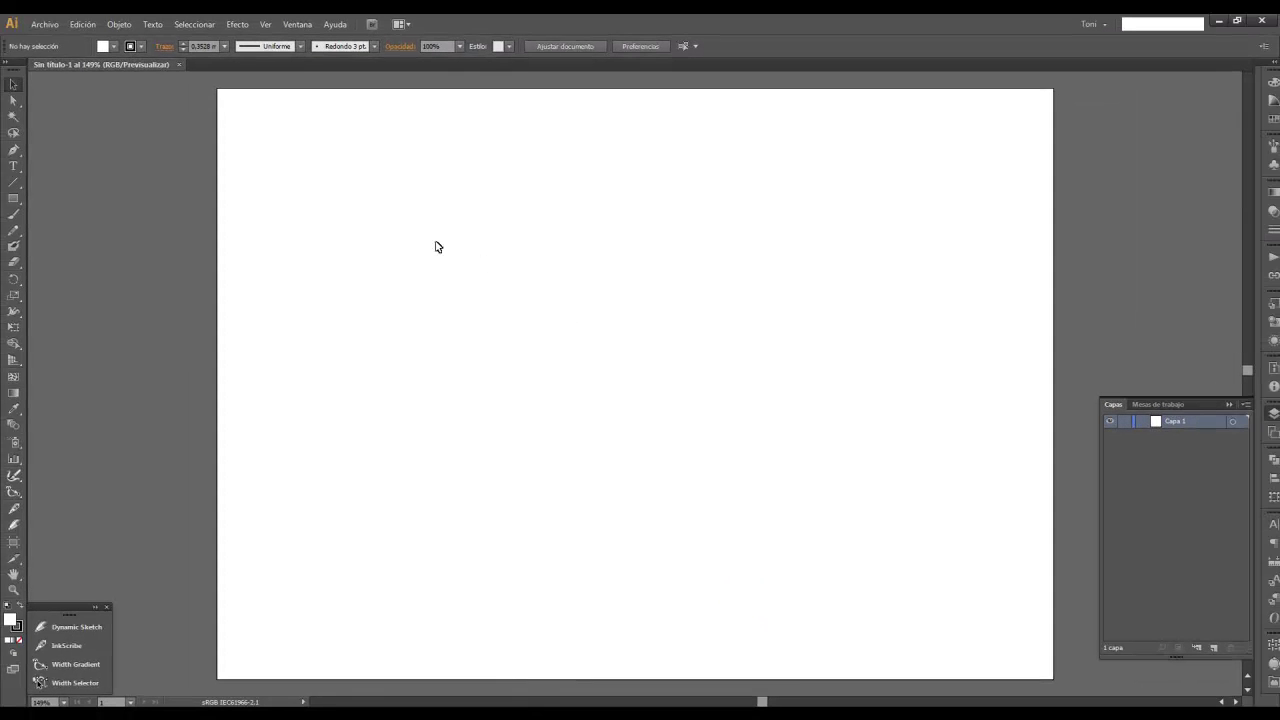
Cancel Place, then drag 1.psd through 6.psd from Explorer onto the Sin título-1 canvas.
click(31, 21)
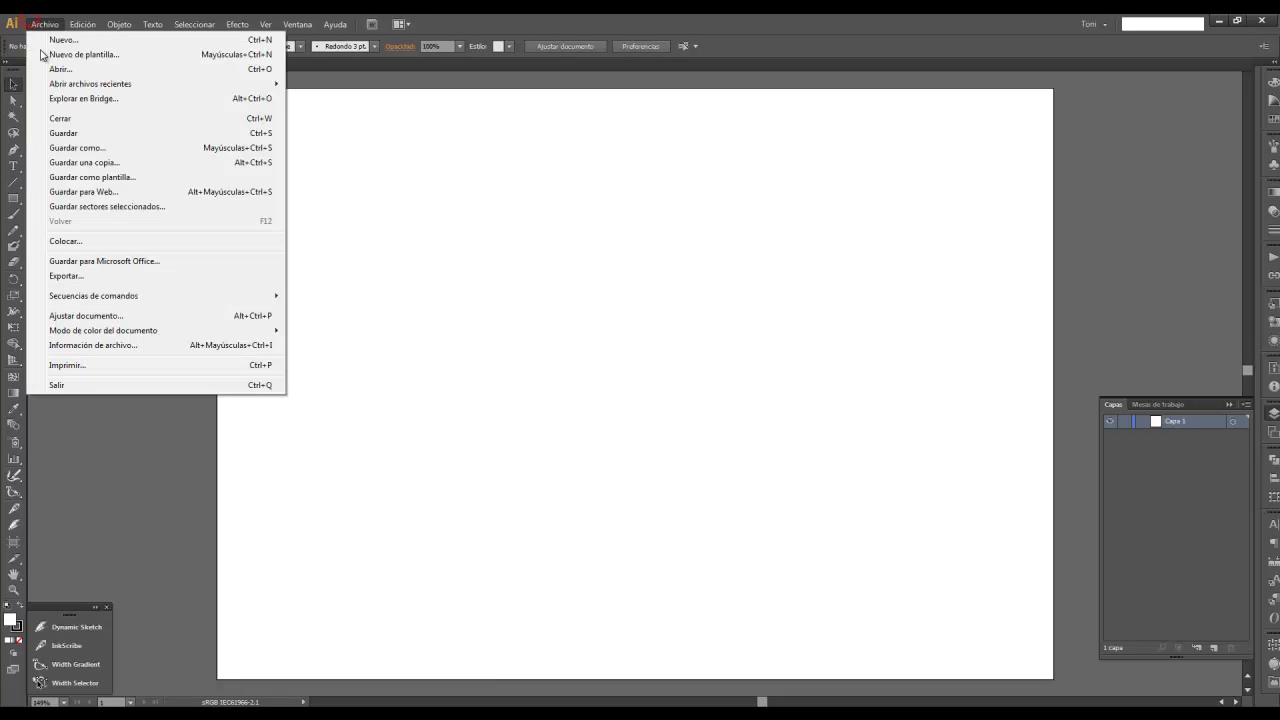
click(83, 246)
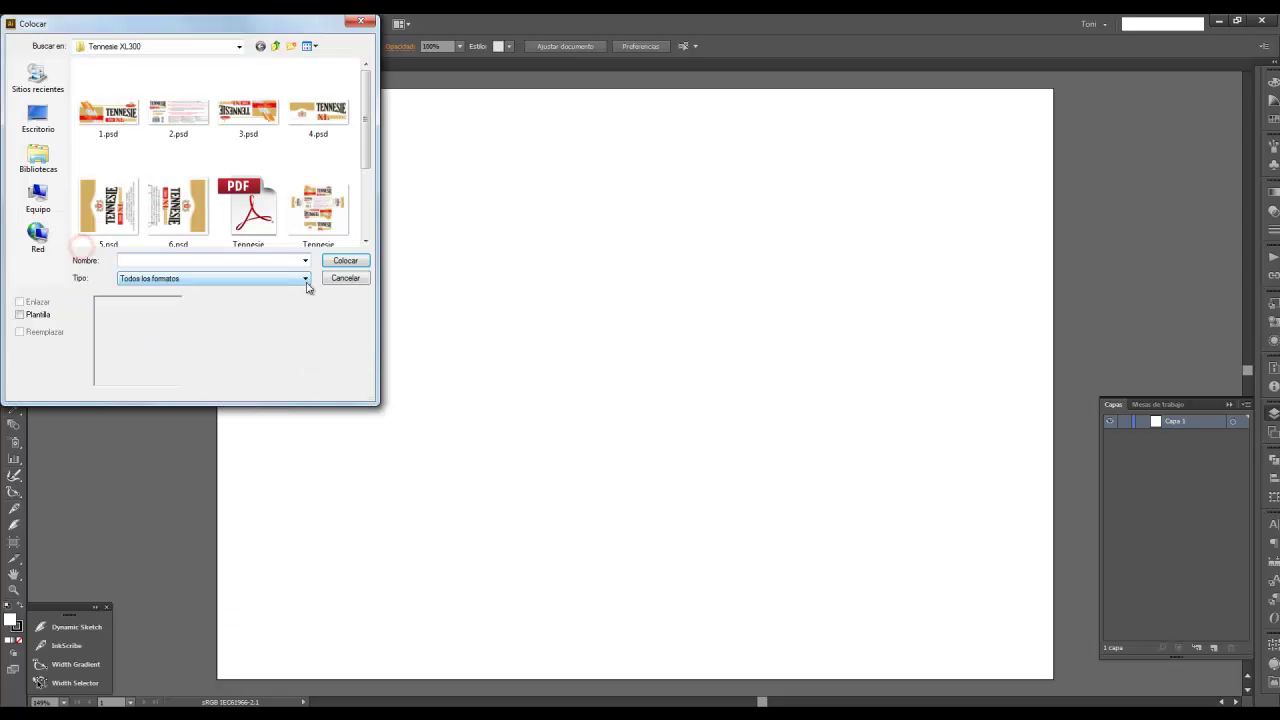
click(352, 279)
mouse_move(468, 27)
mouse_down()
mouse_move(654, 160)
mouse_move(948, 212)
mouse_move(780, 270)
mouse_up()
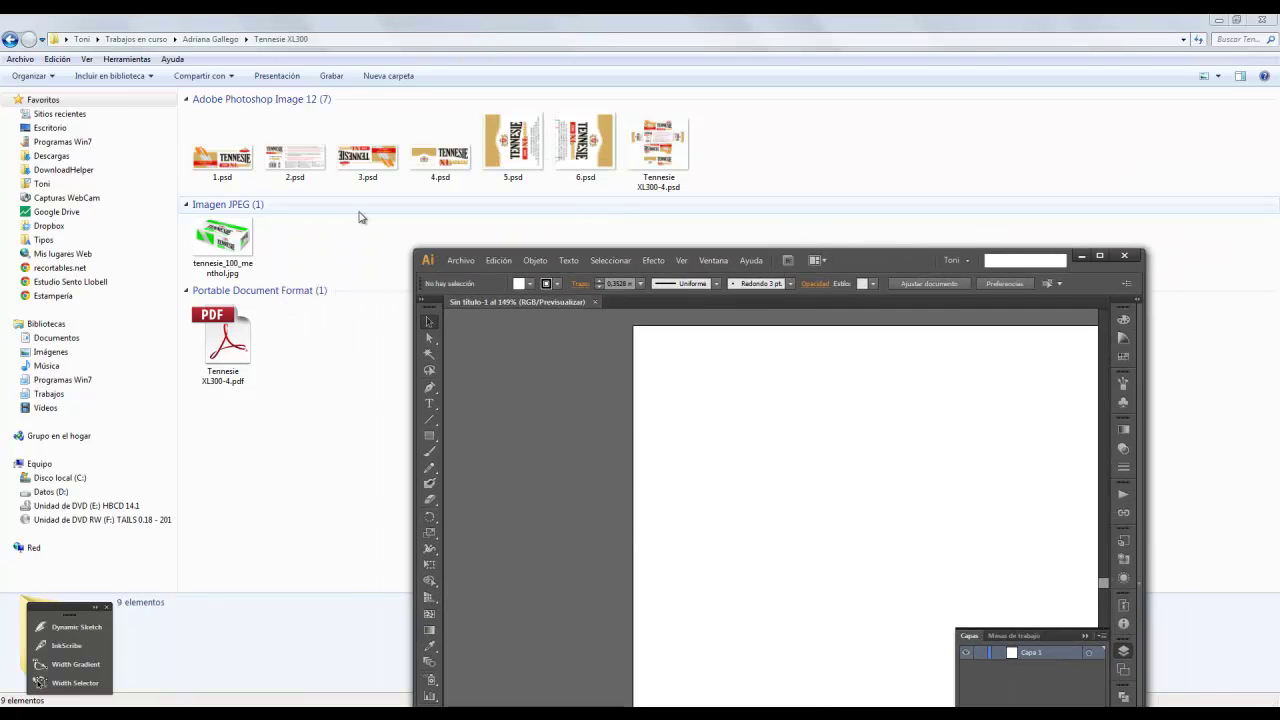
click(205, 172)
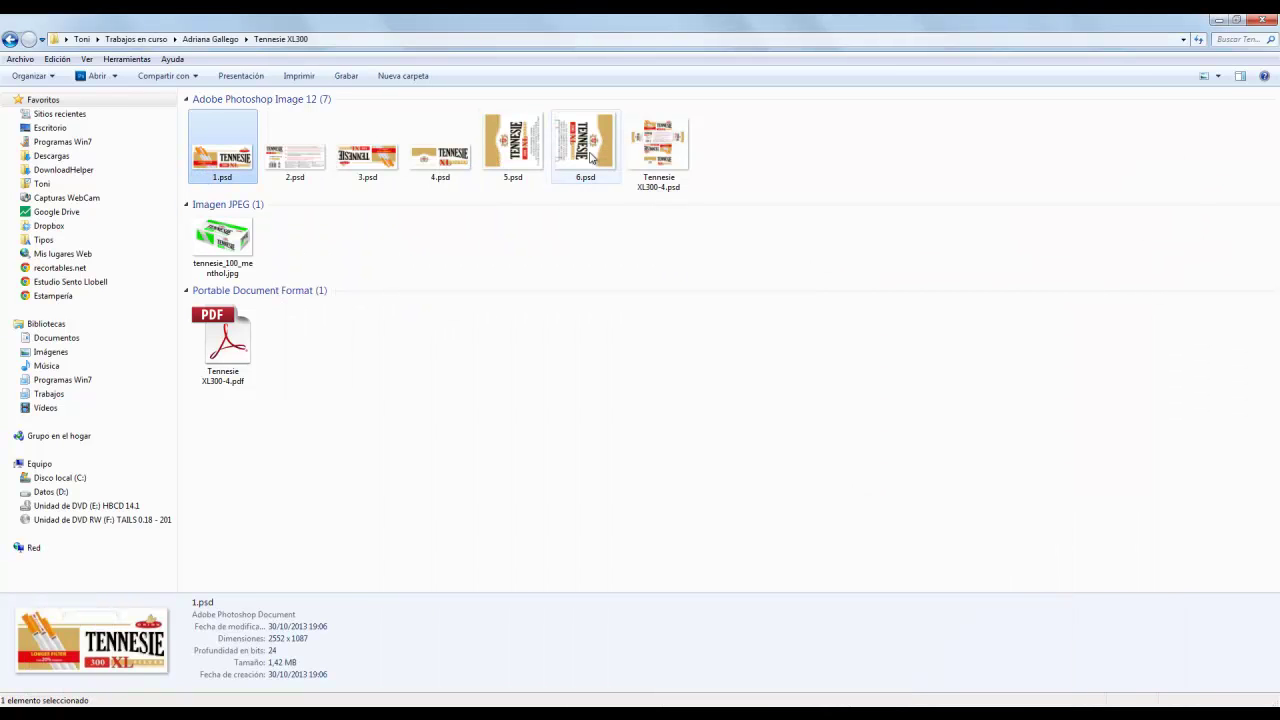
shift+click(592, 160)
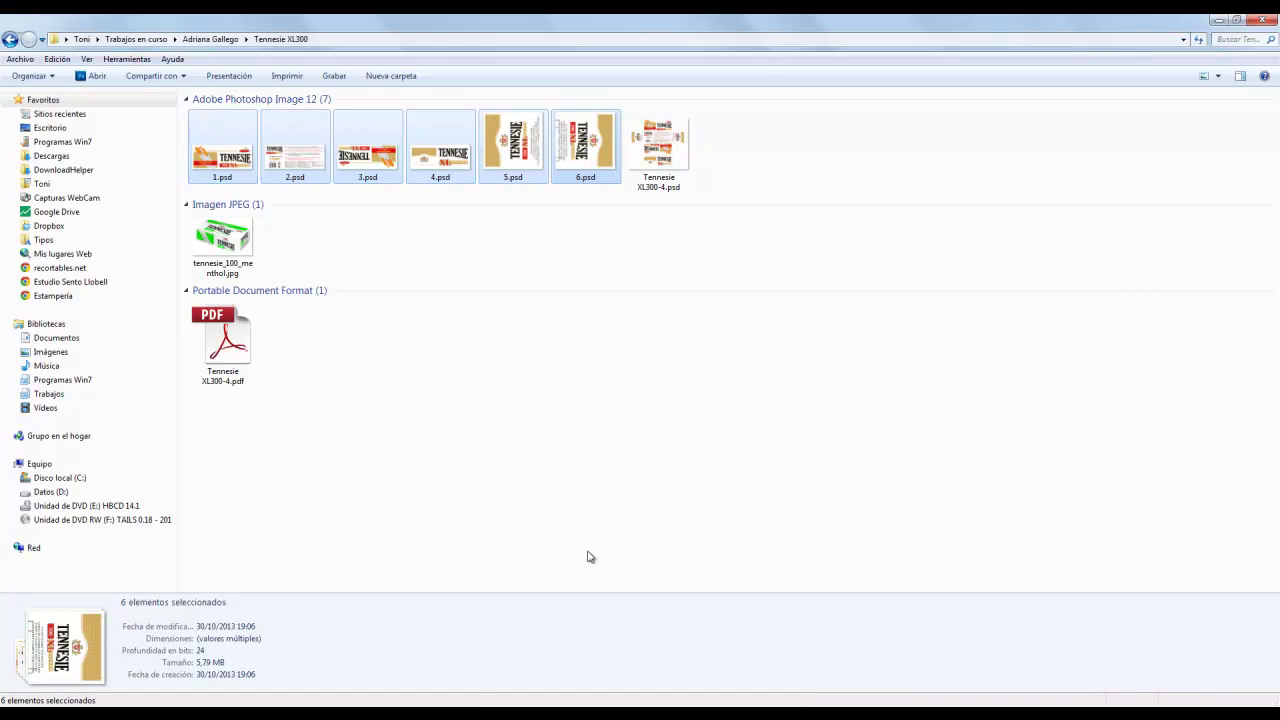
mouse_move(585, 145)
mouse_down()
mouse_move(709, 471)
mouse_move(883, 454)
mouse_up()
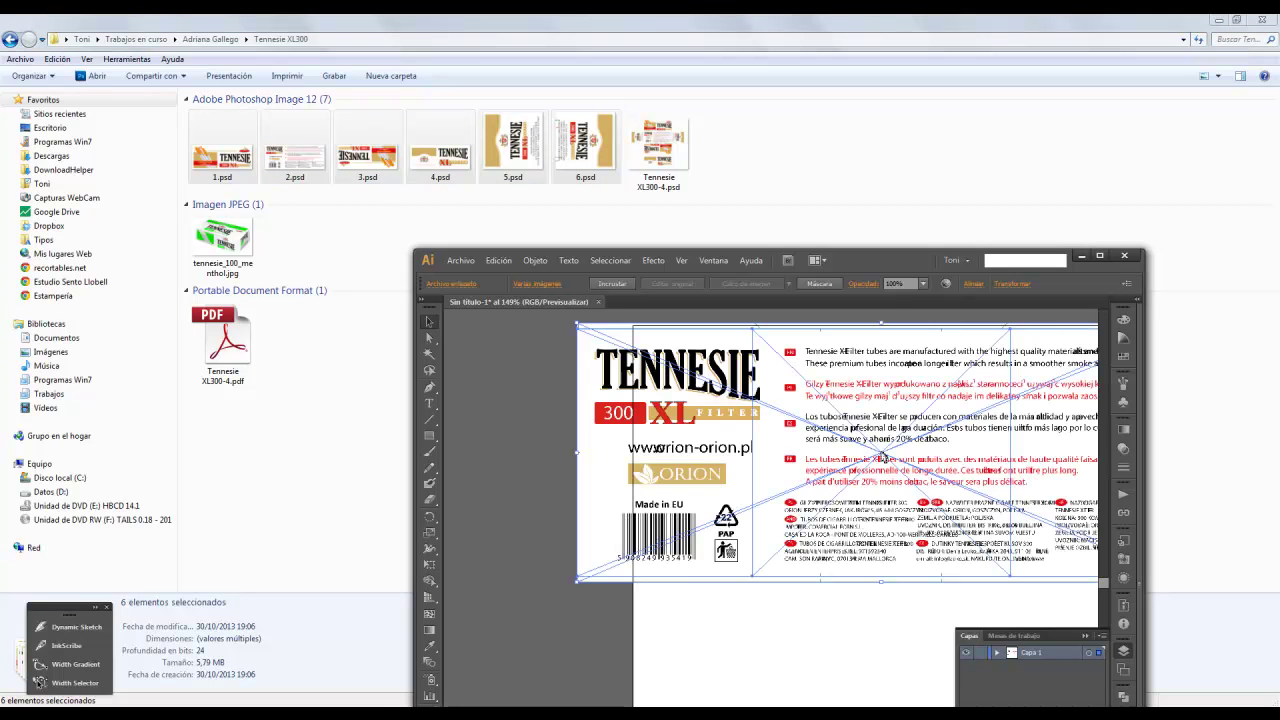
double_click(863, 260)
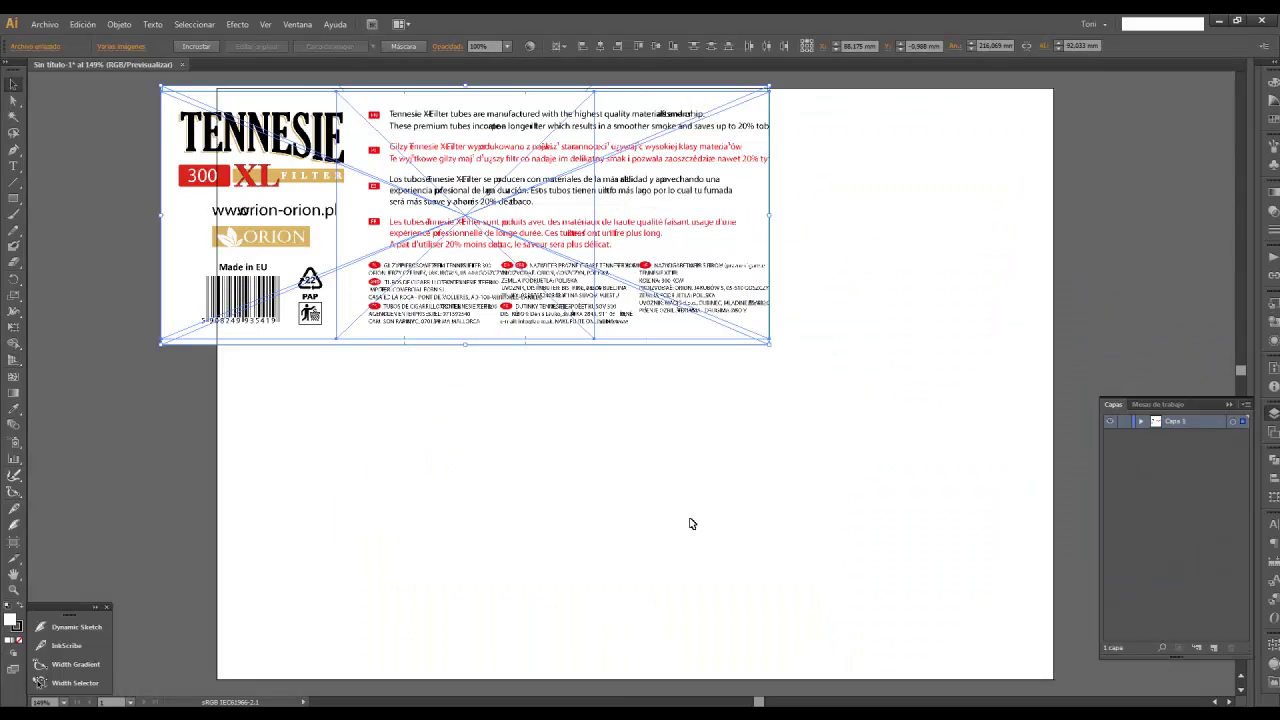
Move the back, front, side, upside-down and barcode panel images apart around the artboard.
scroll(584, 340, right, 2)
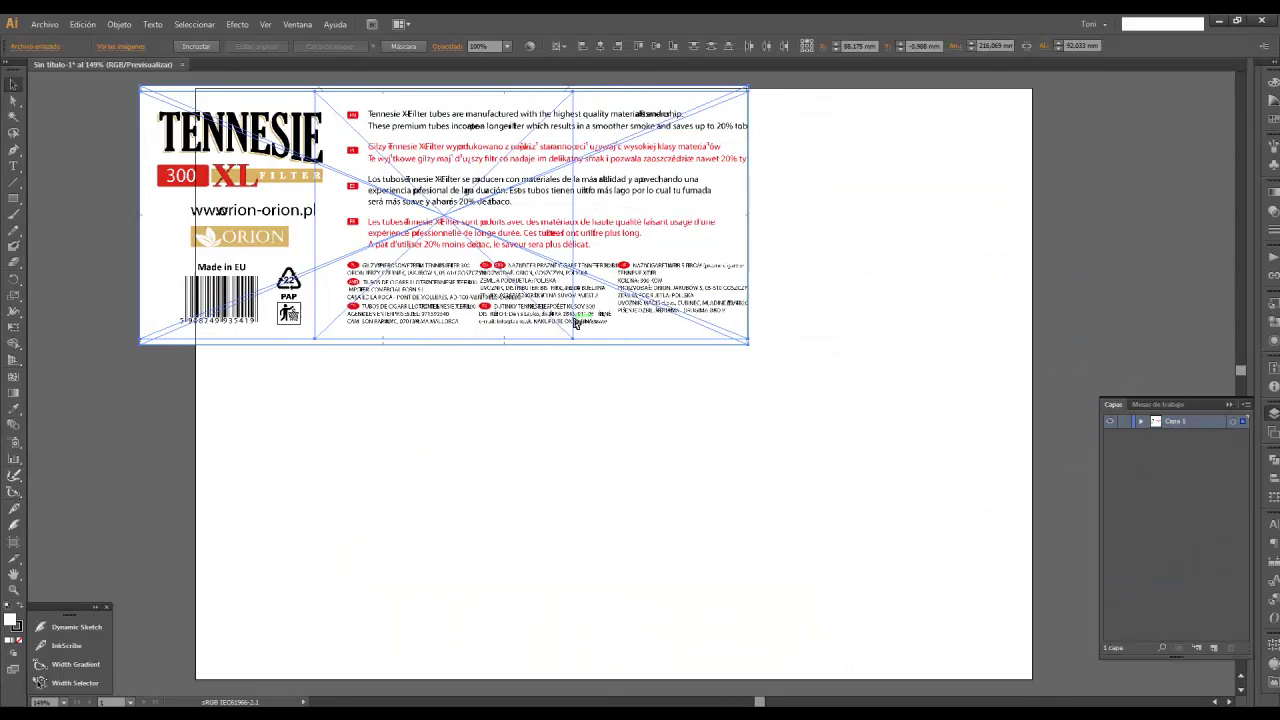
scroll(570, 338, down, 2)
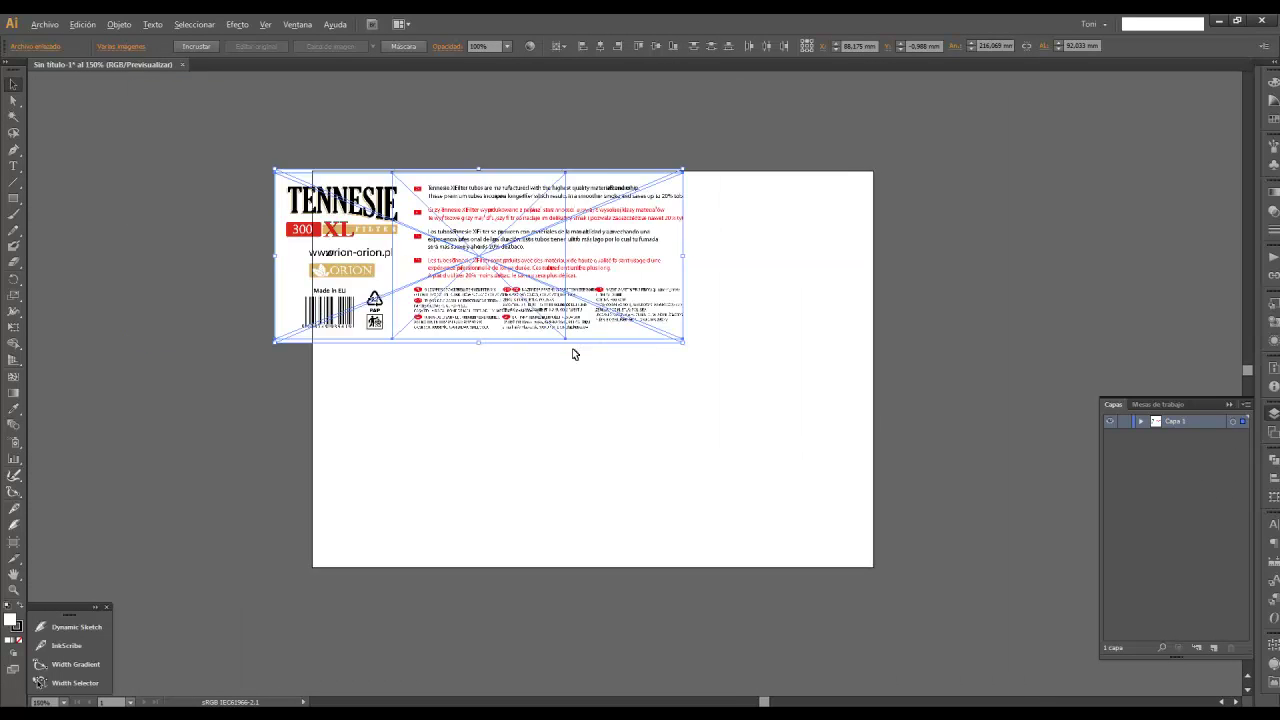
click(584, 390)
mouse_move(530, 297)
mouse_down()
mouse_move(575, 461)
mouse_move(585, 166)
mouse_up()
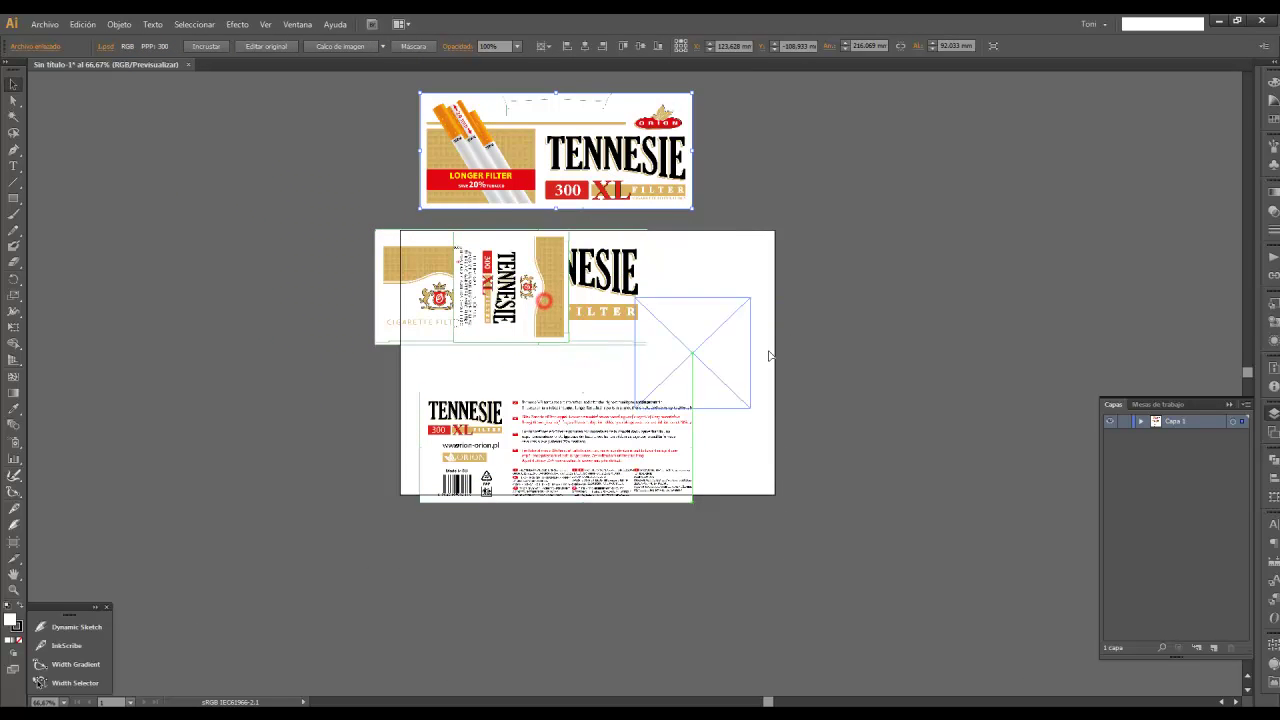
drag(568, 300, 758, 328)
mouse_move(372, 308)
mouse_down()
mouse_move(360, 336)
mouse_move(186, 325)
mouse_up()
drag(491, 314, 517, 588)
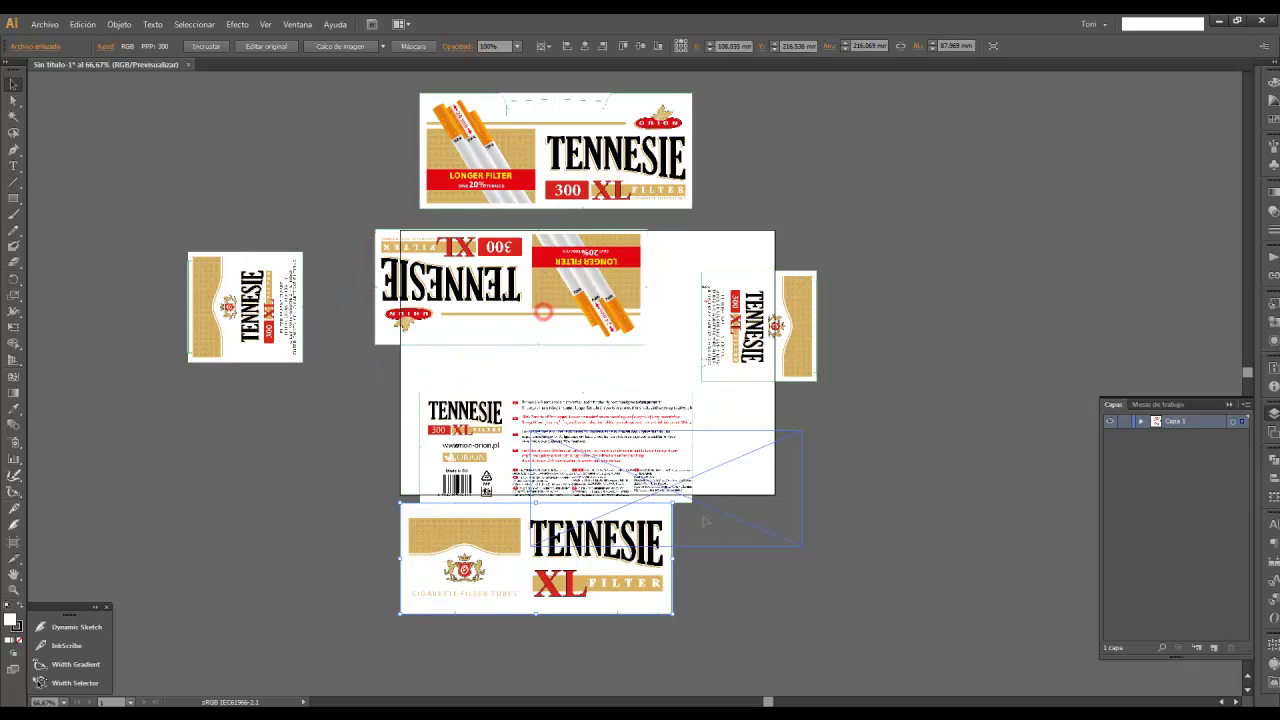
drag(548, 318, 718, 562)
drag(603, 502, 478, 304)
drag(717, 529, 570, 433)
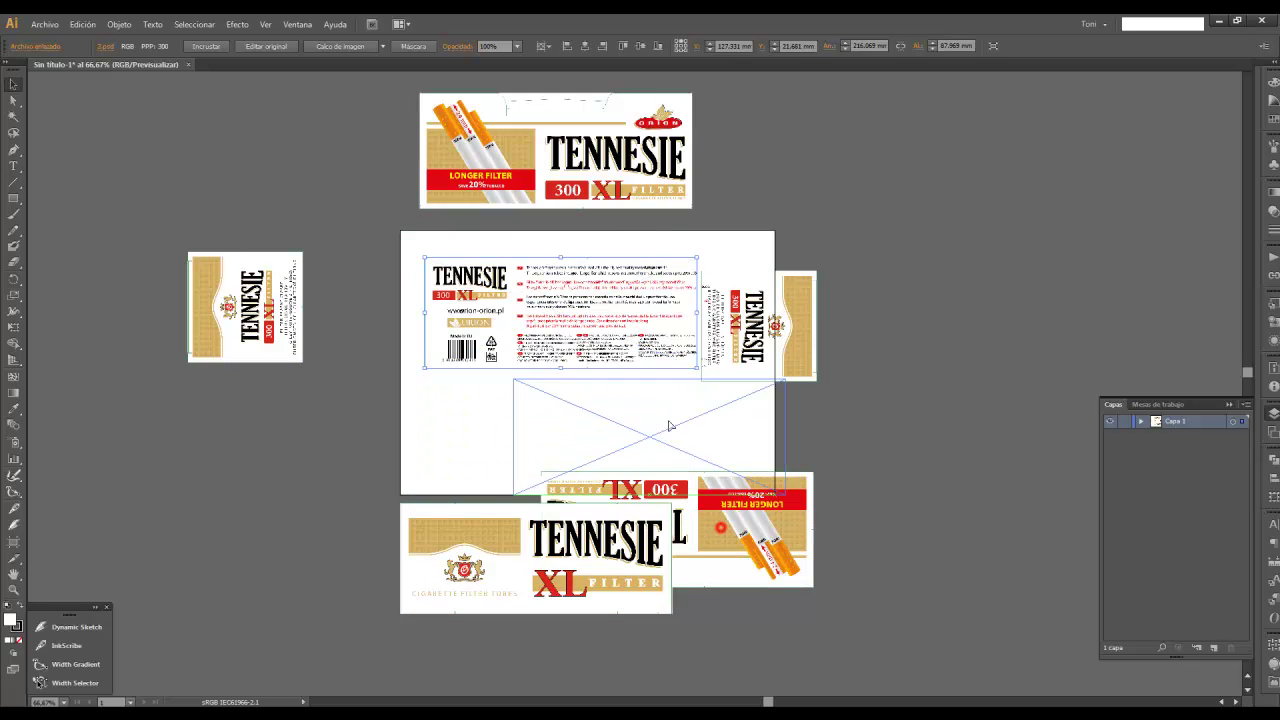
click(927, 308)
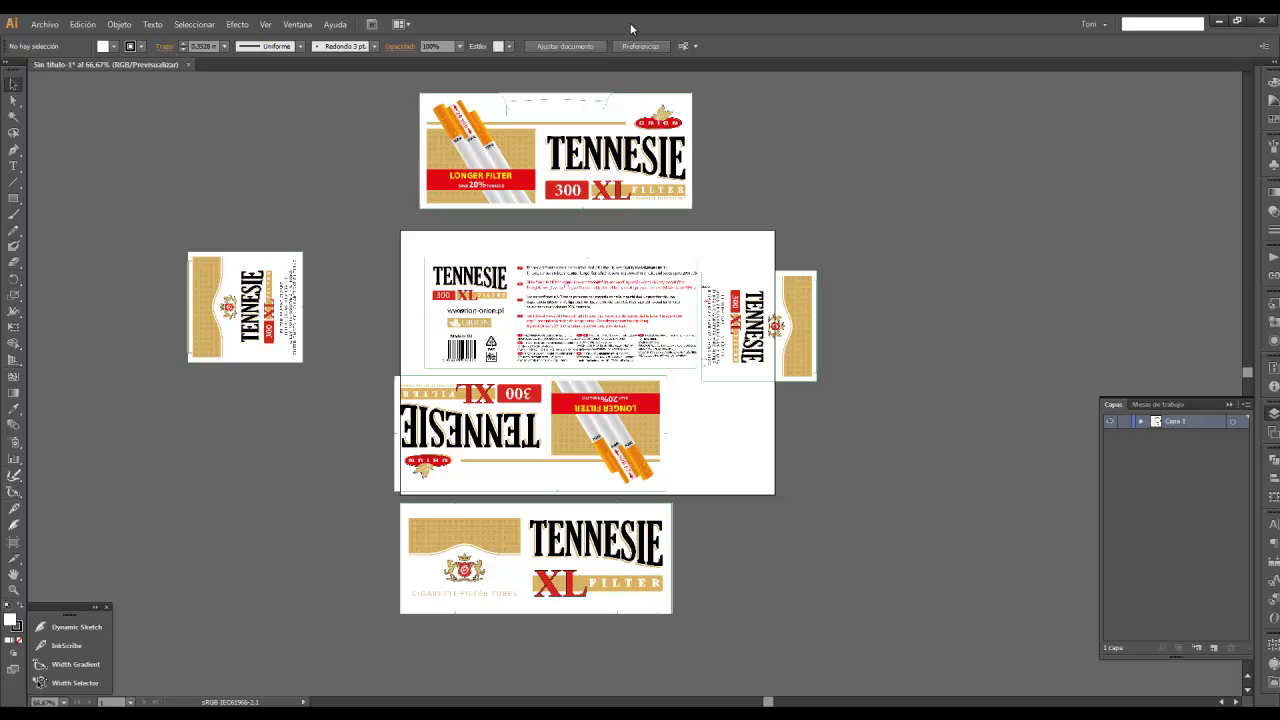
Shrink Illustrator to the left side and bring the Tennesie XL300 folder forward.
drag(630, 23, 3, 188)
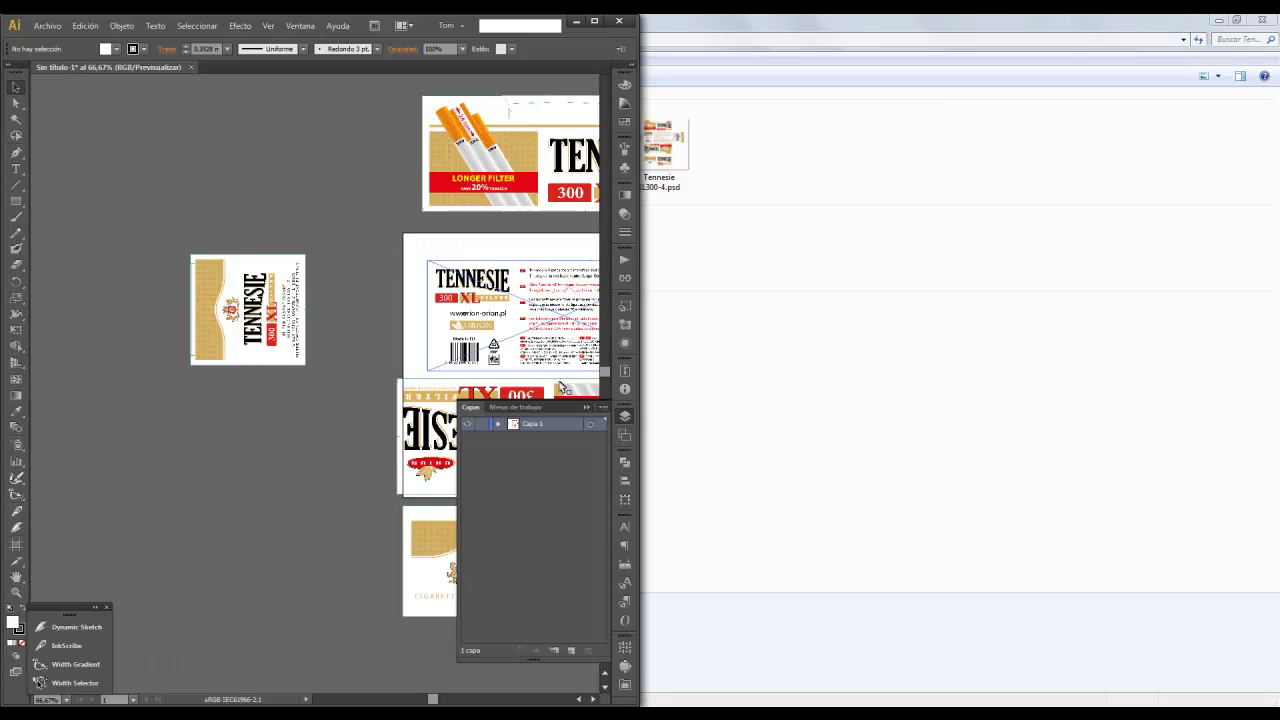
click(586, 408)
drag(354, 180, 169, 183)
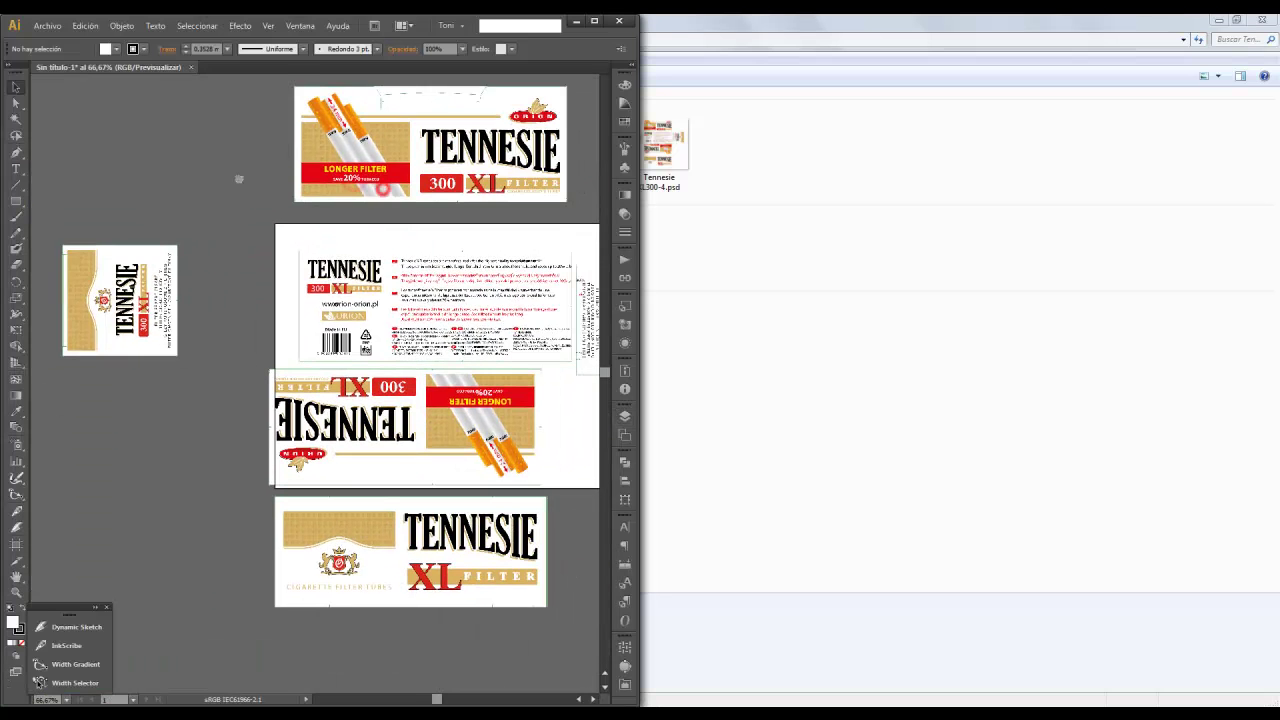
click(989, 377)
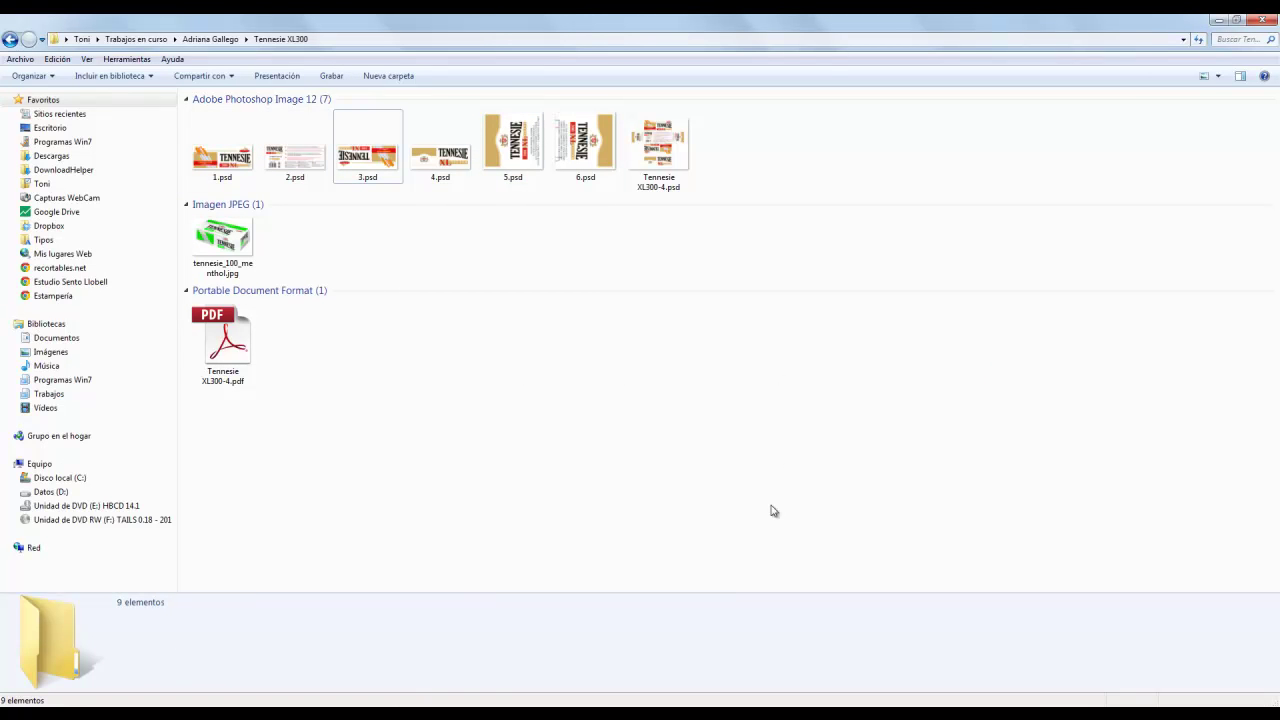
Open Tennesie XL300-4.pdf in Reader and place it on the right half of the screen.
double_click(232, 344)
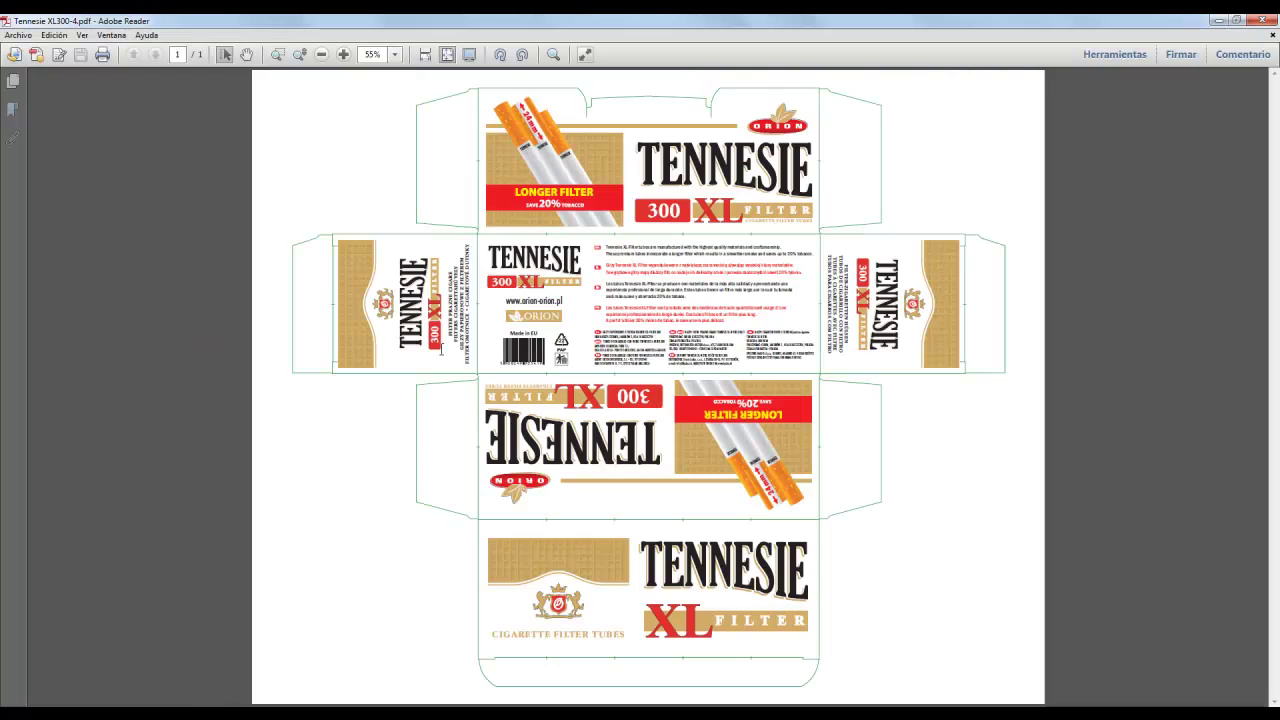
drag(560, 28, 1278, 182)
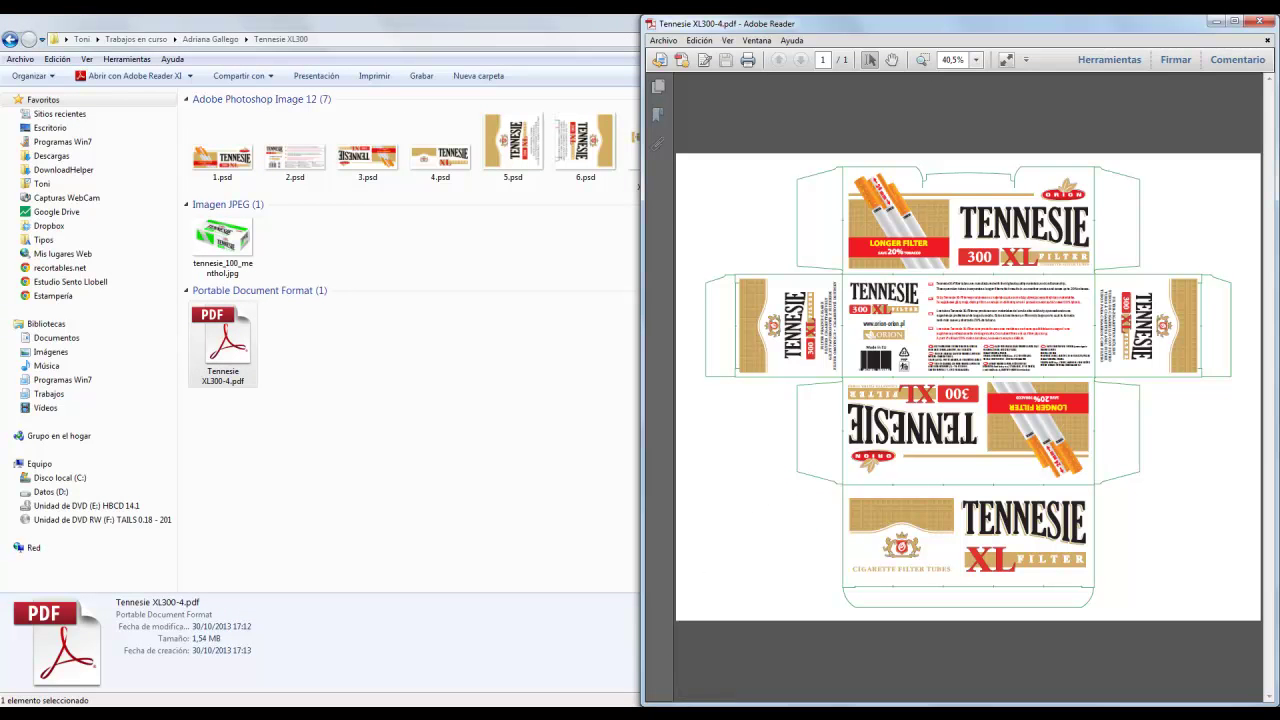
key(alt+Tab)
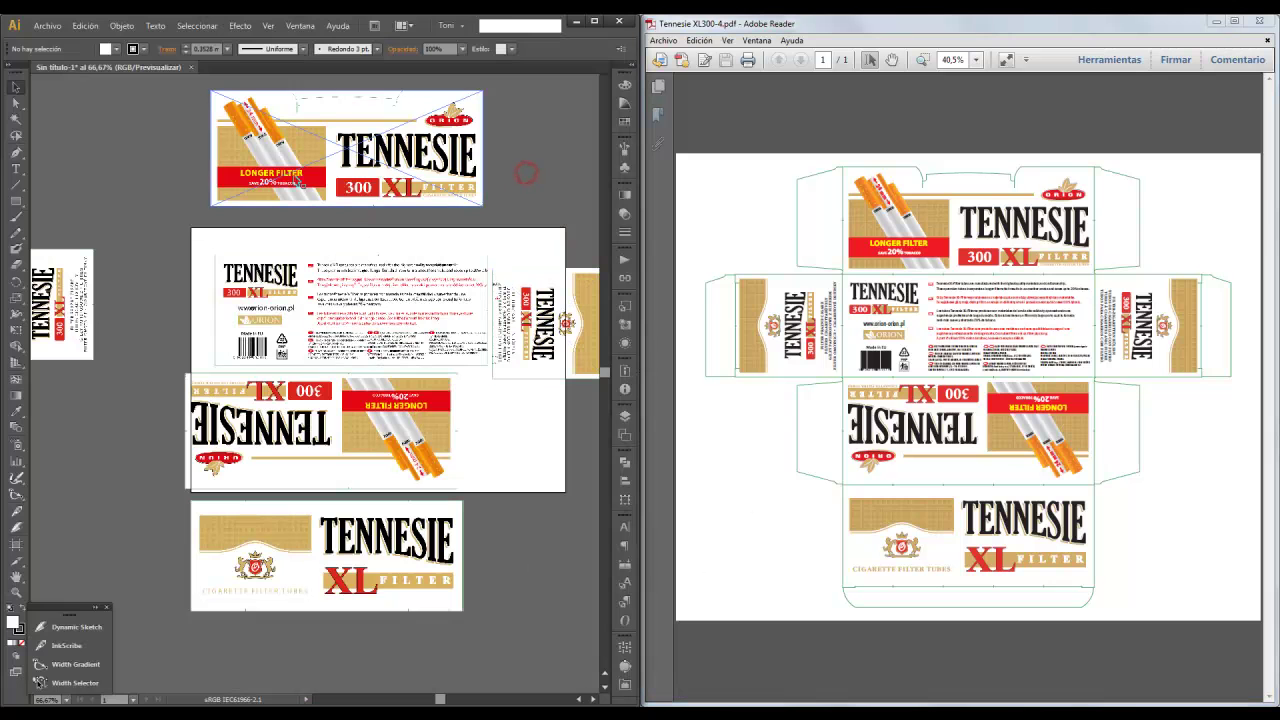
Stack the cigarette, text, upside-down and TENNESIE panels, with side panels flanking the text panel.
drag(305, 170, 311, 177)
shift+click(340, 330)
drag(336, 330, 337, 290)
click(447, 420)
drag(357, 437, 383, 383)
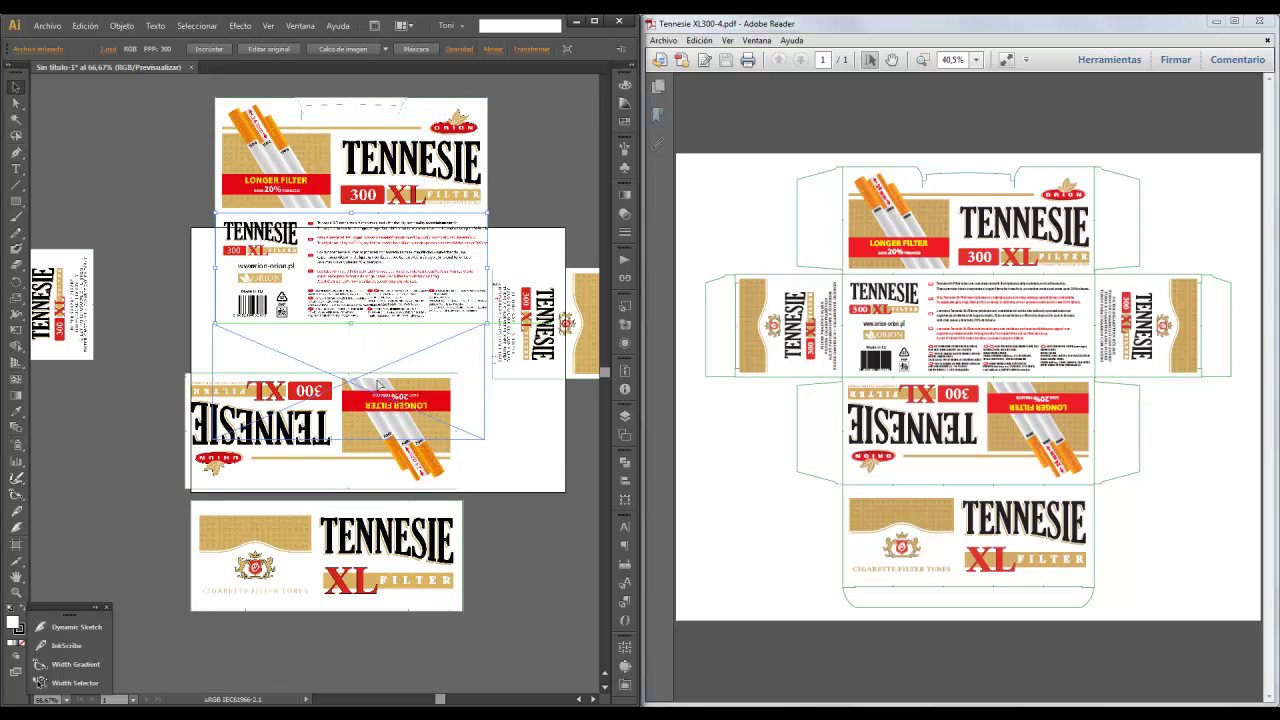
drag(380, 383, 380, 383)
drag(370, 538, 391, 476)
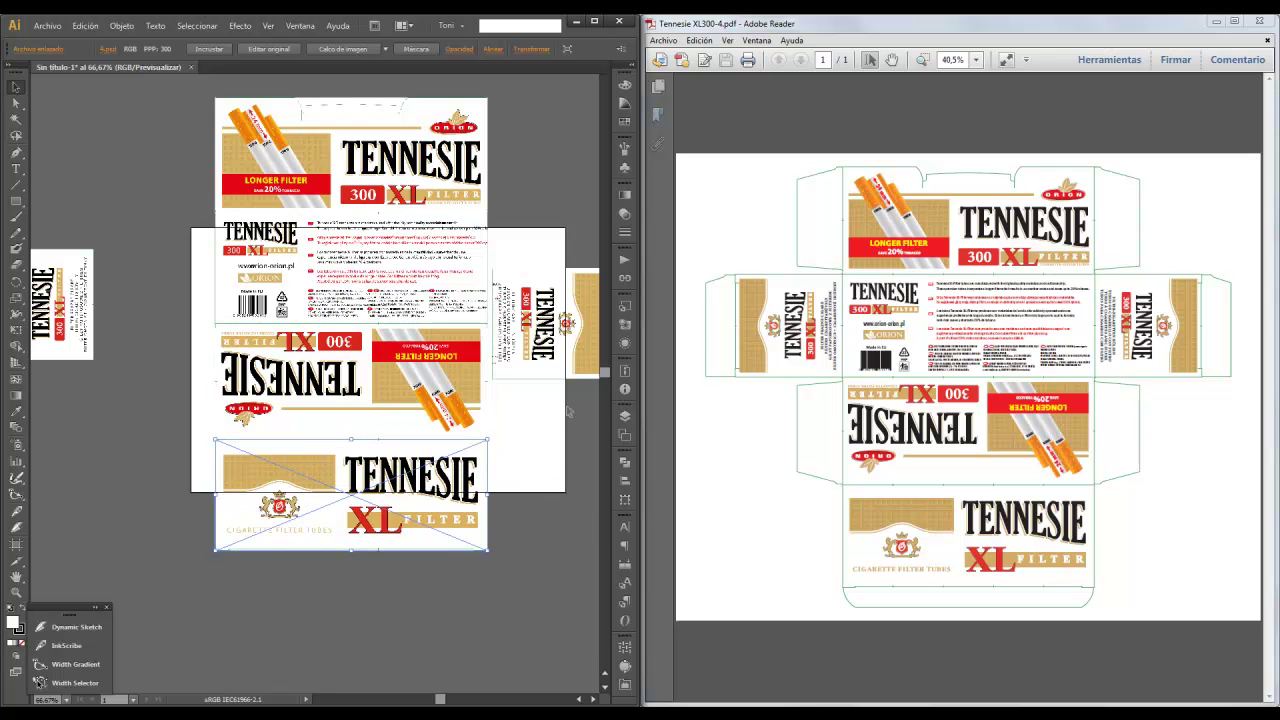
mouse_move(543, 334)
mouse_down()
mouse_move(550, 302)
mouse_move(535, 273)
mouse_up()
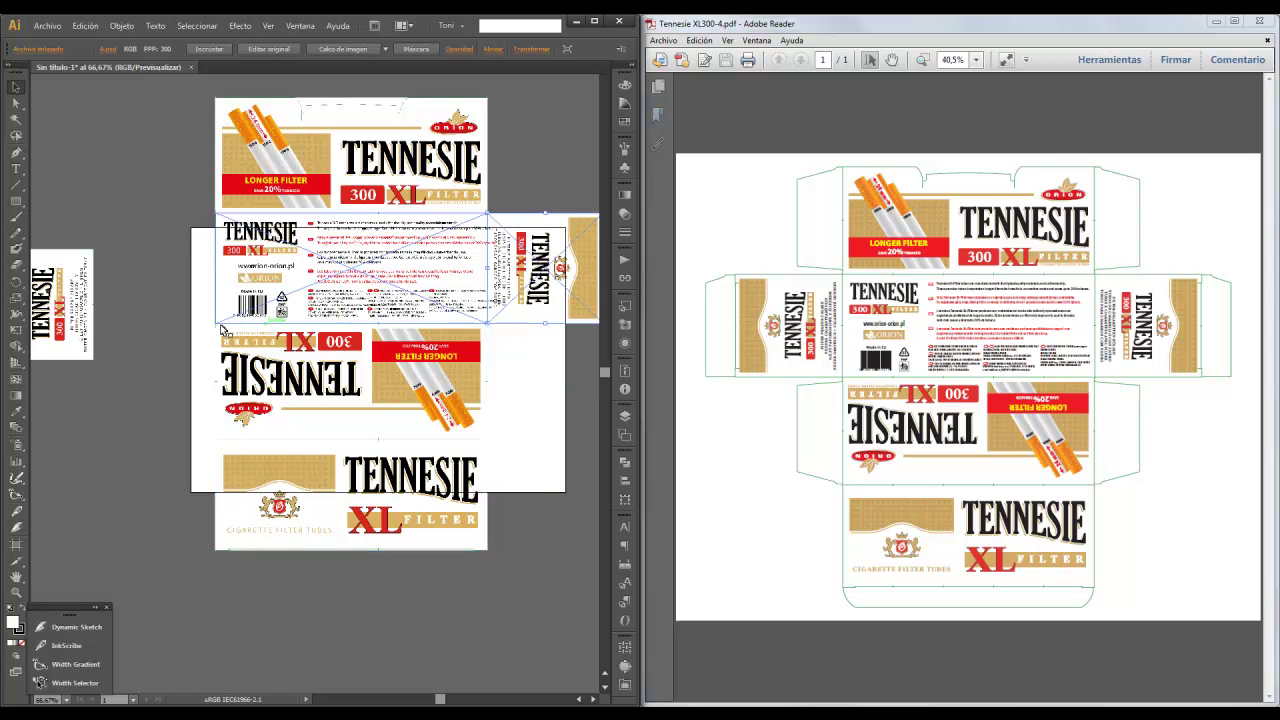
drag(73, 333, 194, 295)
click(131, 402)
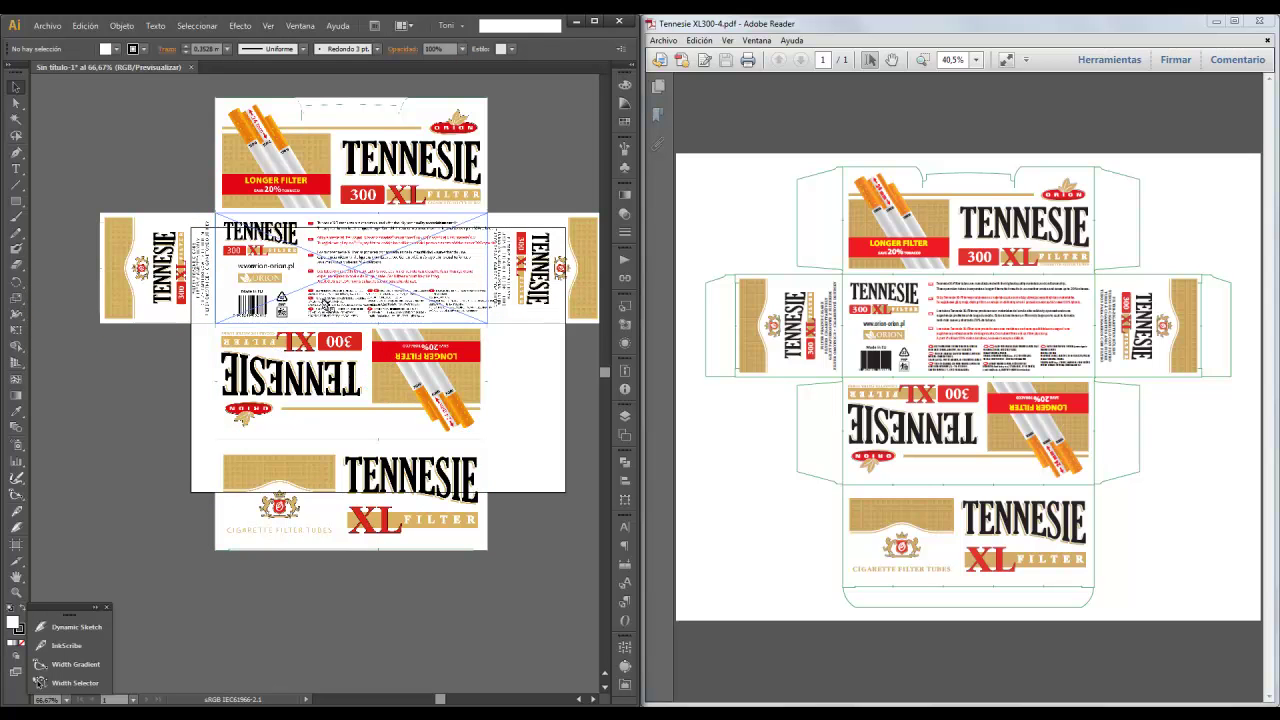
Close the PDF reference and maximize Illustrator with the dieline layout in view.
click(1259, 20)
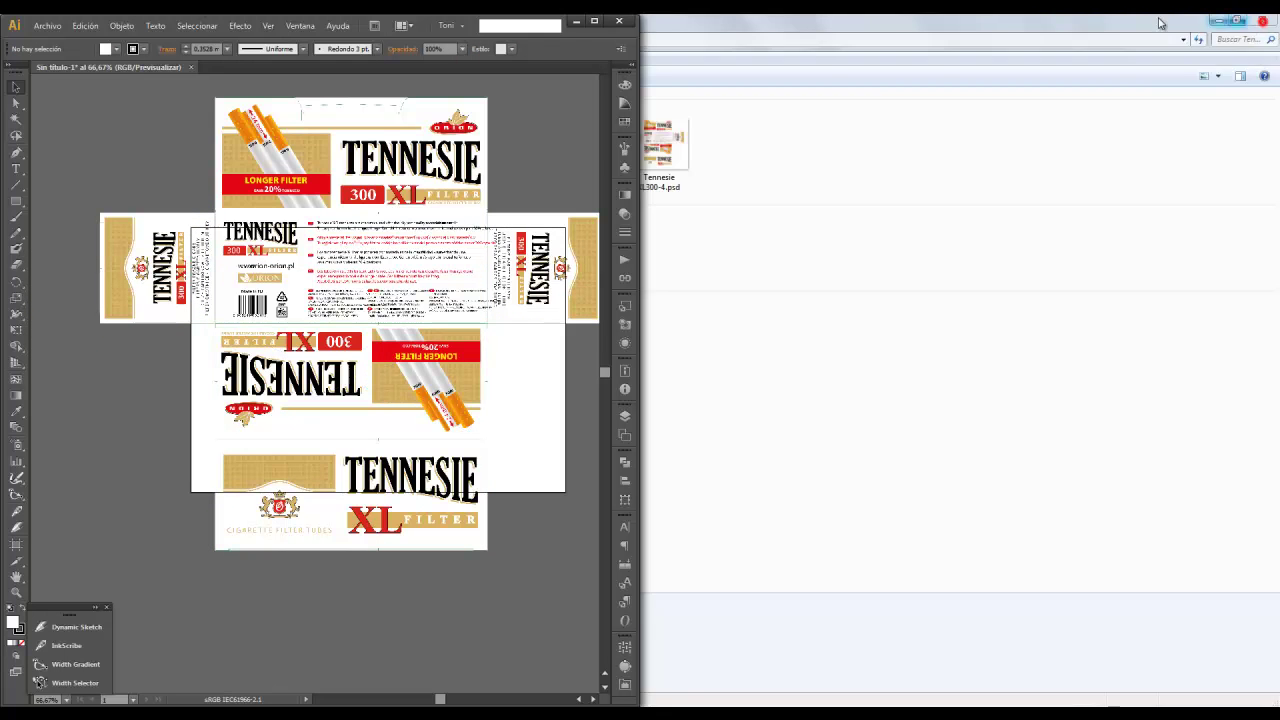
click(594, 20)
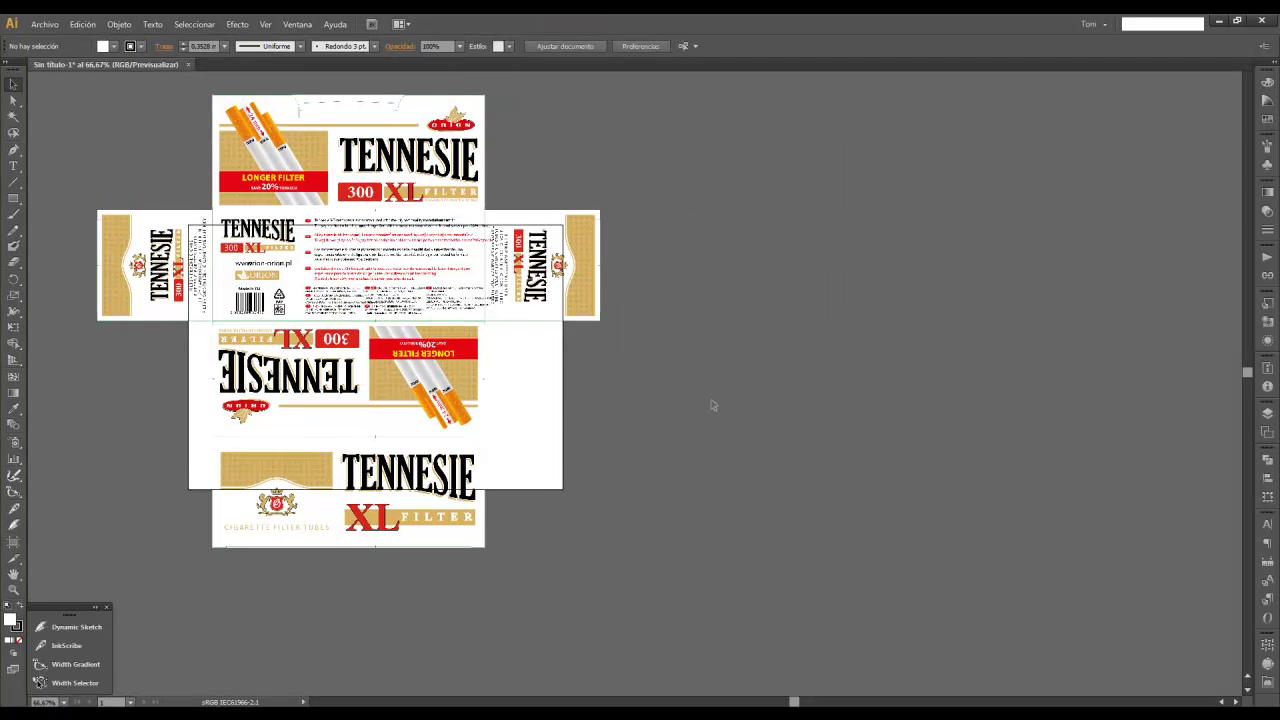
drag(606, 424, 820, 479)
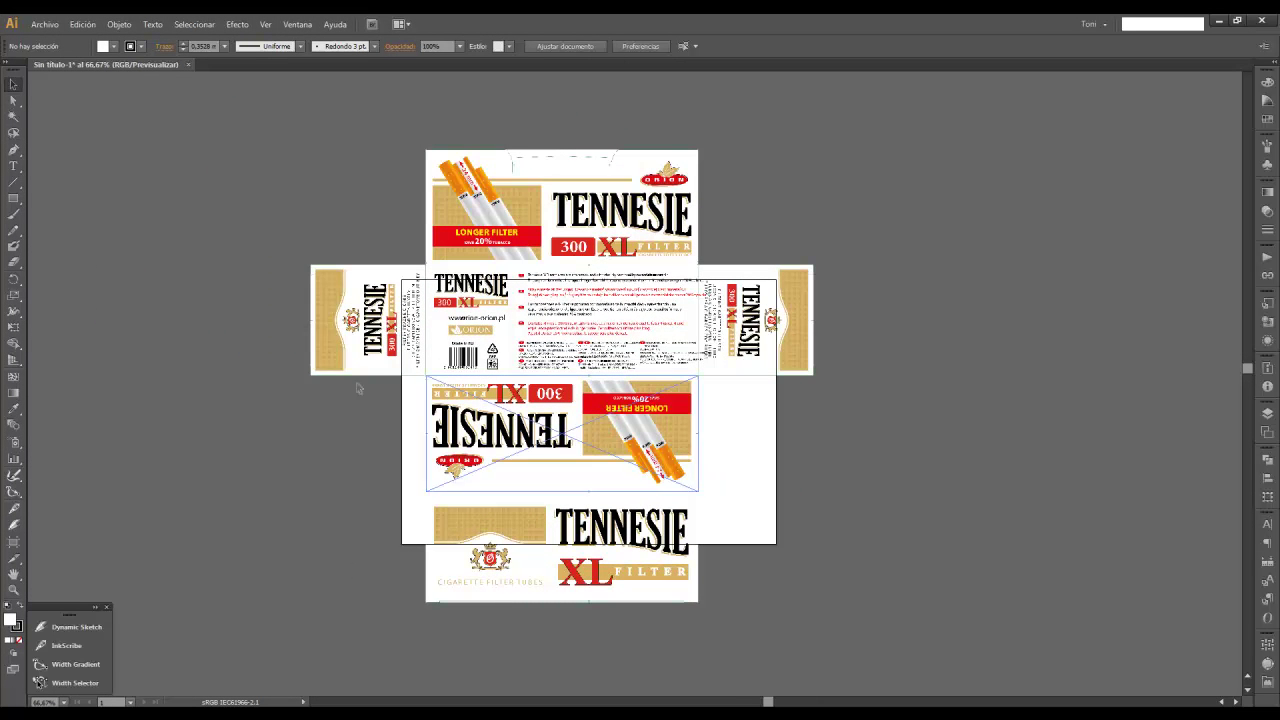
Extend the artboard's left, right, top and bottom edges past the dieline, then fit it.
click(12, 545)
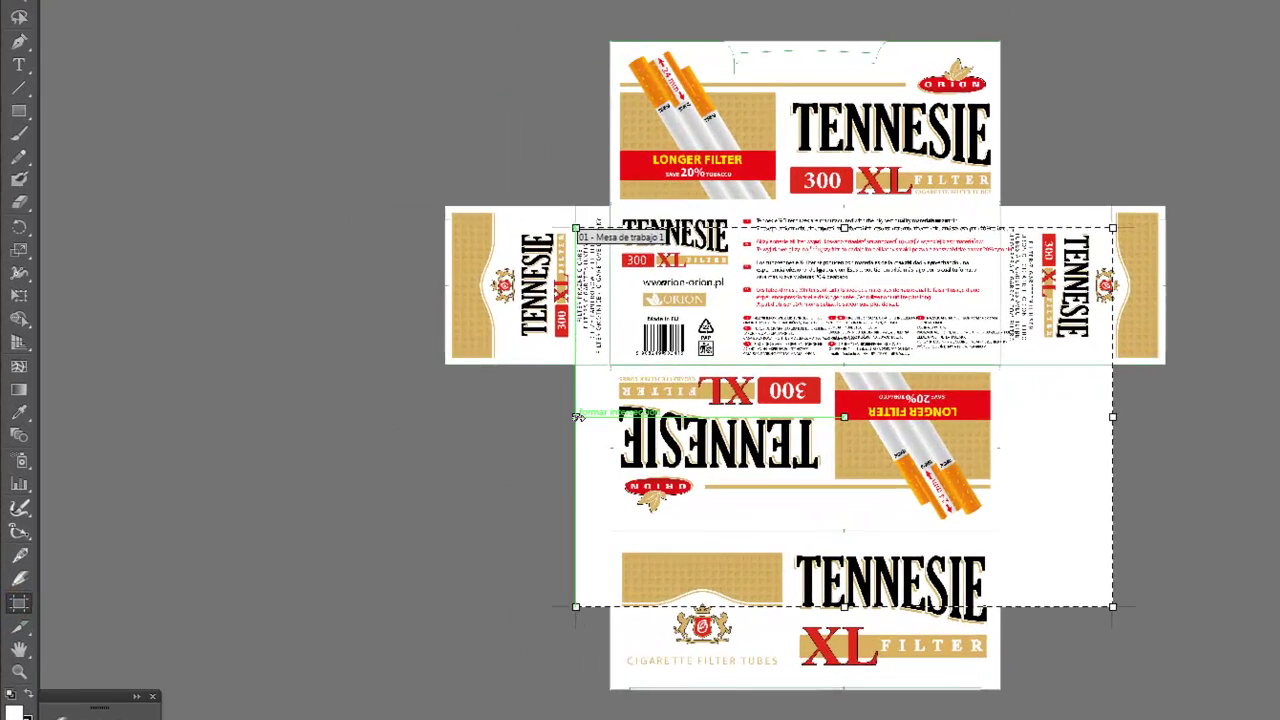
drag(588, 418, 586, 415)
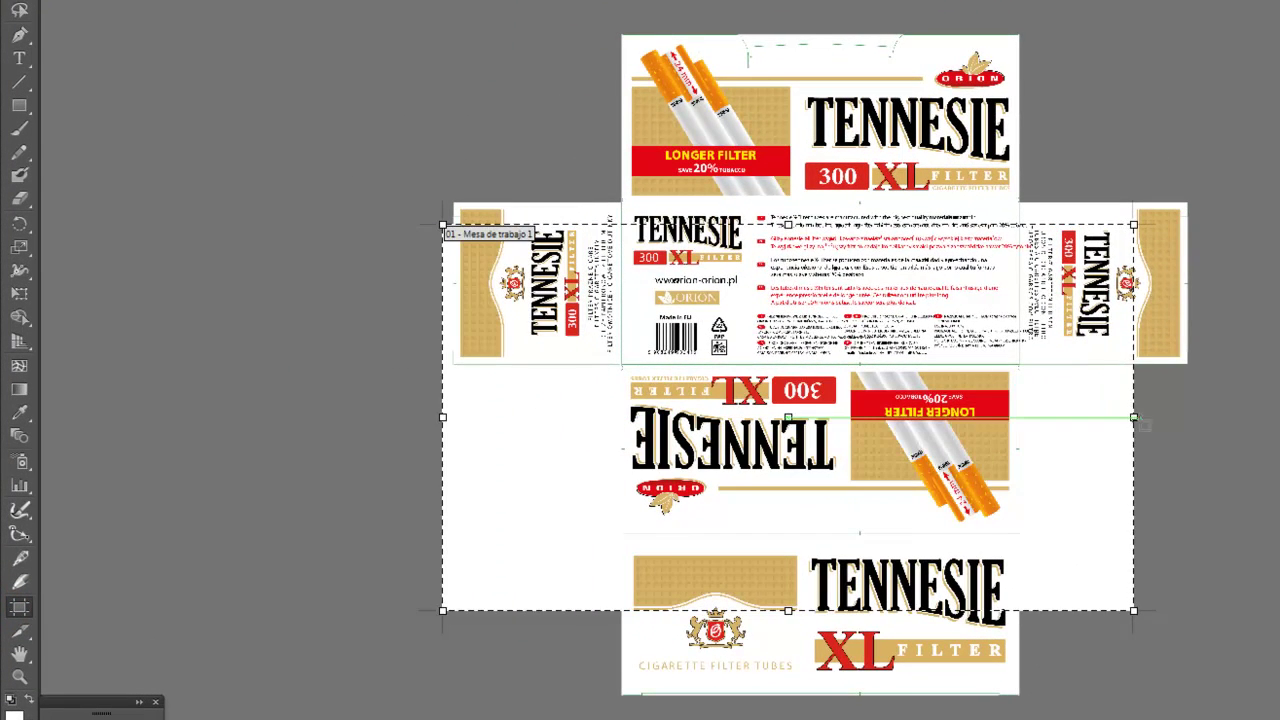
drag(1133, 417, 1199, 417)
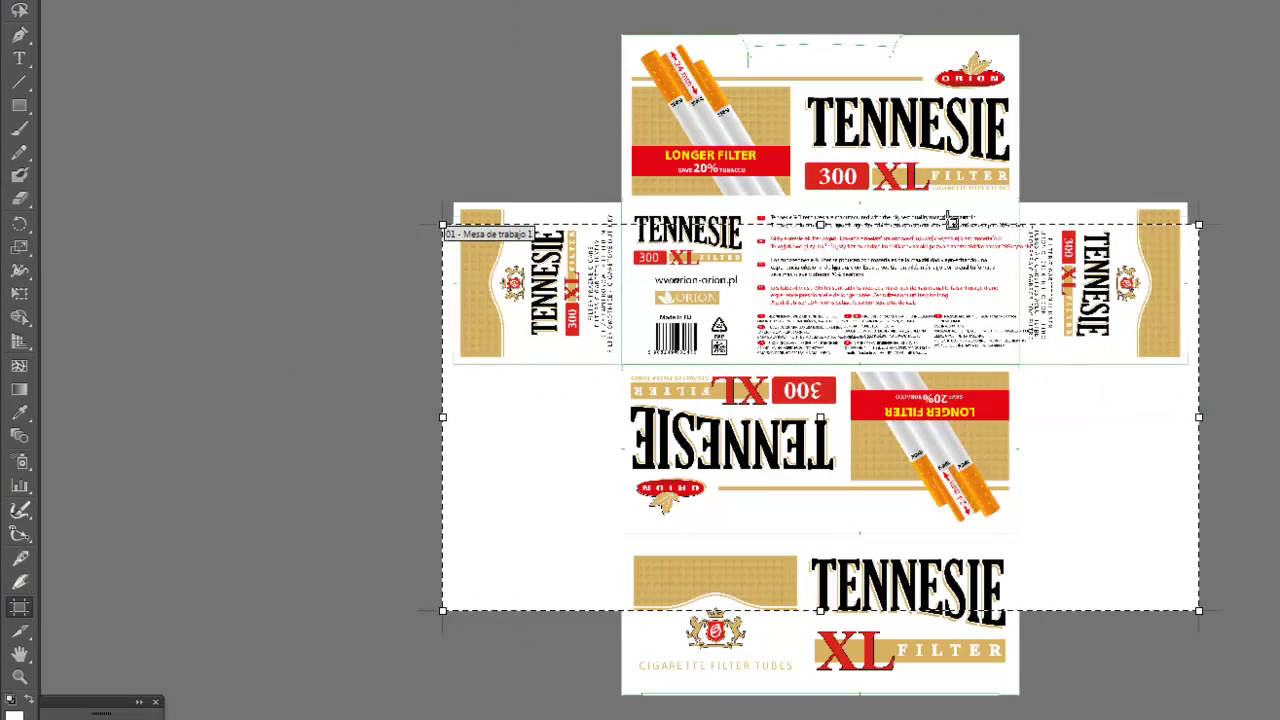
drag(820, 224, 820, 22)
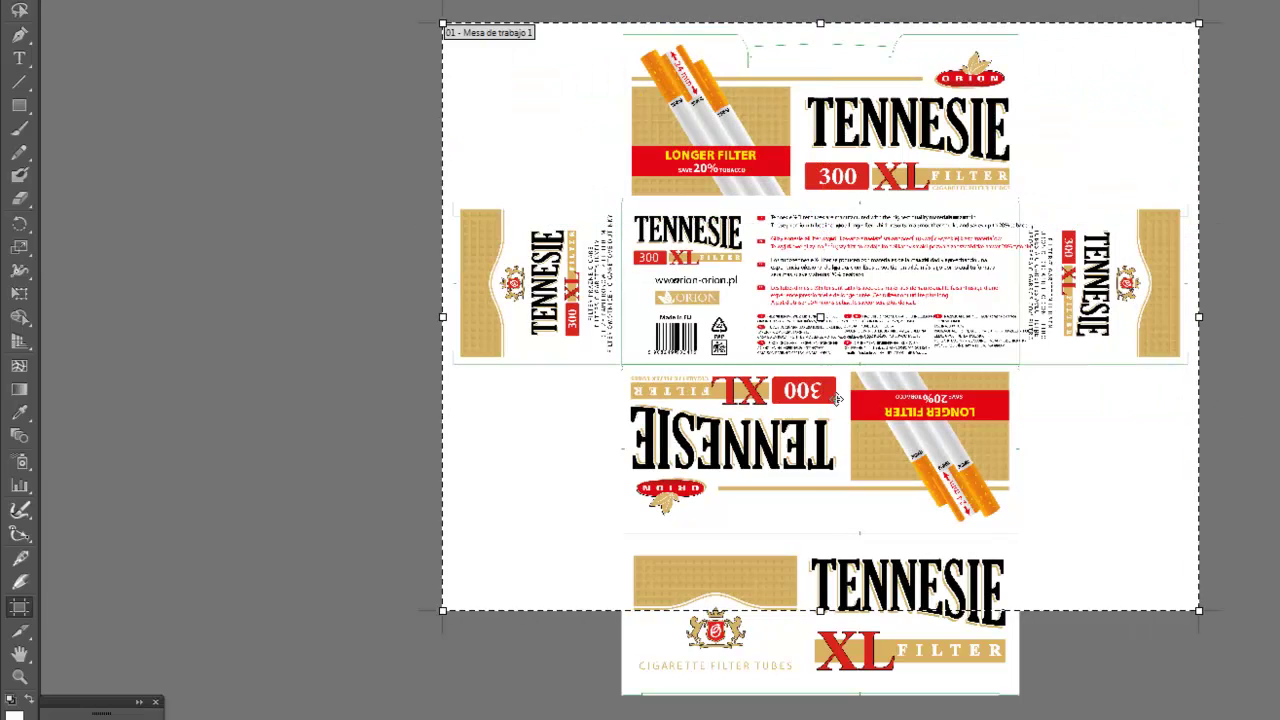
drag(819, 608, 820, 712)
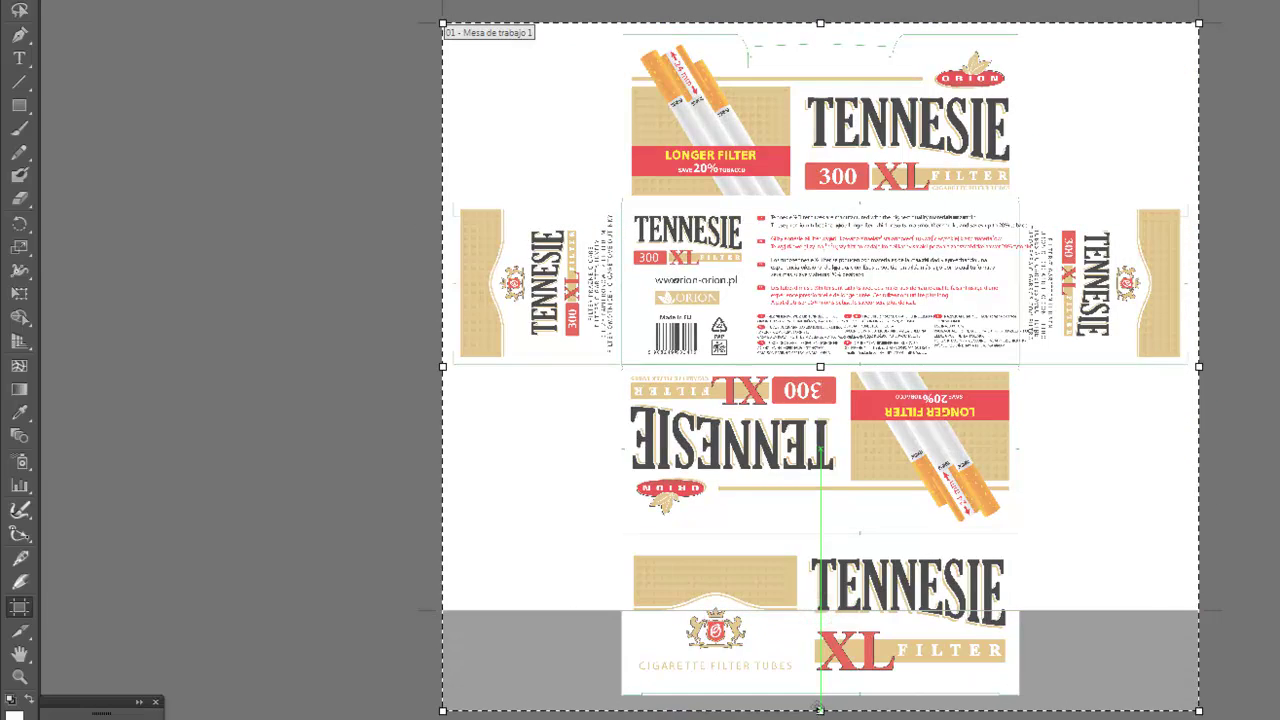
key(Escape)
key(f)
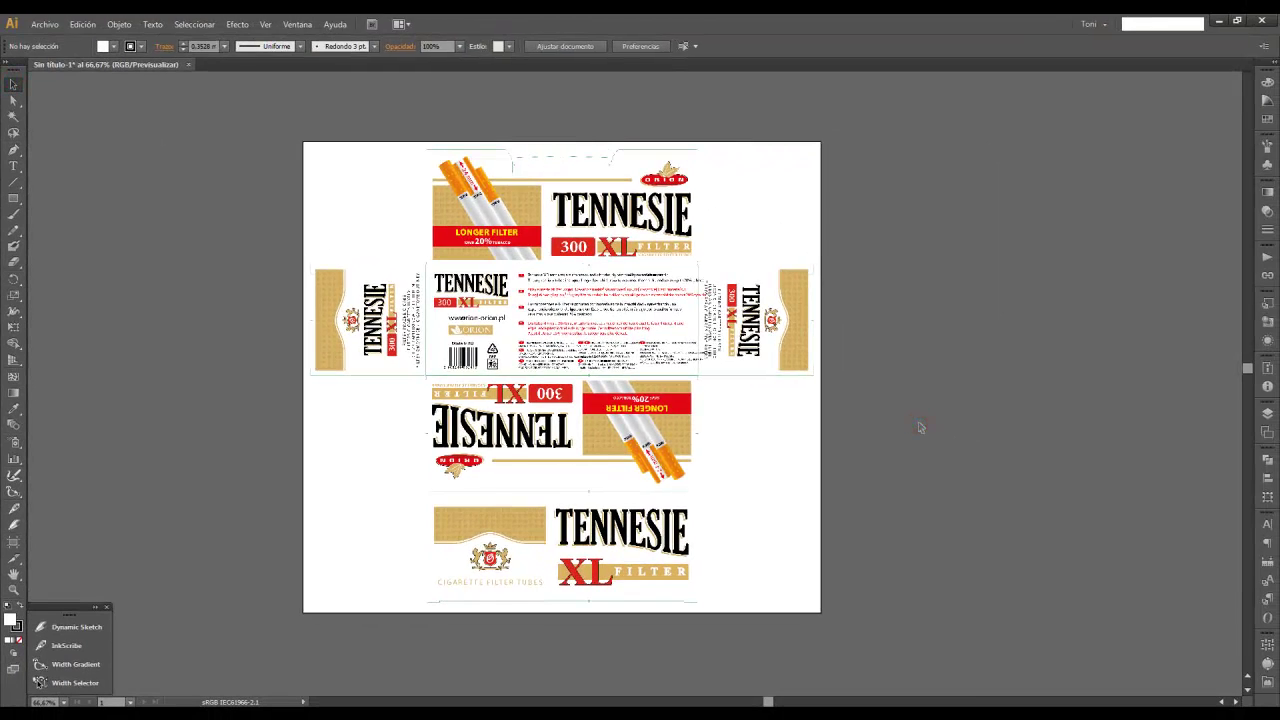
key(ctrl+0)
Switch to Outline view and zoom in on the corner where the panels meet.
click(733, 309)
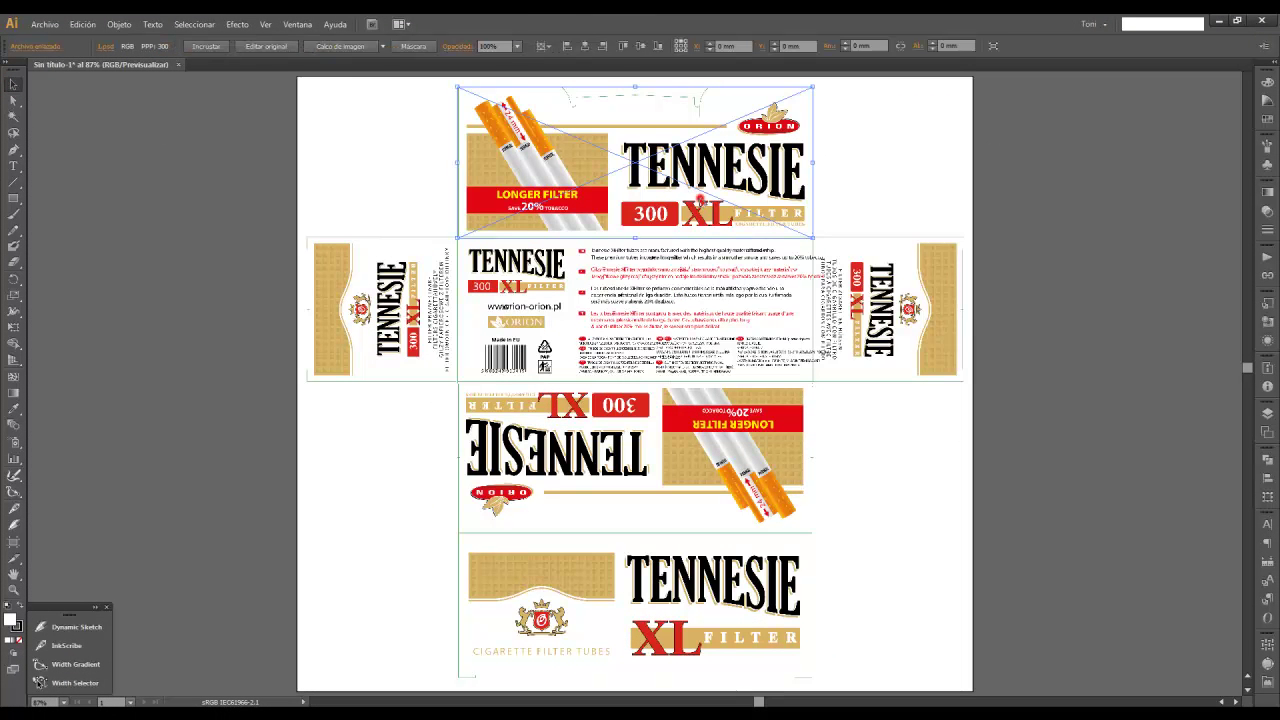
key(ctrl+y)
click(867, 575)
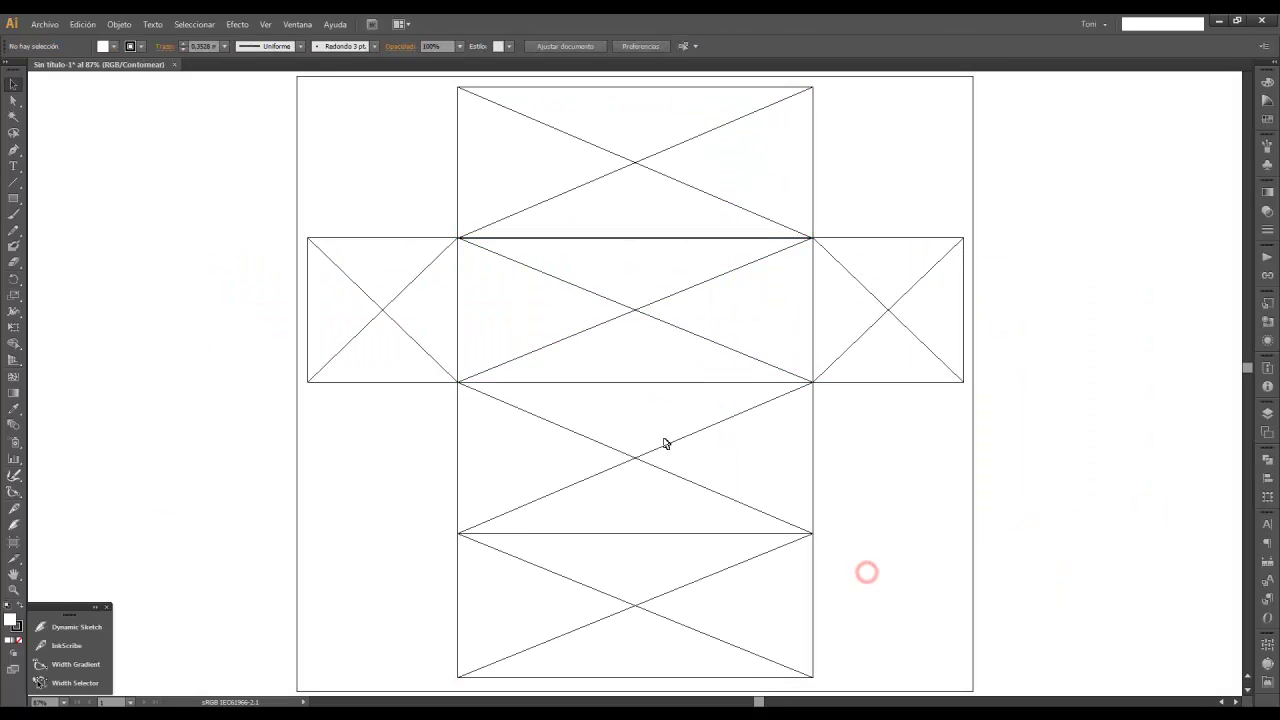
click(612, 252)
click(691, 374)
click(487, 392)
click(381, 377)
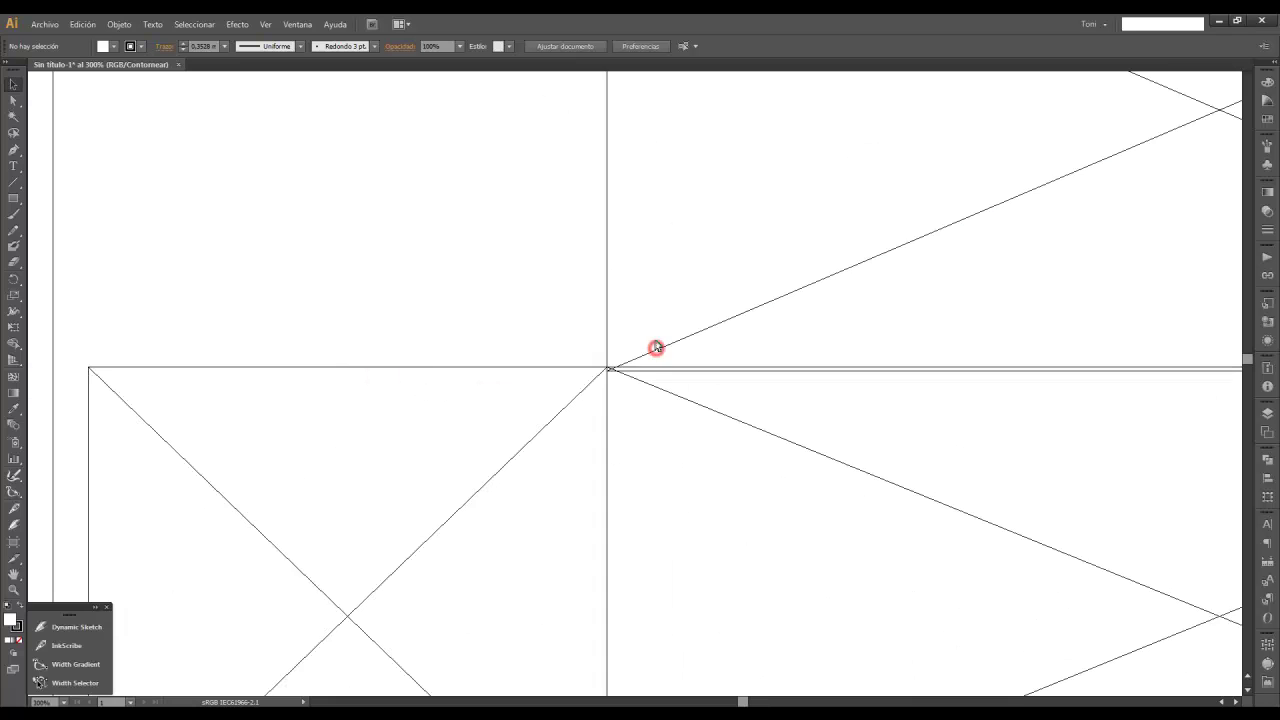
Snap the offset panel image onto the corner point and zoom back out.
click(608, 348)
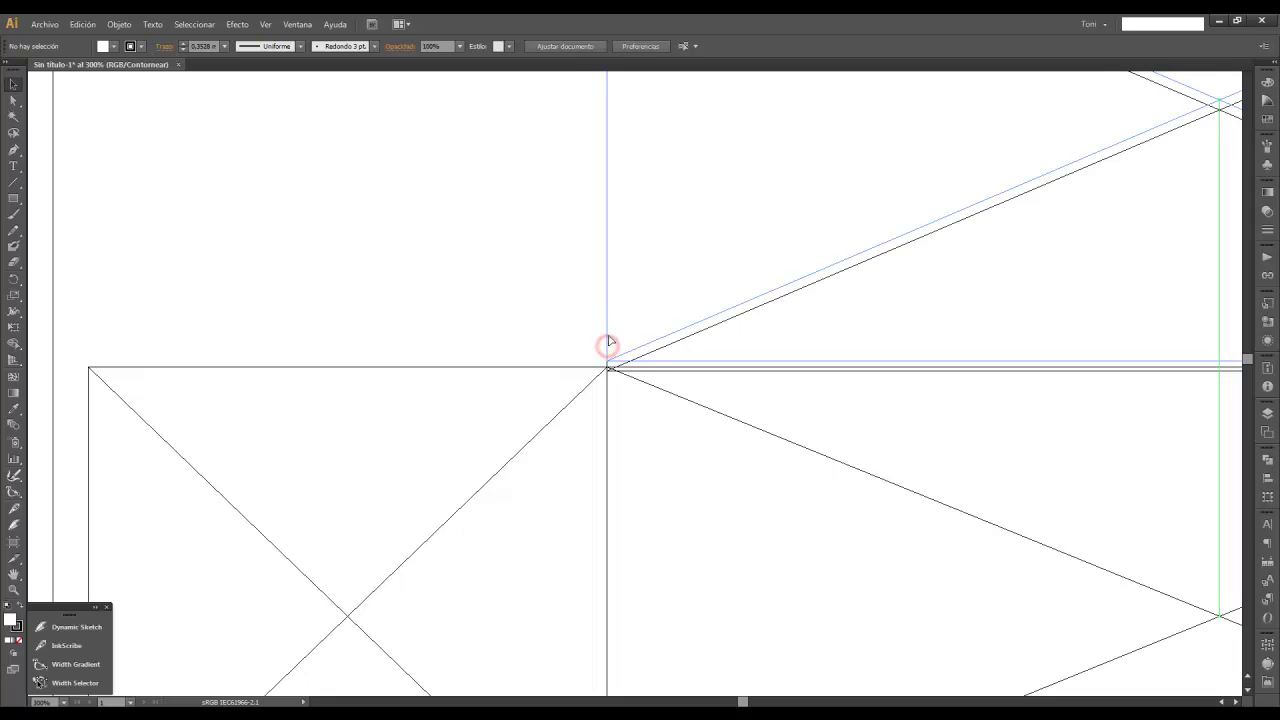
click(578, 332)
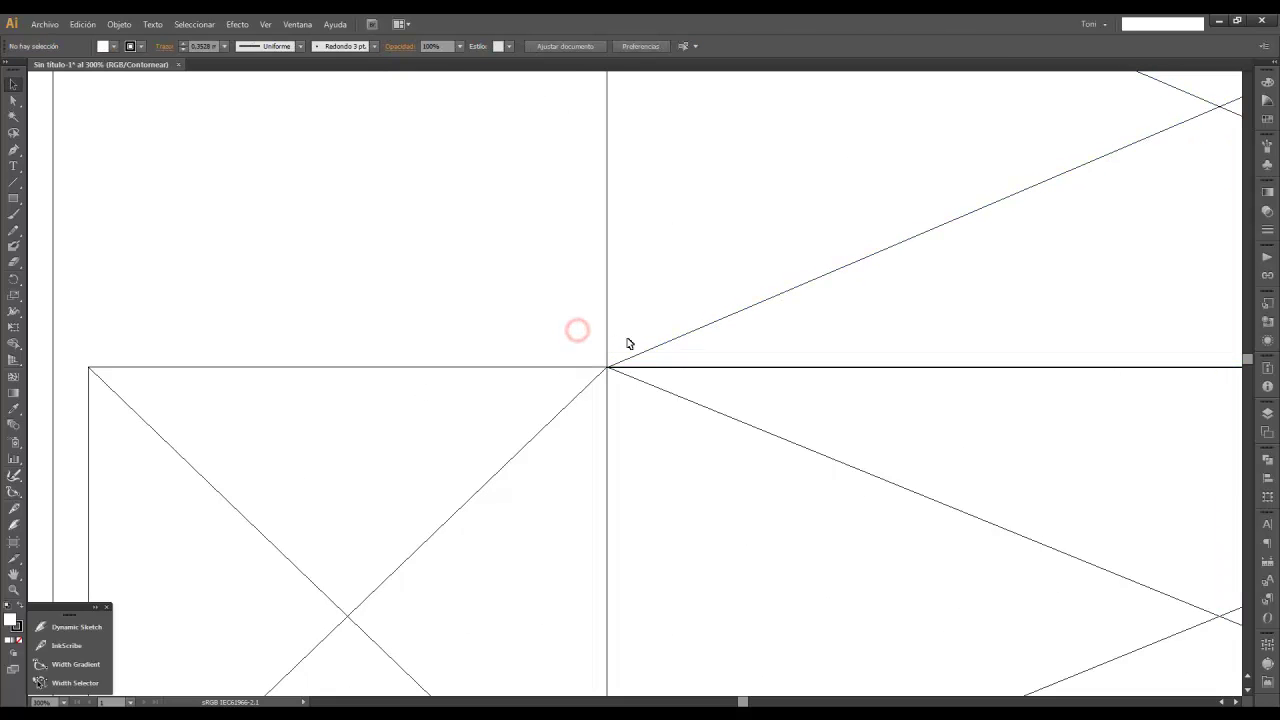
mouse_move(606, 334)
mouse_down()
mouse_move(608, 317)
mouse_move(607, 338)
mouse_up()
click(696, 413)
ctrl+alt+click(743, 466)
ctrl+alt+click(801, 405)
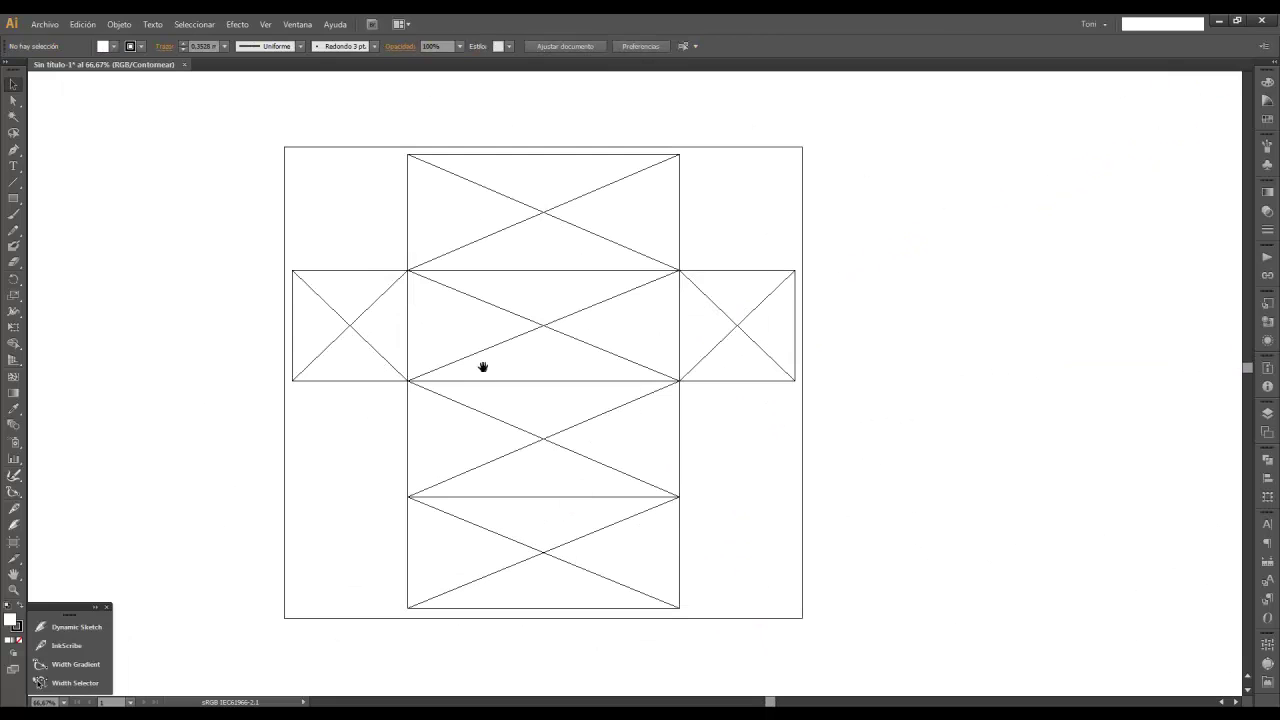
key(ctrl+y)
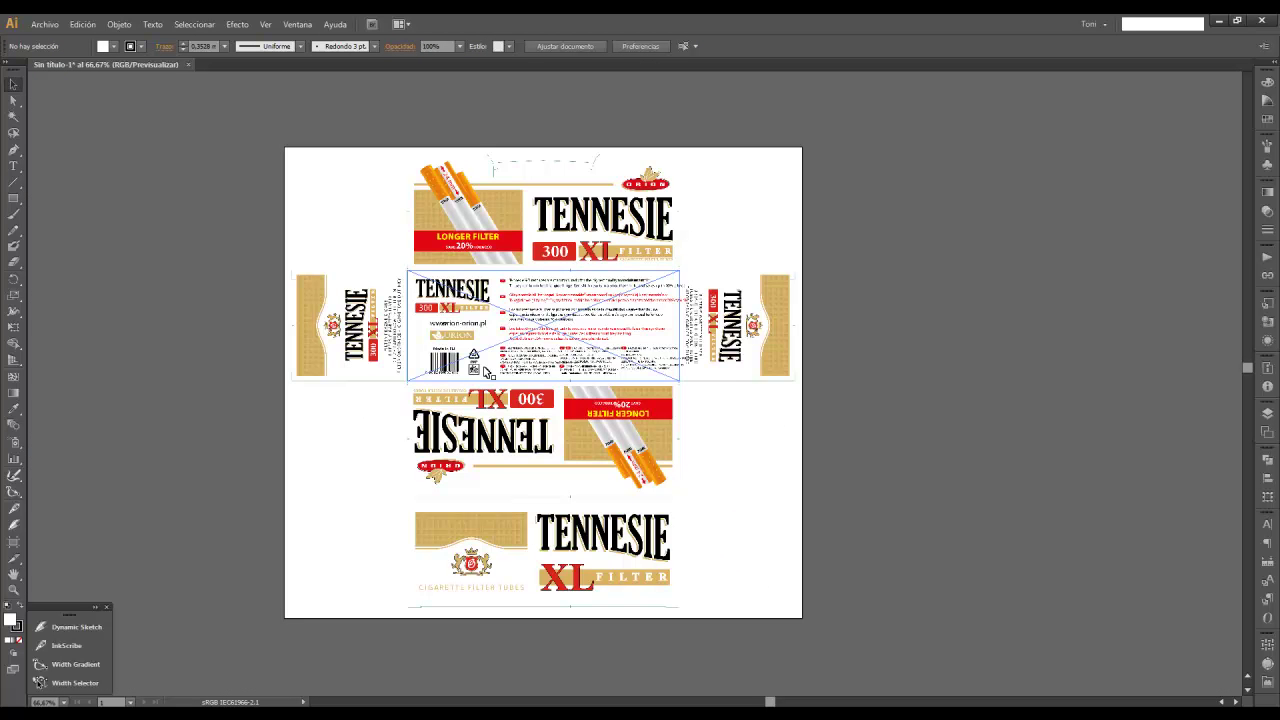
click(264, 24)
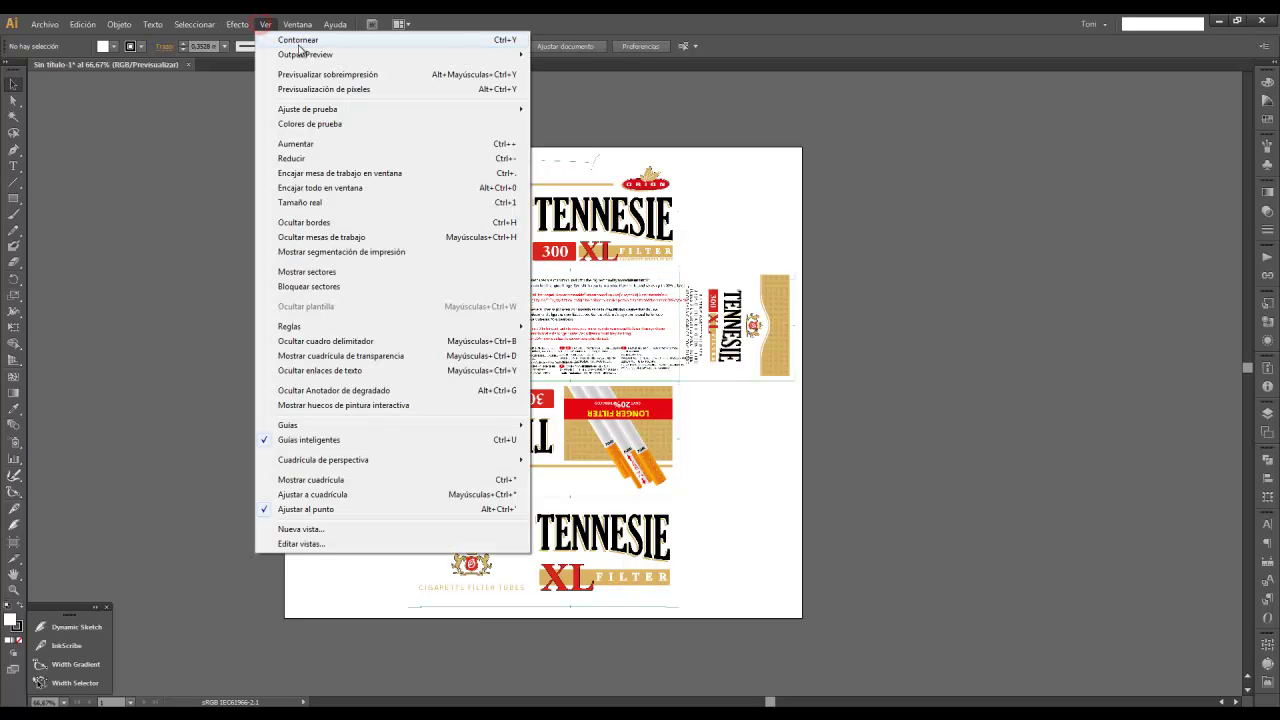
click(298, 45)
click(264, 24)
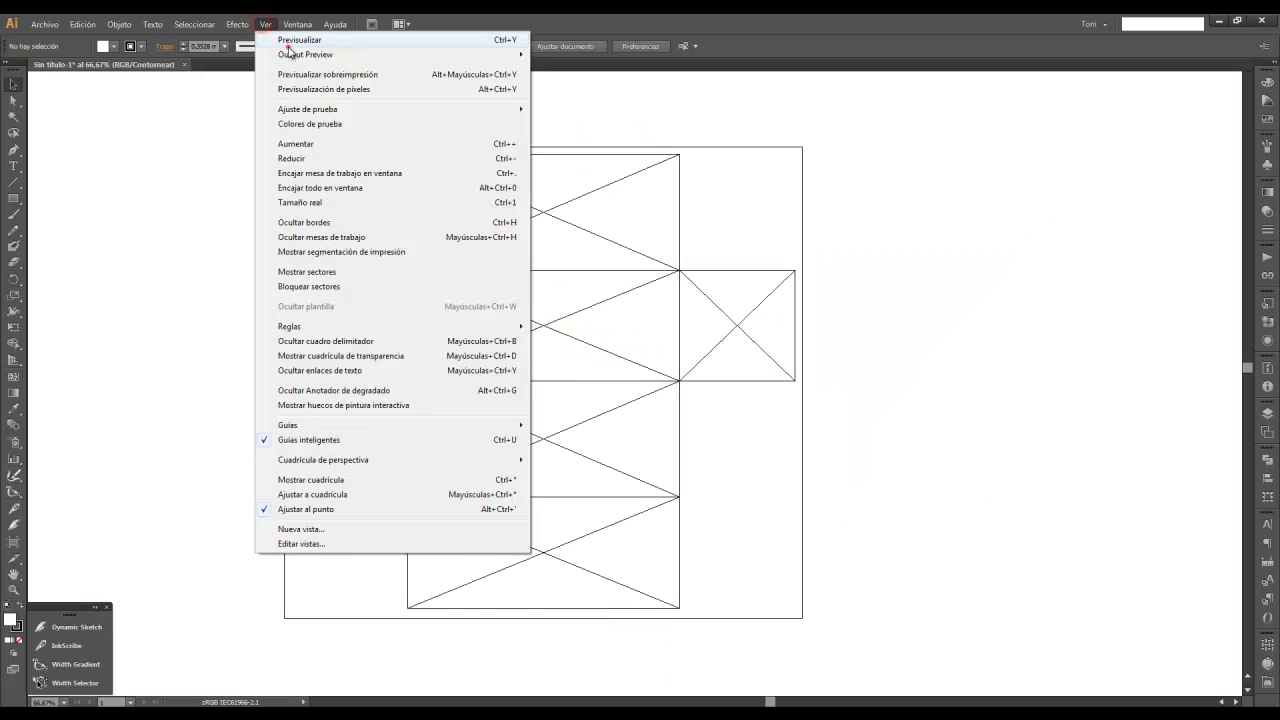
click(289, 45)
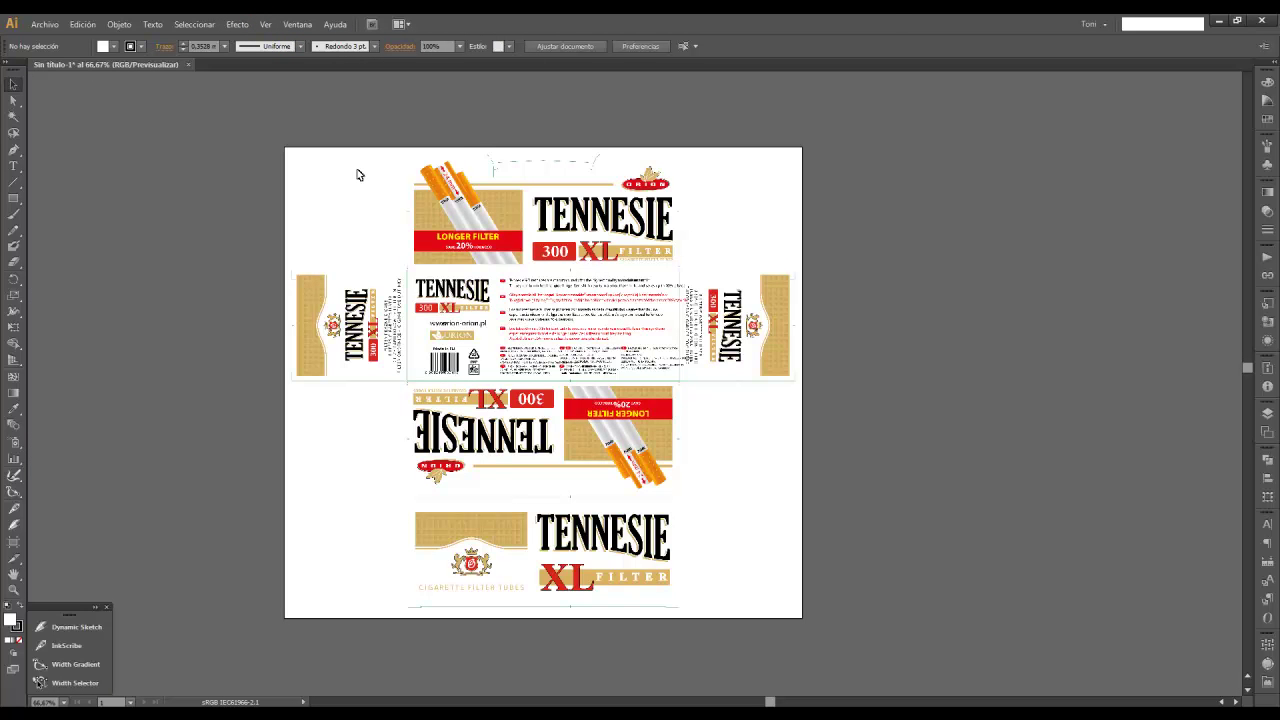
scroll(359, 175, up, 1)
click(430, 314)
click(625, 318)
click(937, 517)
ctrl+alt+click(703, 423)
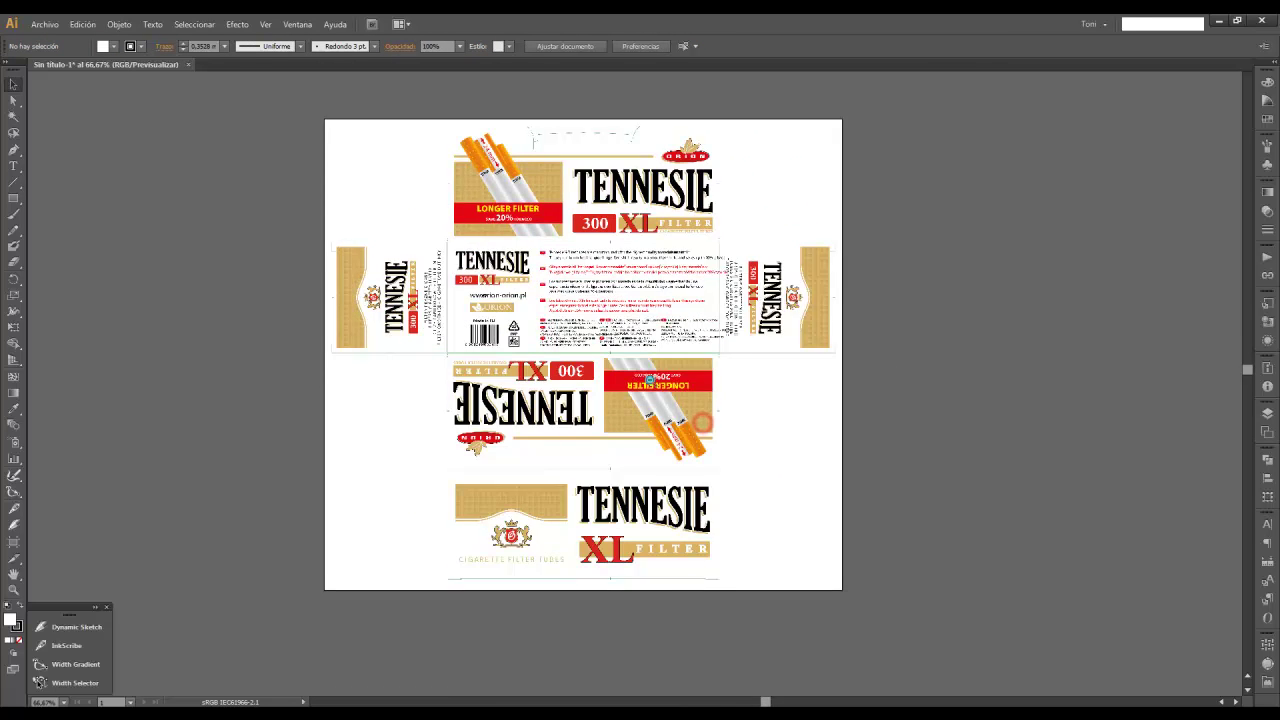
ctrl+click(700, 427)
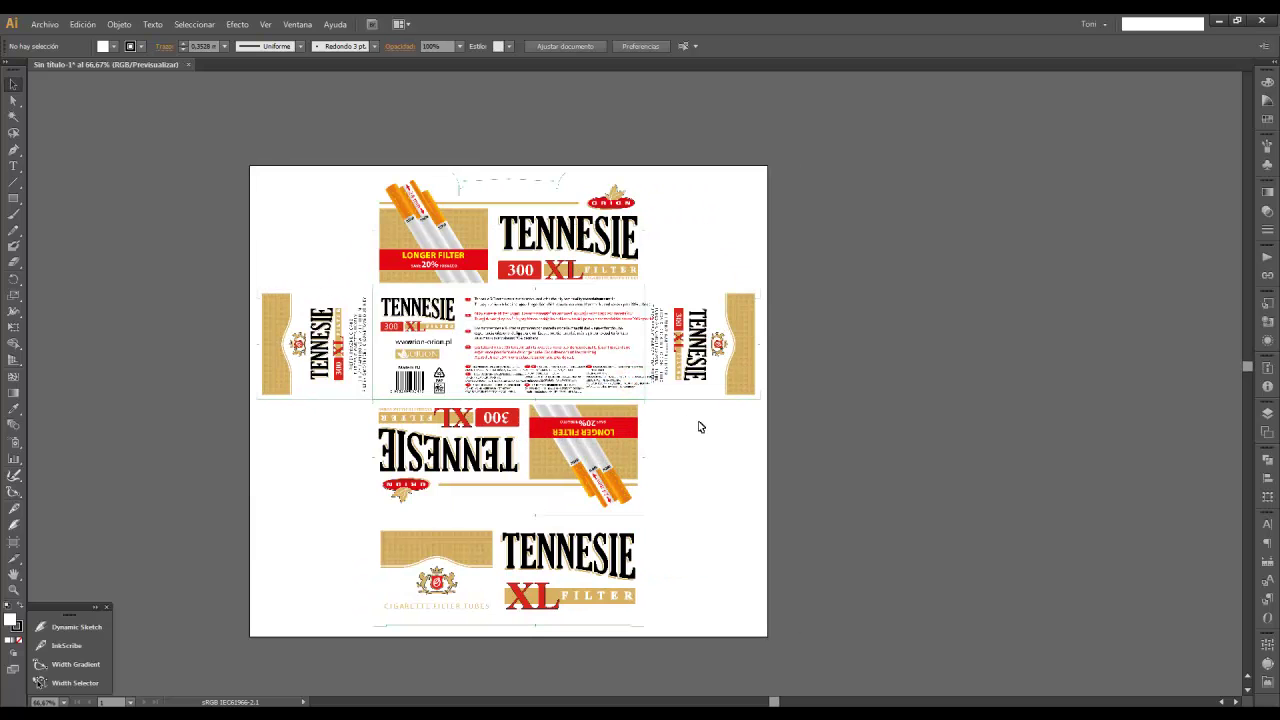
drag(700, 427, 545, 393)
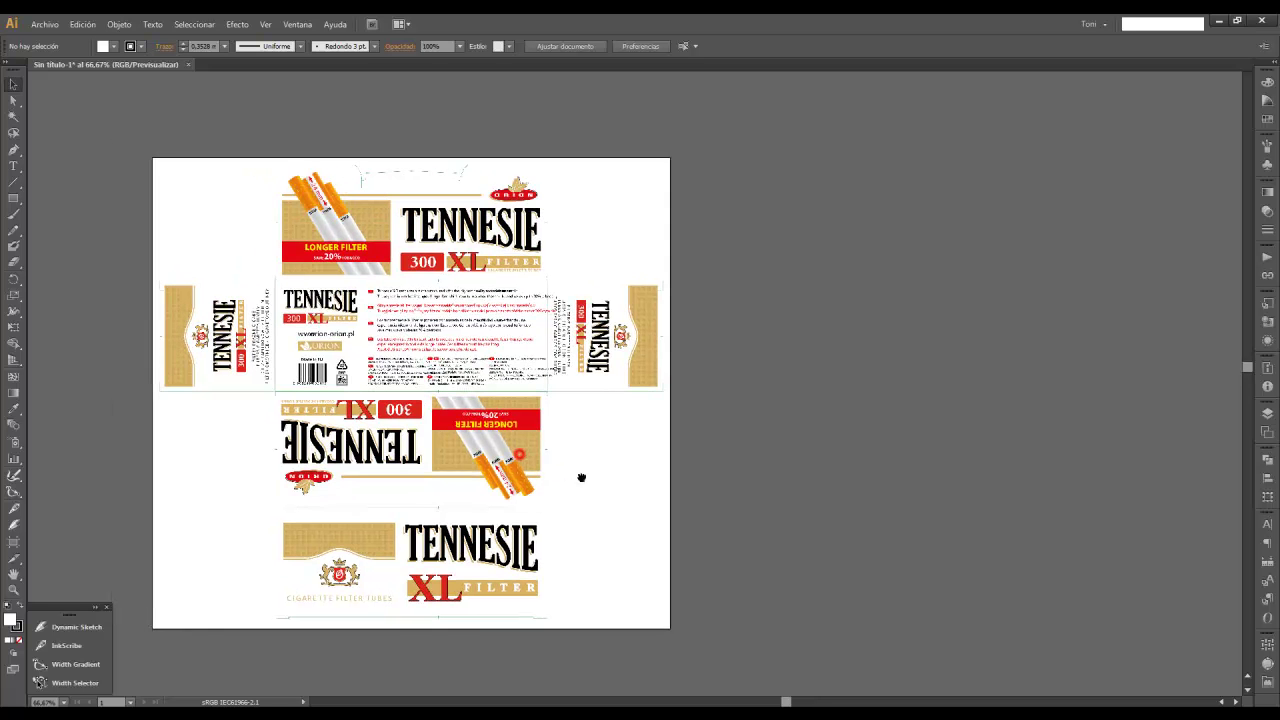
key(ctrl+1)
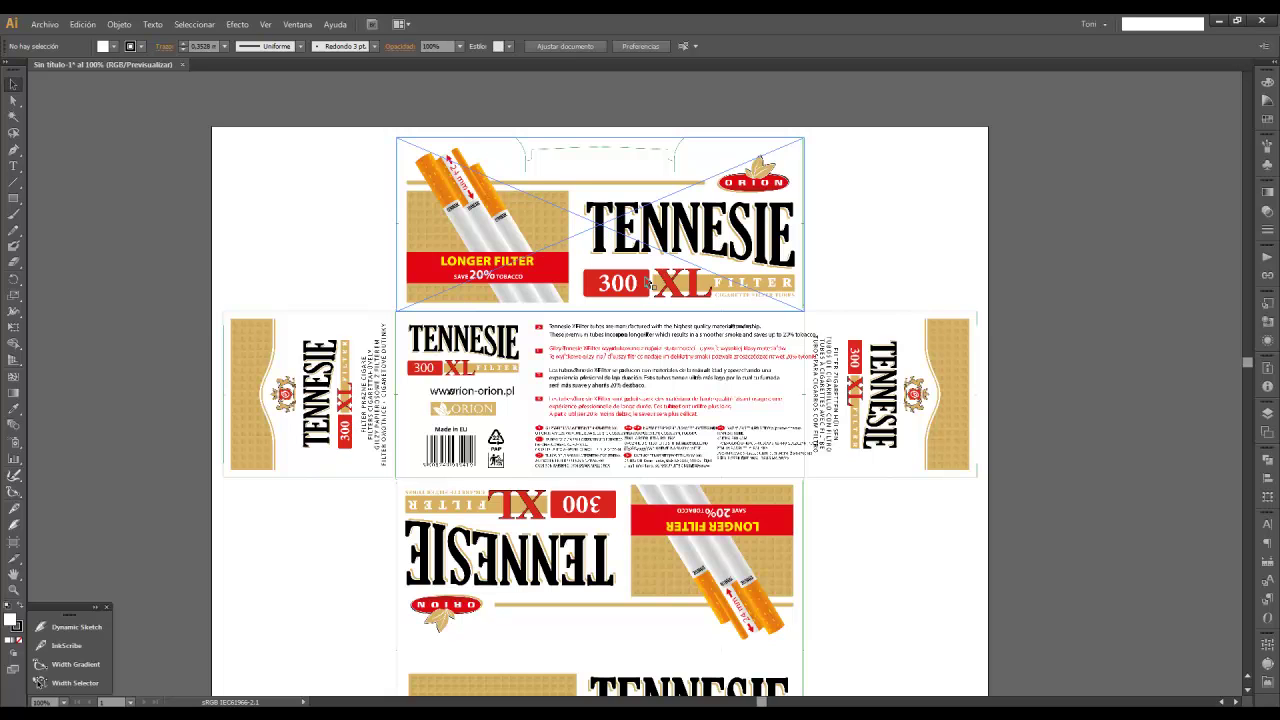
Bring the top panel into view and switch to the Rectangle tool (M).
scroll(670, 270, down, 1)
scroll(645, 283, up, 2)
scroll(645, 283, down, 1)
scroll(646, 283, up, 2)
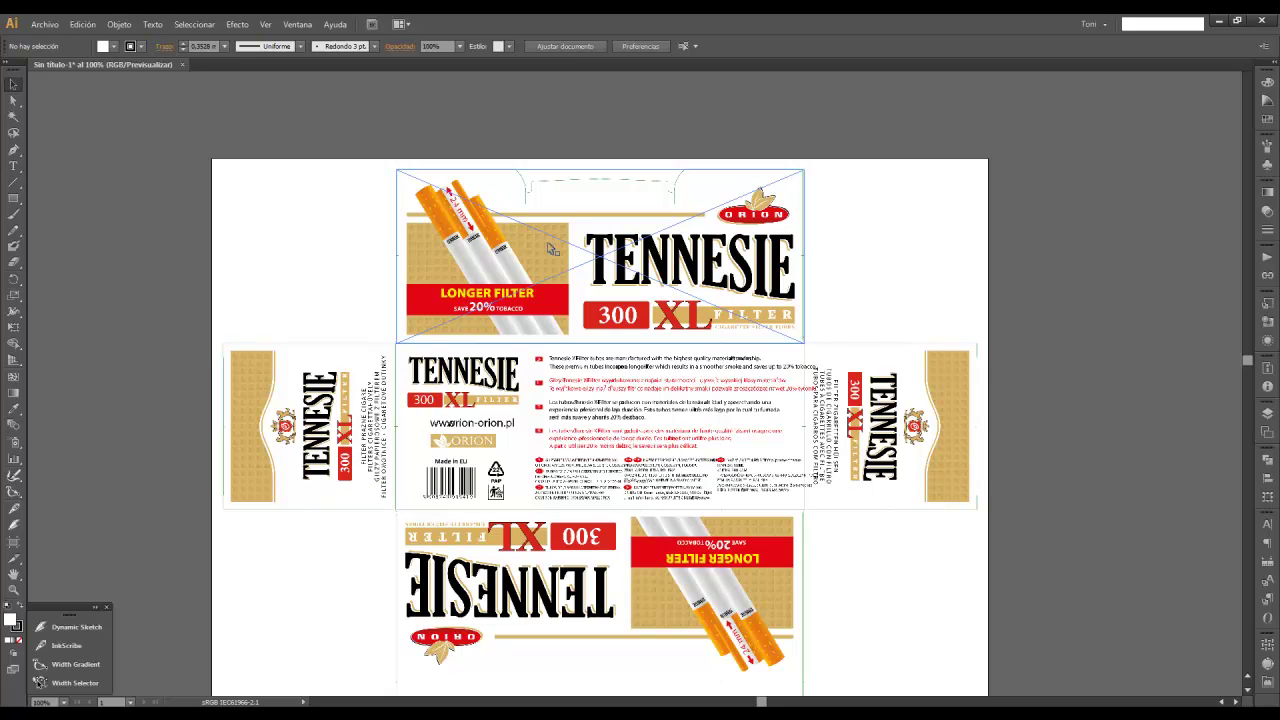
drag(834, 260, 771, 264)
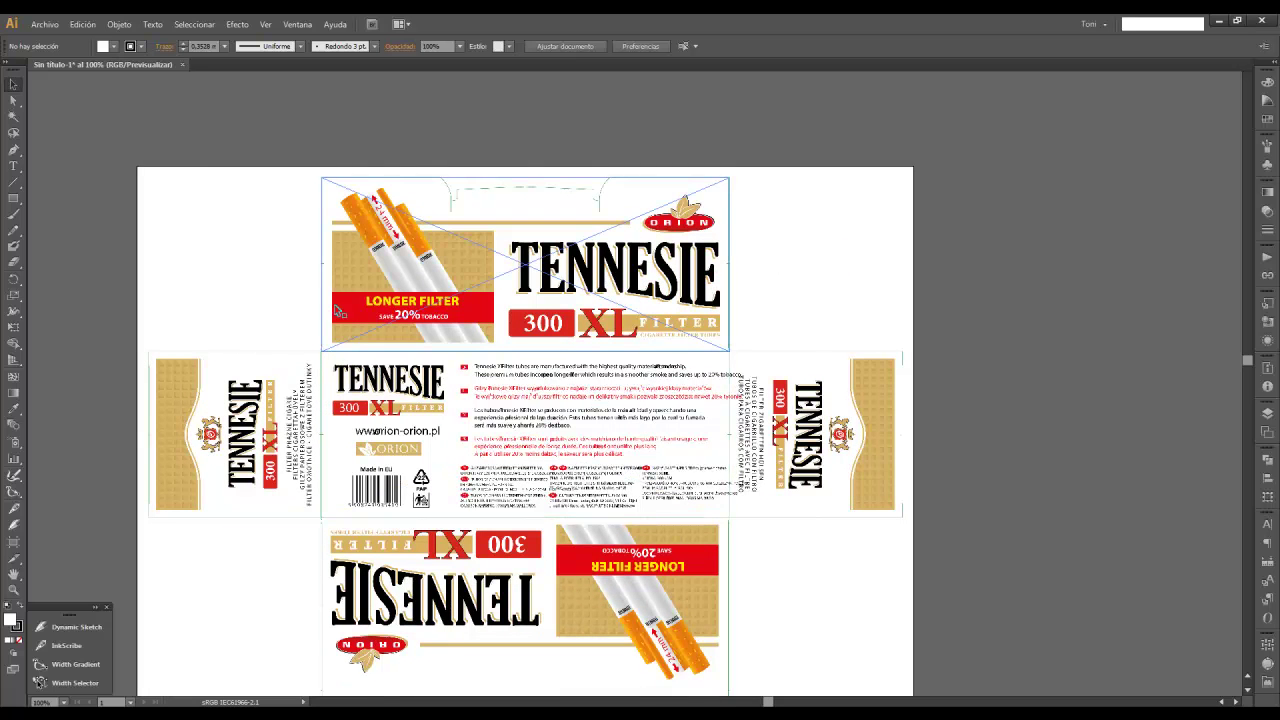
click(451, 260)
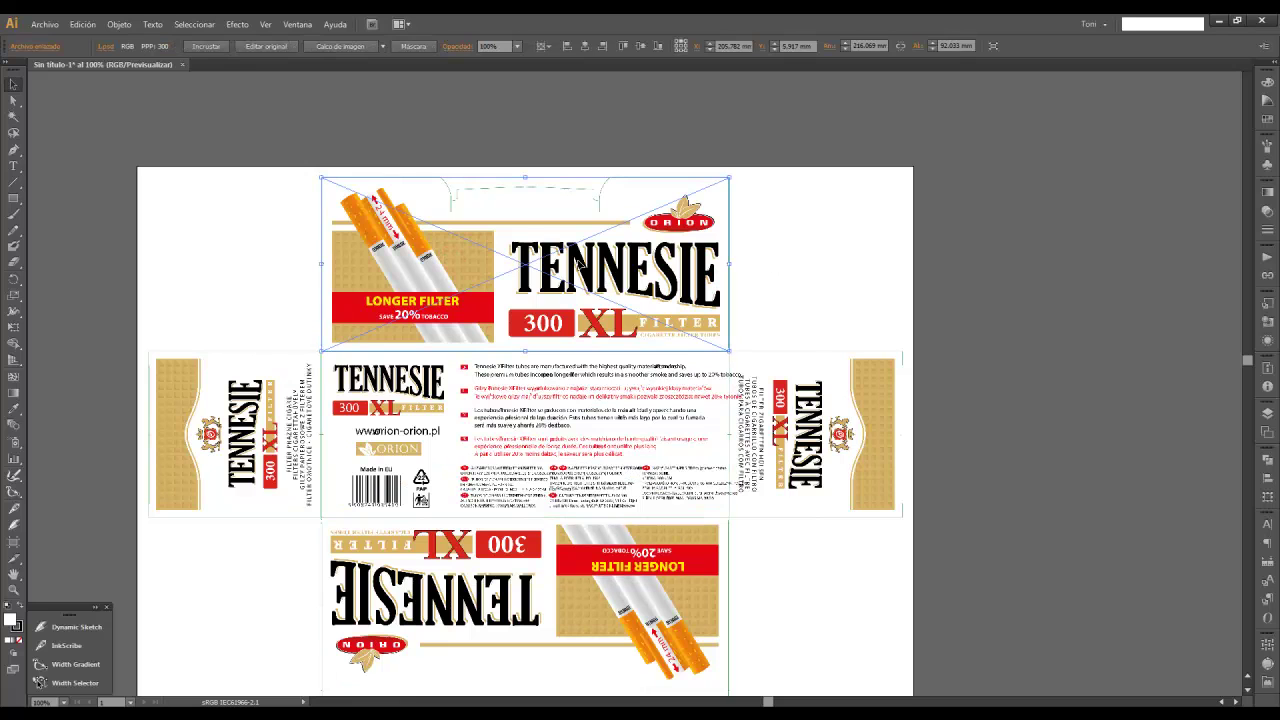
click(245, 244)
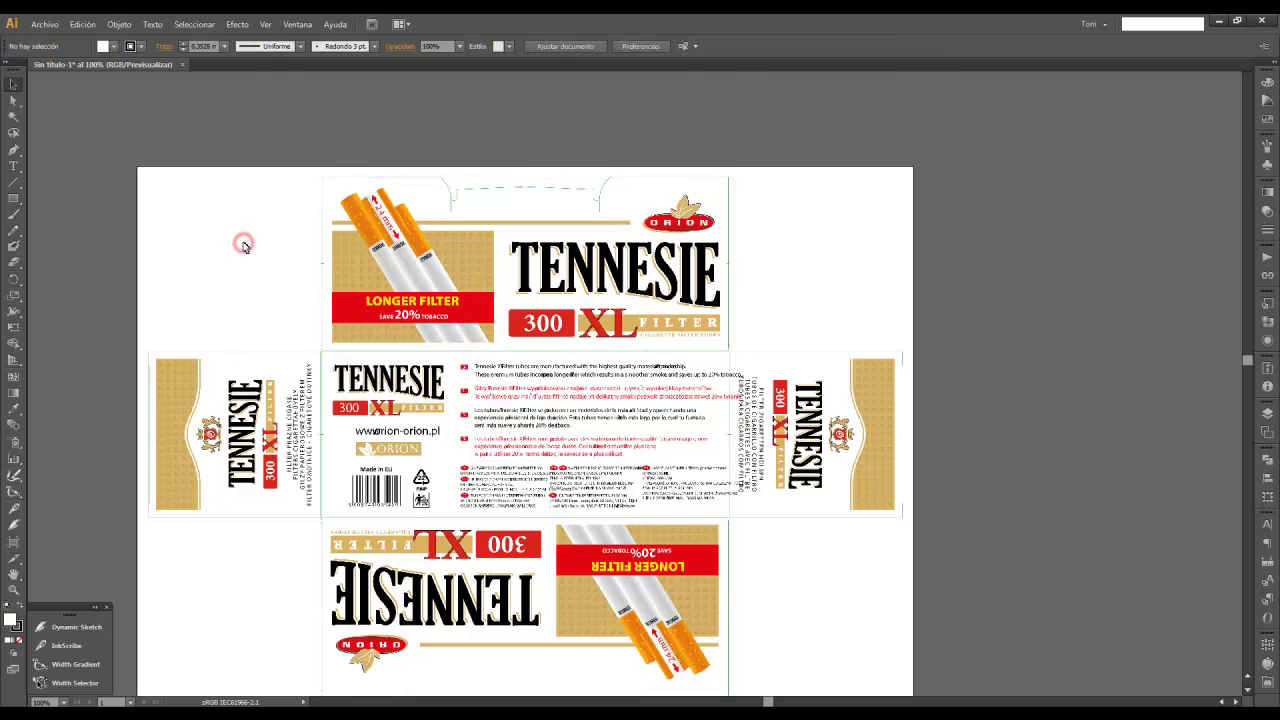
click(15, 198)
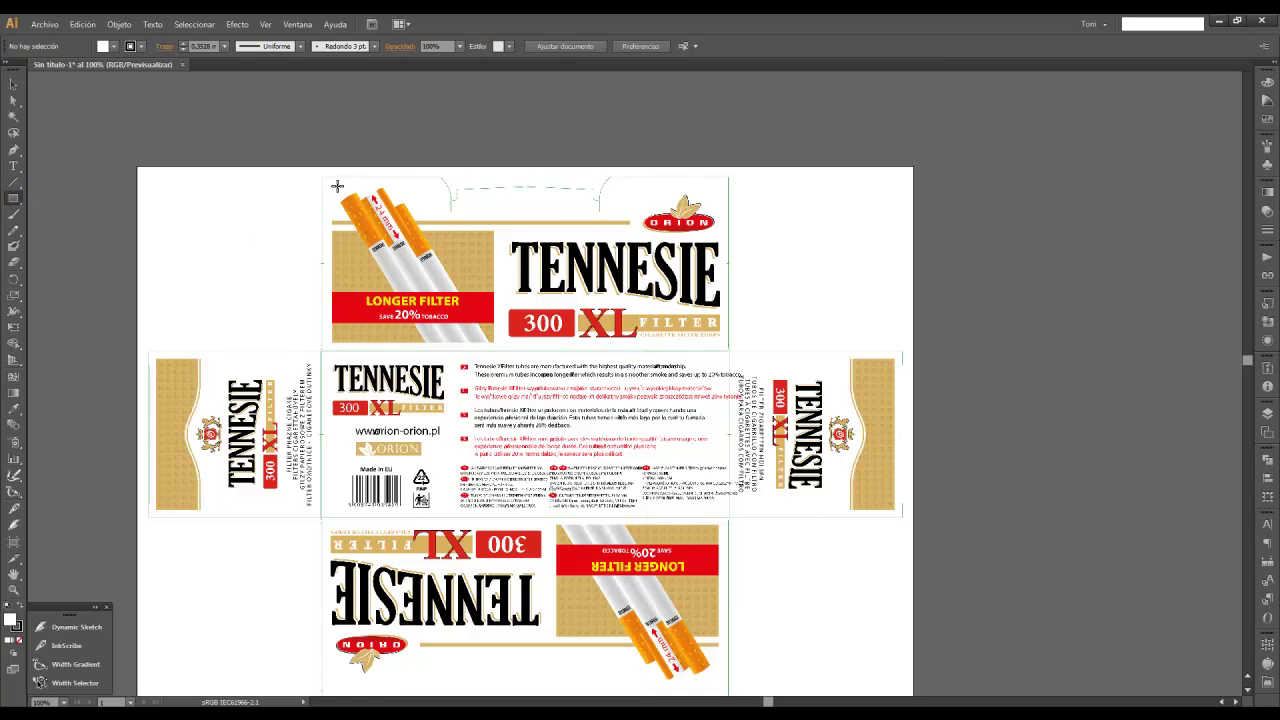
Draw a rectangle over the top panel with no stroke and a pale yellow fill.
drag(337, 186, 728, 350)
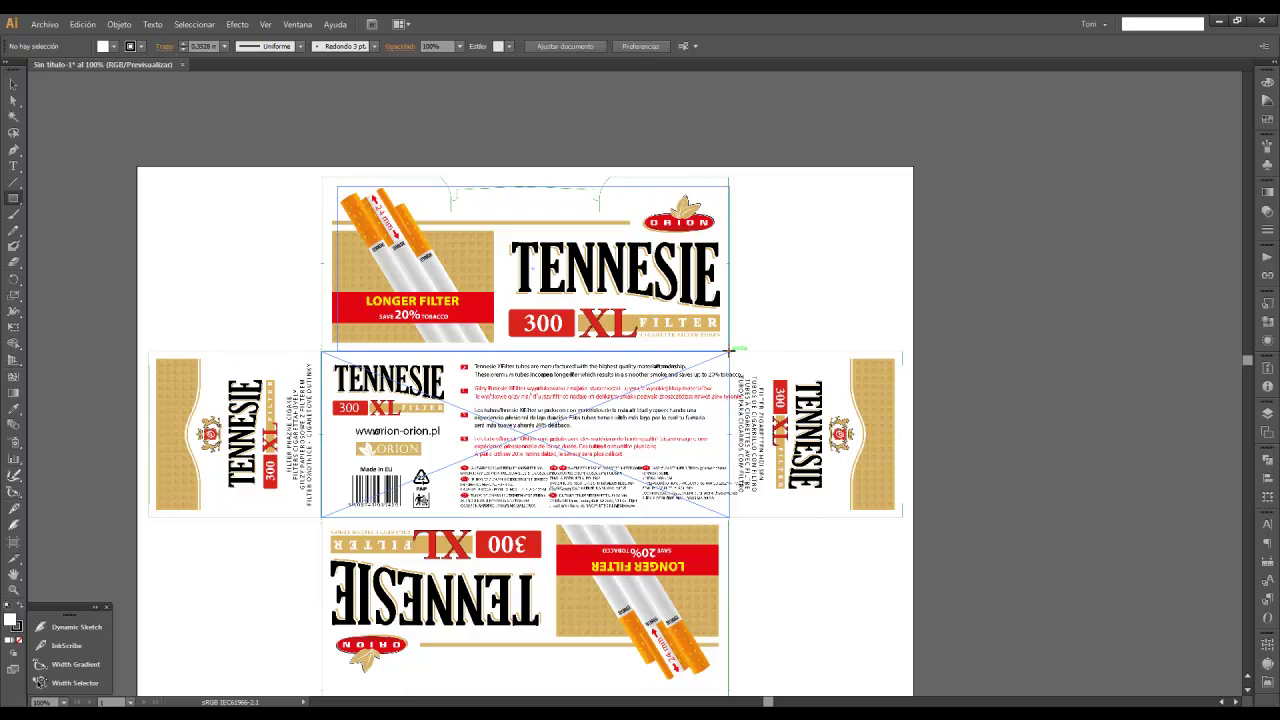
drag(728, 350, 730, 350)
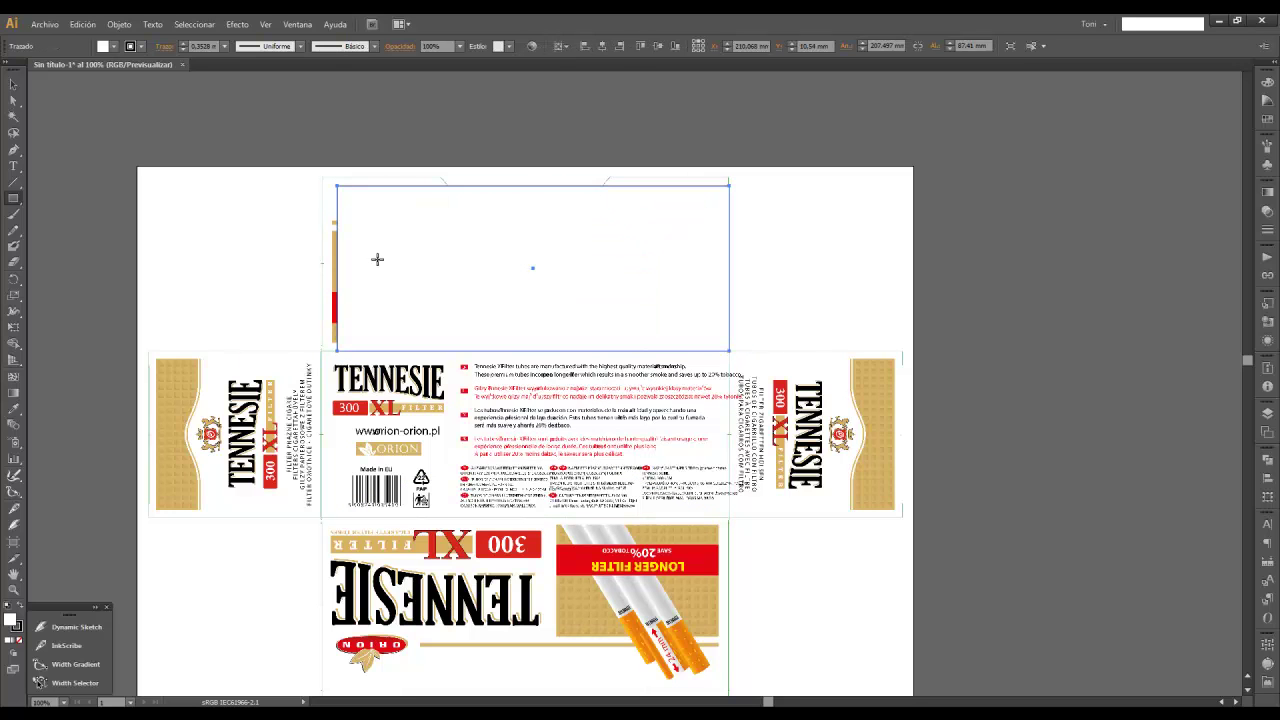
click(13, 83)
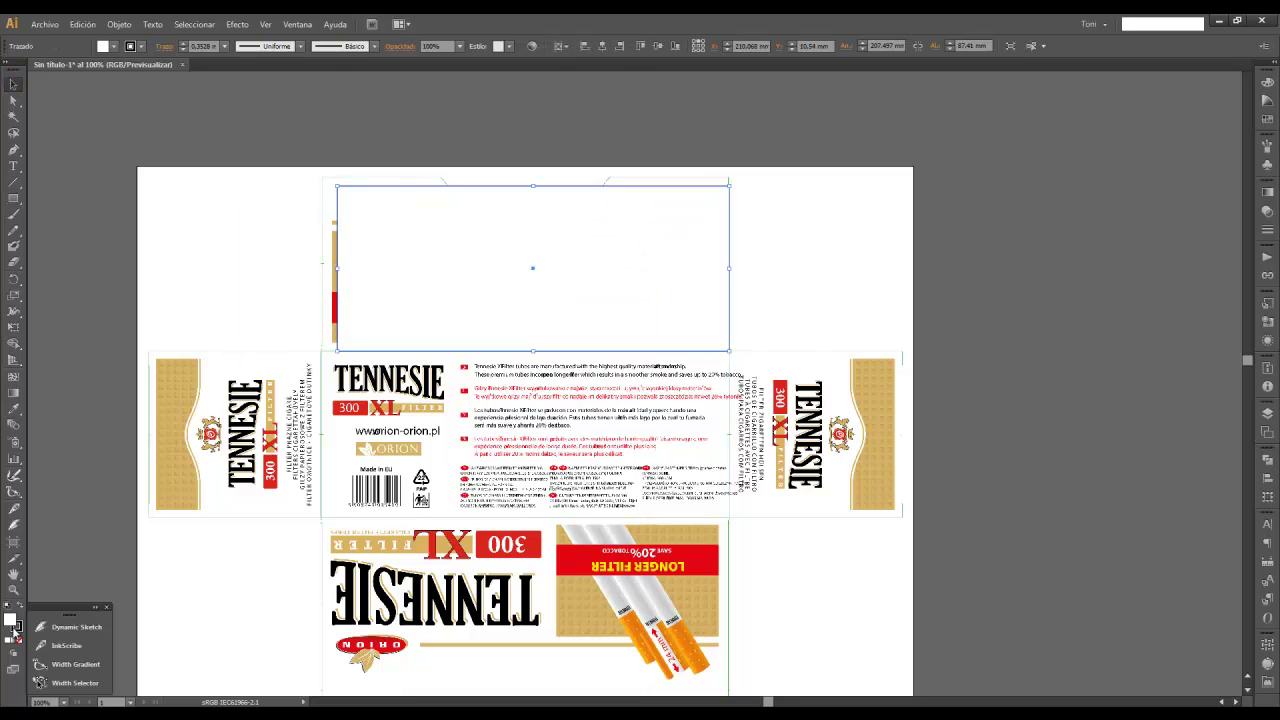
click(15, 632)
click(22, 648)
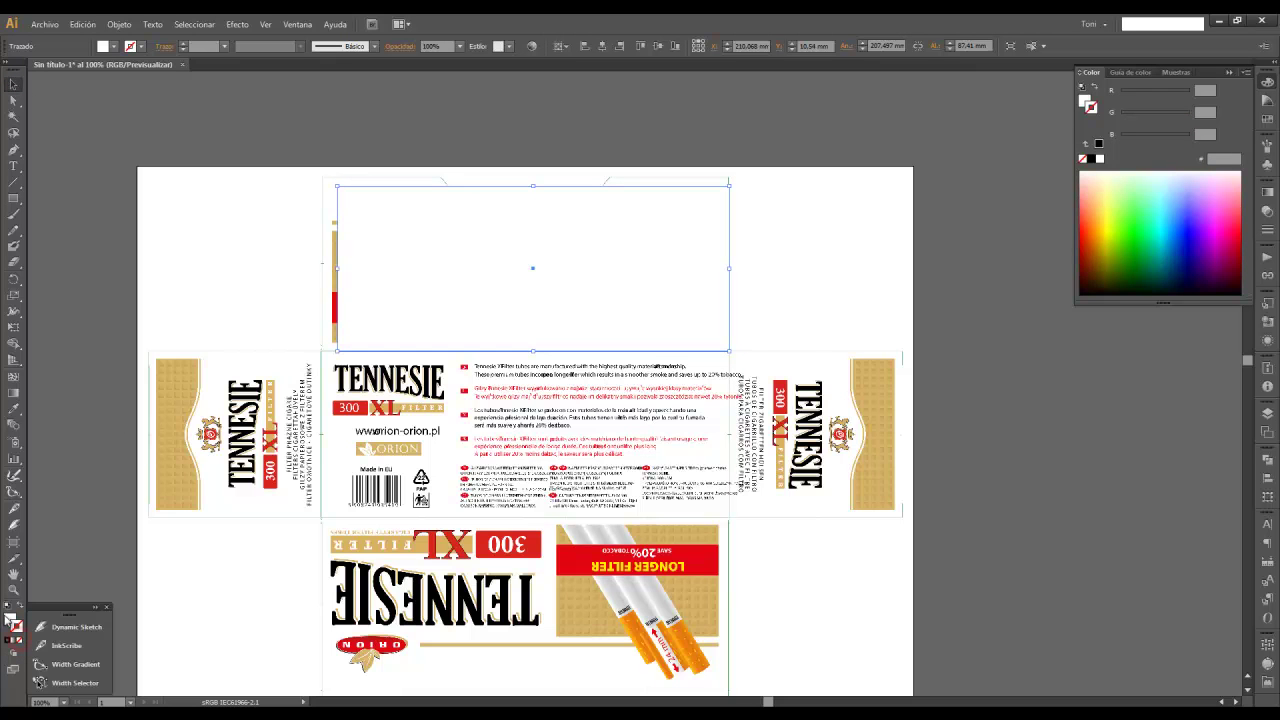
click(1106, 190)
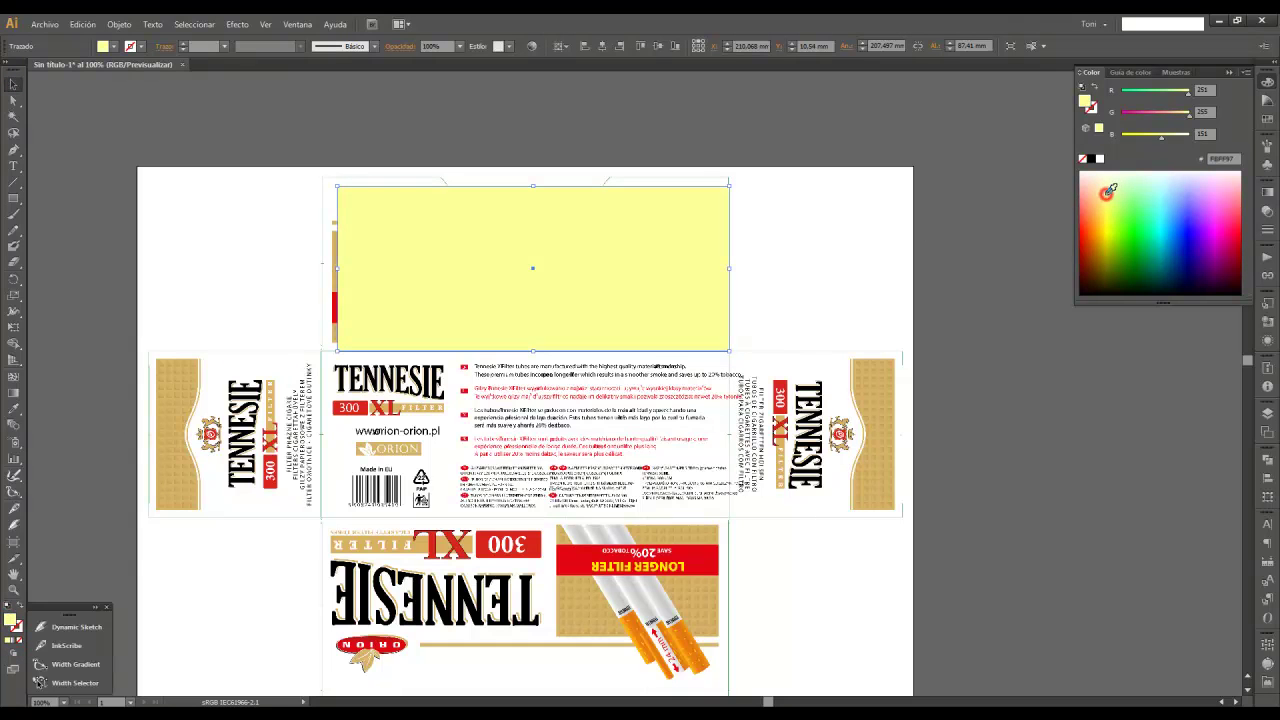
click(156, 243)
Resize the yellow rectangle's edges to match the top panel's left, top and fold edges.
click(463, 279)
drag(336, 185, 379, 216)
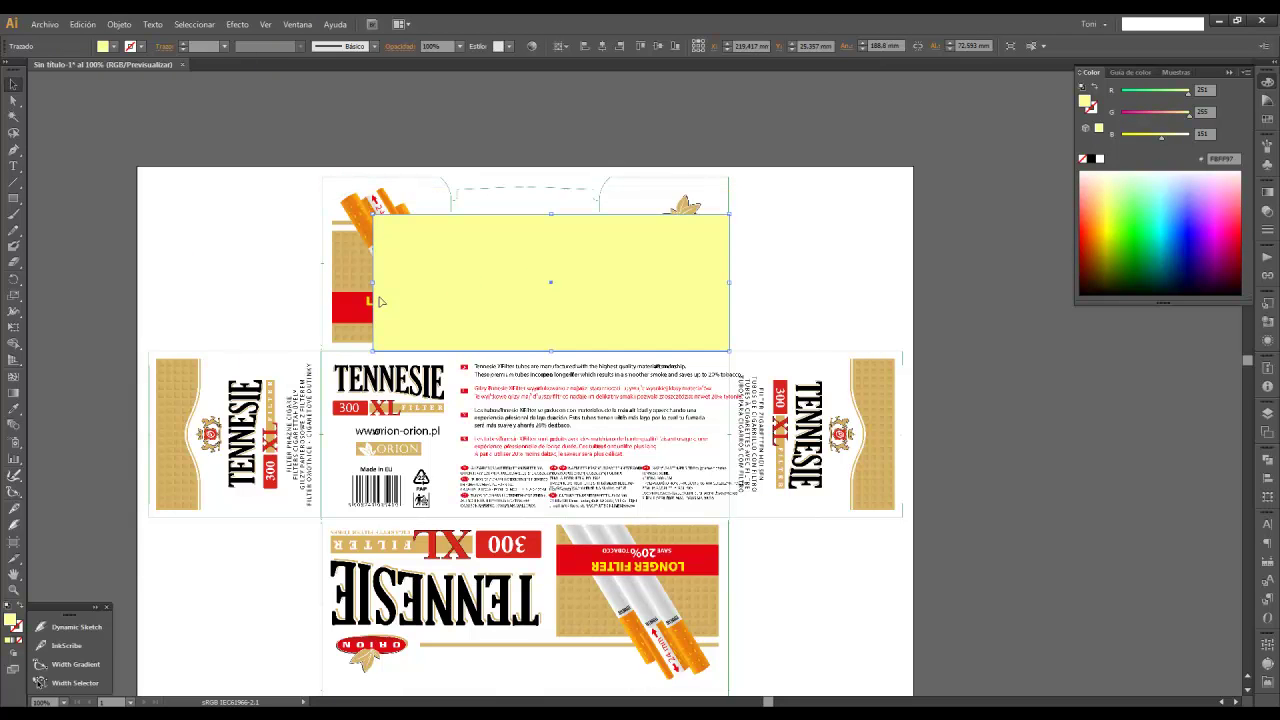
drag(373, 282, 322, 280)
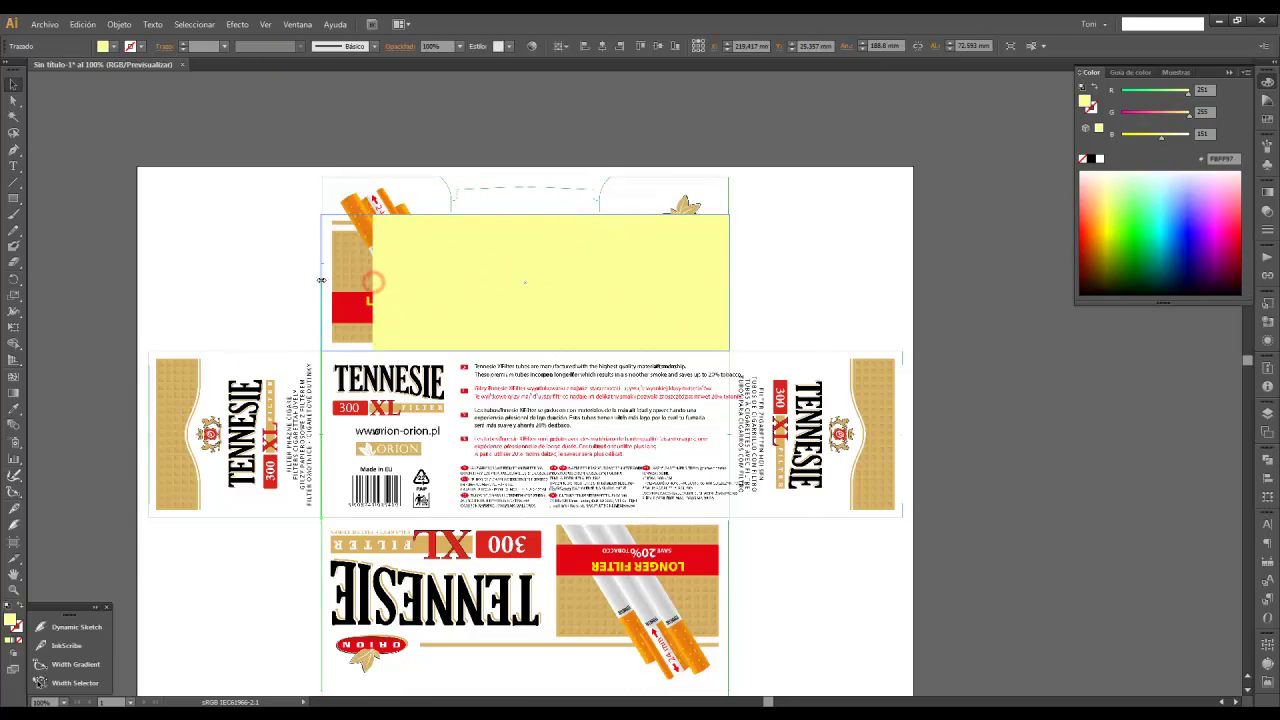
mouse_move(495, 213)
mouse_down()
mouse_move(525, 212)
mouse_move(525, 177)
mouse_up()
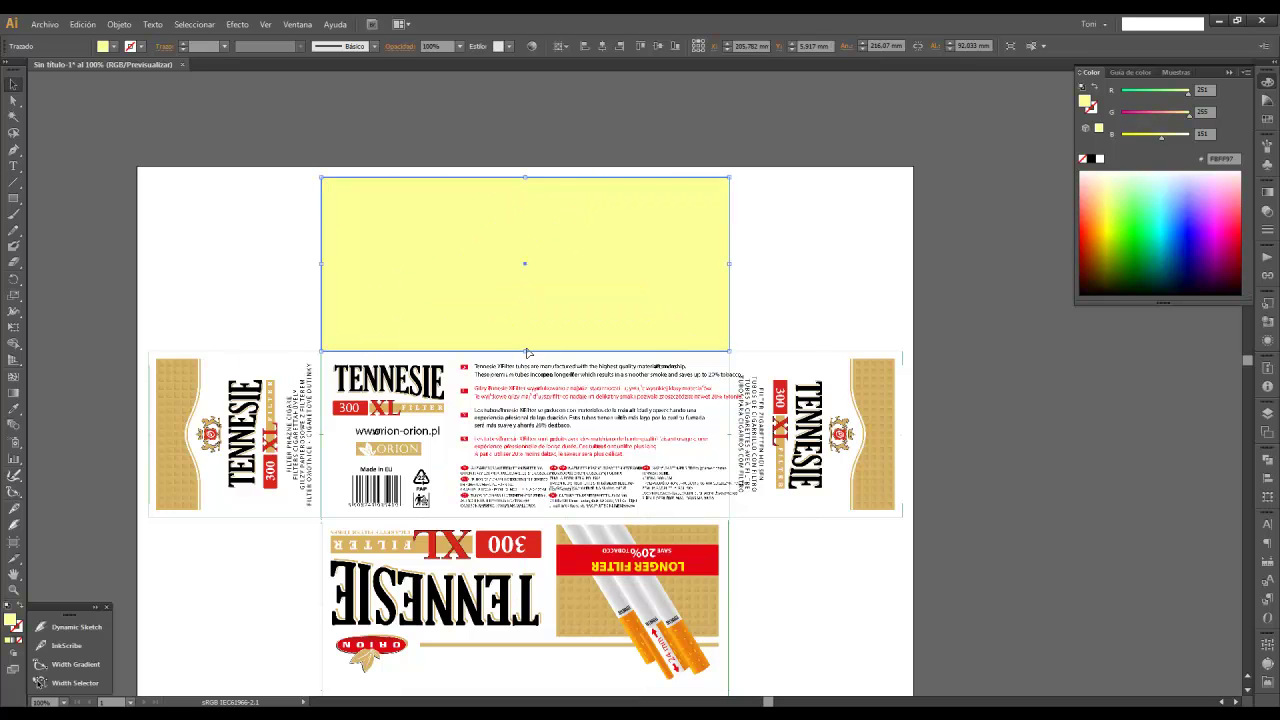
mouse_move(525, 351)
mouse_down()
mouse_move(526, 338)
mouse_move(526, 352)
mouse_up()
click(786, 325)
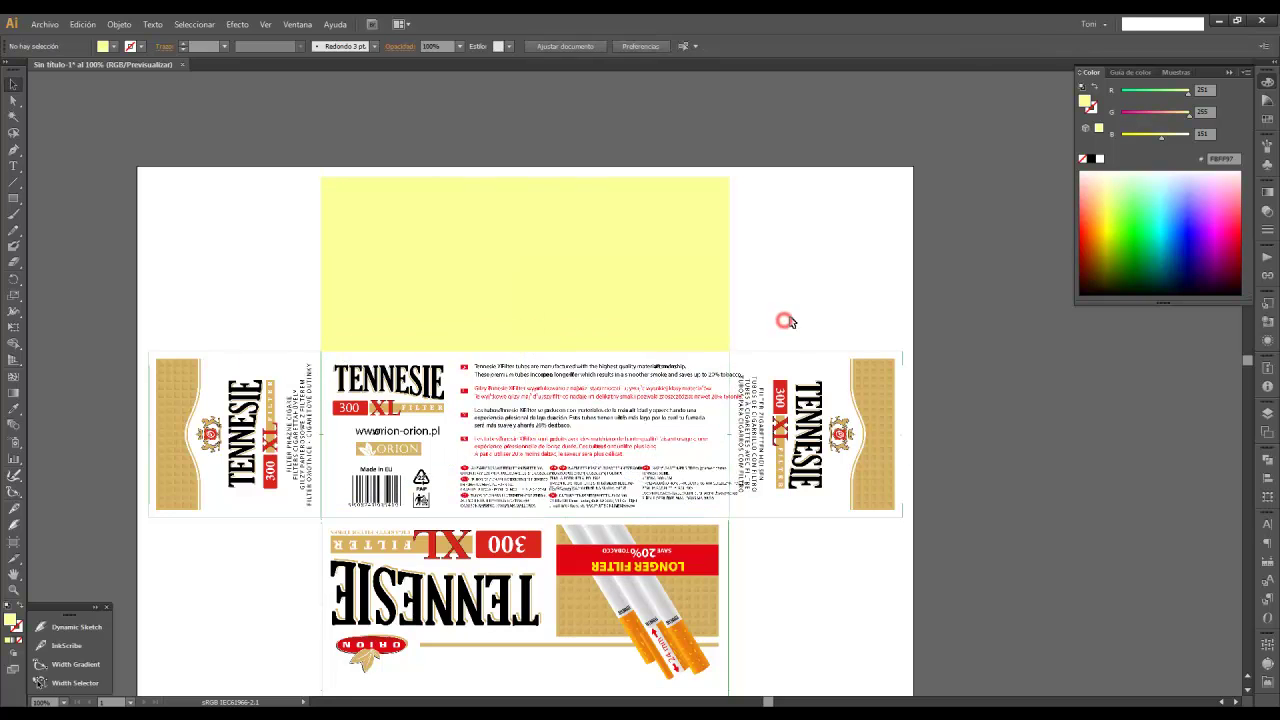
Check outlines, zoom in to centre the yellow panel, and close the Color panel.
key(ctrl+y)
key(ctrl+y)
key(ctrl+plus)
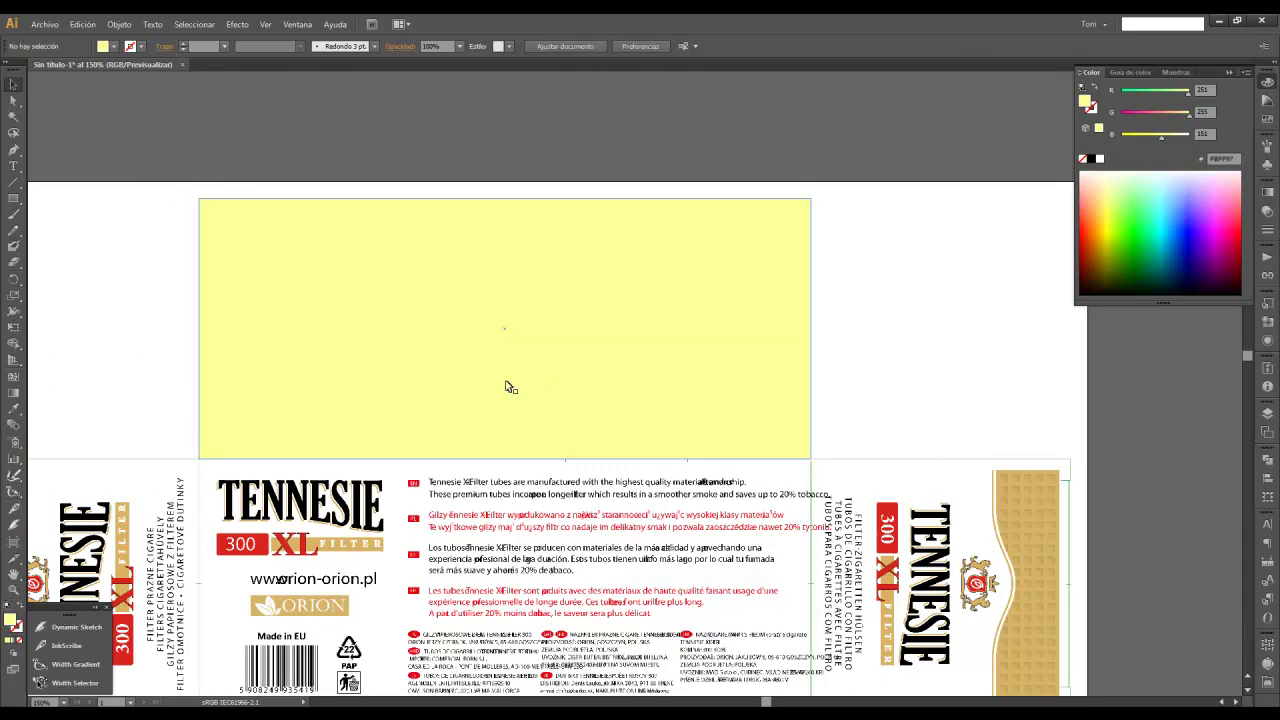
click(500, 372)
drag(600, 391, 535, 366)
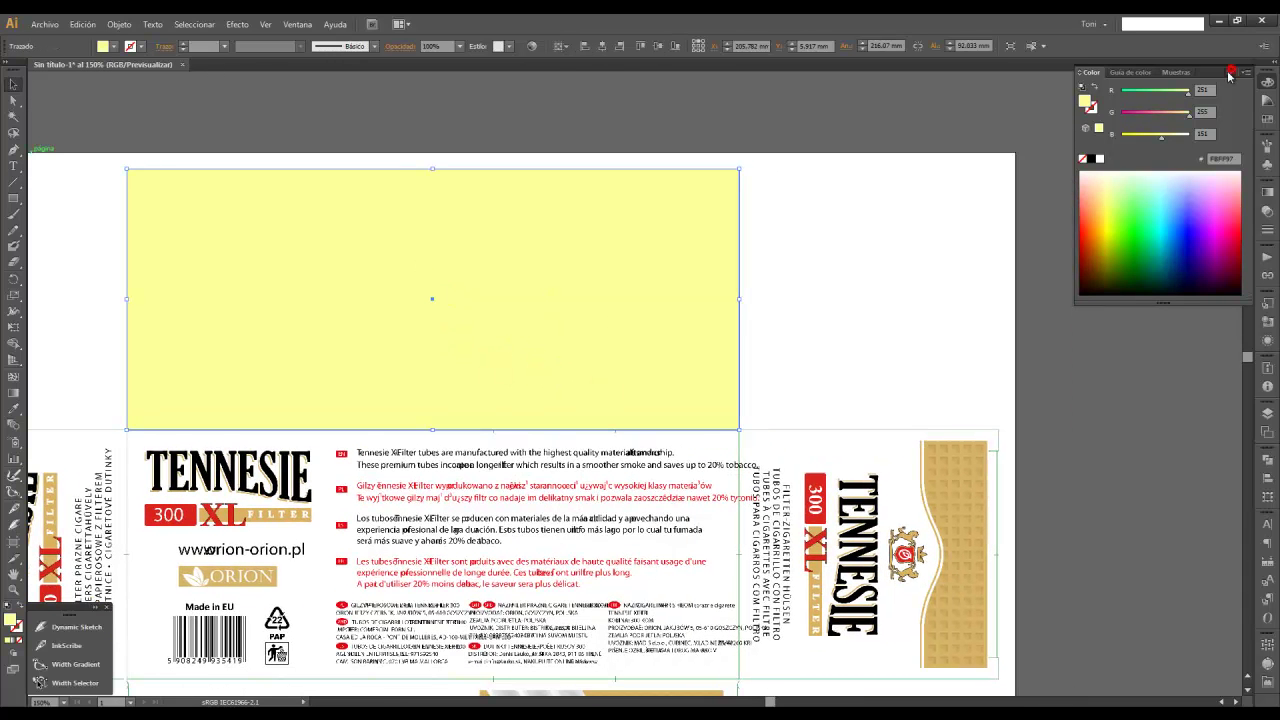
click(1229, 72)
click(400, 246)
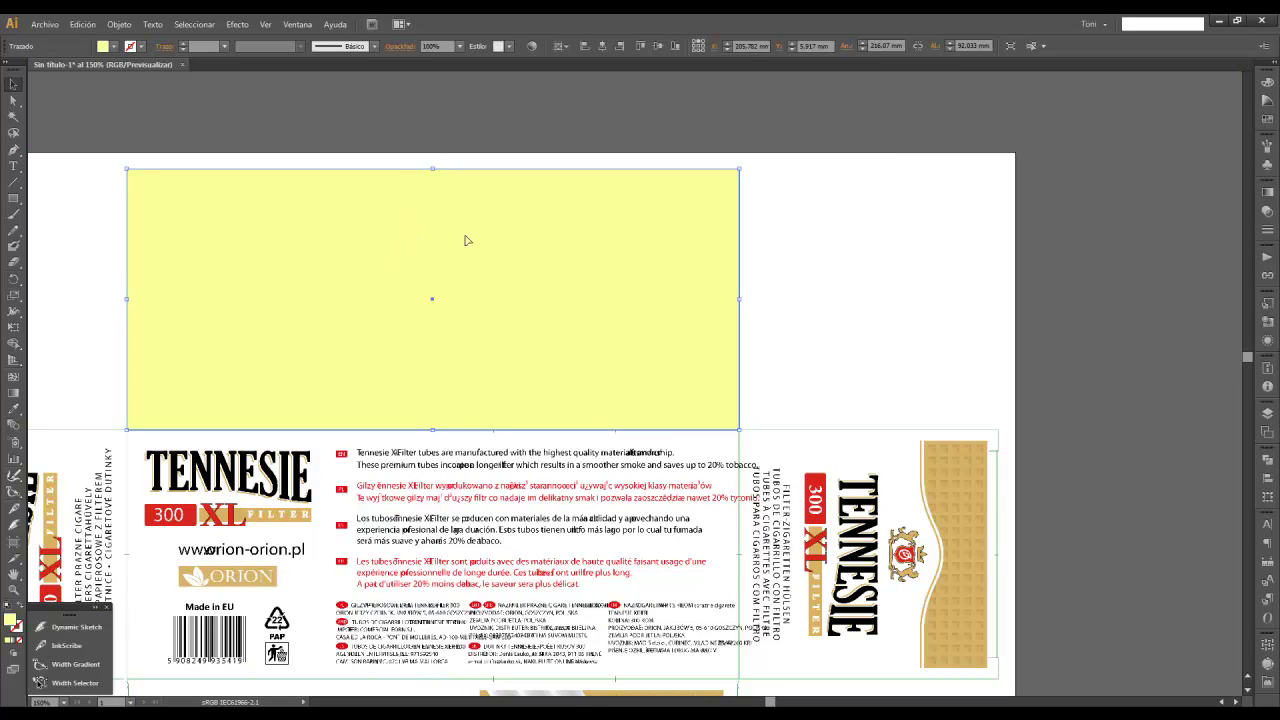
Apply Efecto > 3D > Extrusión y biselado to the rectangle with Previsualizar on.
click(238, 25)
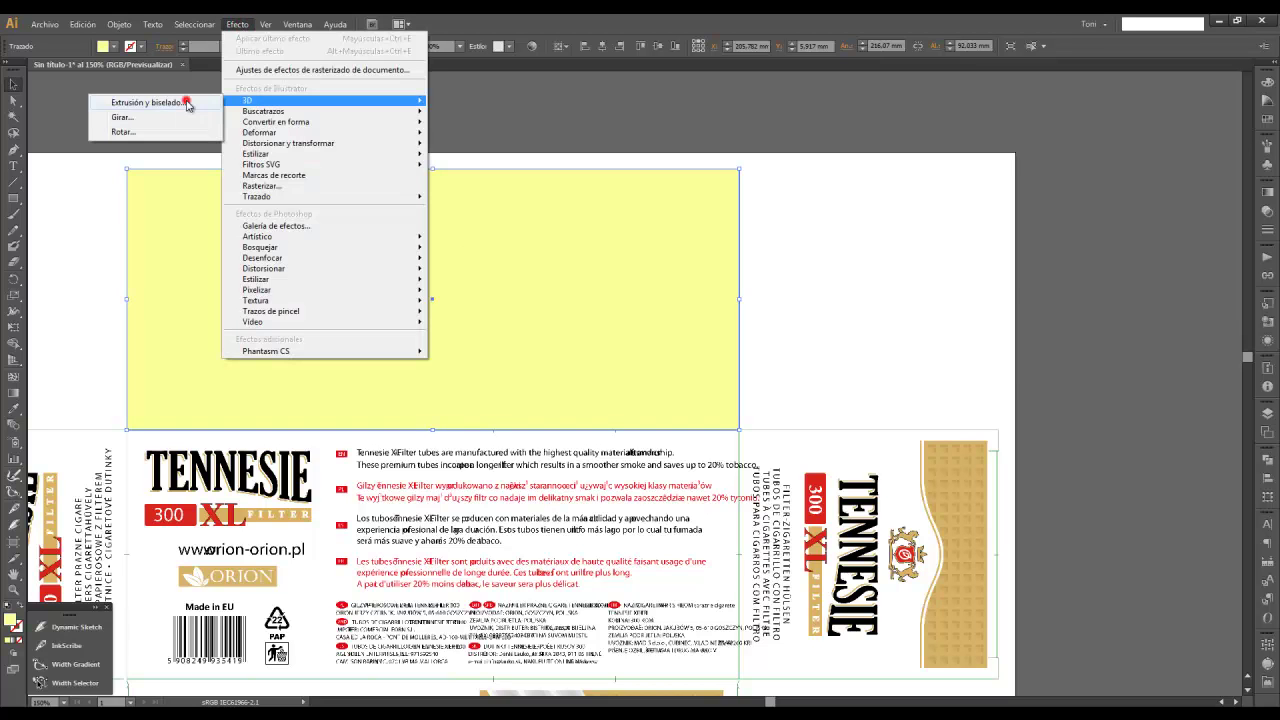
mouse_move(300, 100)
click(186, 100)
drag(868, 97, 946, 95)
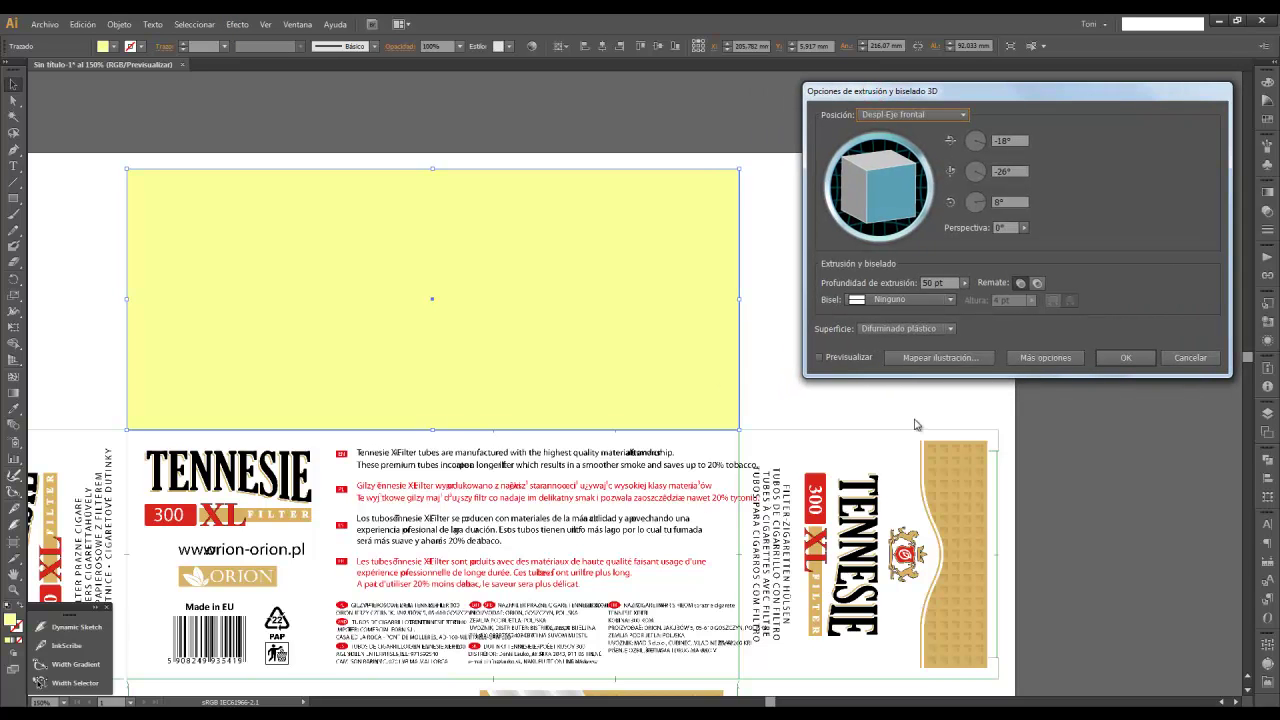
click(820, 358)
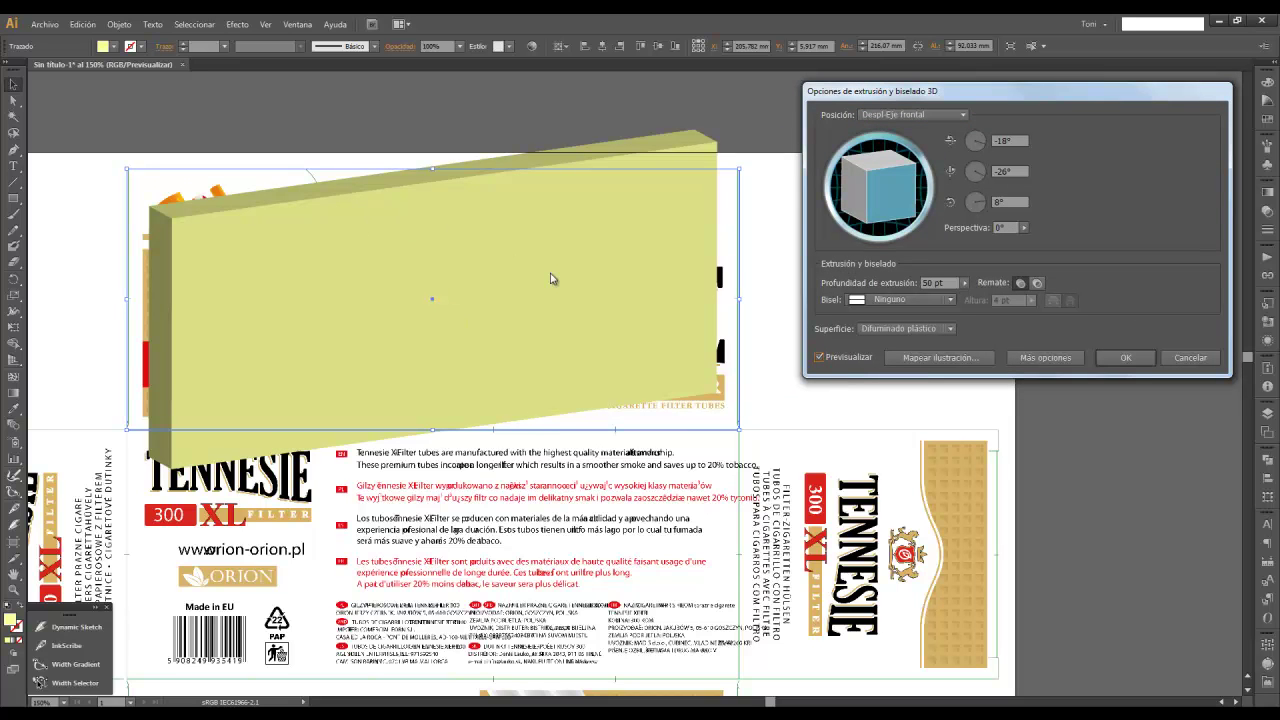
Rotate the box to about −31°, −40°, 29° and set extrusion depth to 237 pt.
drag(838, 198, 866, 200)
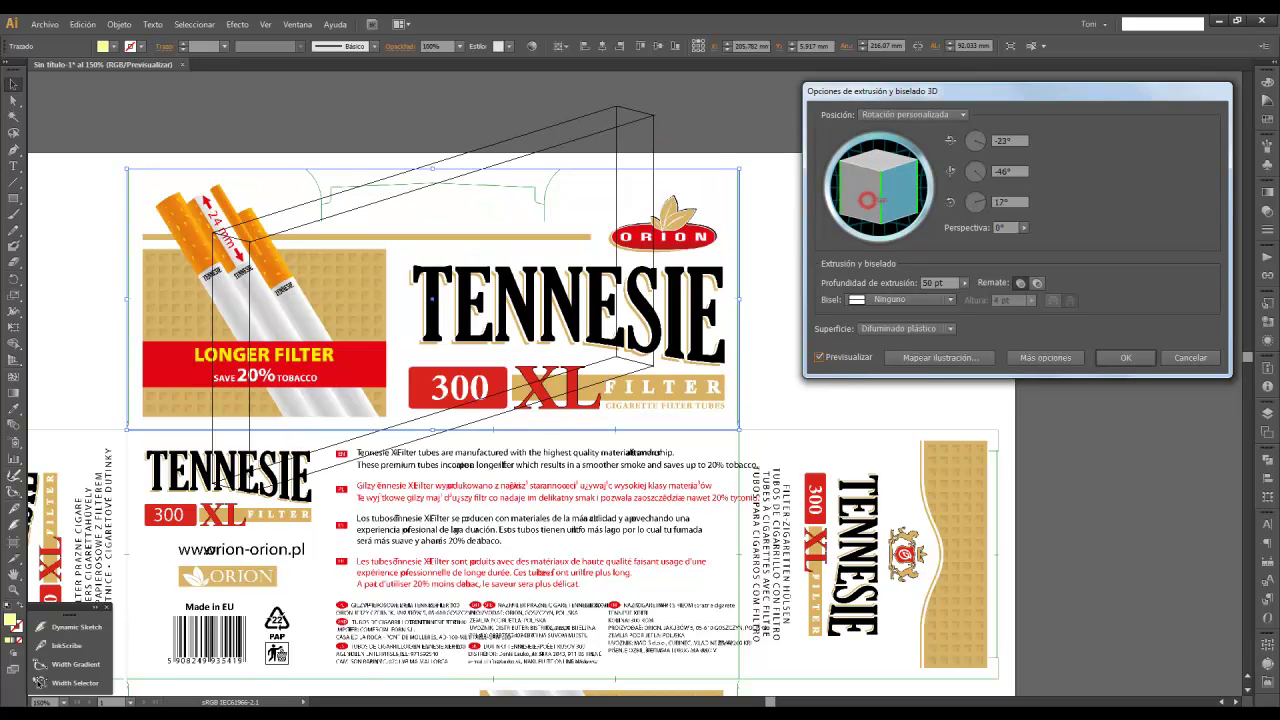
drag(890, 156, 848, 191)
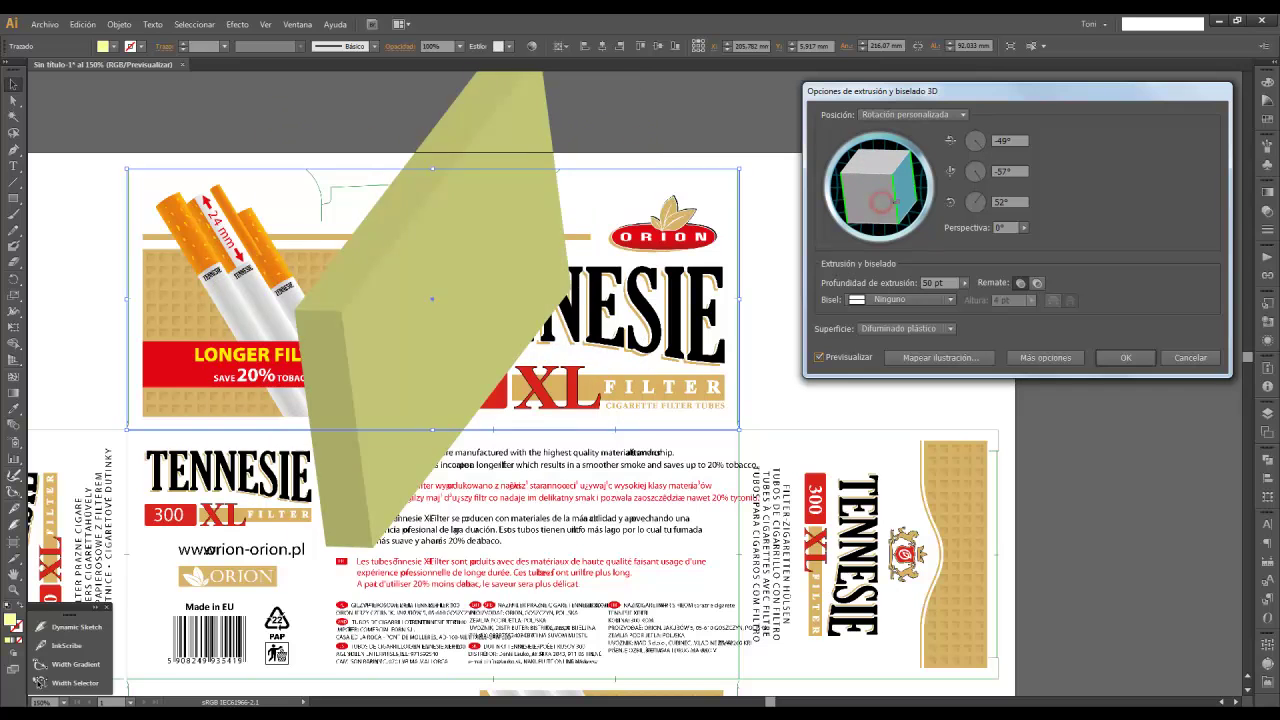
drag(886, 198, 894, 201)
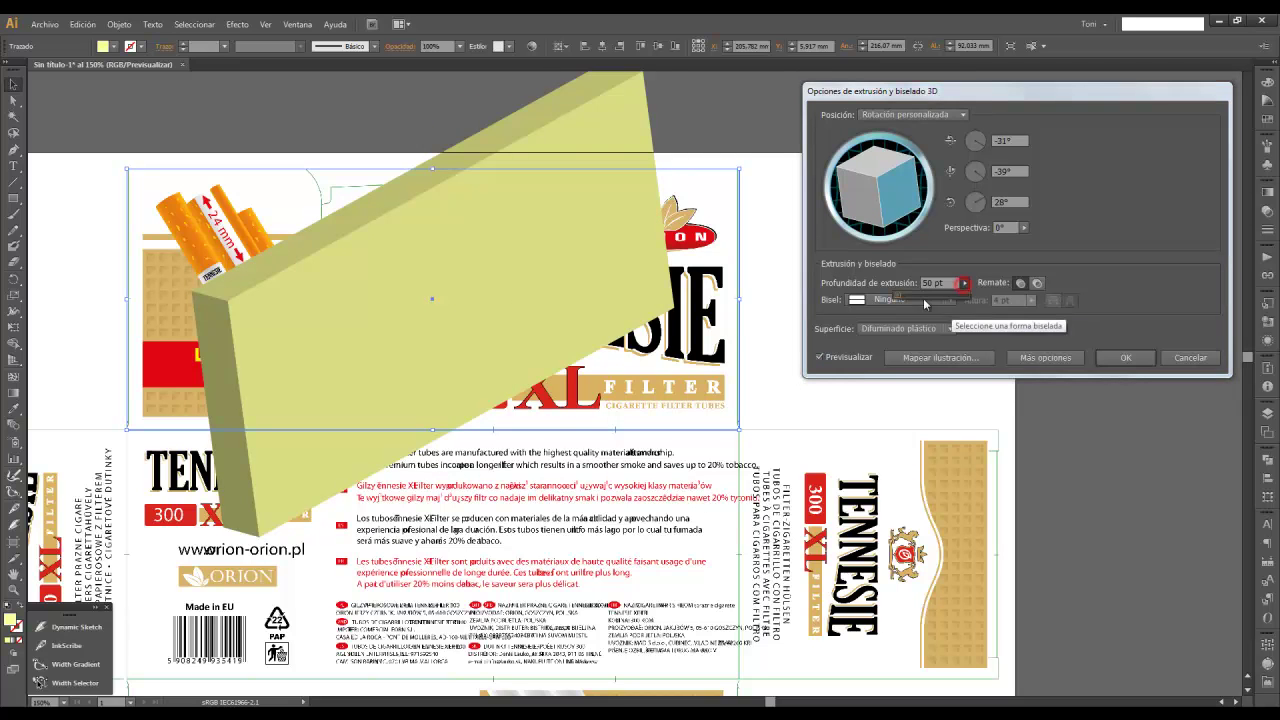
drag(925, 303, 906, 298)
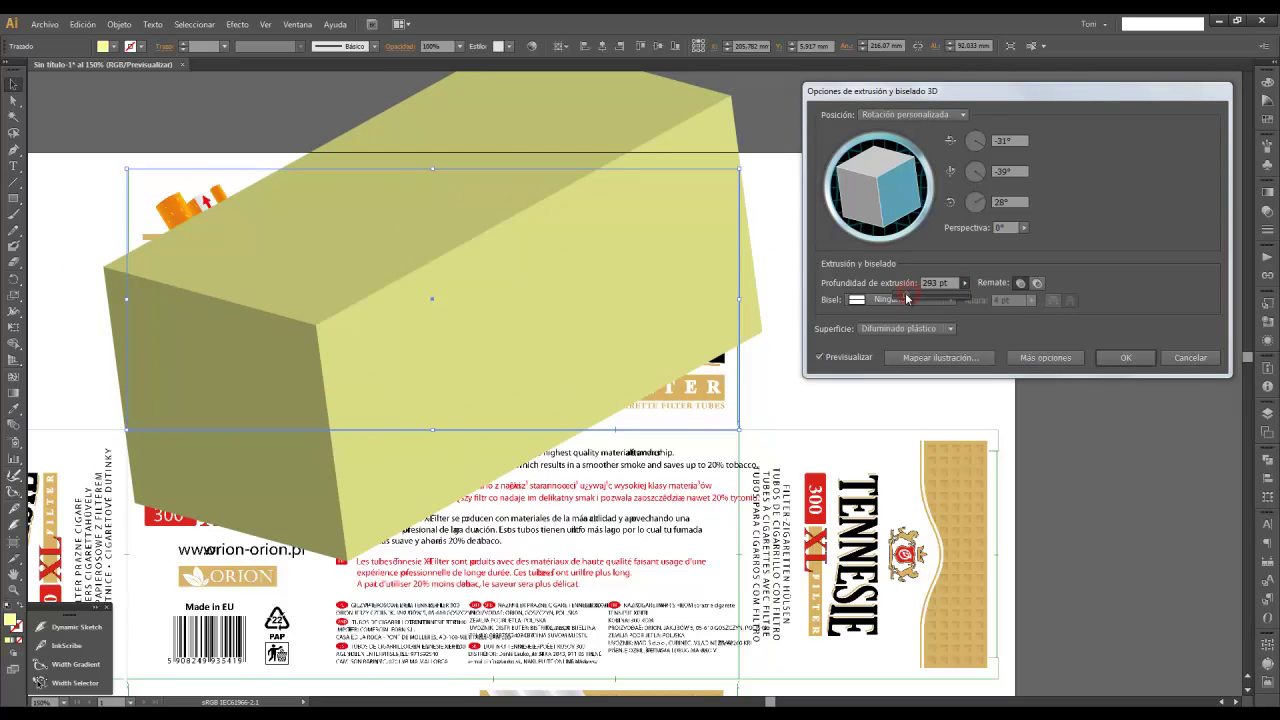
drag(904, 298, 904, 299)
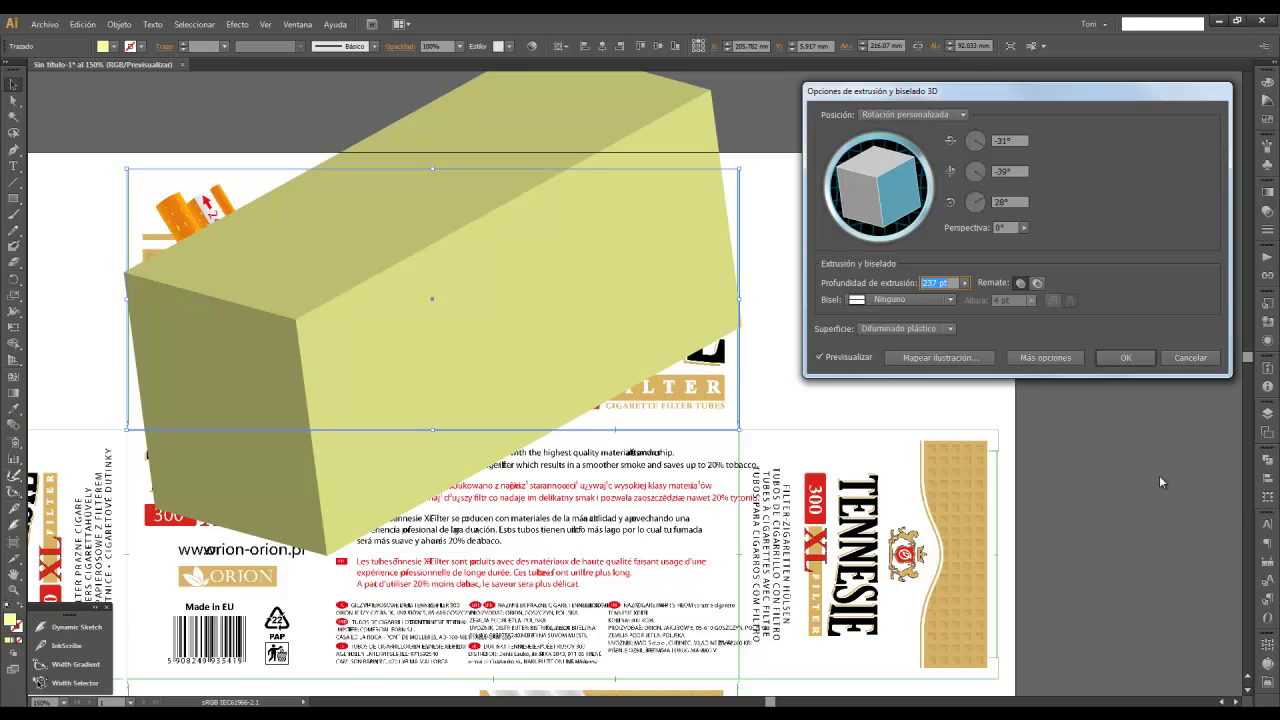
mouse_move(882, 215)
mouse_down()
mouse_move(878, 195)
mouse_move(880, 211)
mouse_up()
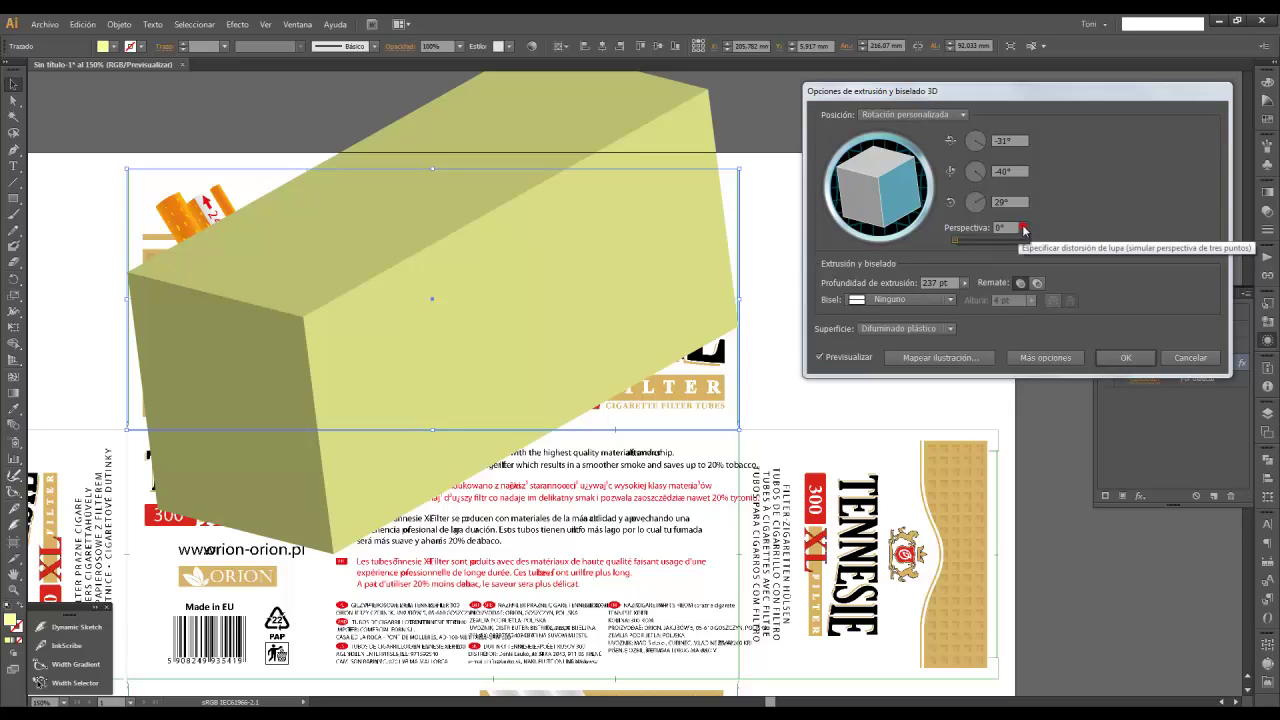
Try adding strong perspective to the box, then return perspective to 0°.
click(1021, 230)
drag(955, 243, 985, 244)
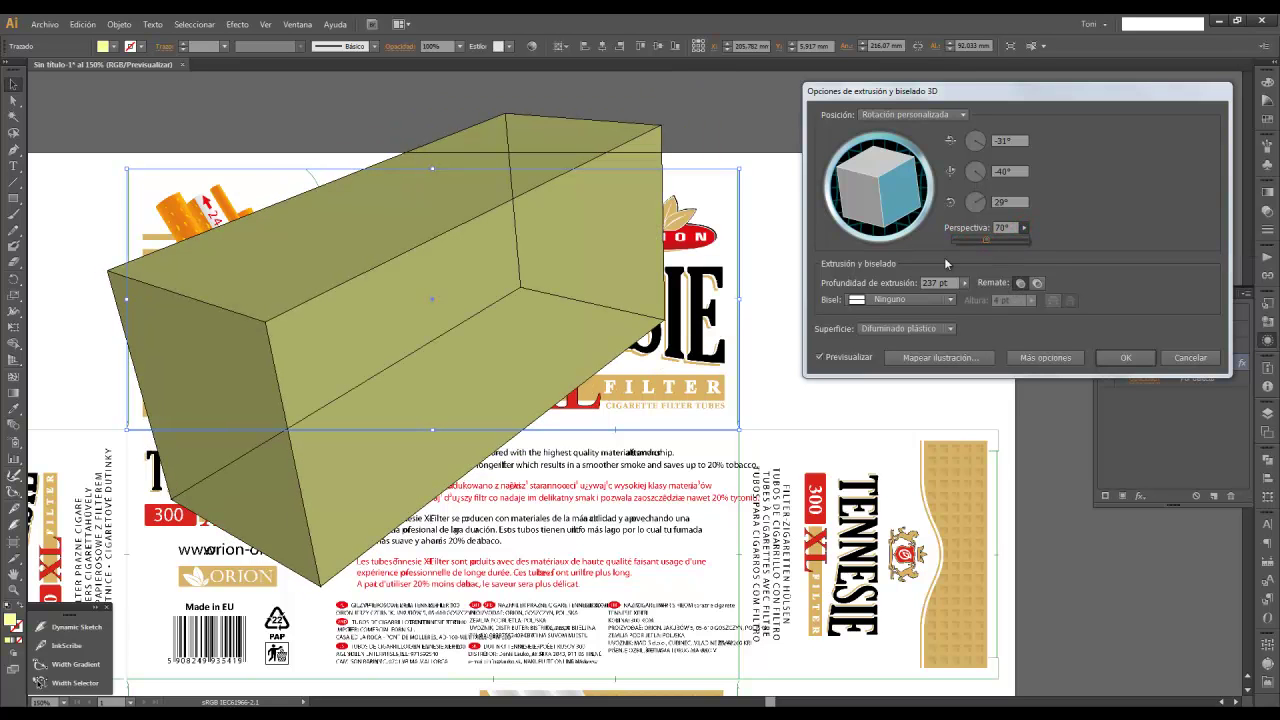
drag(986, 238, 945, 243)
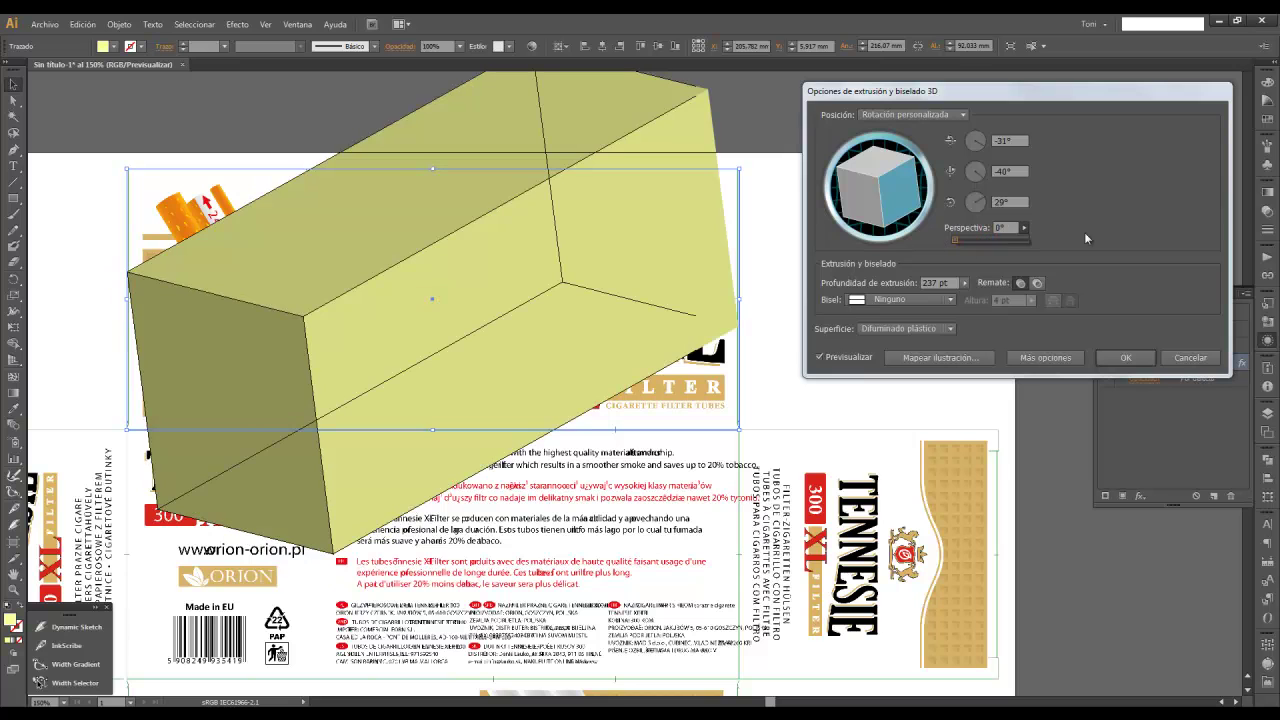
click(1089, 231)
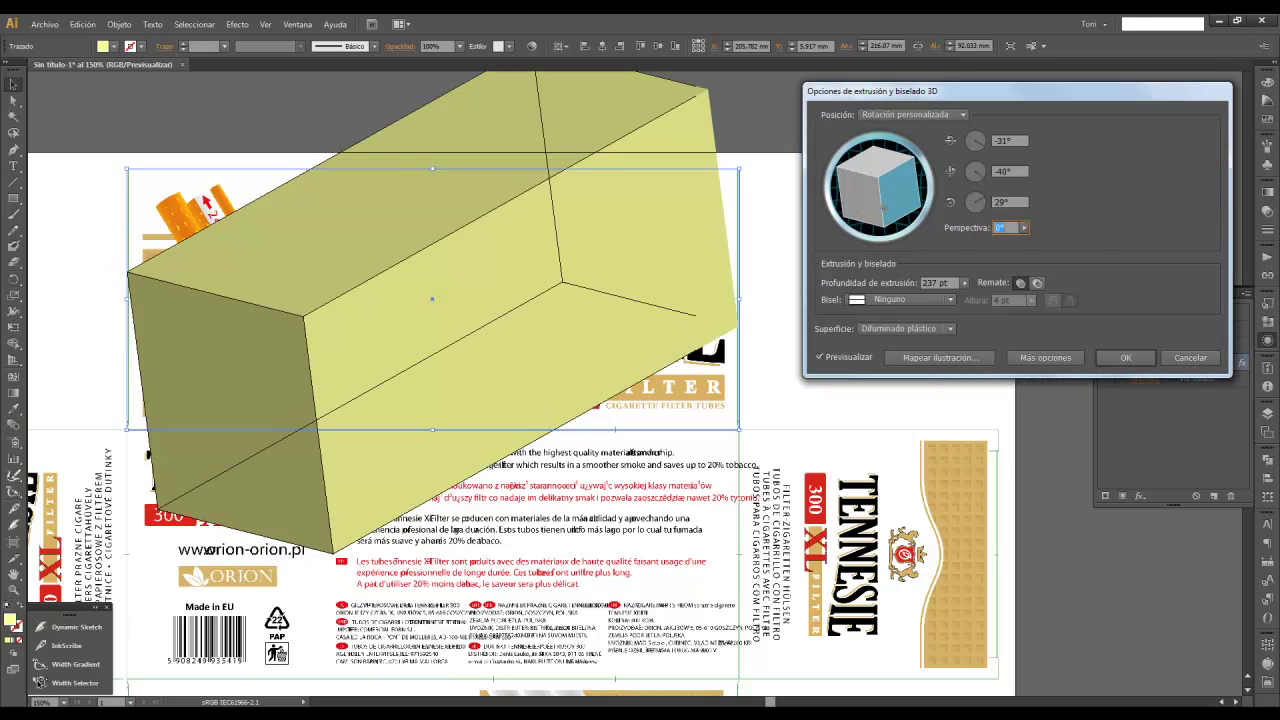
mouse_move(882, 205)
mouse_down()
mouse_move(866, 224)
mouse_move(882, 187)
mouse_move(843, 181)
mouse_move(910, 229)
mouse_up()
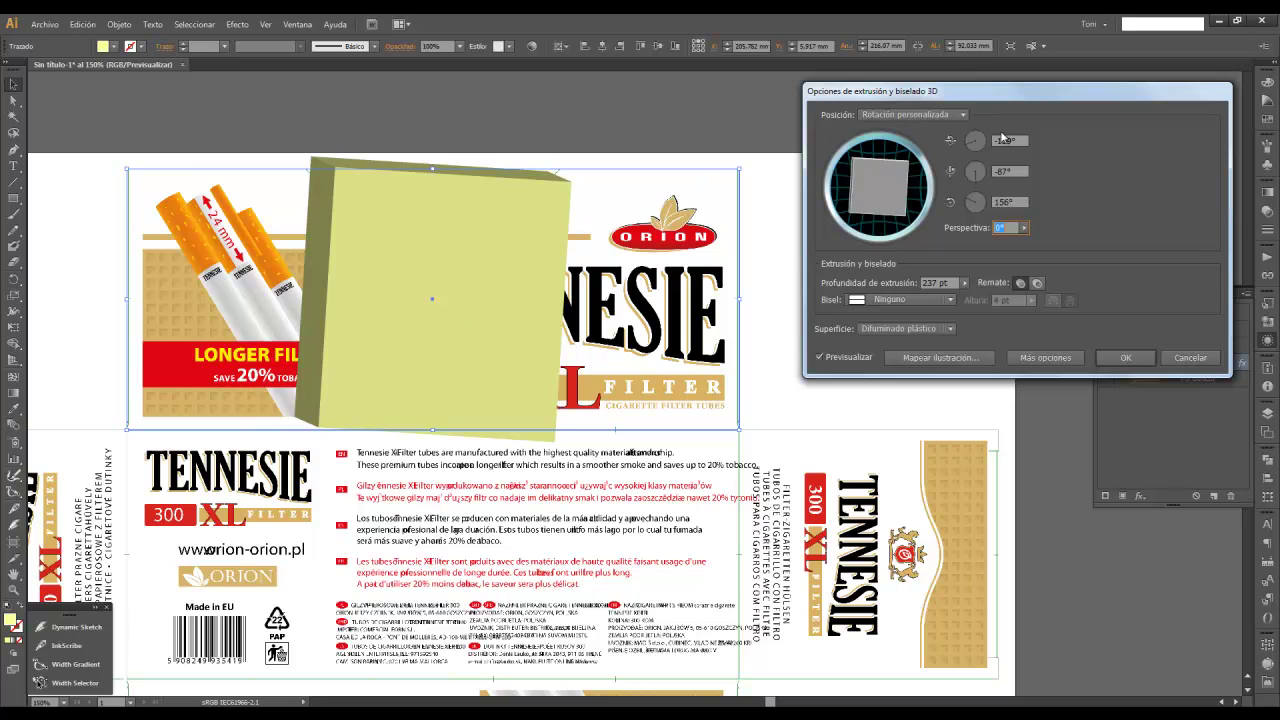
Enter rotation angles 0°, 90° and 0° for the extruded box.
click(1005, 140)
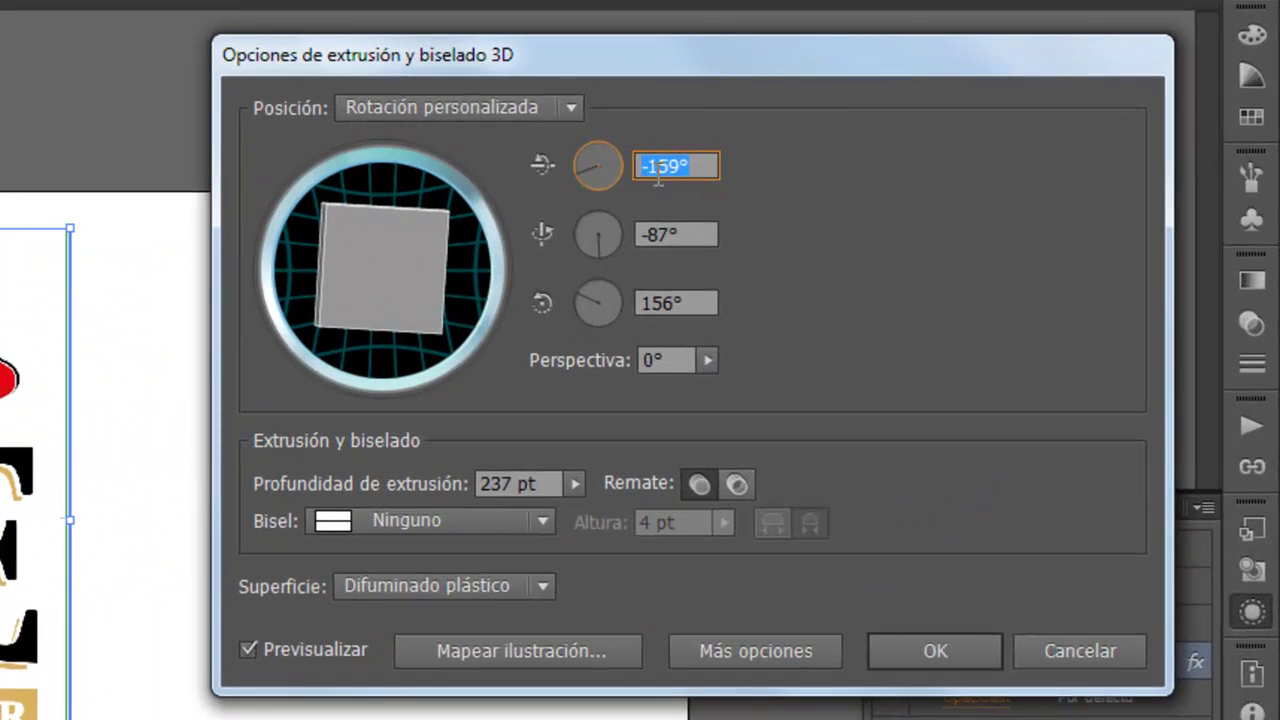
text(0)
click(697, 236)
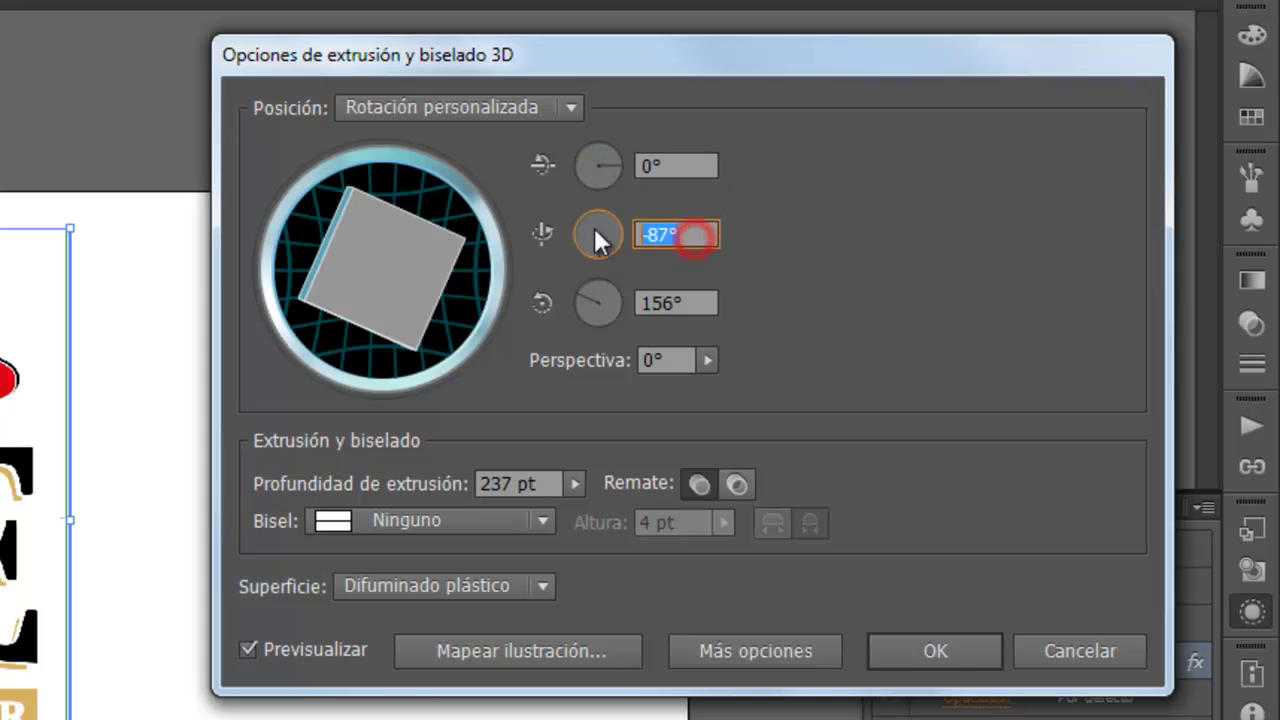
text(90)
click(701, 304)
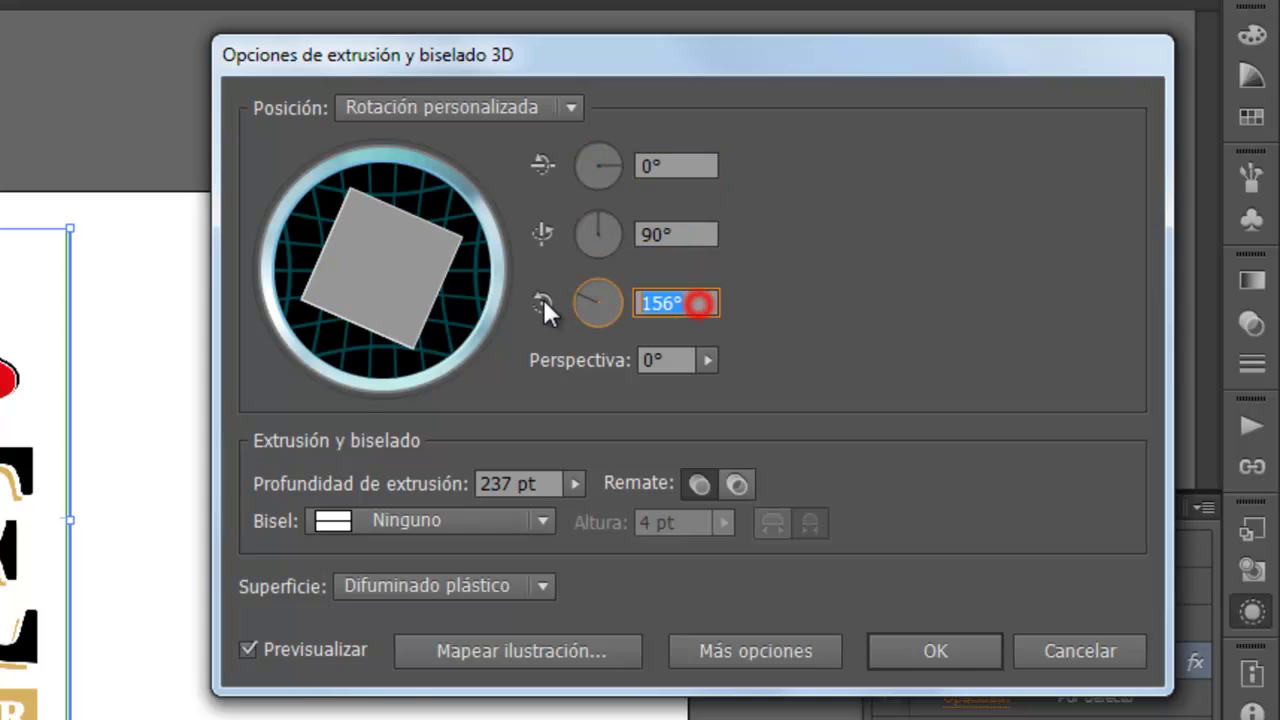
text(0)
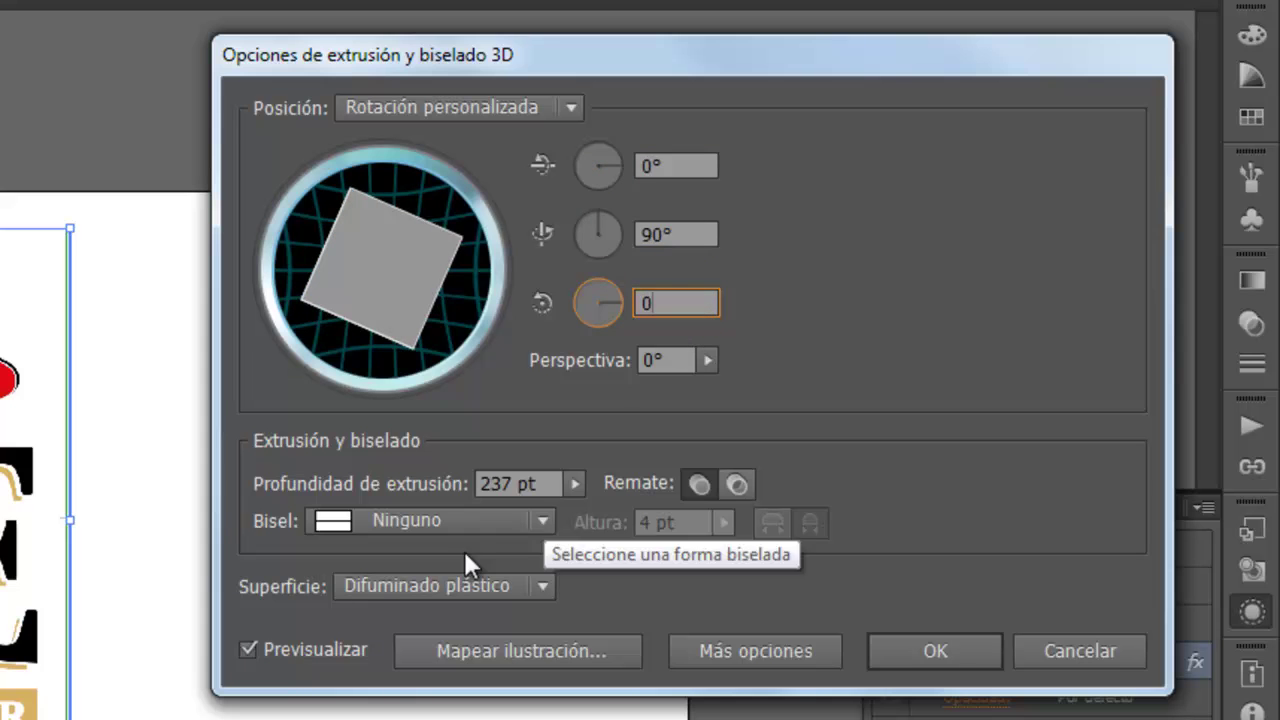
click(445, 521)
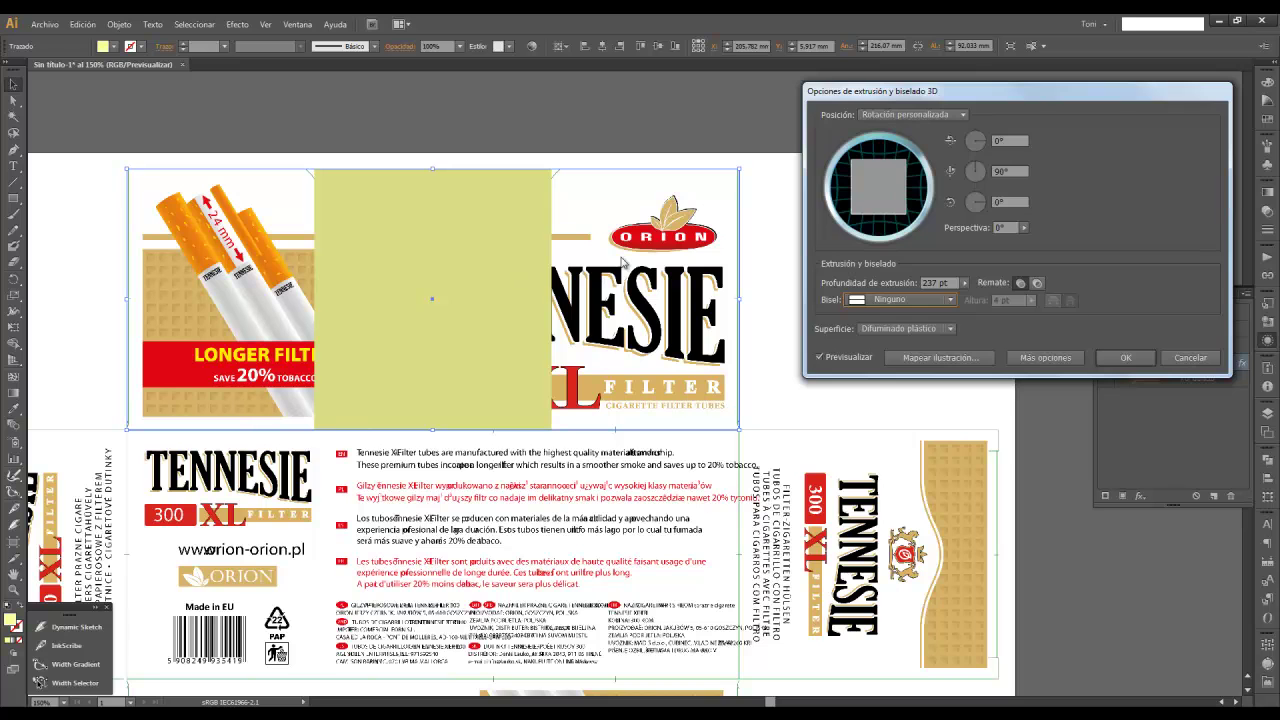
Apply the 3D extrusion, then move the yellow box right and down beside the dieline.
click(1127, 357)
drag(443, 268, 790, 393)
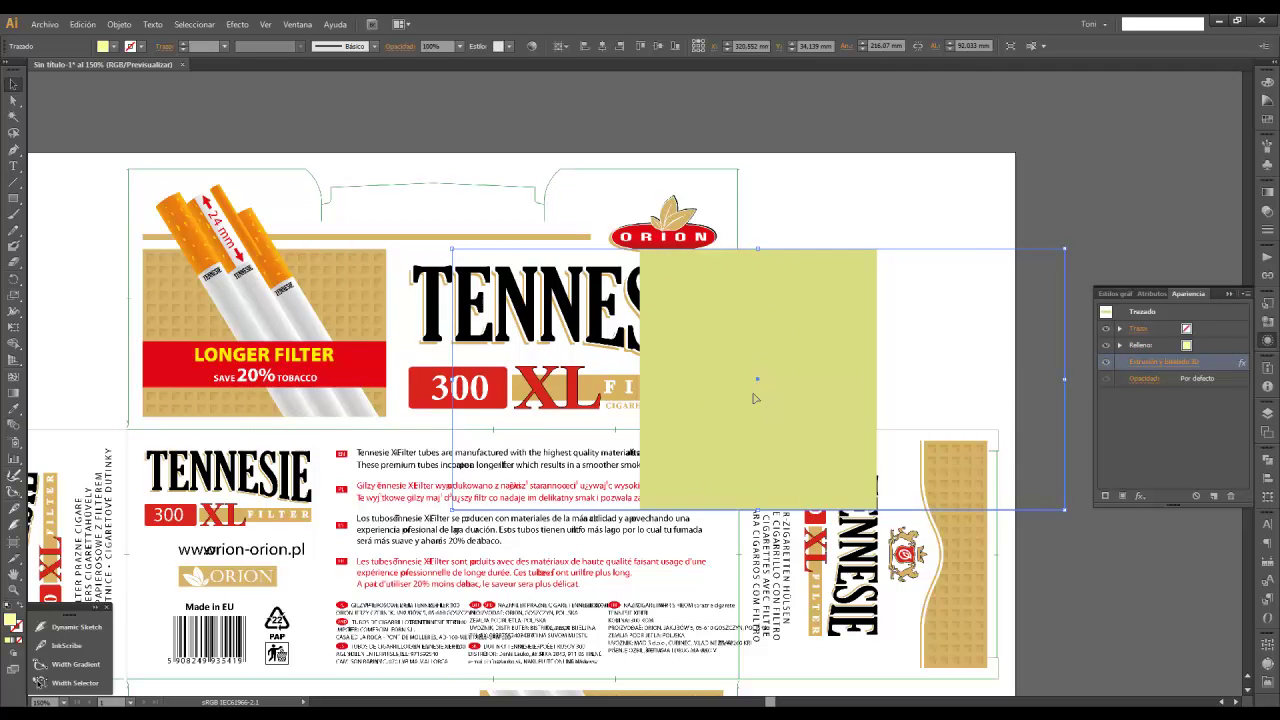
mouse_move(662, 392)
mouse_down()
mouse_move(897, 230)
mouse_move(352, 250)
mouse_up()
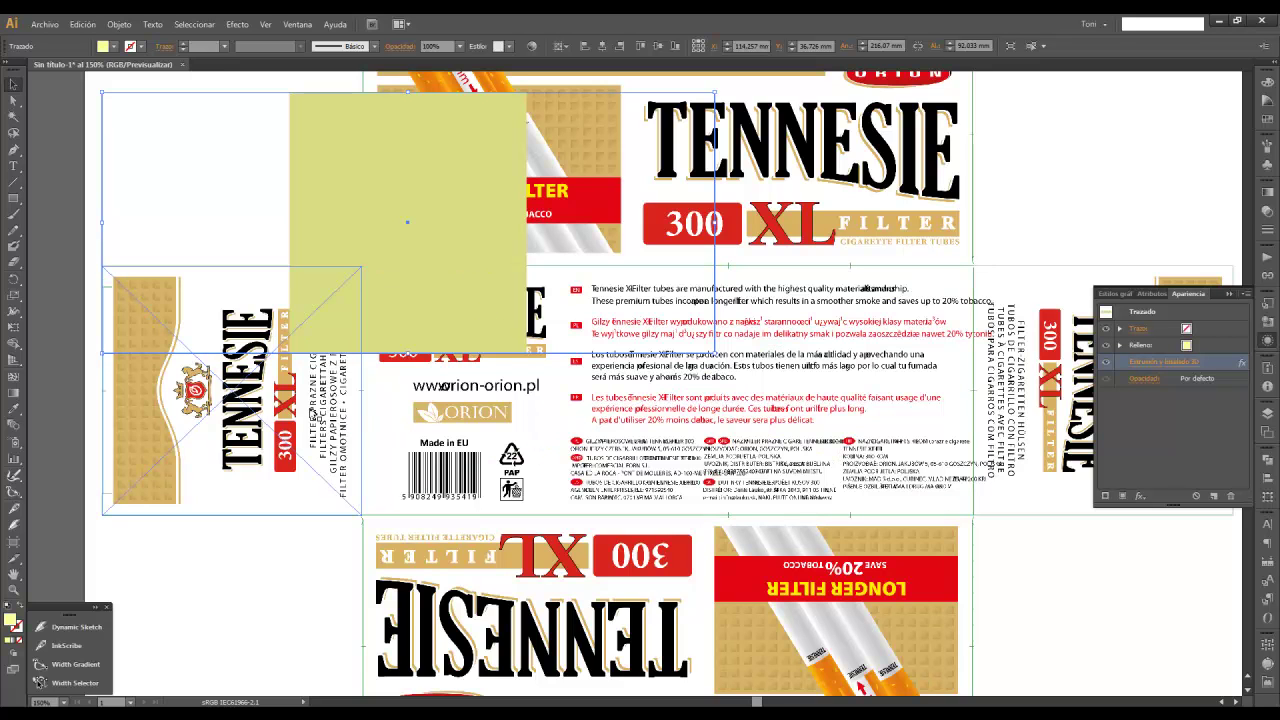
mouse_move(492, 241)
mouse_down()
mouse_move(515, 261)
mouse_move(492, 250)
mouse_up()
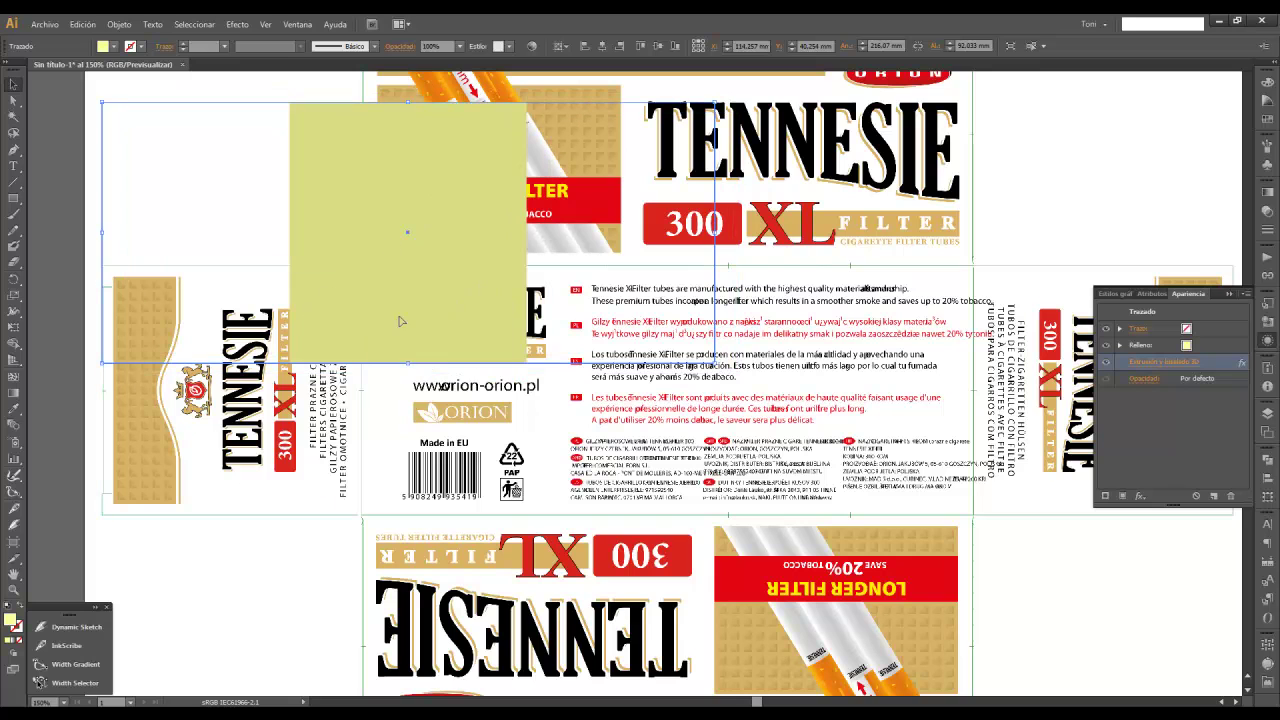
Reopen the 3D options, test the rotation, then set the first two angles to 0° and 90°.
click(1160, 363)
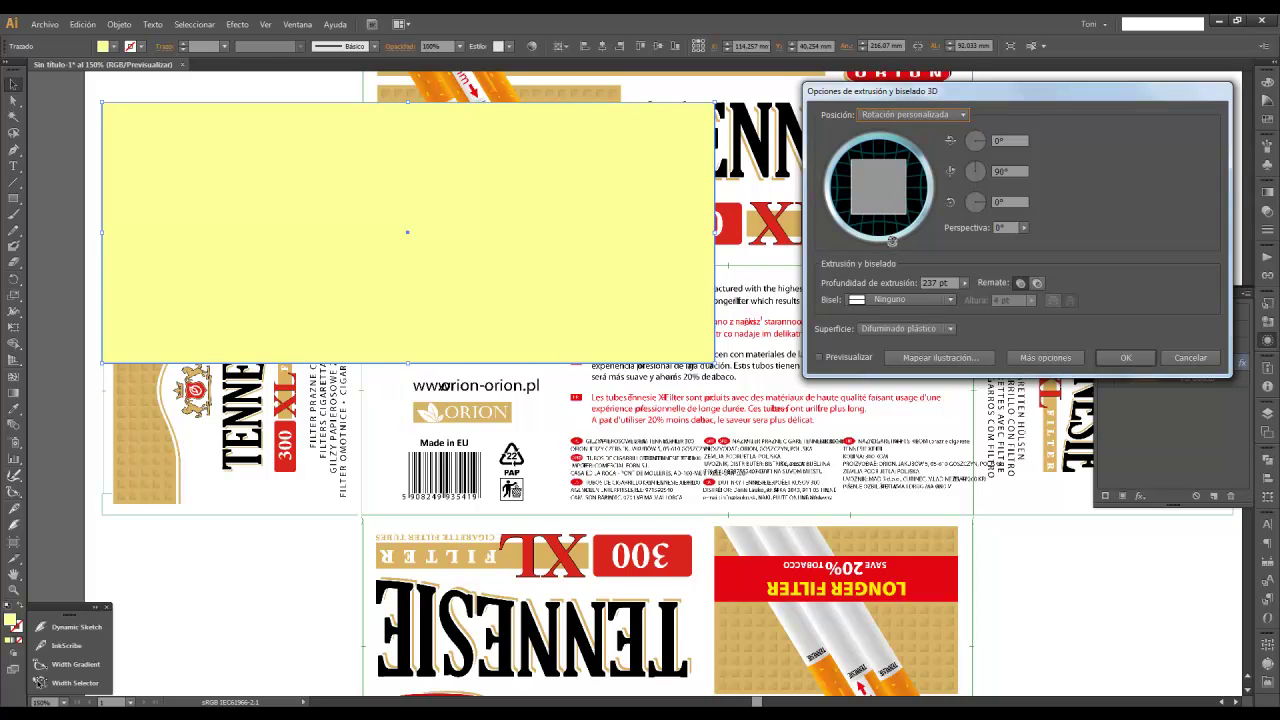
drag(892, 240, 896, 238)
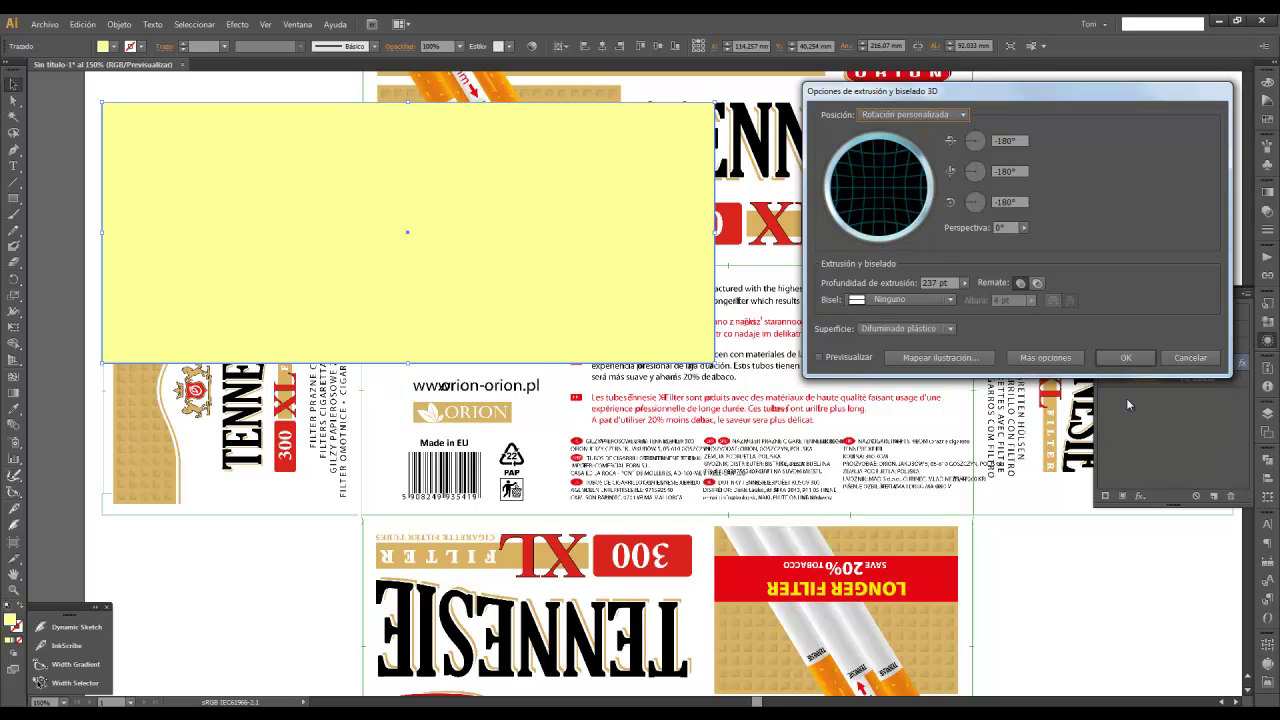
click(975, 171)
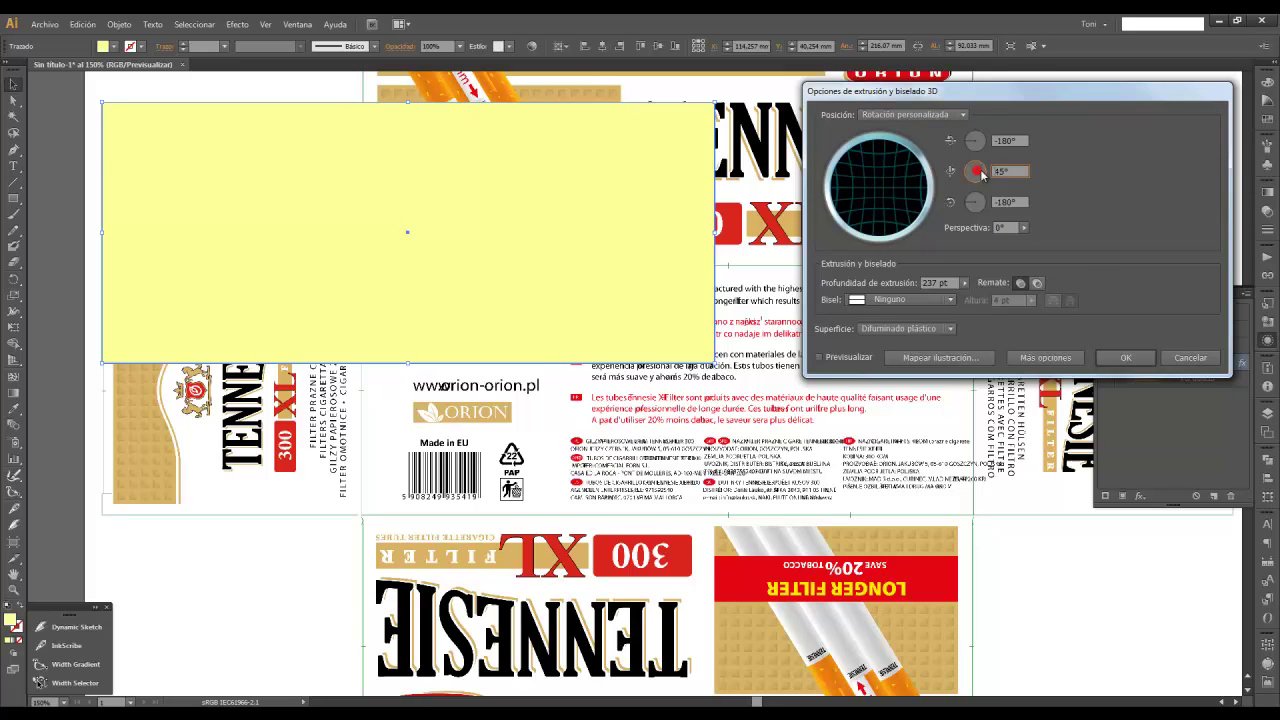
text(45)
click(1008, 140)
text(0)
click(1019, 171)
text(90)
click(1020, 201)
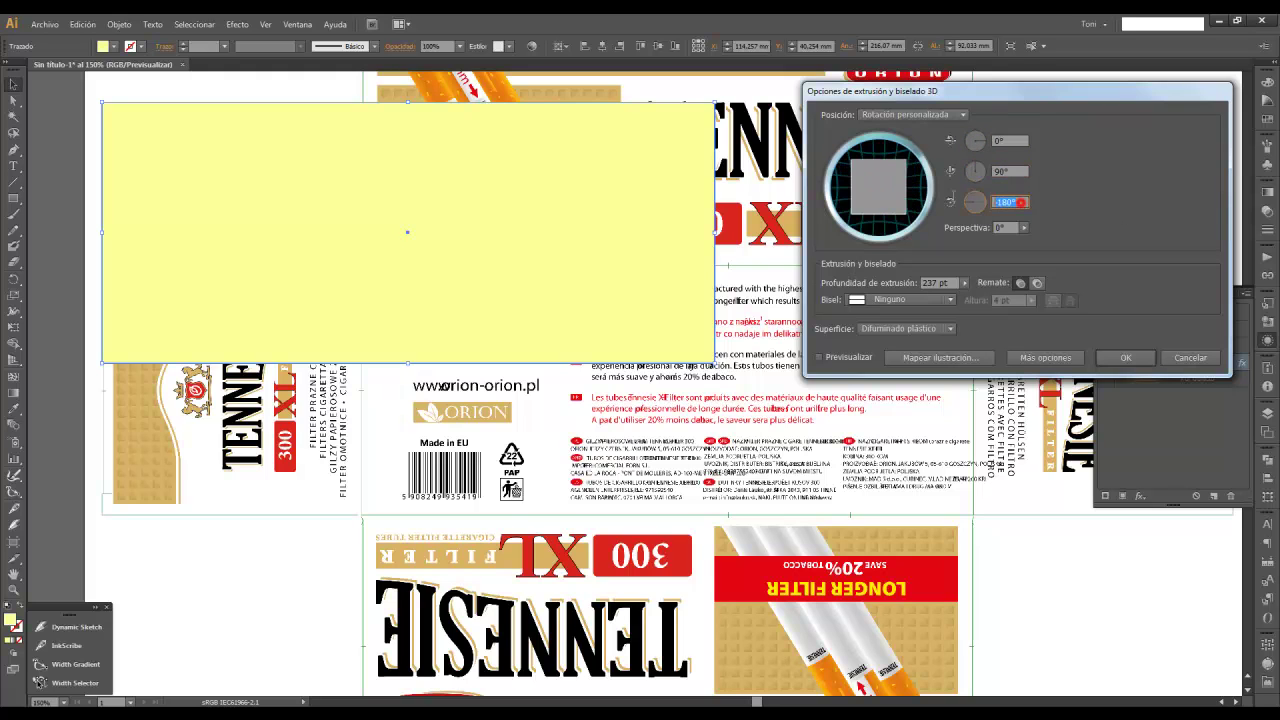
Set the third rotation angle to -90°, preview it, and apply the extrusion.
key(BackSpace)
text(0)
click(1008, 171)
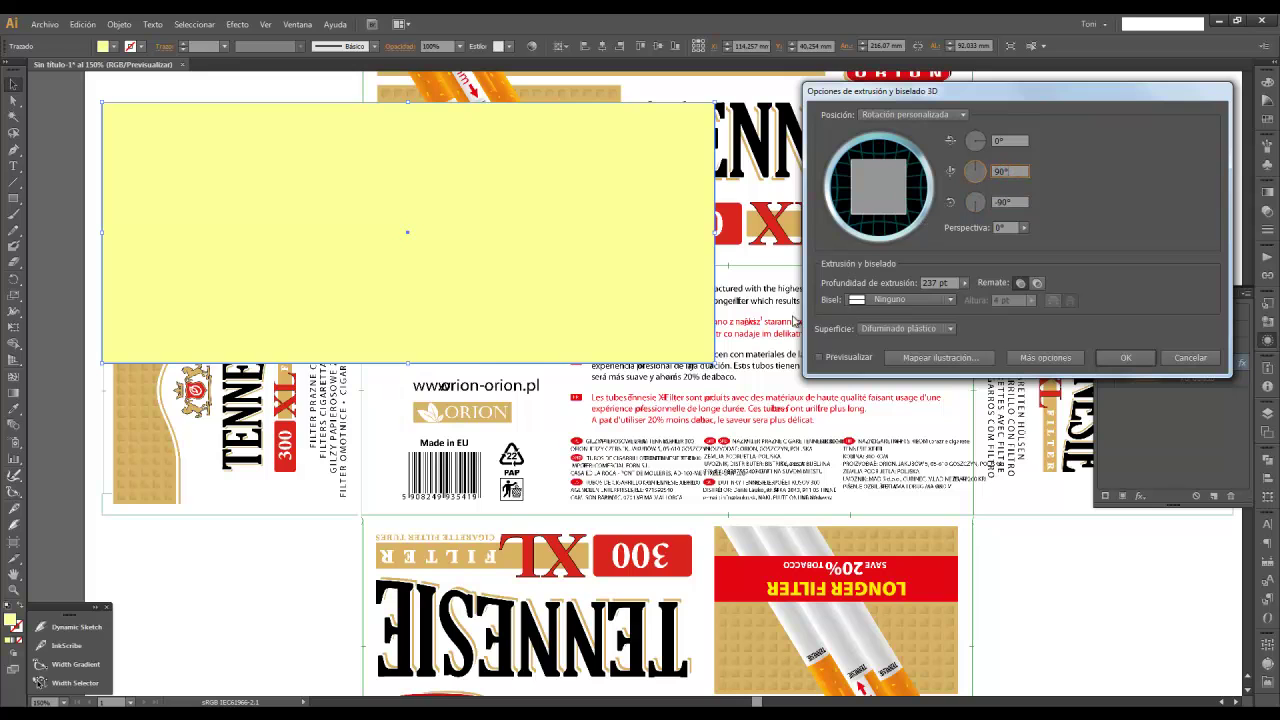
click(819, 357)
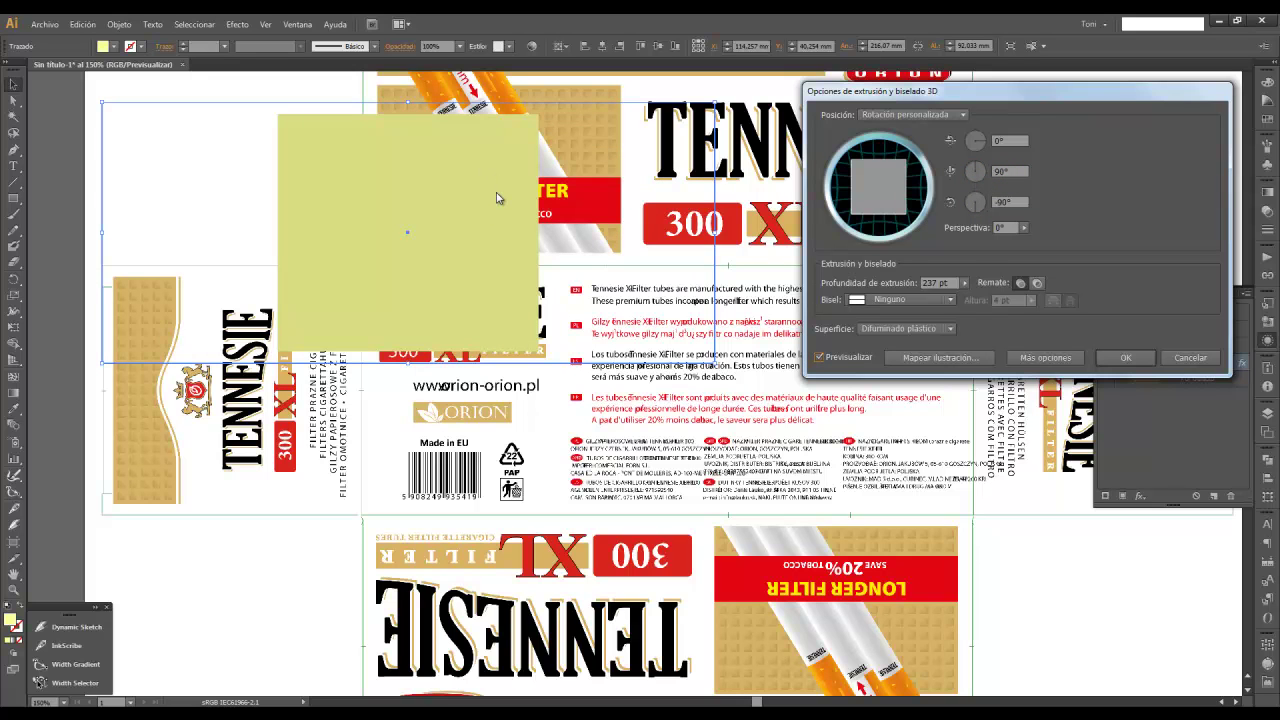
drag(978, 215, 970, 212)
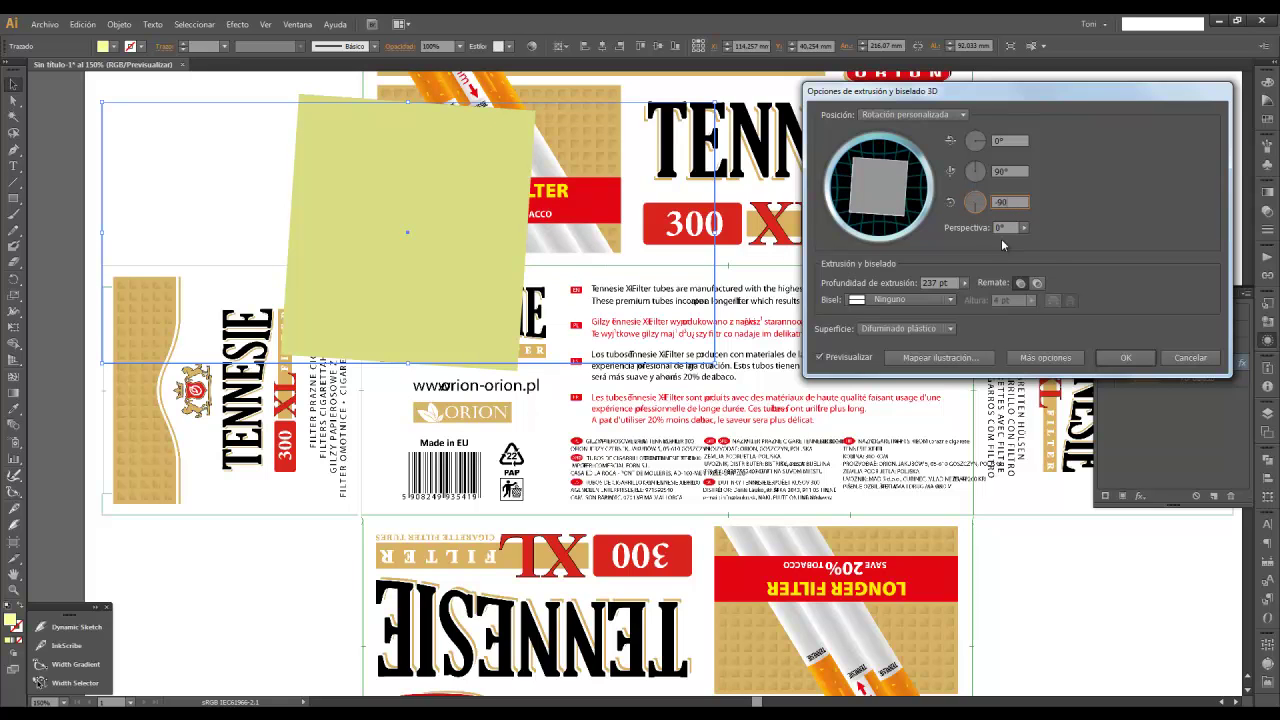
click(1125, 357)
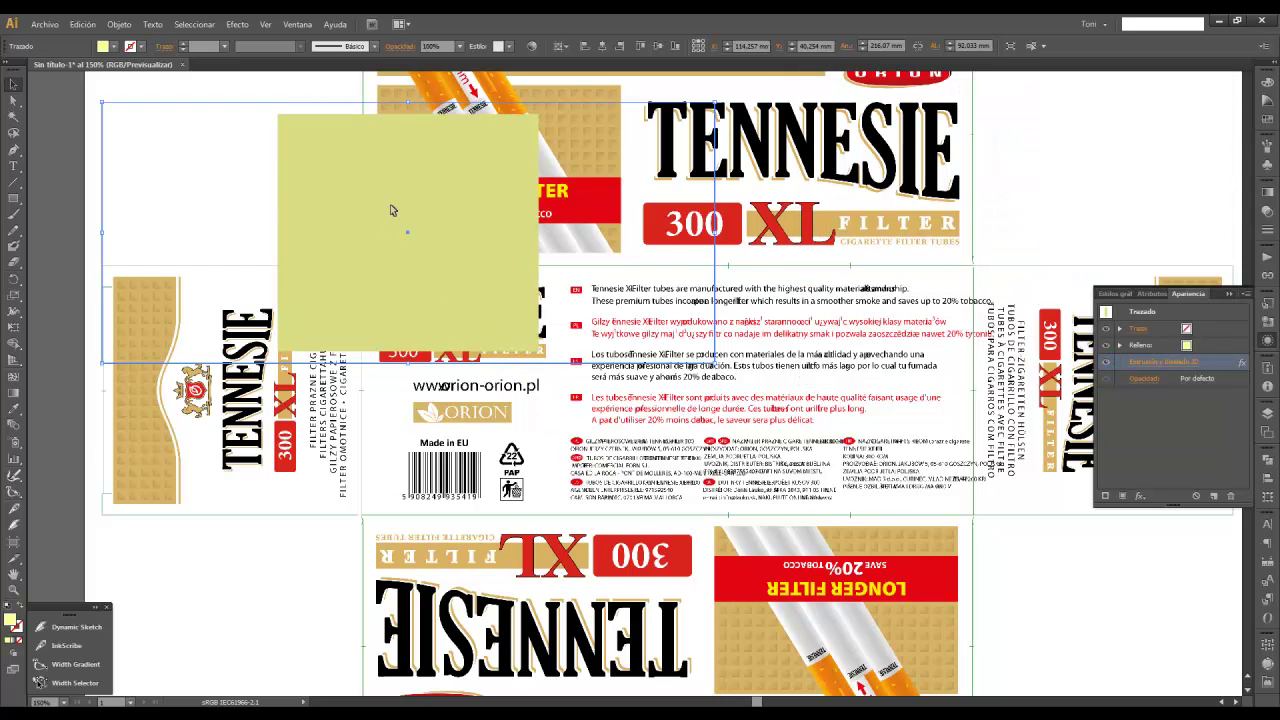
Top-align the yellow rectangle with the placed left end panel, then deselect.
mouse_move(390, 210)
mouse_down()
mouse_move(262, 360)
mouse_move(256, 388)
mouse_up()
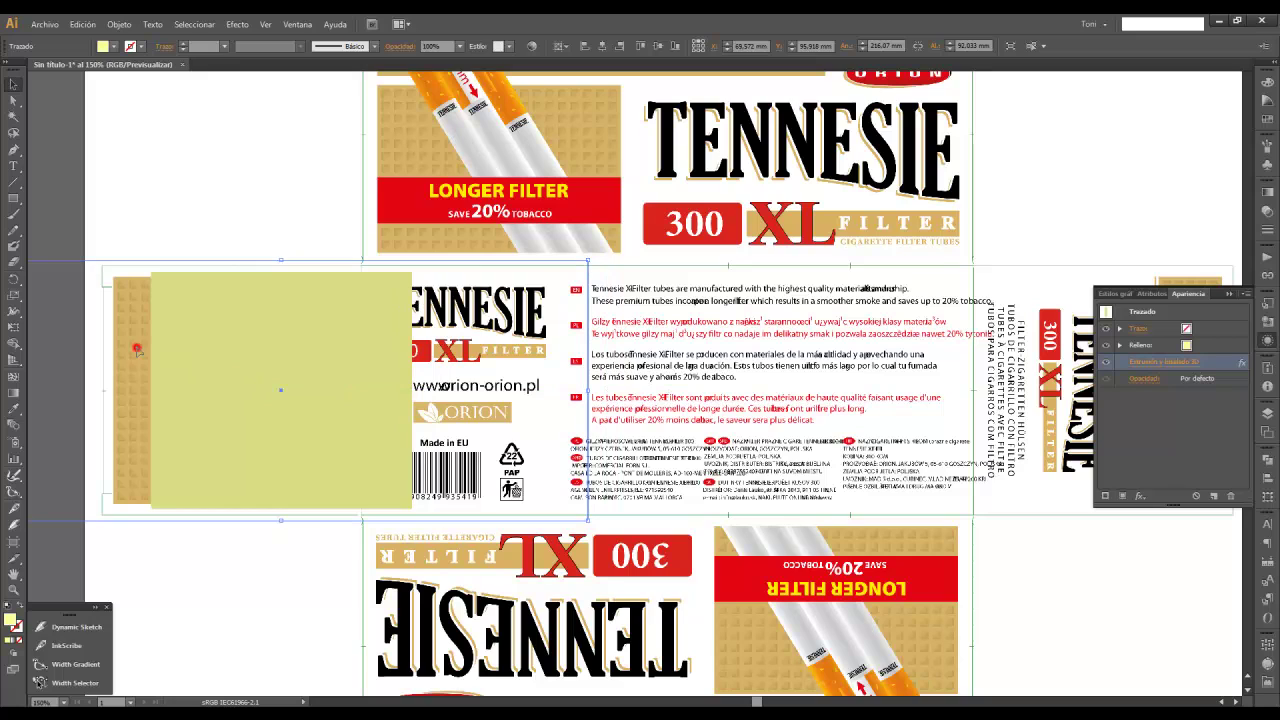
key(ctrl+z)
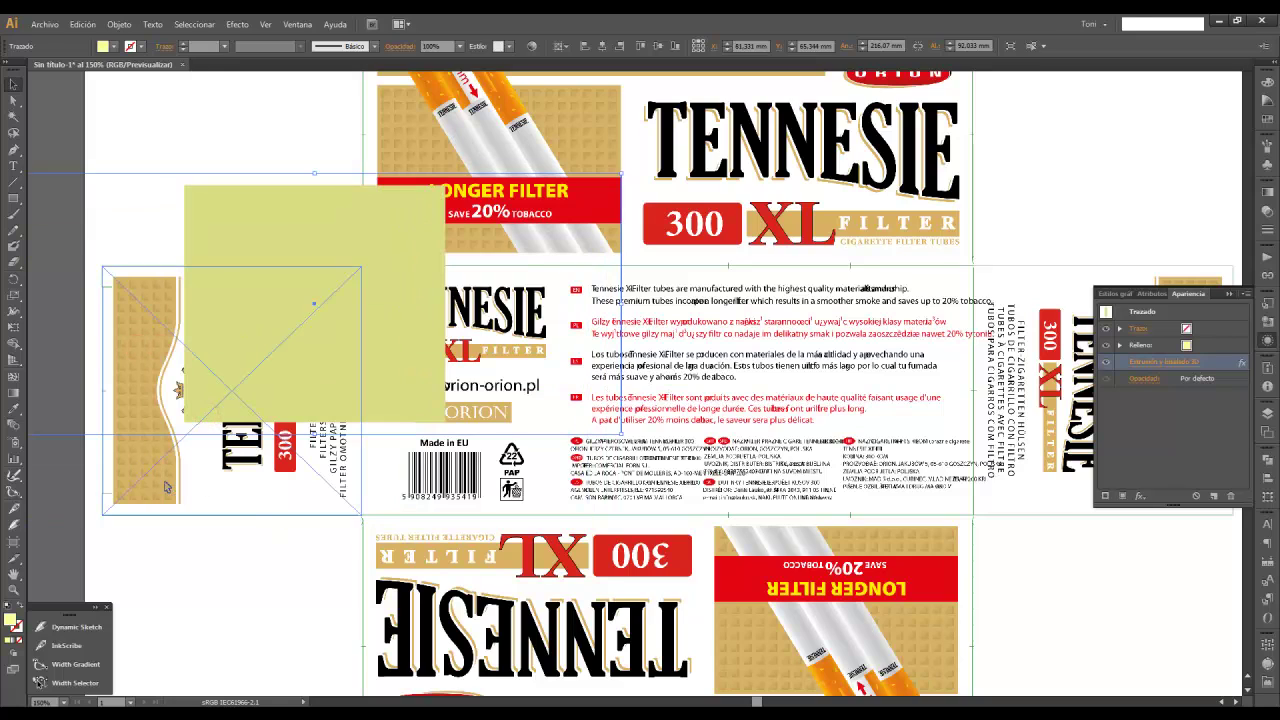
click(167, 487)
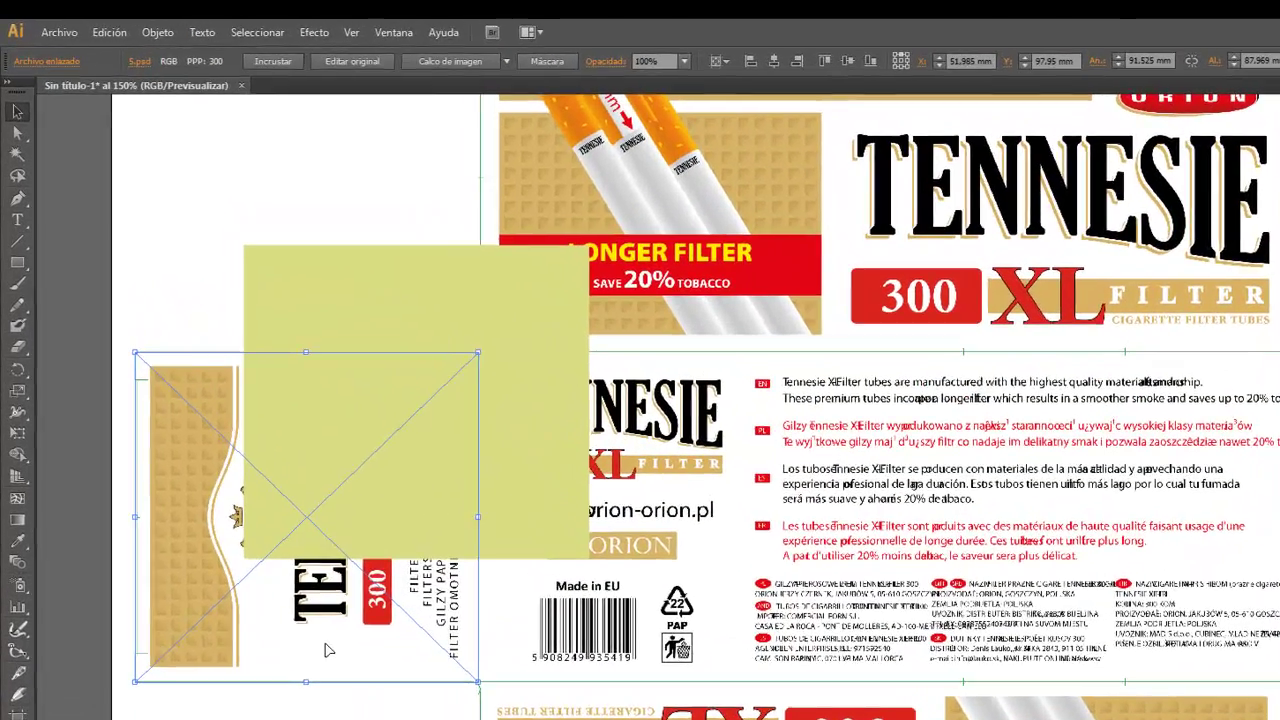
shift+click(326, 282)
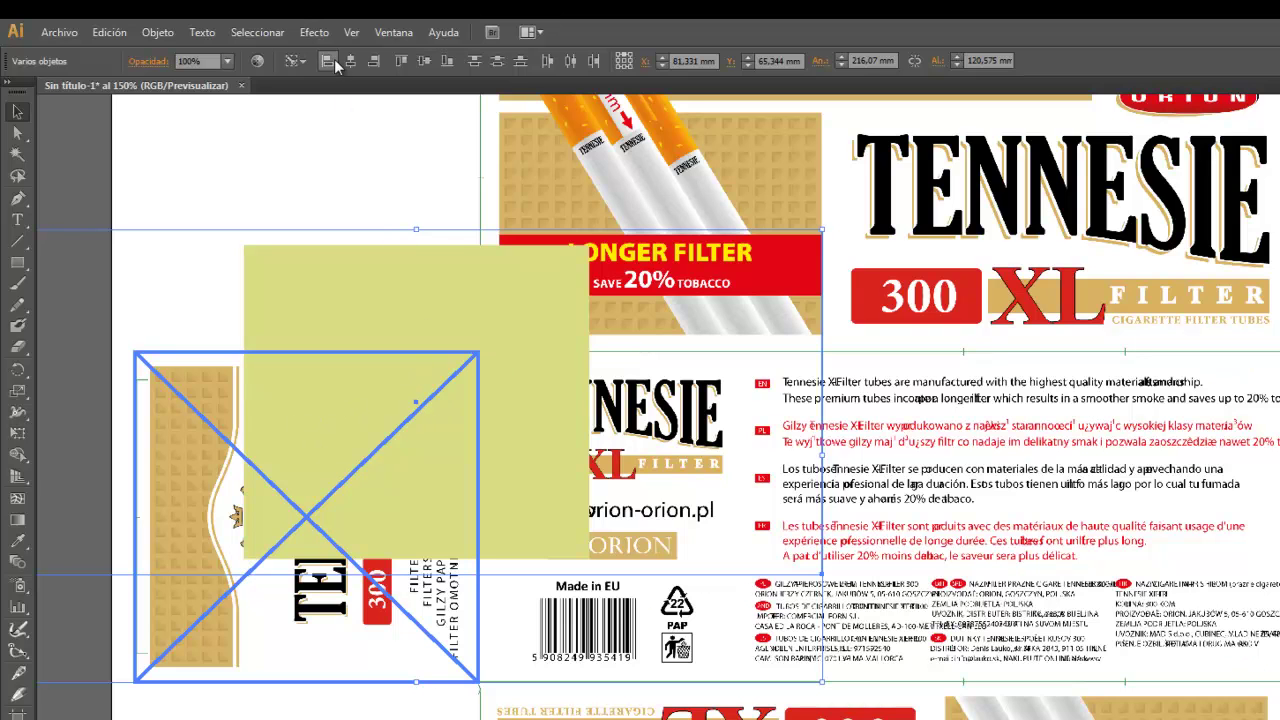
click(424, 61)
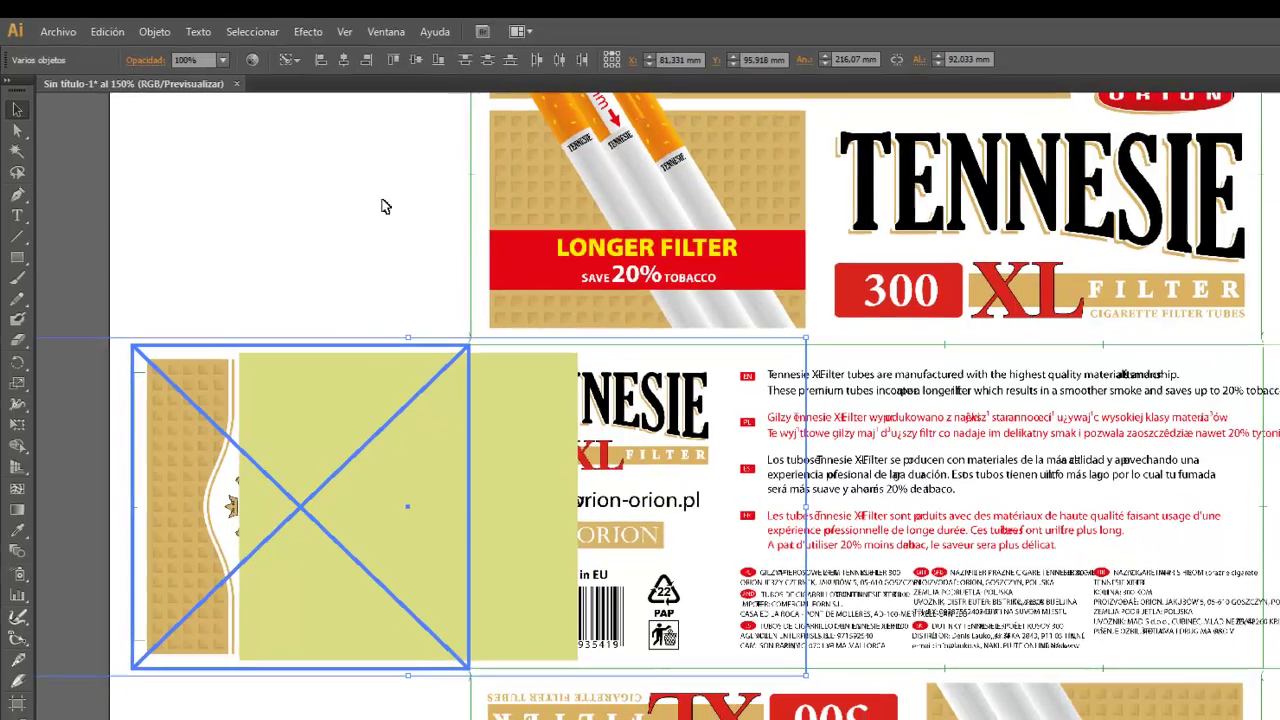
click(293, 220)
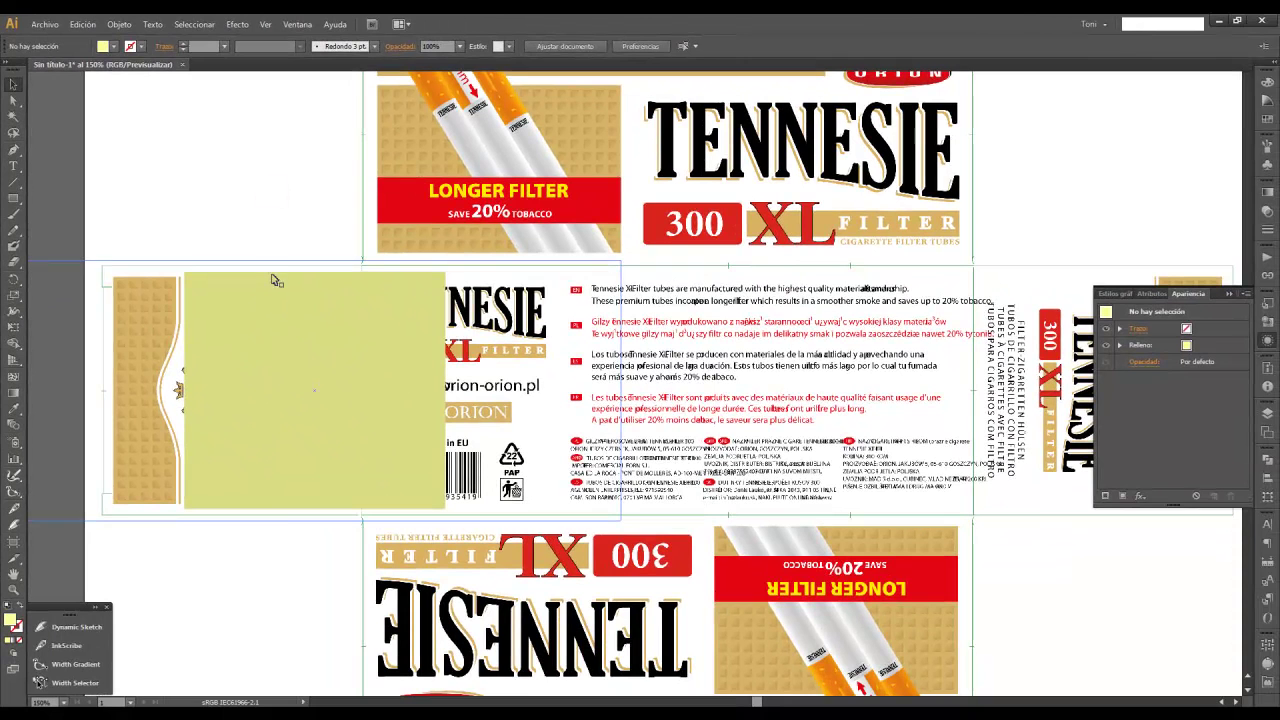
Zoom in on the left end panel and select the yellow rectangle.
click(306, 584)
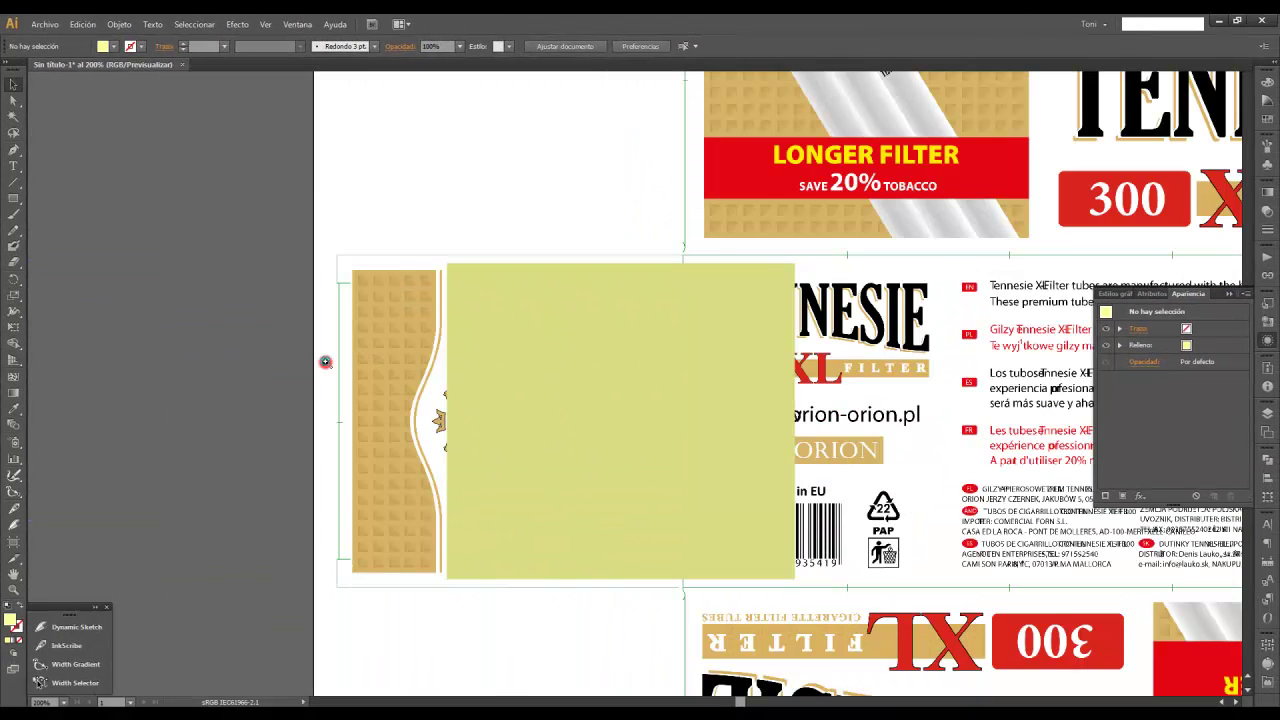
click(327, 363)
click(503, 383)
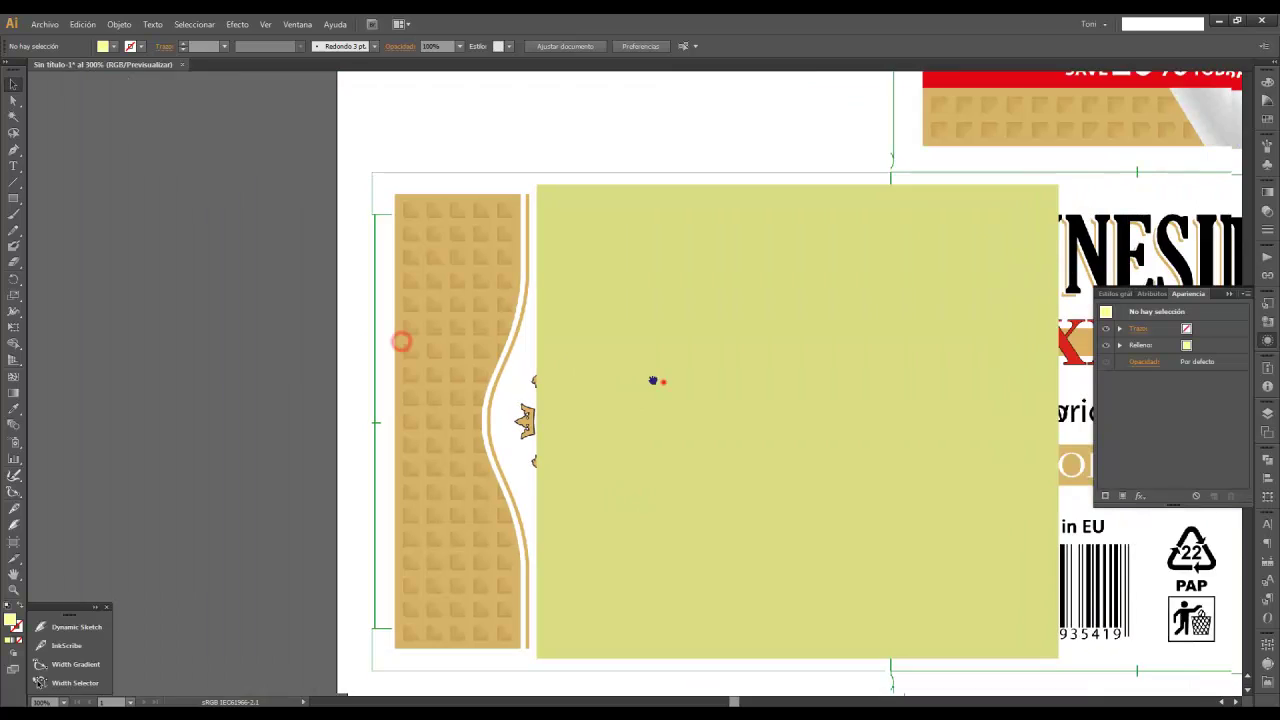
drag(652, 381, 449, 384)
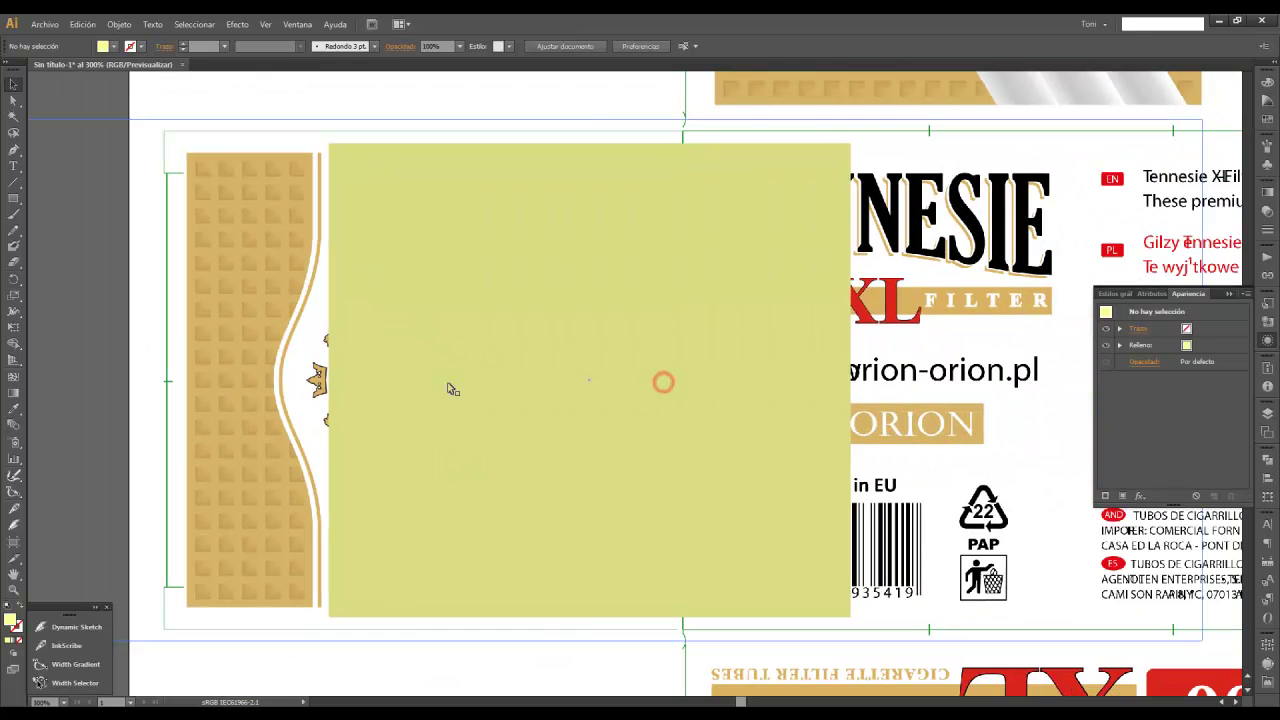
click(460, 323)
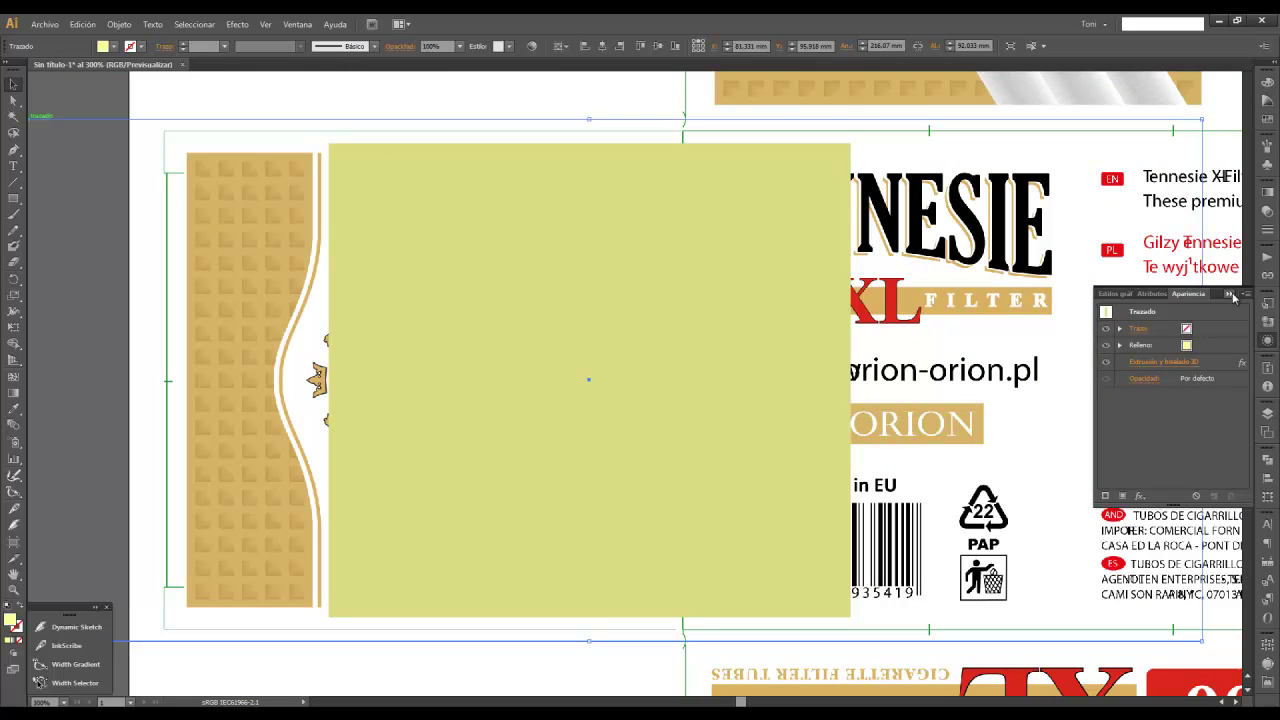
Show the Appearance panel and toggle the 3D extrusion effect off and on.
click(1231, 294)
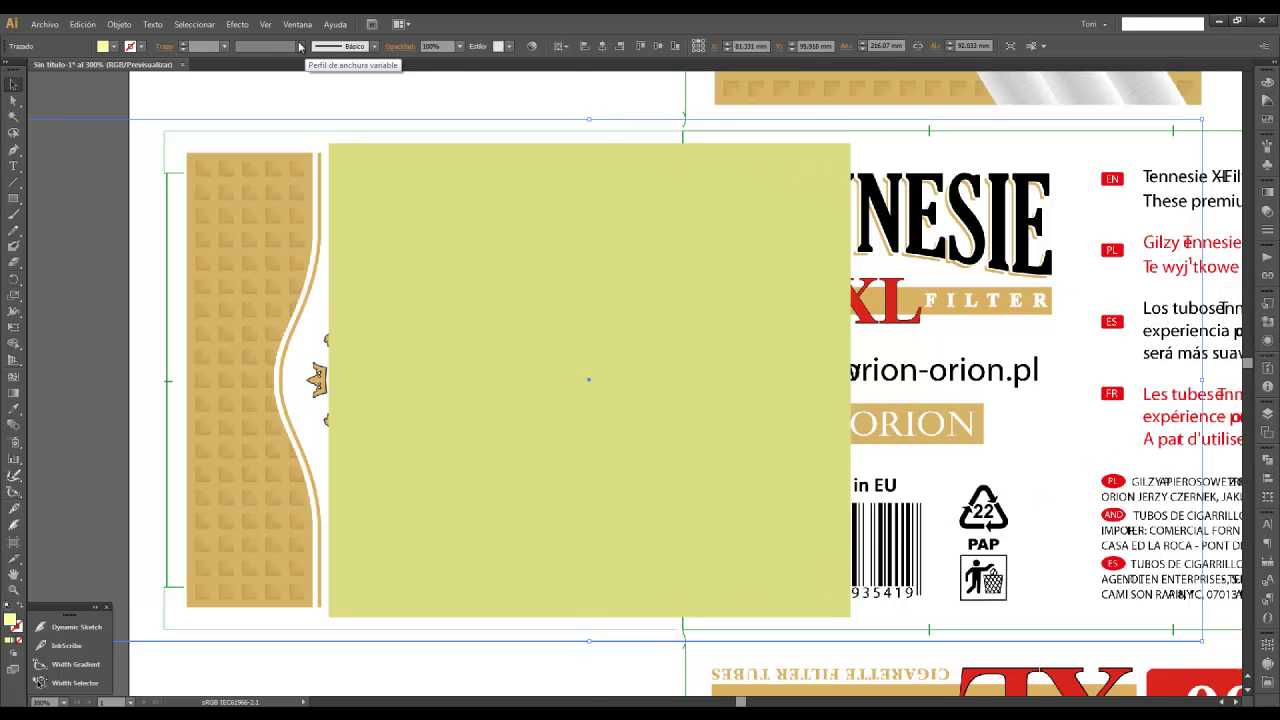
click(296, 24)
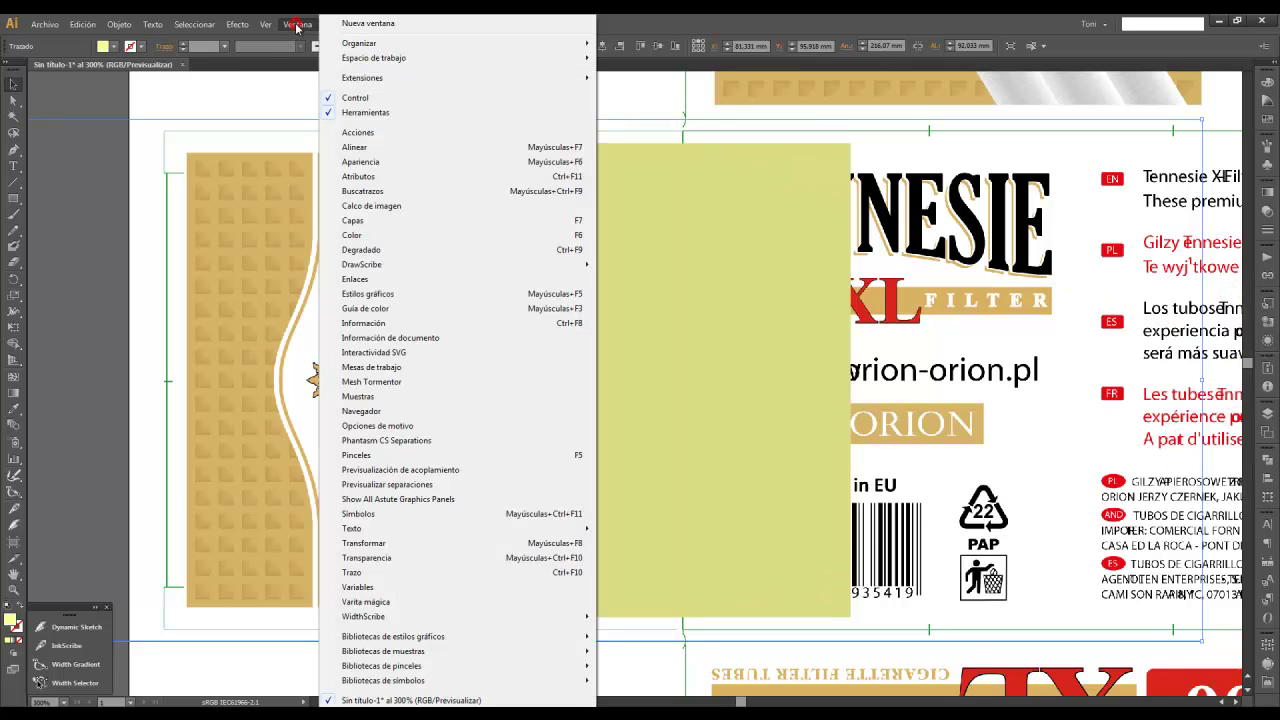
click(370, 162)
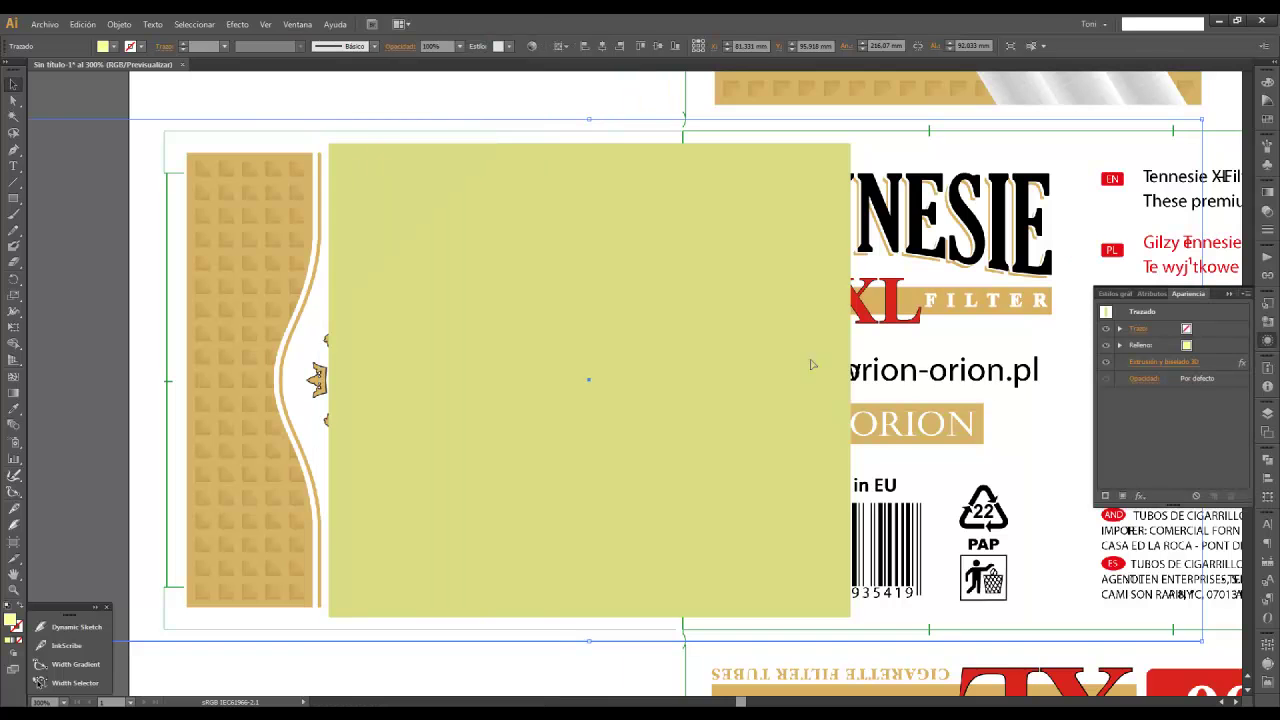
click(1106, 364)
click(1106, 364)
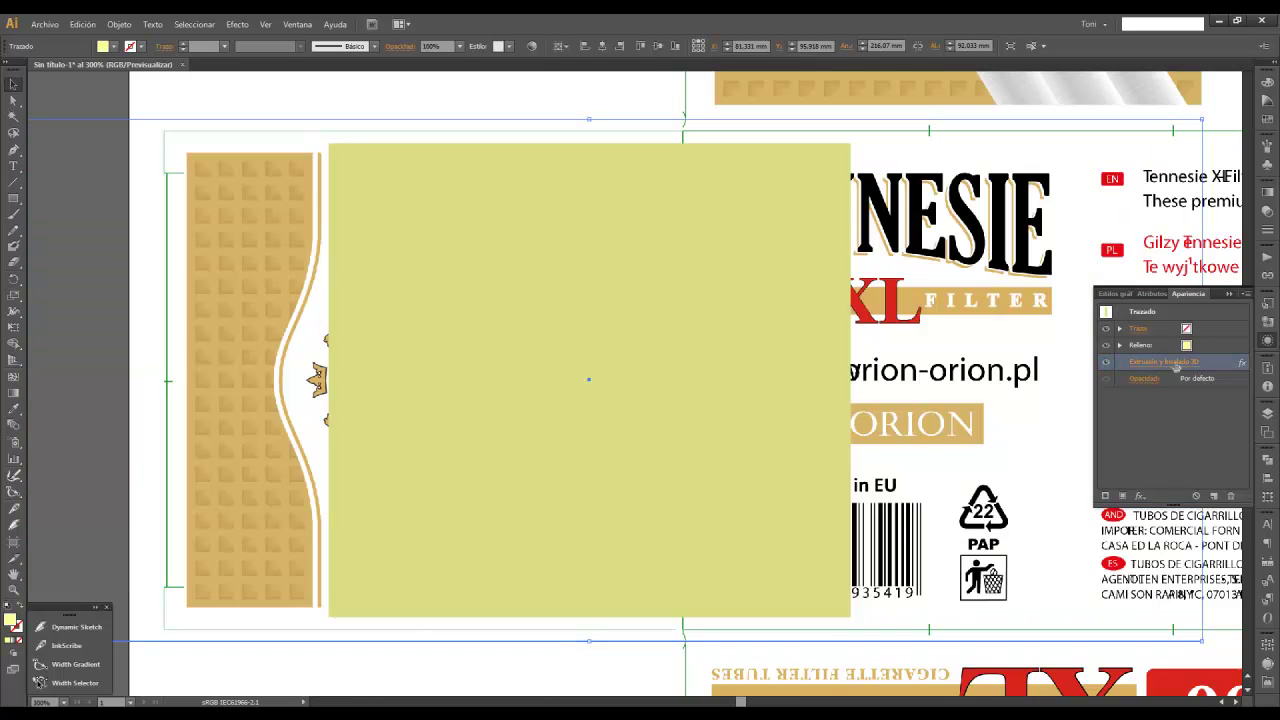
Preview a trial rotation of the box in the 3D options, then cancel it.
click(1175, 364)
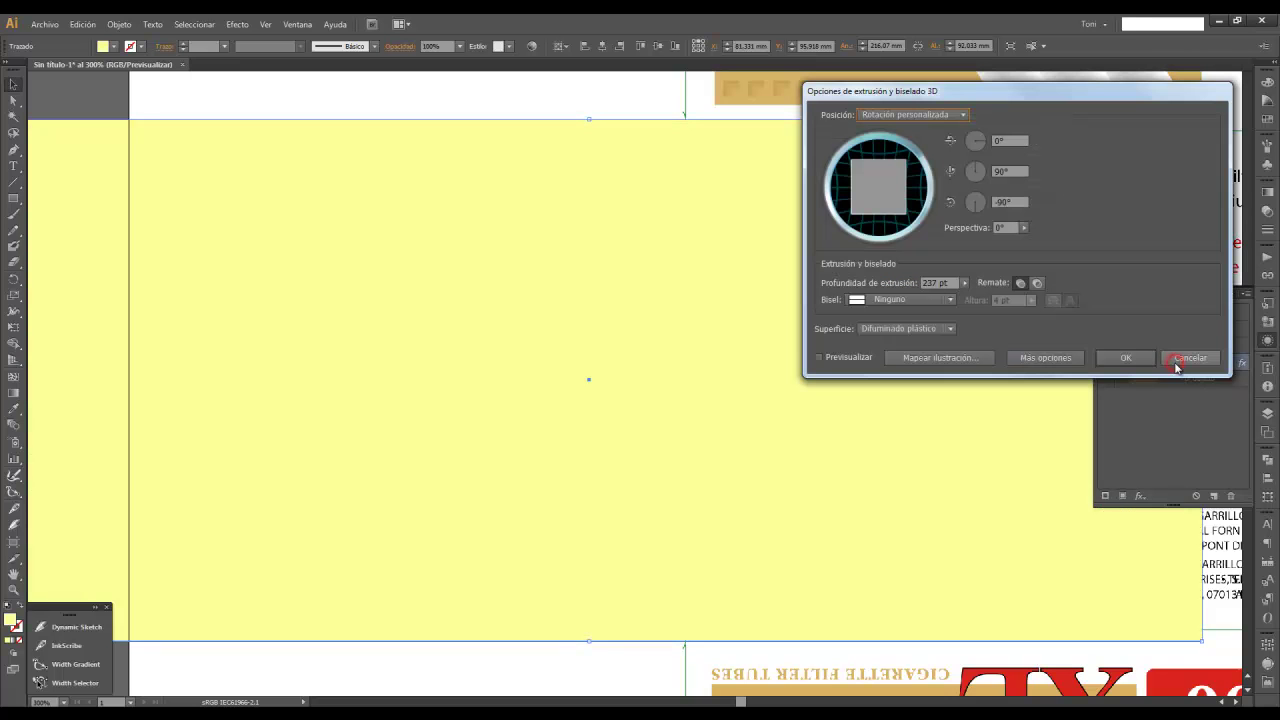
click(819, 358)
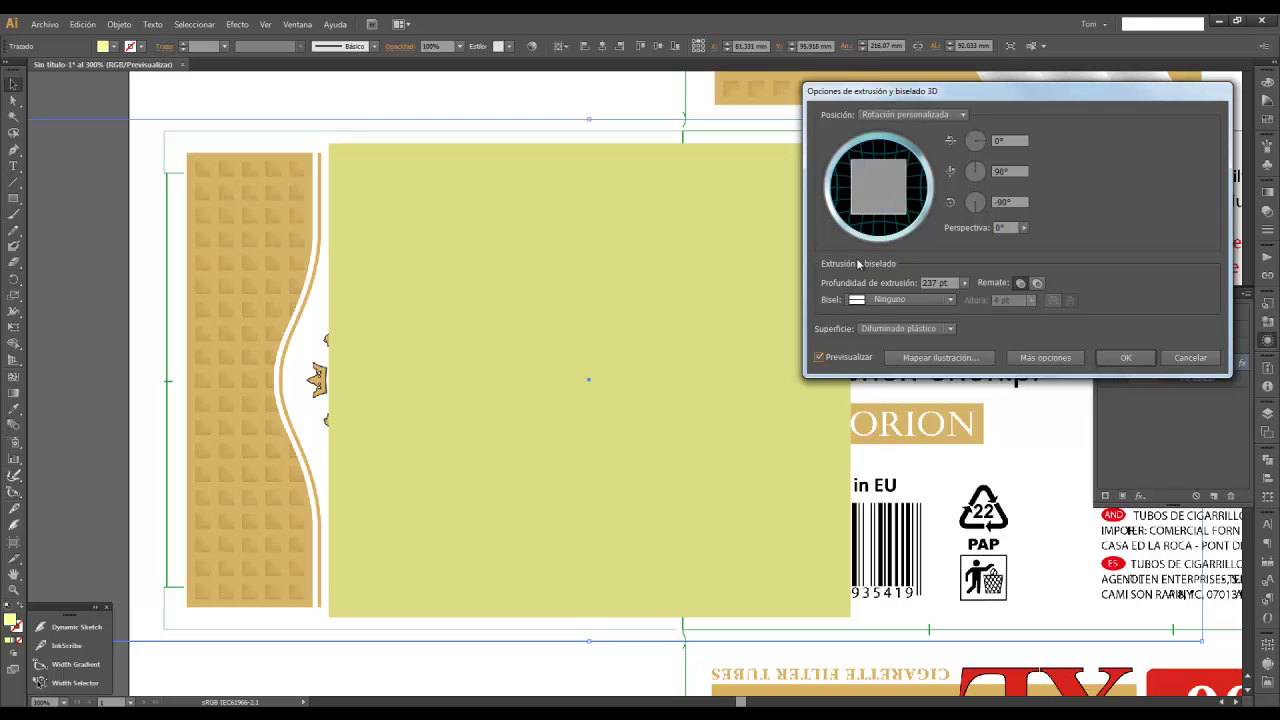
drag(852, 213, 870, 197)
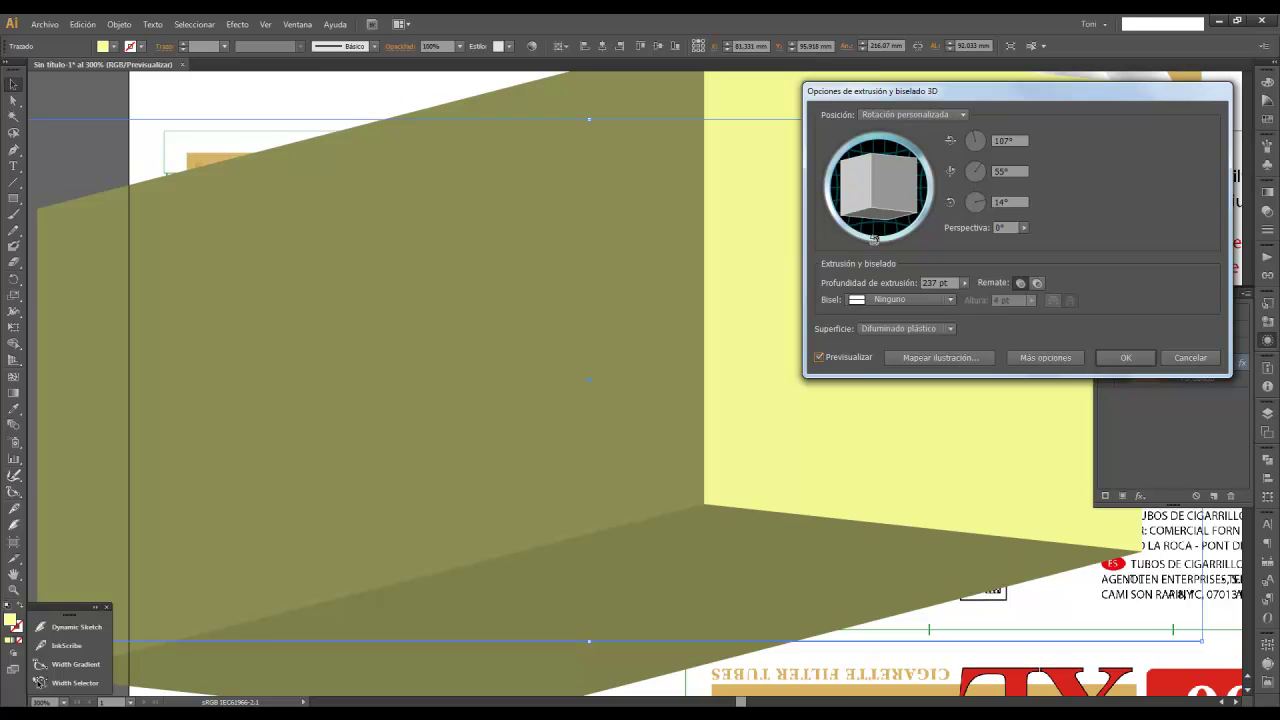
click(1175, 357)
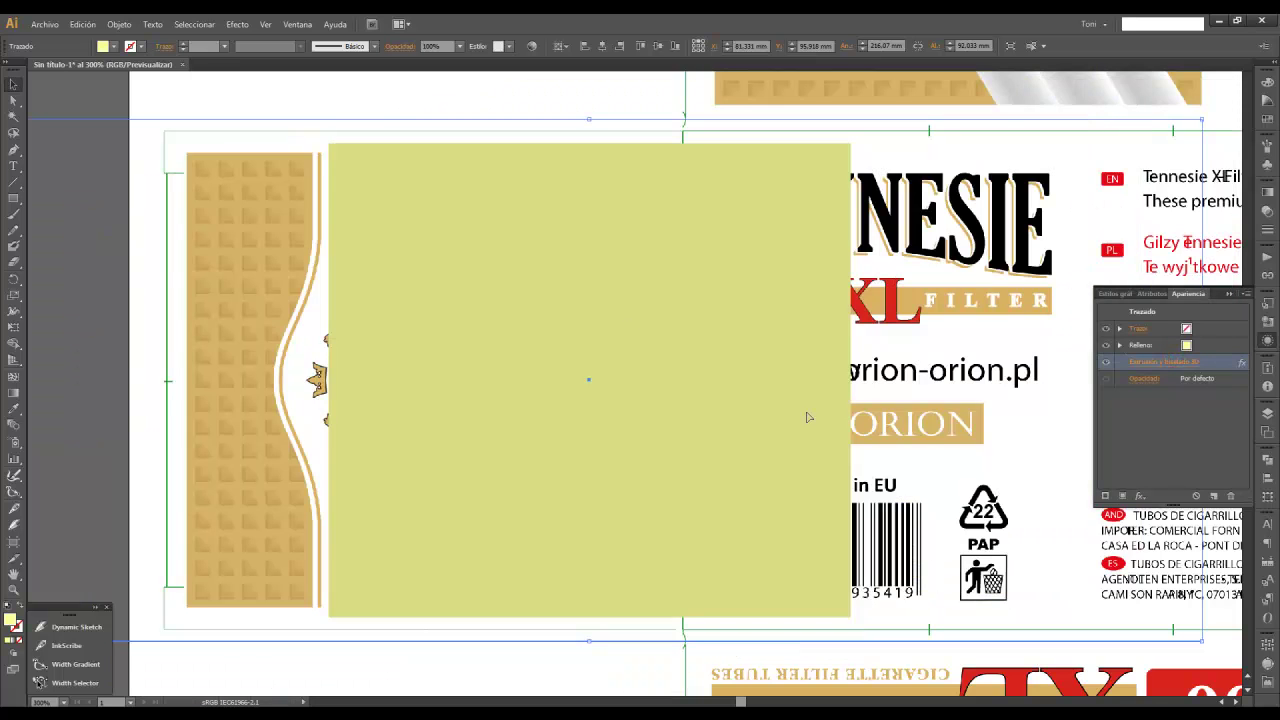
Set the extrusion depth to 249 pt with preview on and confirm.
click(1139, 363)
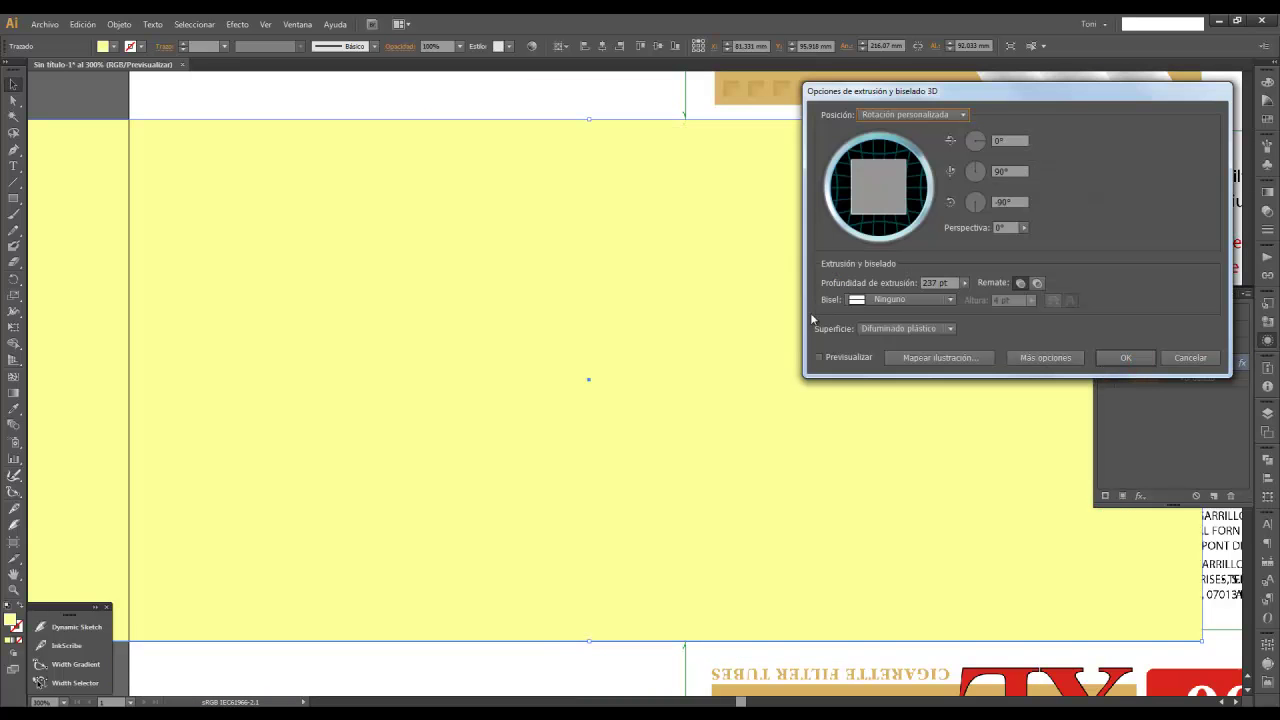
click(820, 357)
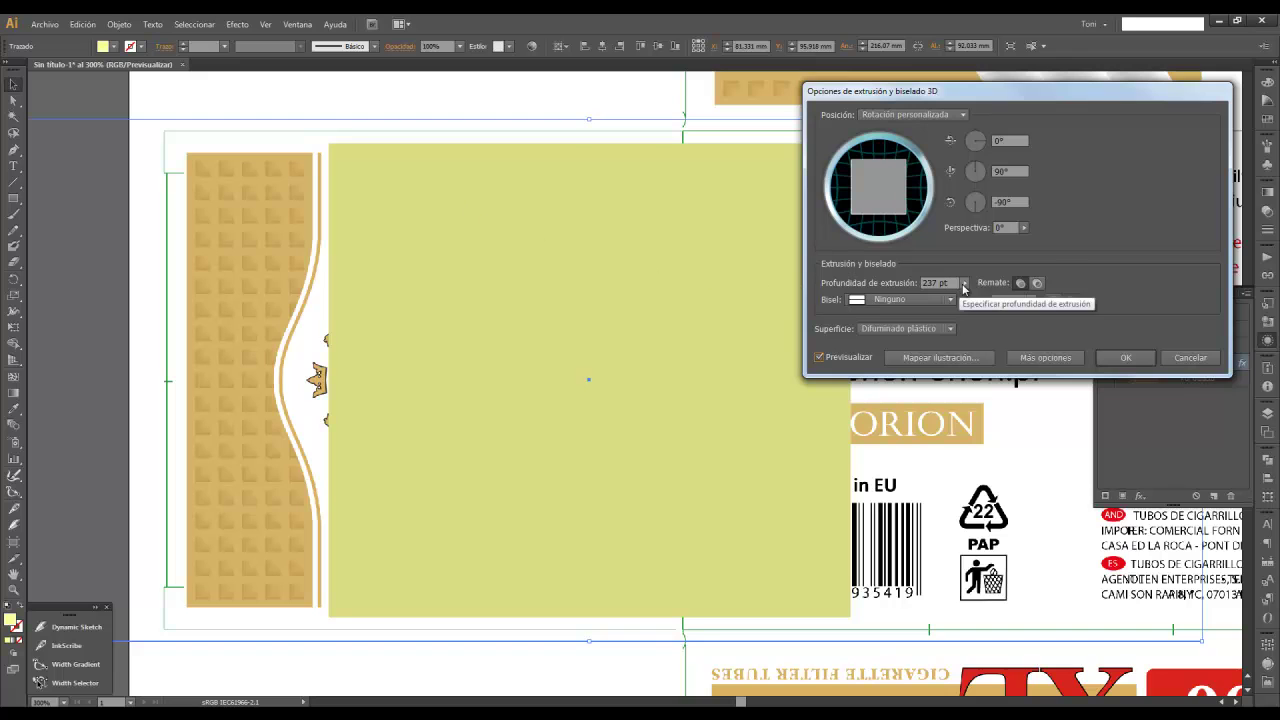
drag(964, 288, 903, 297)
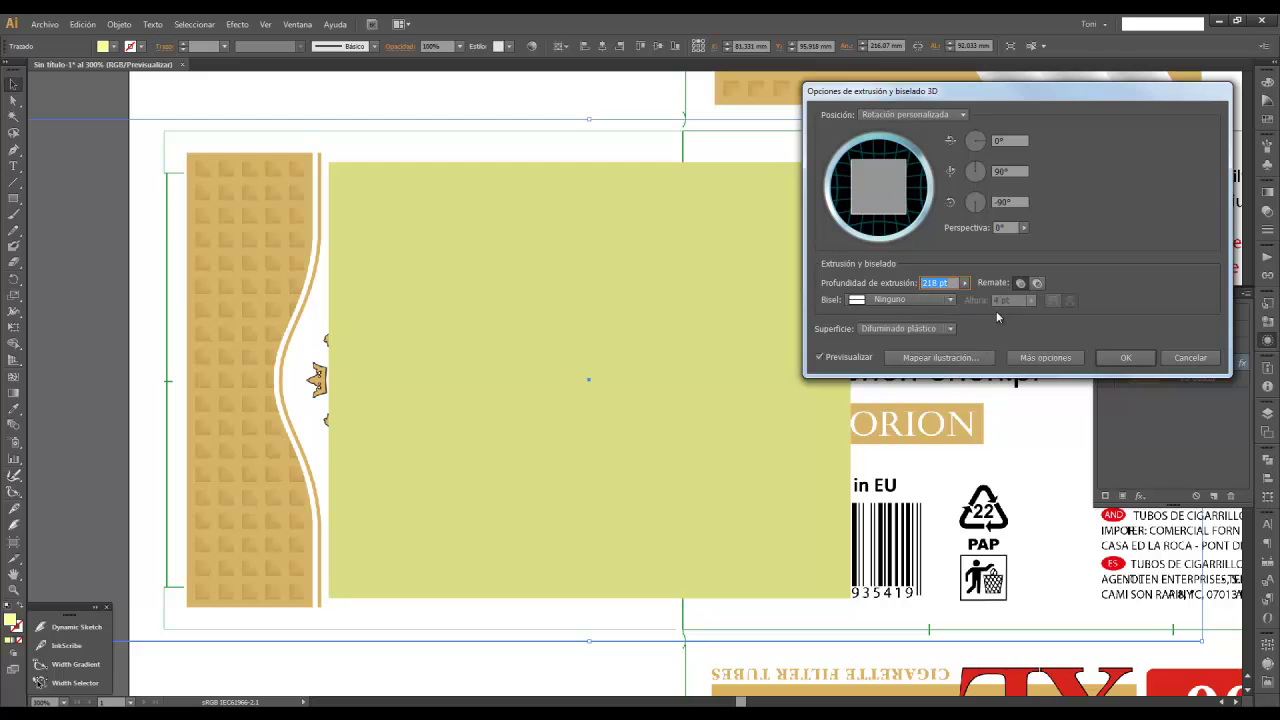
key(Up)
key(Up)
key(Up)
key(Up)
key(Up)
key(Up)
key(Up)
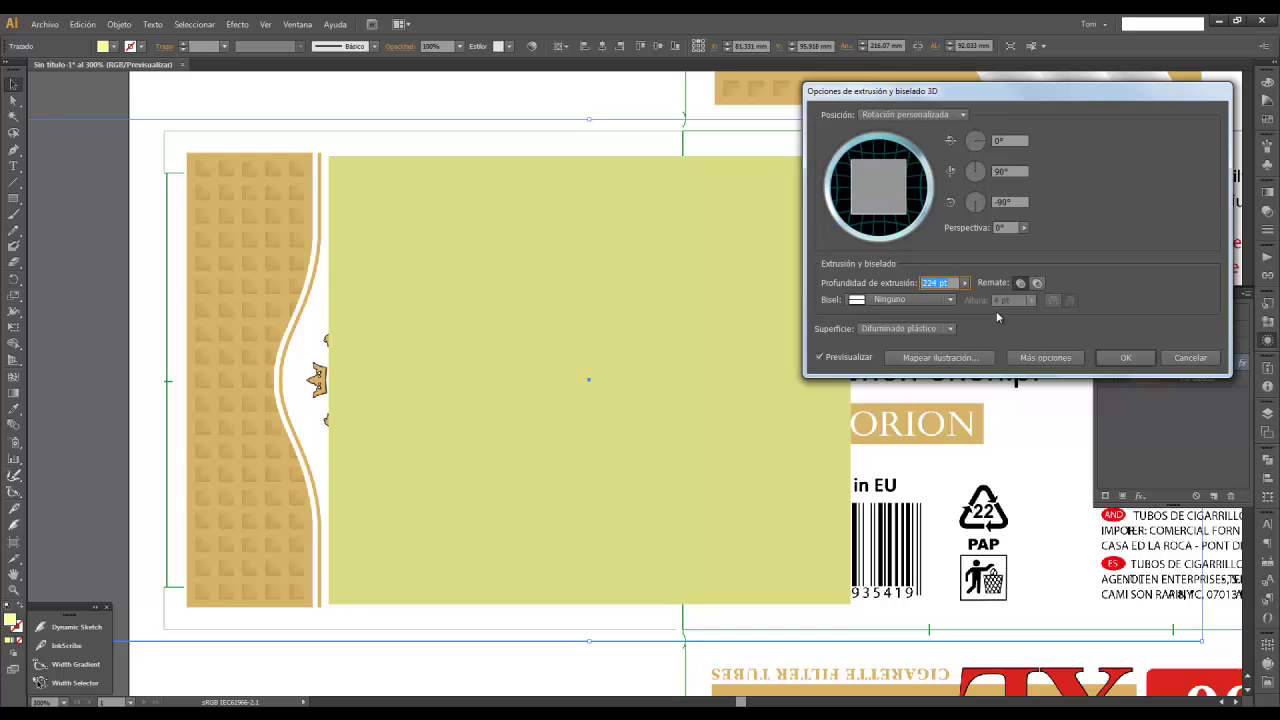
key(Up)
key(Up)
key(Up)
key(Up)
key(Up)
key(Up)
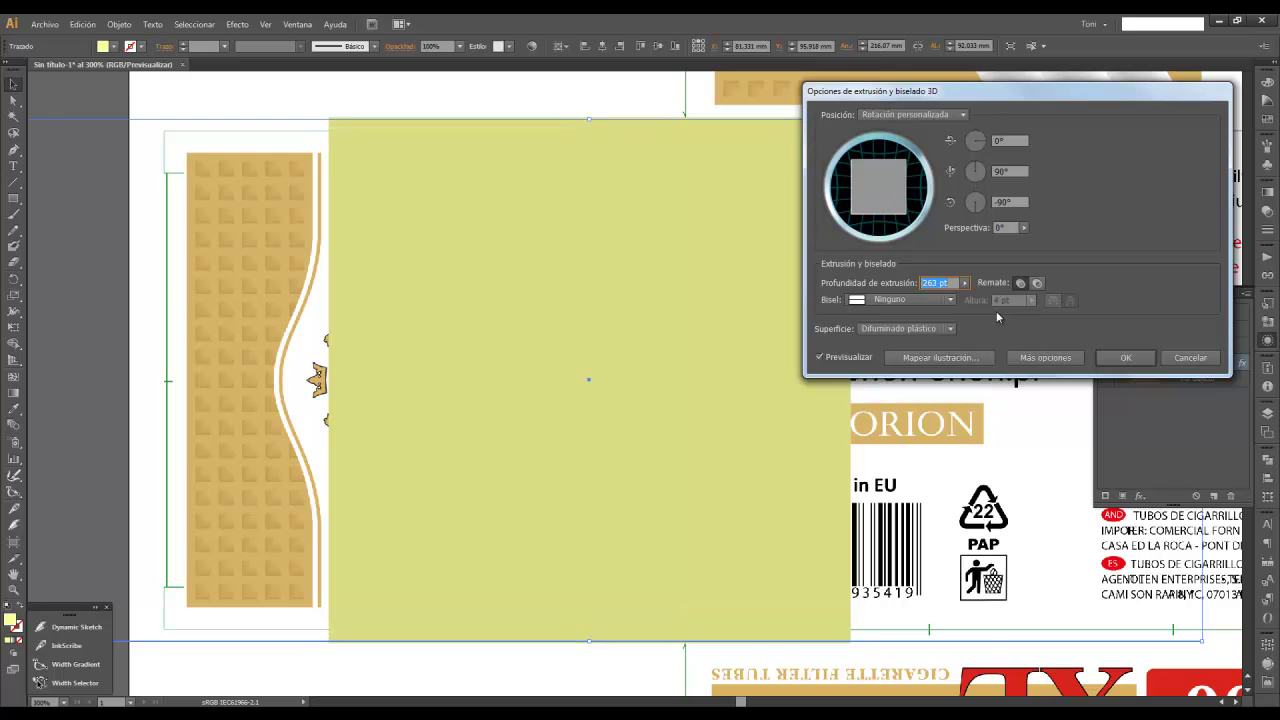
key(Down)
key(Down)
key(Down)
key(Down)
key(Down)
key(Down)
key(Down)
key(Down)
key(Down)
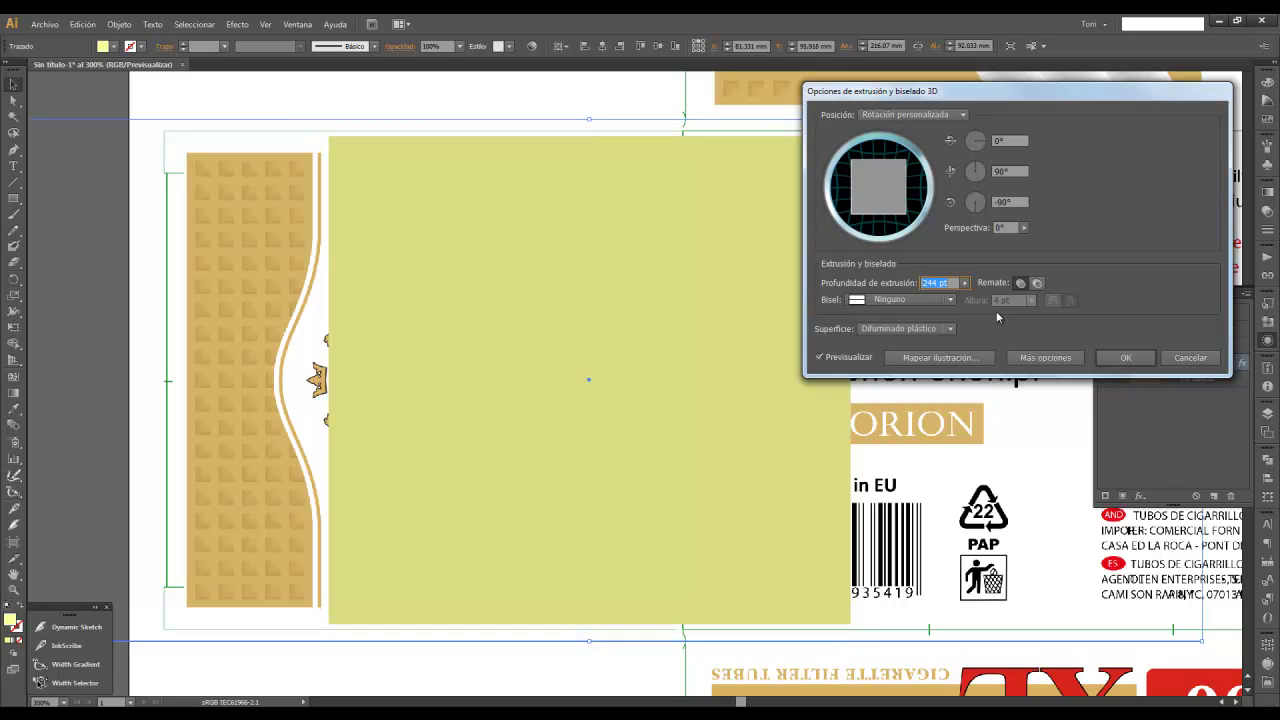
key(Up)
key(Up)
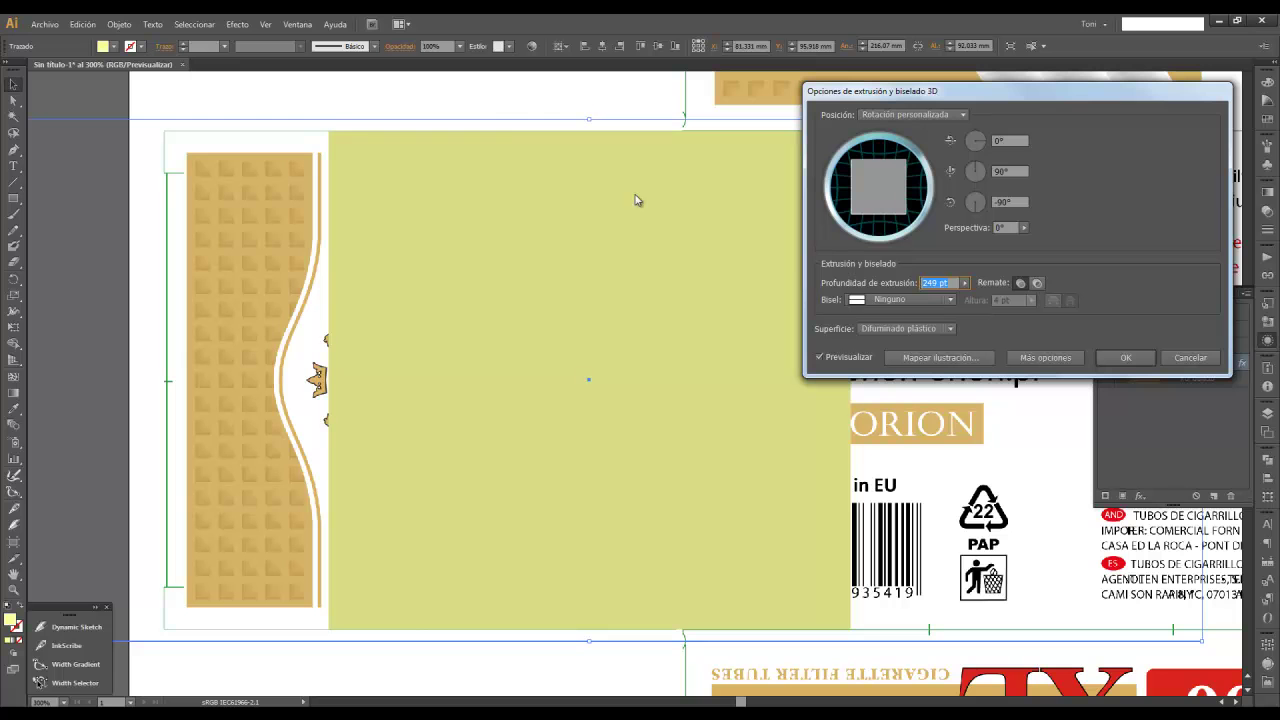
key(Return)
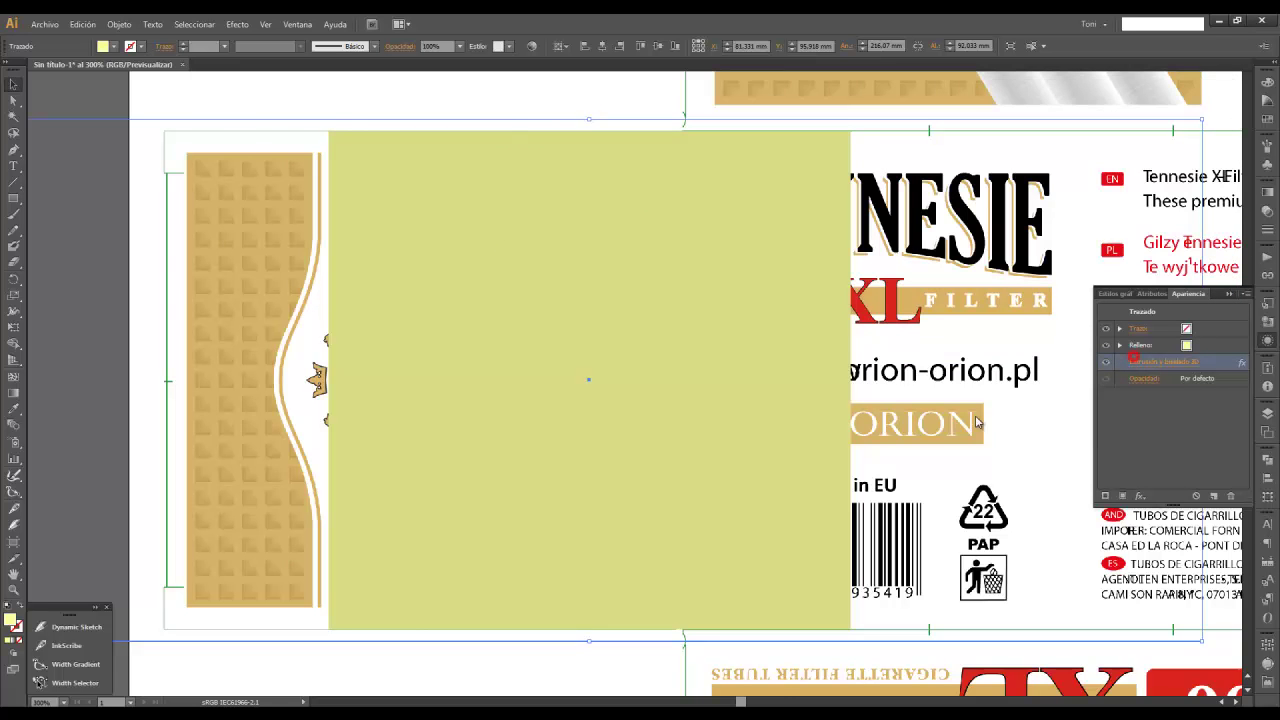
Move the yellow rectangle below-left of the dieline.
scroll(587, 360, down, 1)
alt+scroll(587, 360, down, 4)
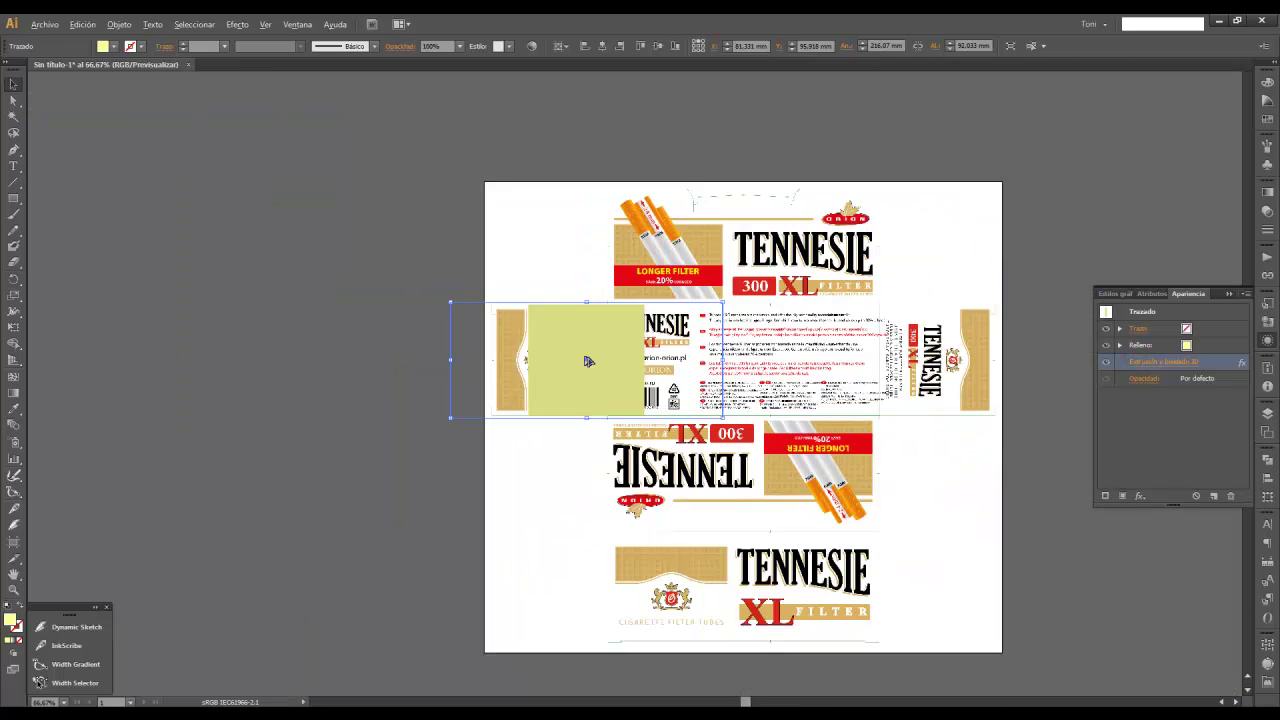
alt+scroll(587, 360, down, 1)
drag(563, 446, 516, 482)
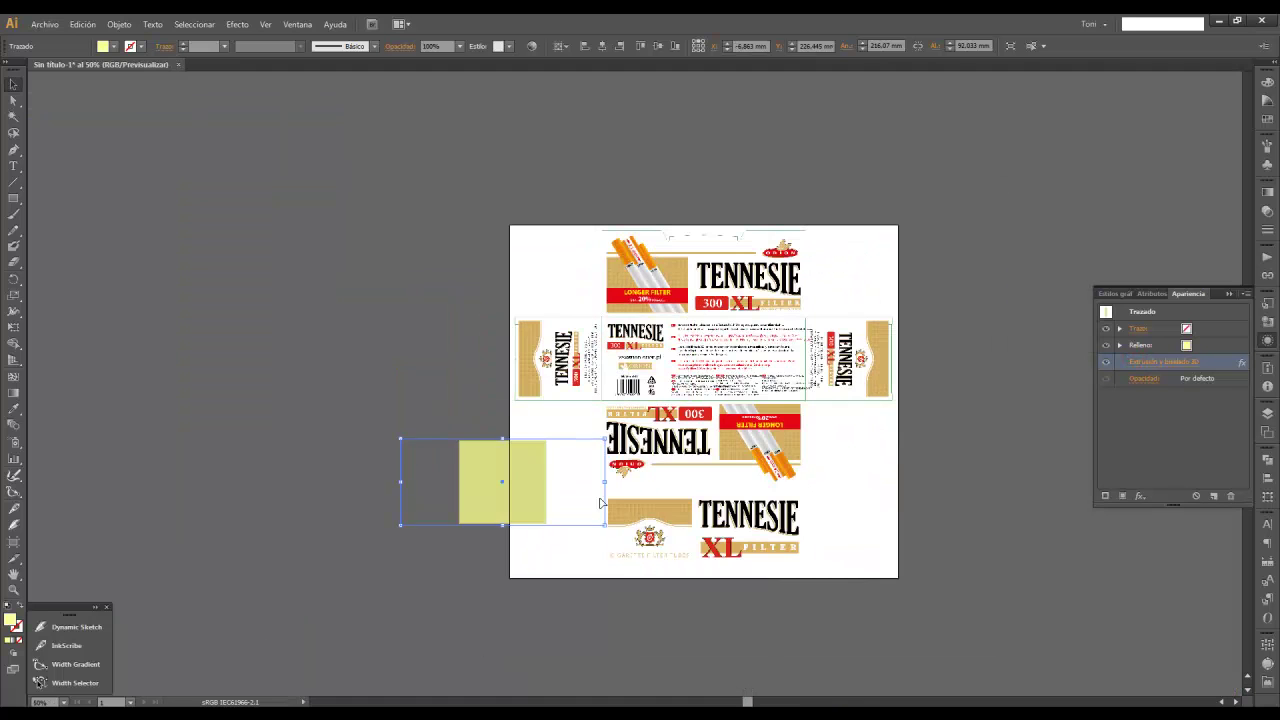
Give the extrusion 31° perspective and rotation −69°, 36°, −166°, then apply.
click(1166, 362)
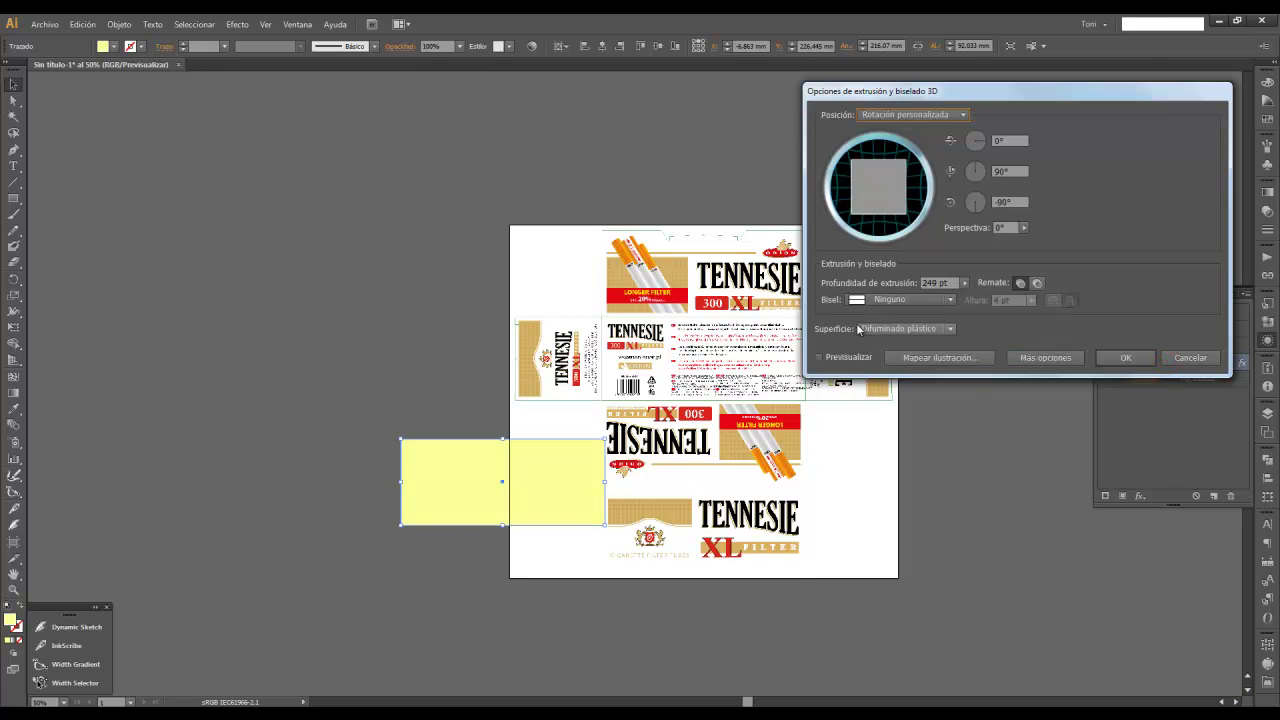
click(819, 357)
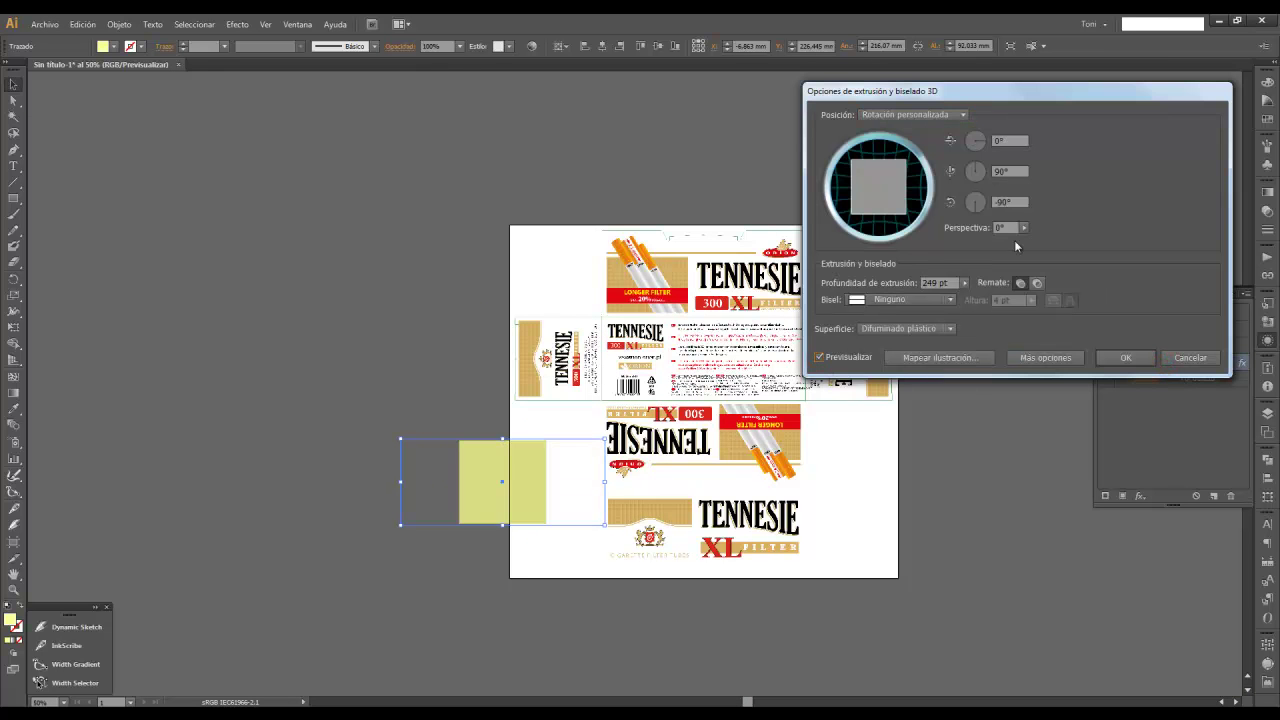
click(1024, 227)
drag(954, 240, 969, 240)
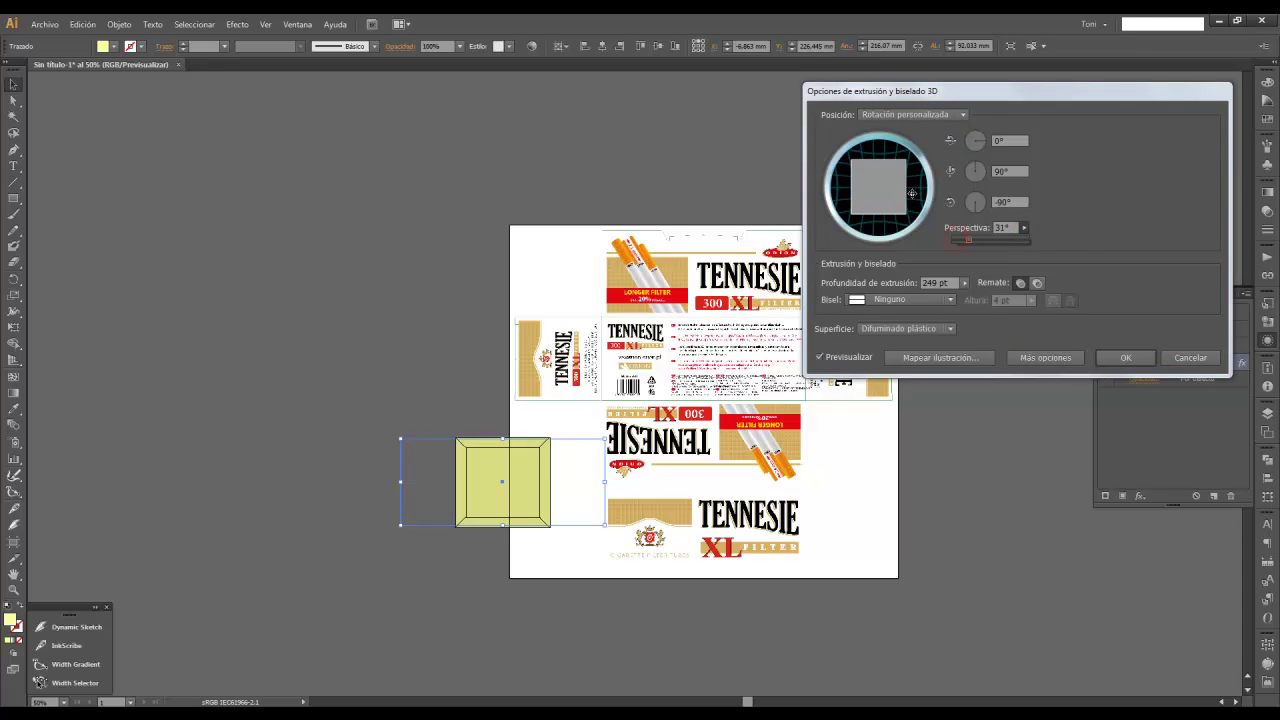
drag(880, 183, 883, 201)
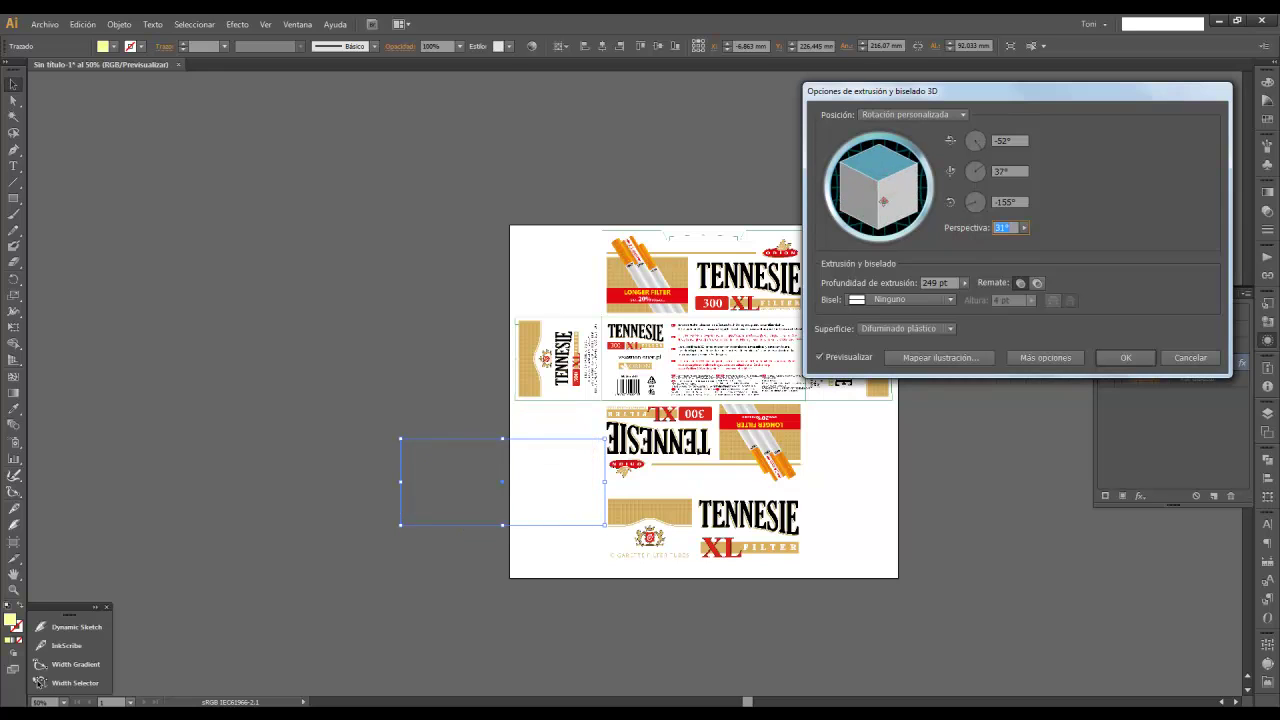
mouse_move(855, 217)
mouse_down()
mouse_move(857, 200)
mouse_move(877, 200)
mouse_move(866, 186)
mouse_move(880, 200)
mouse_move(890, 190)
mouse_move(876, 197)
mouse_up()
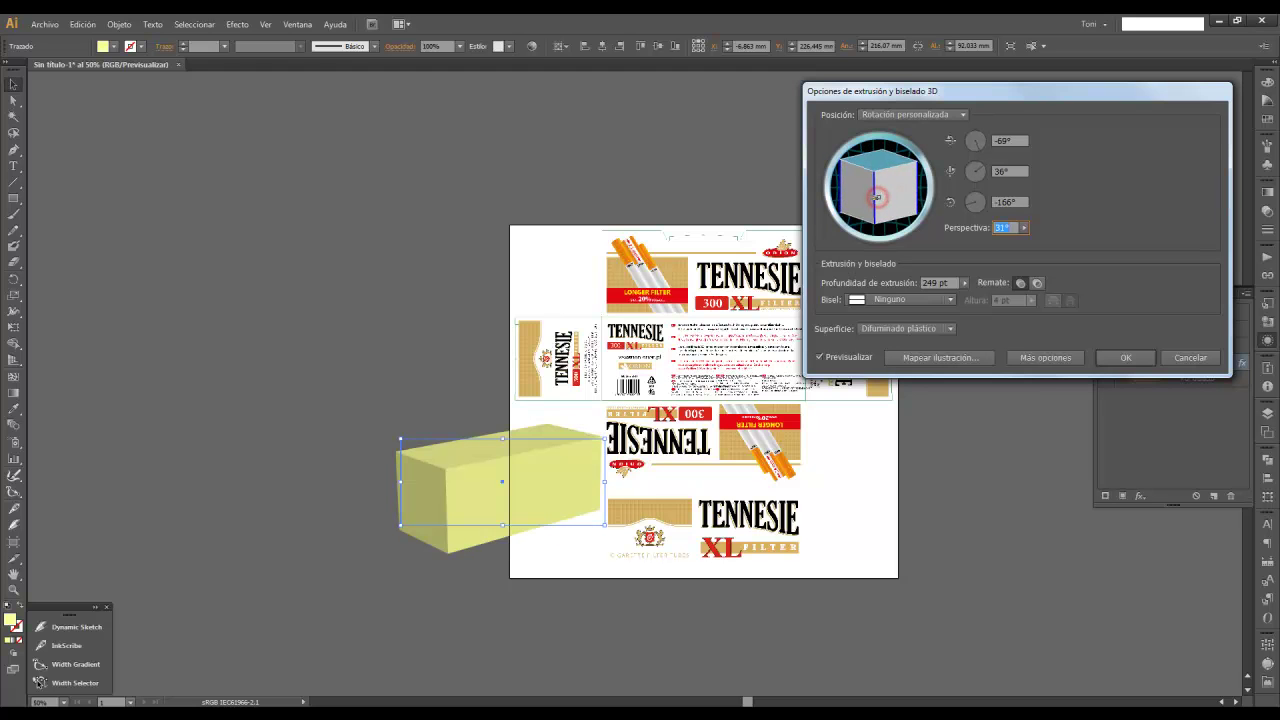
click(1117, 357)
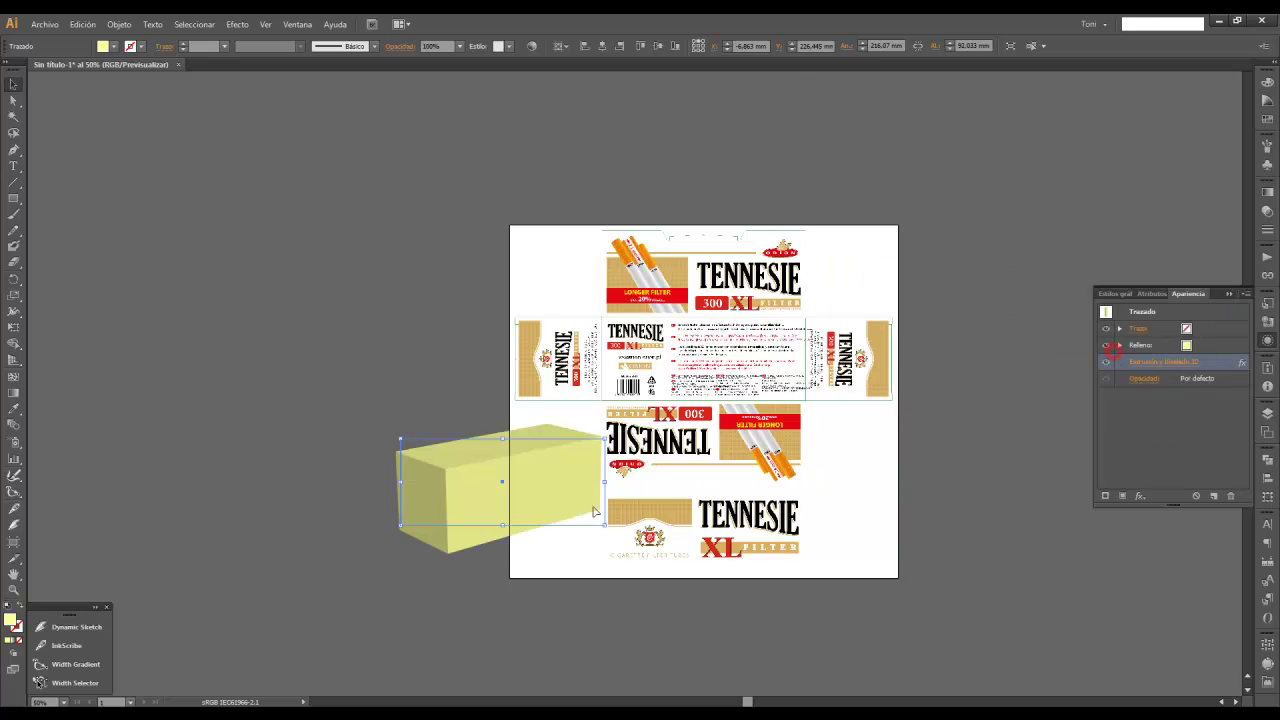
Move the yellow 3D block to the right of the dieline and zoom in.
drag(534, 500, 956, 502)
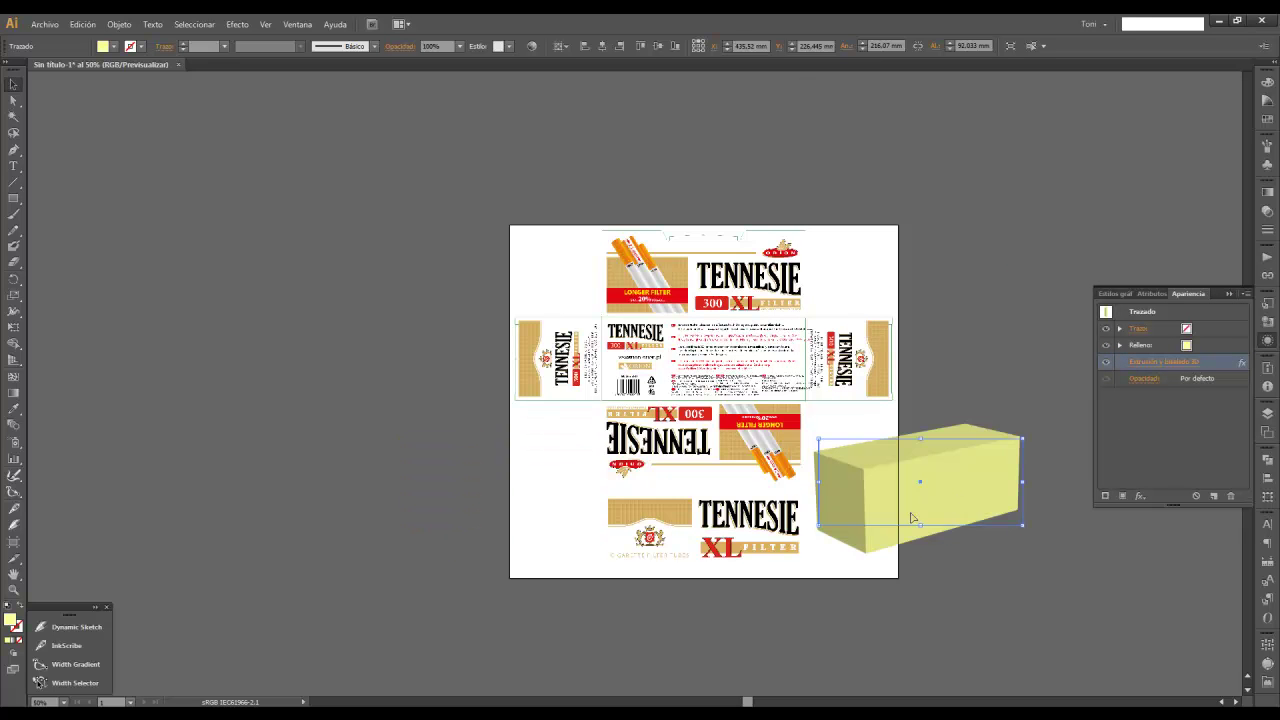
drag(949, 581, 758, 491)
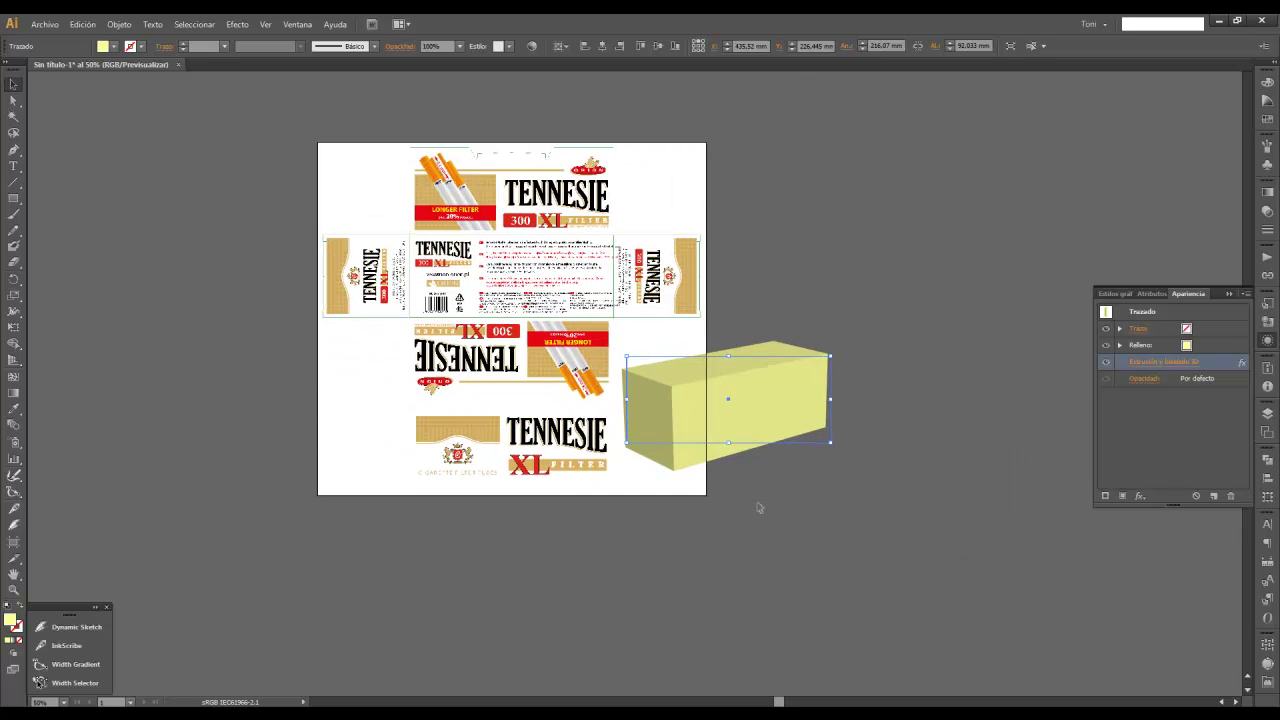
click(702, 388)
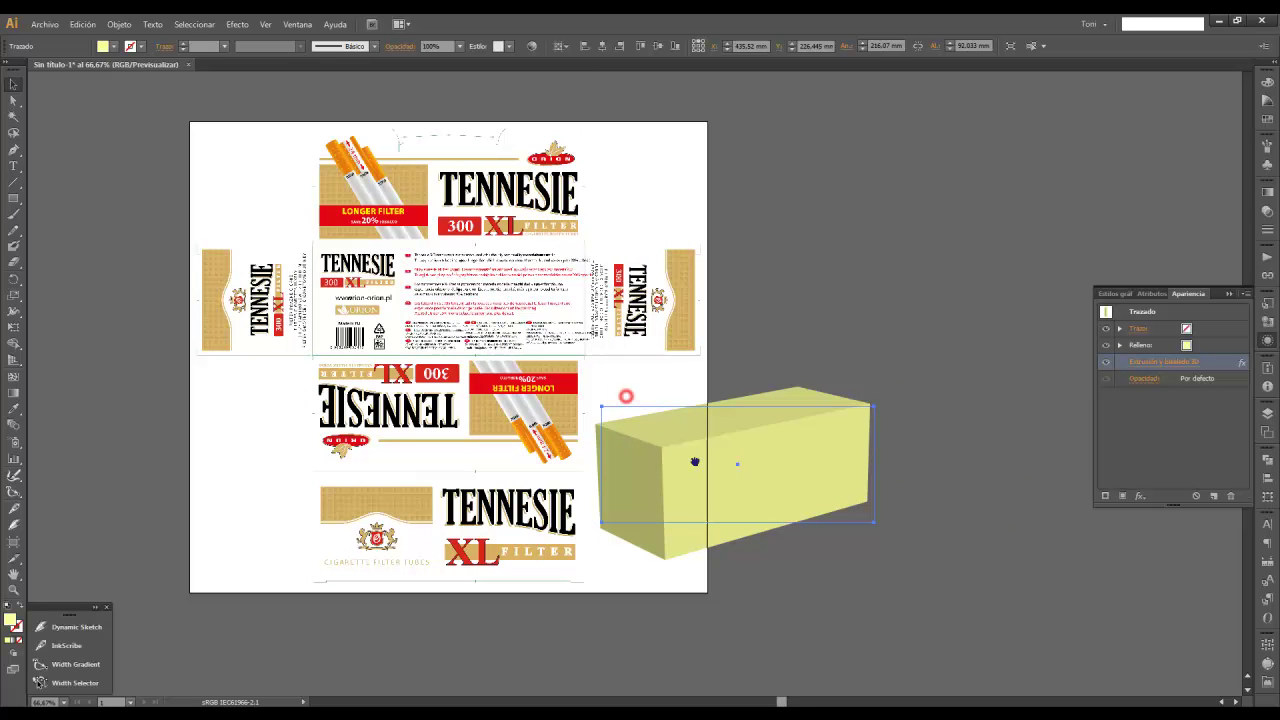
drag(704, 487, 714, 486)
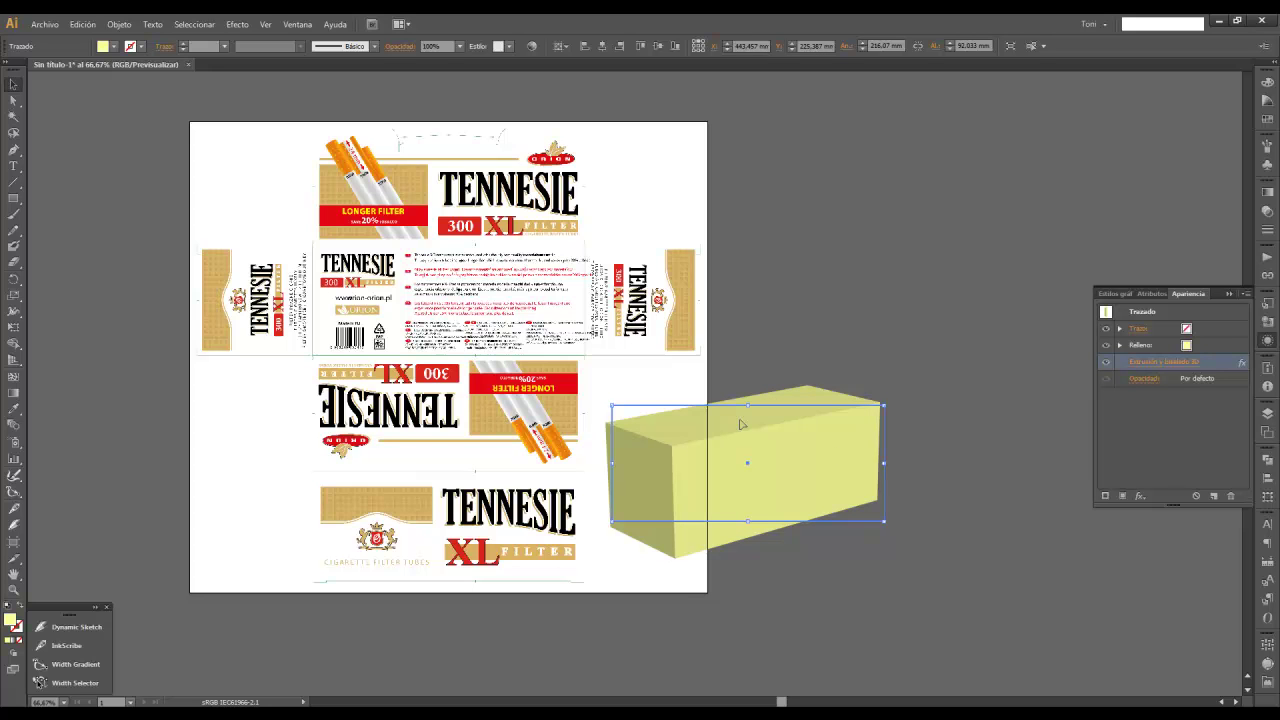
Readjust the block's 3D rotation to −71°, 24°, −170° and deselect.
click(1139, 370)
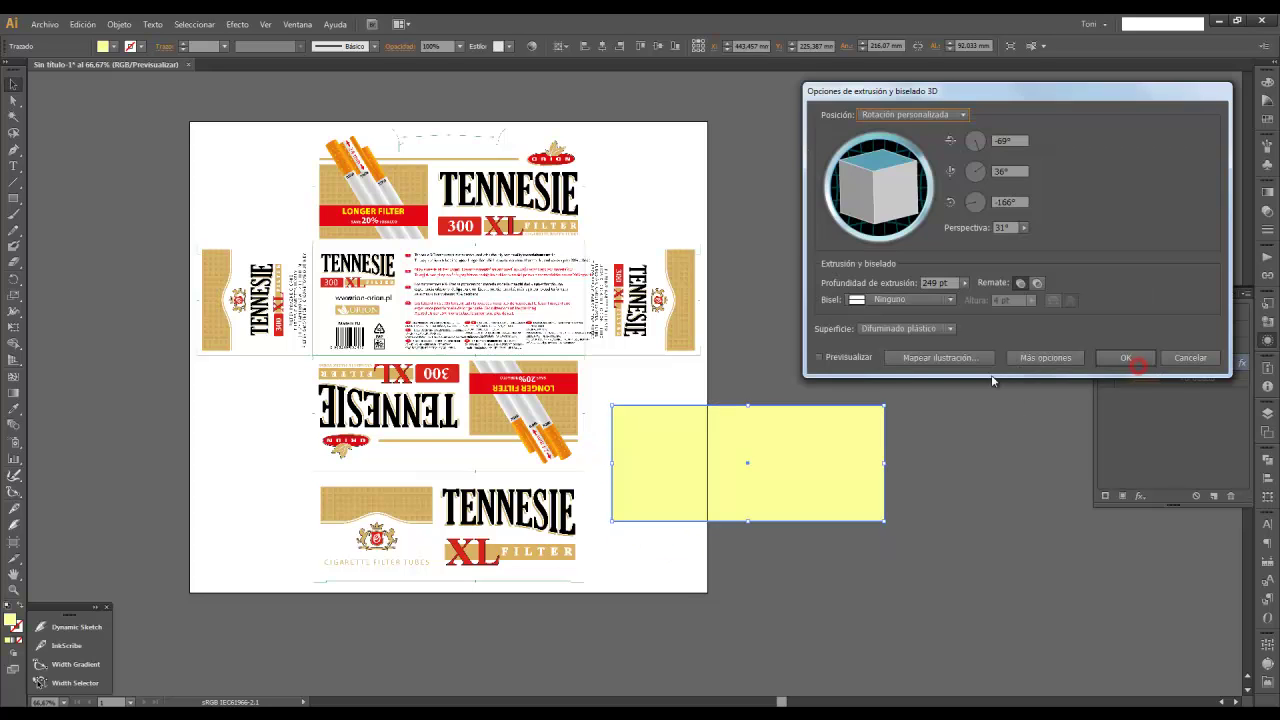
click(833, 357)
drag(868, 197, 881, 198)
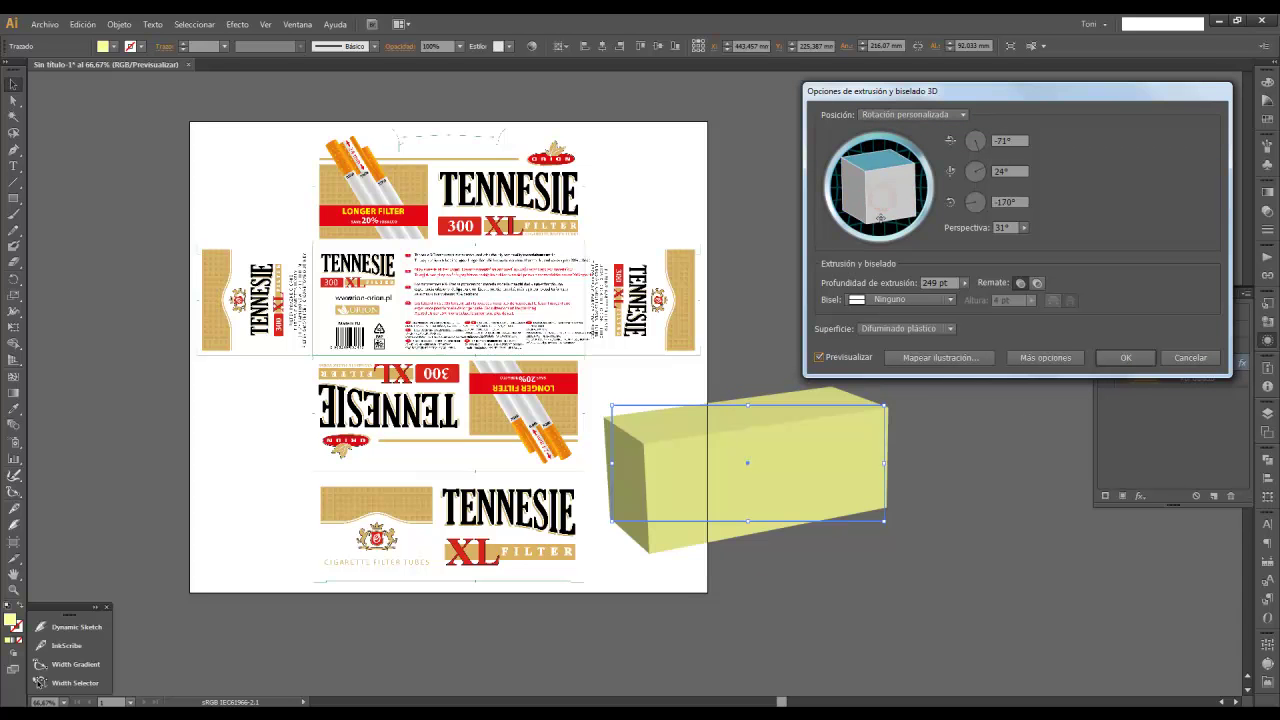
click(866, 202)
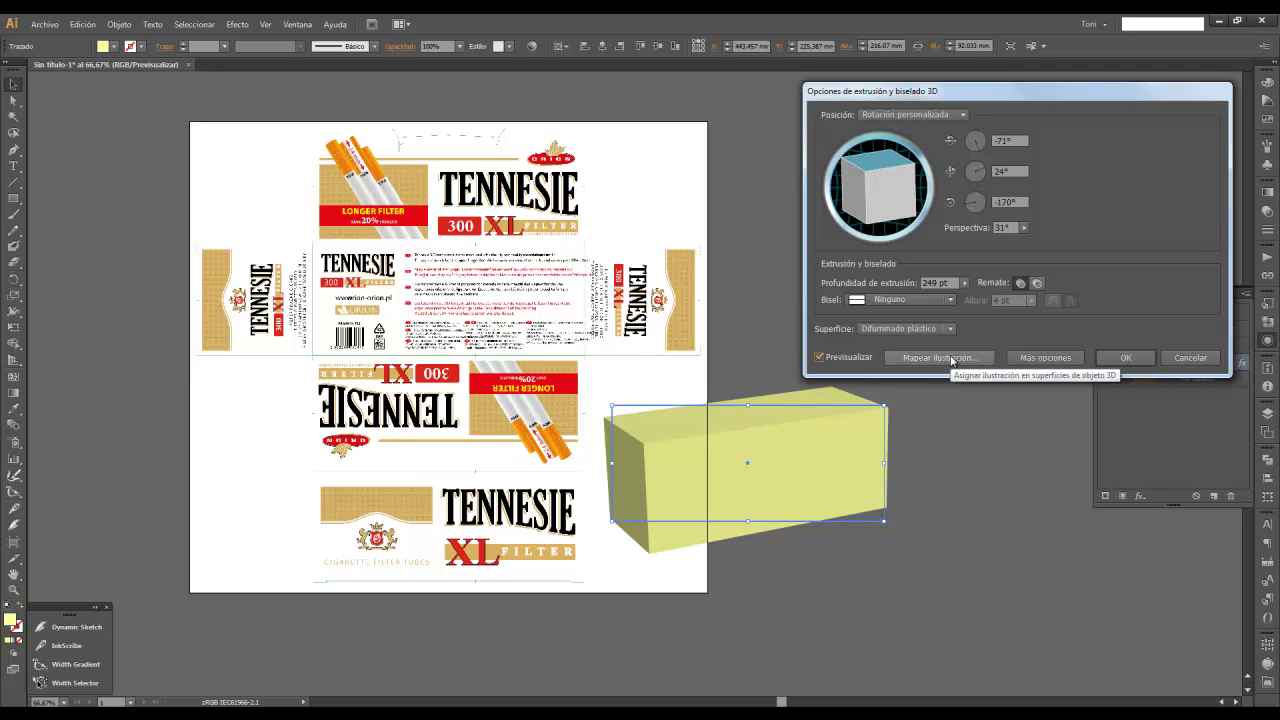
click(1172, 362)
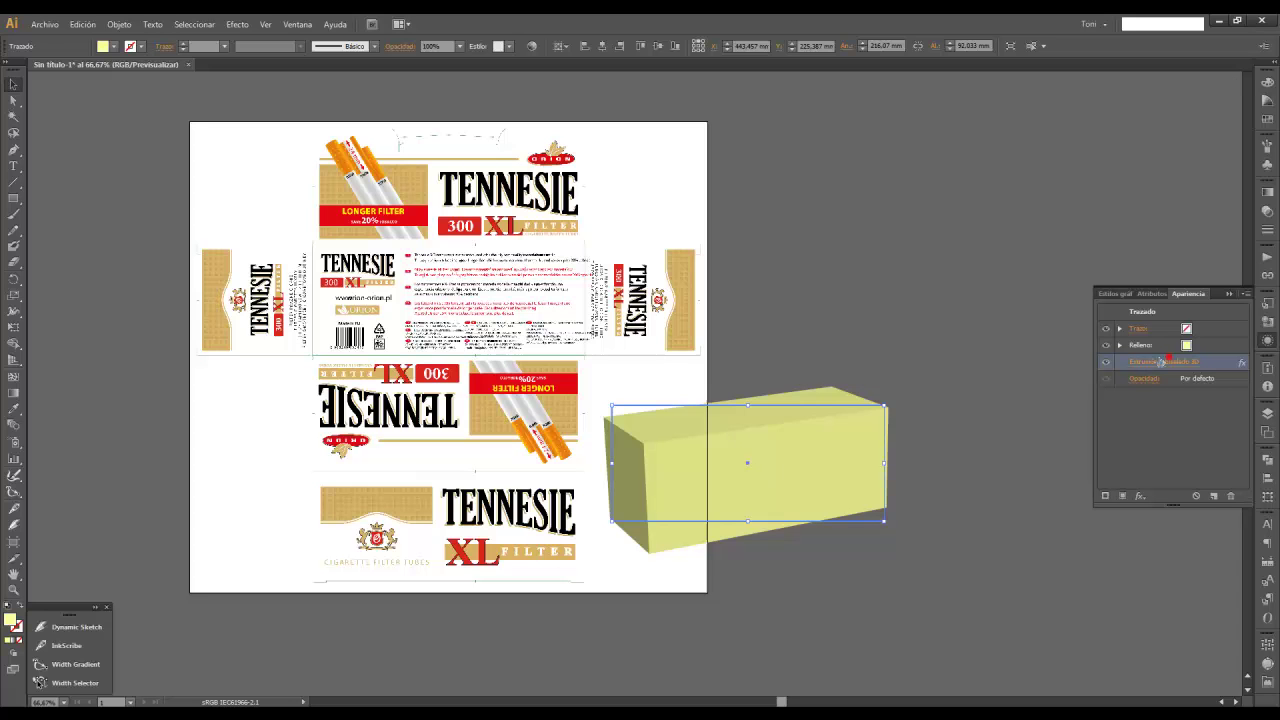
click(983, 432)
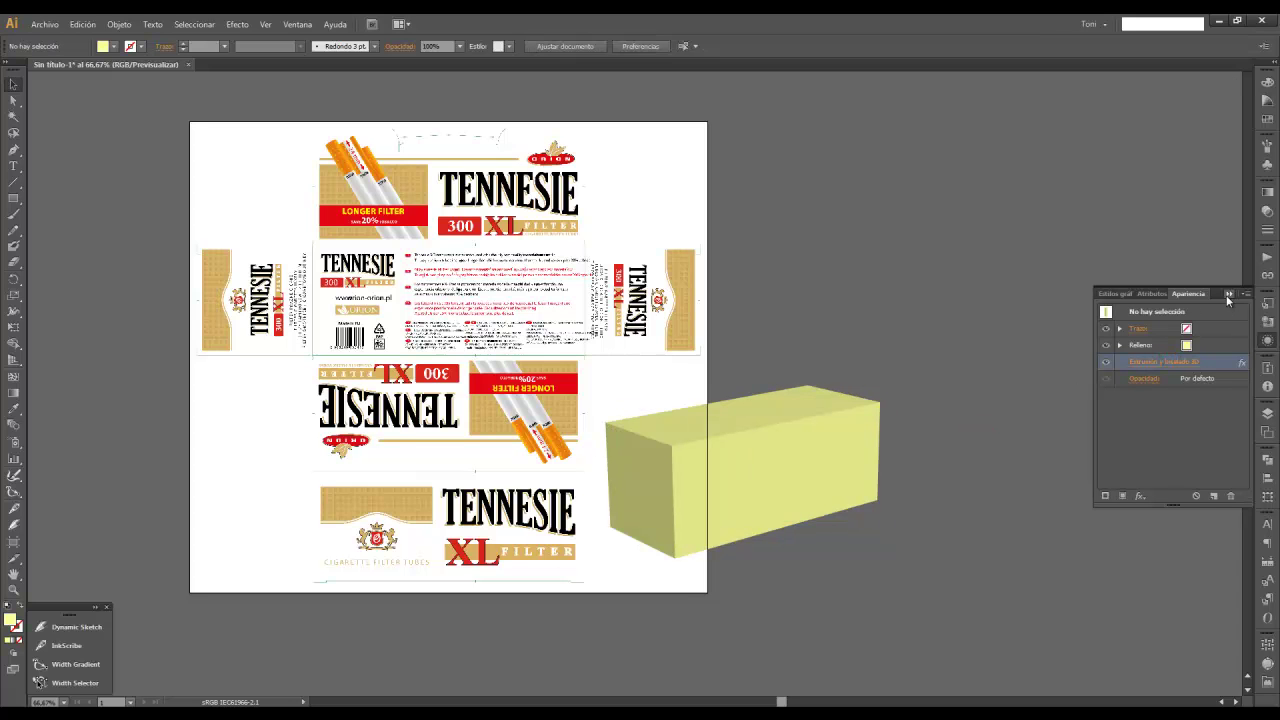
click(1228, 296)
click(255, 300)
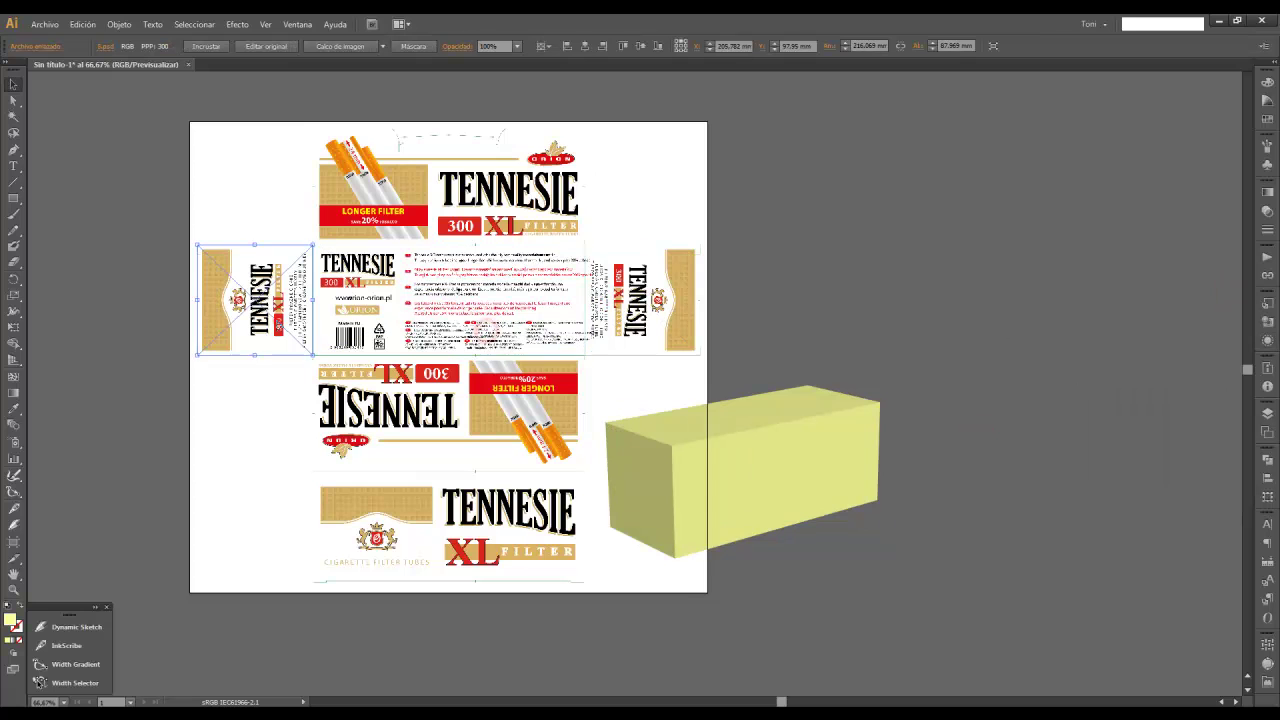
click(490, 427)
shift+click(512, 535)
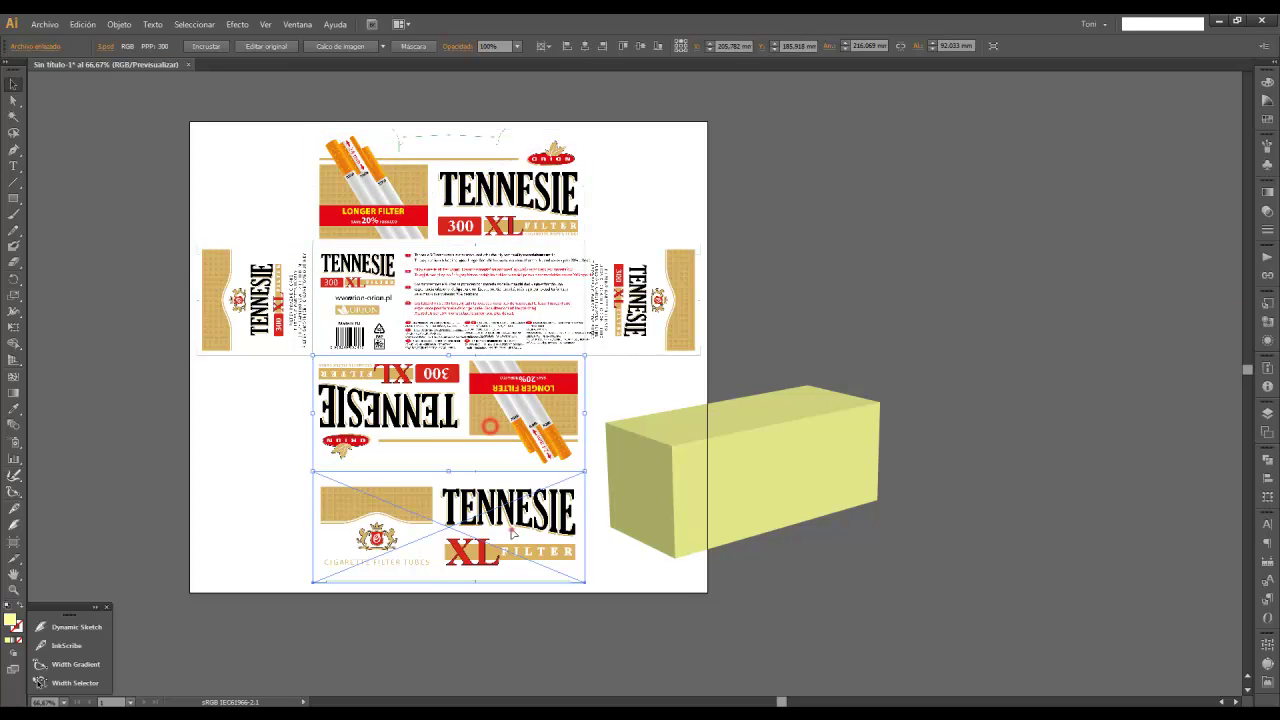
click(512, 184)
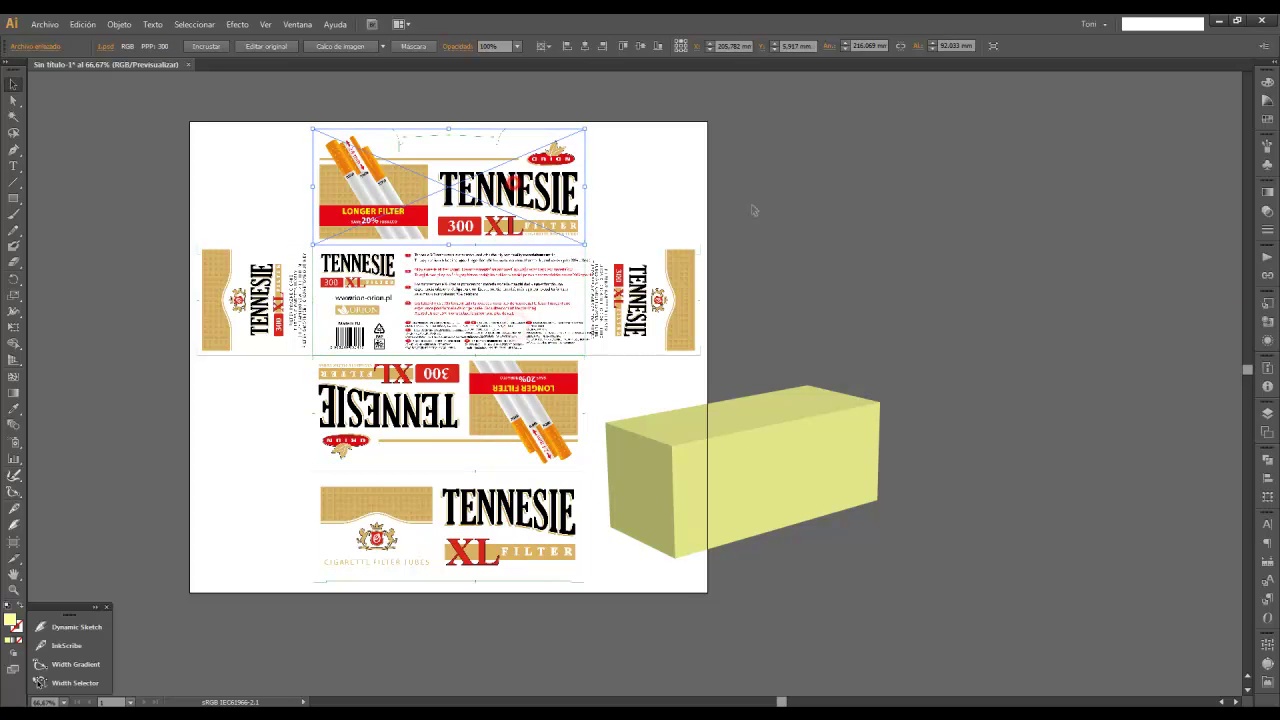
shift+click(507, 296)
click(598, 322)
shift+click(519, 252)
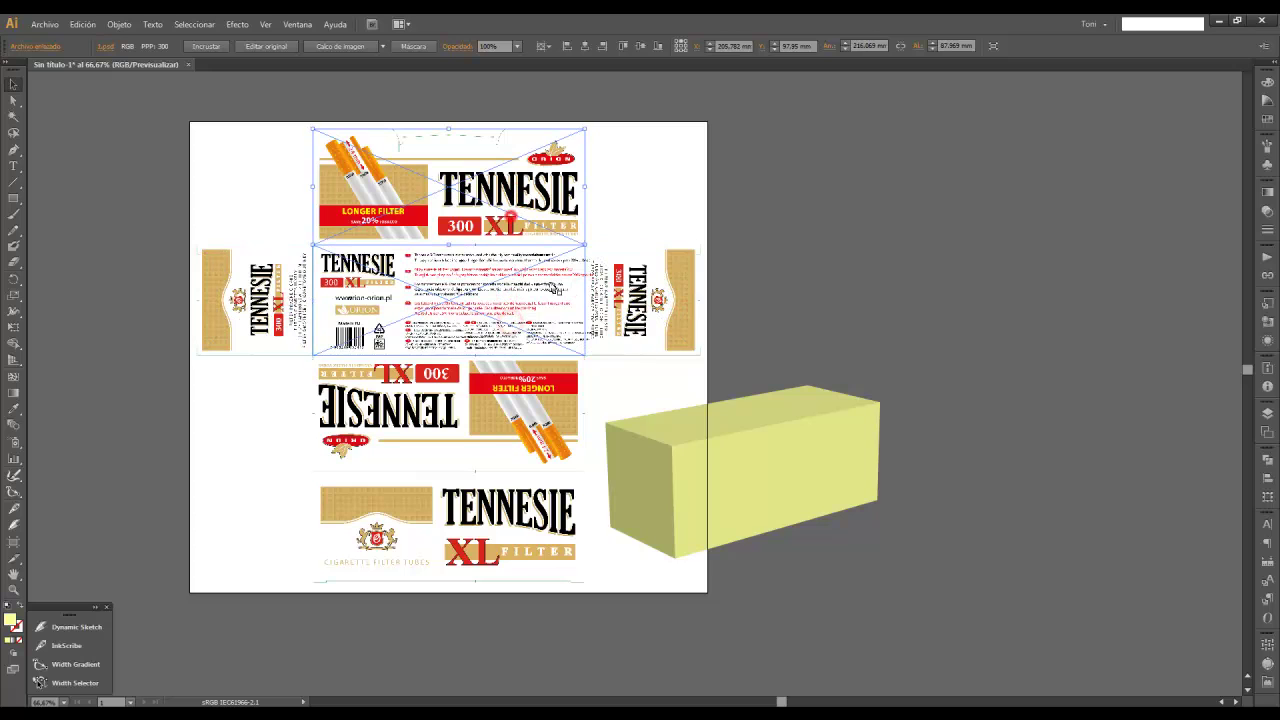
click(630, 300)
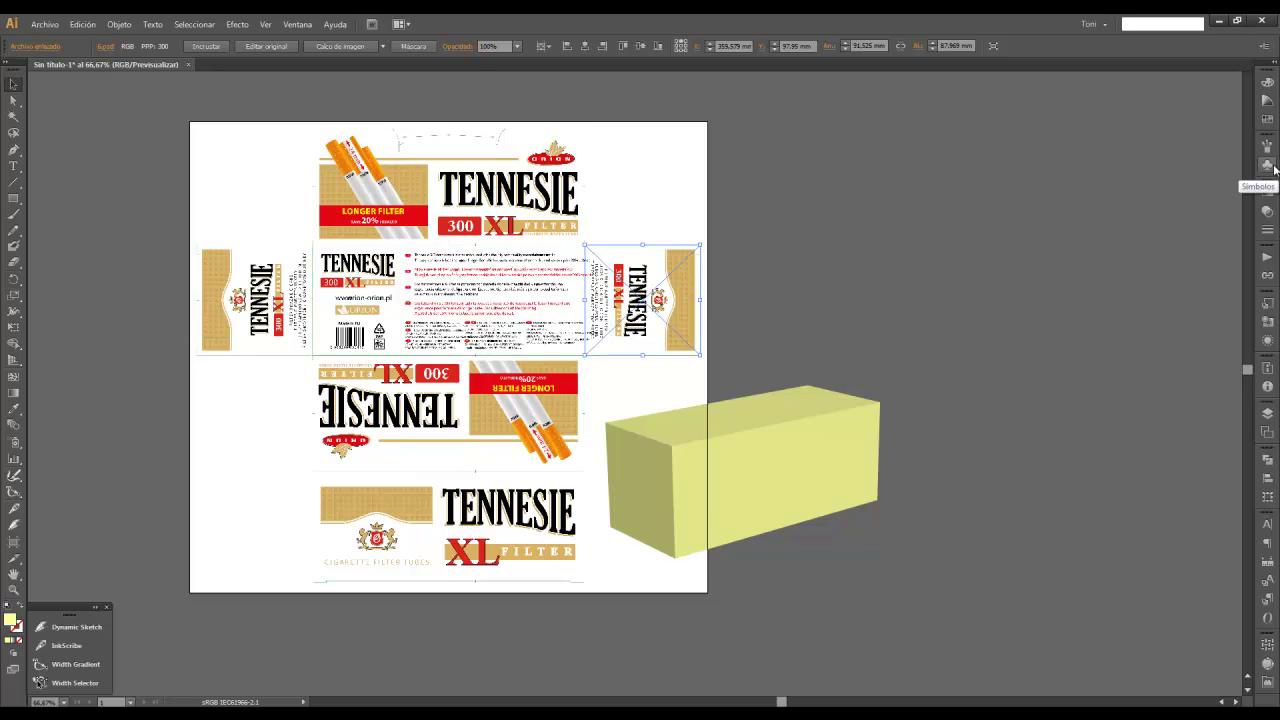
Open the Symbols panel and delete all five default symbols, confirming Sí.
click(298, 25)
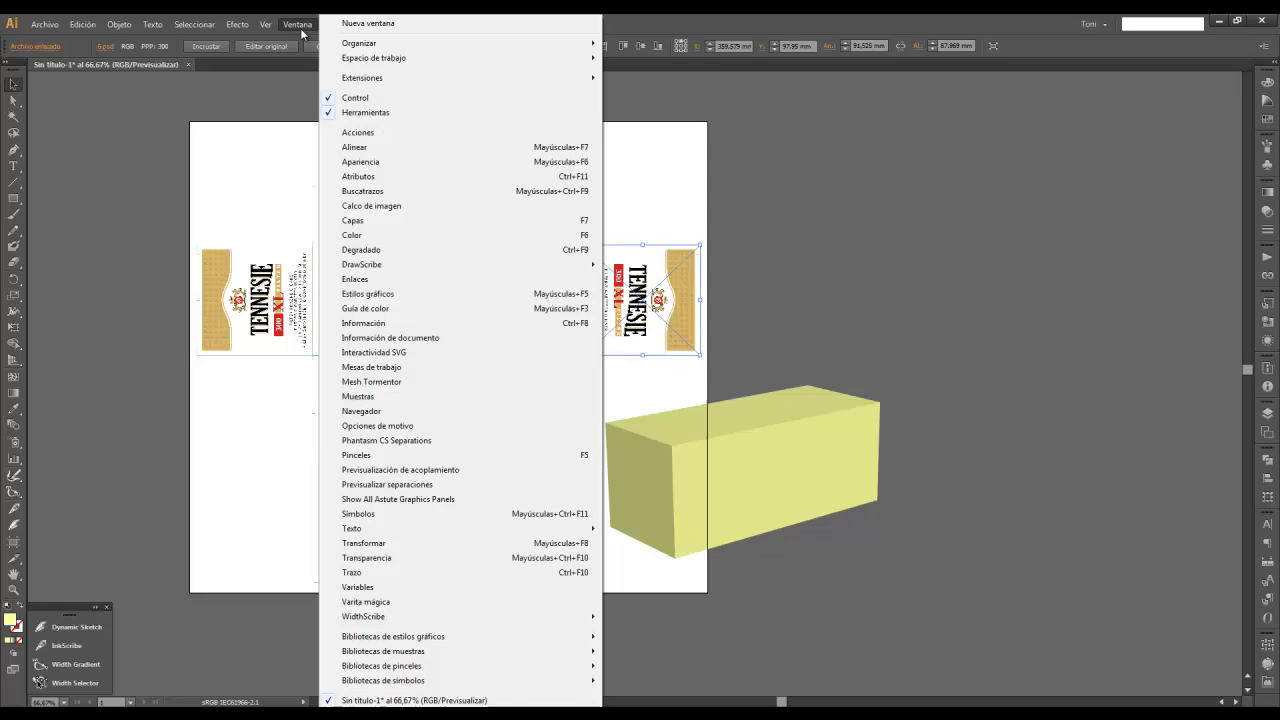
click(380, 514)
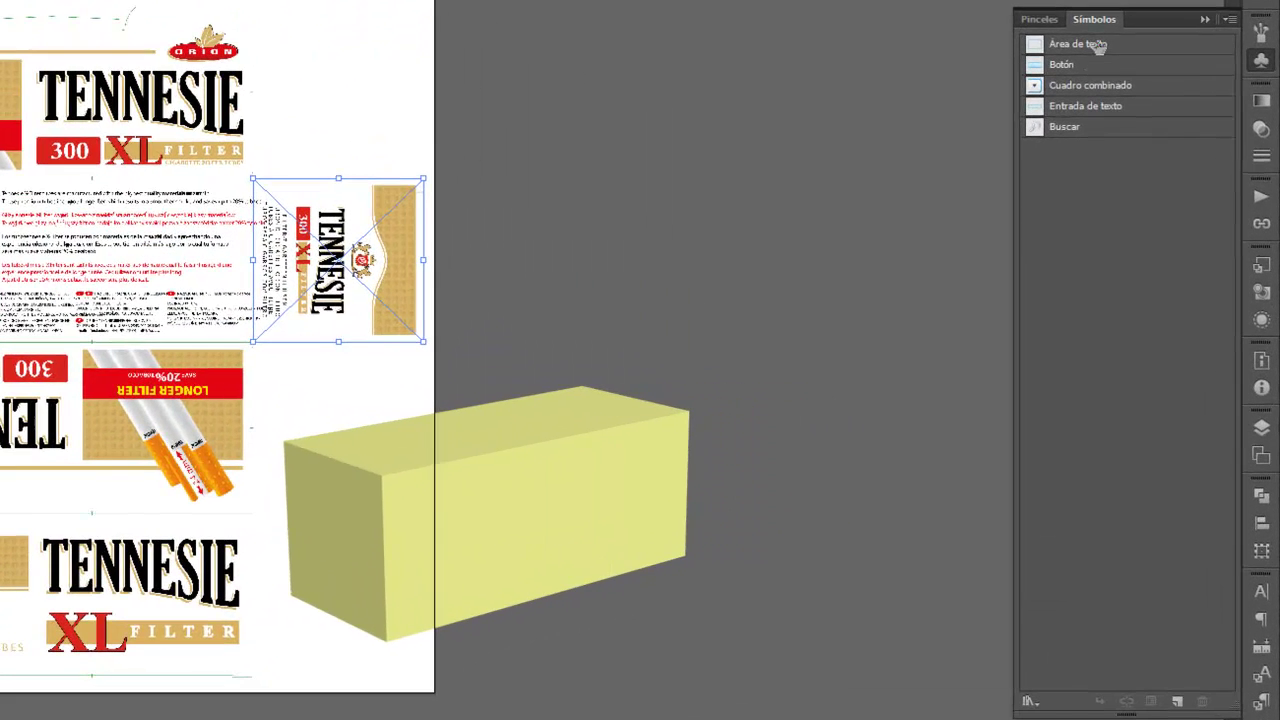
click(1100, 45)
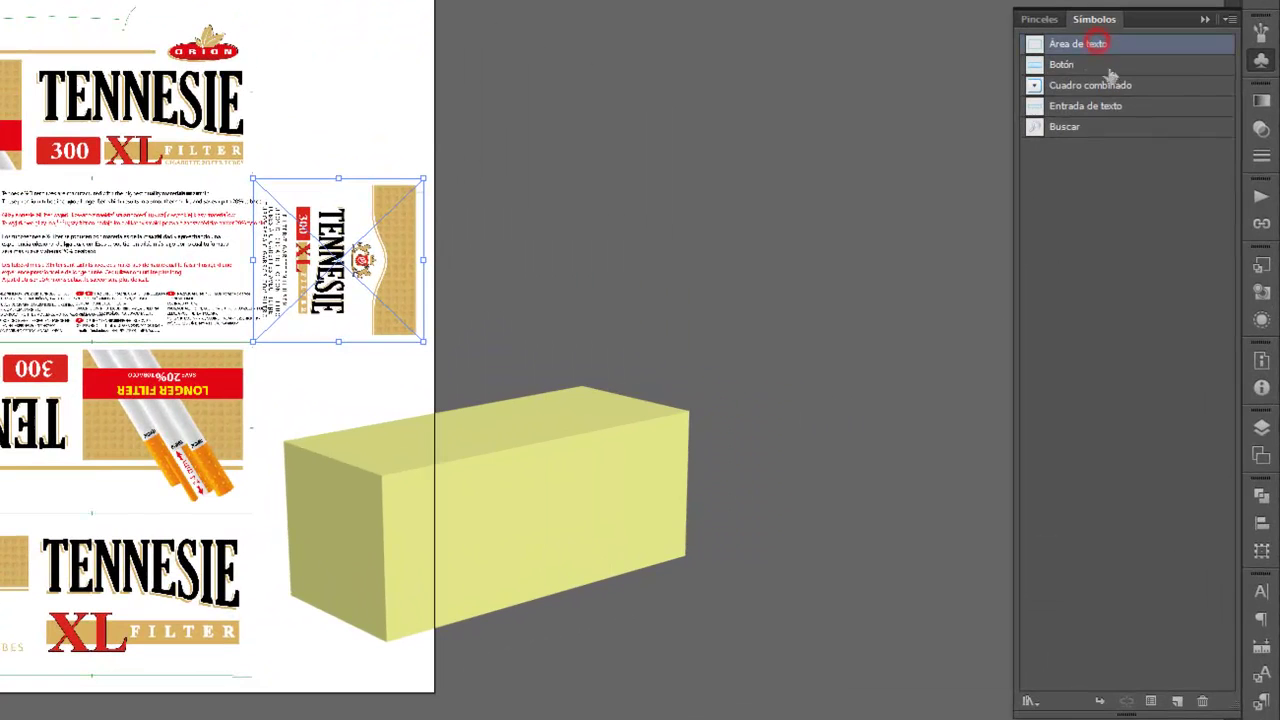
click(1103, 85)
click(1108, 126)
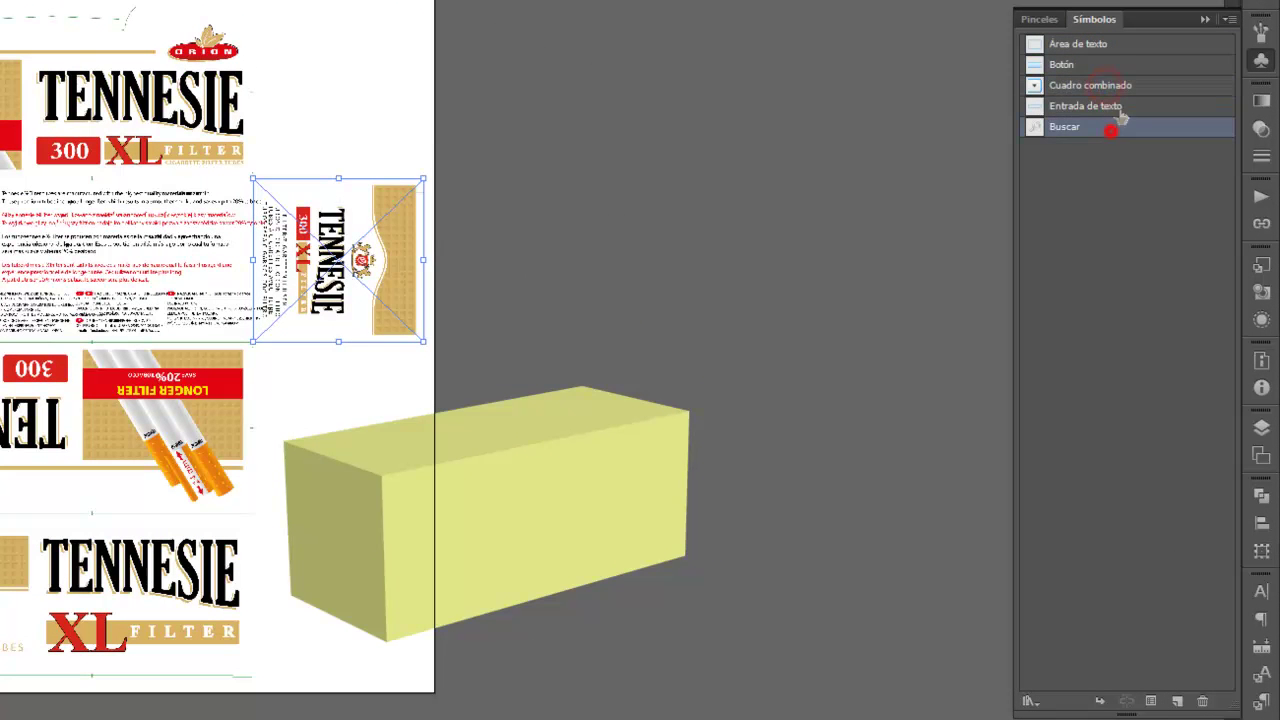
click(1123, 45)
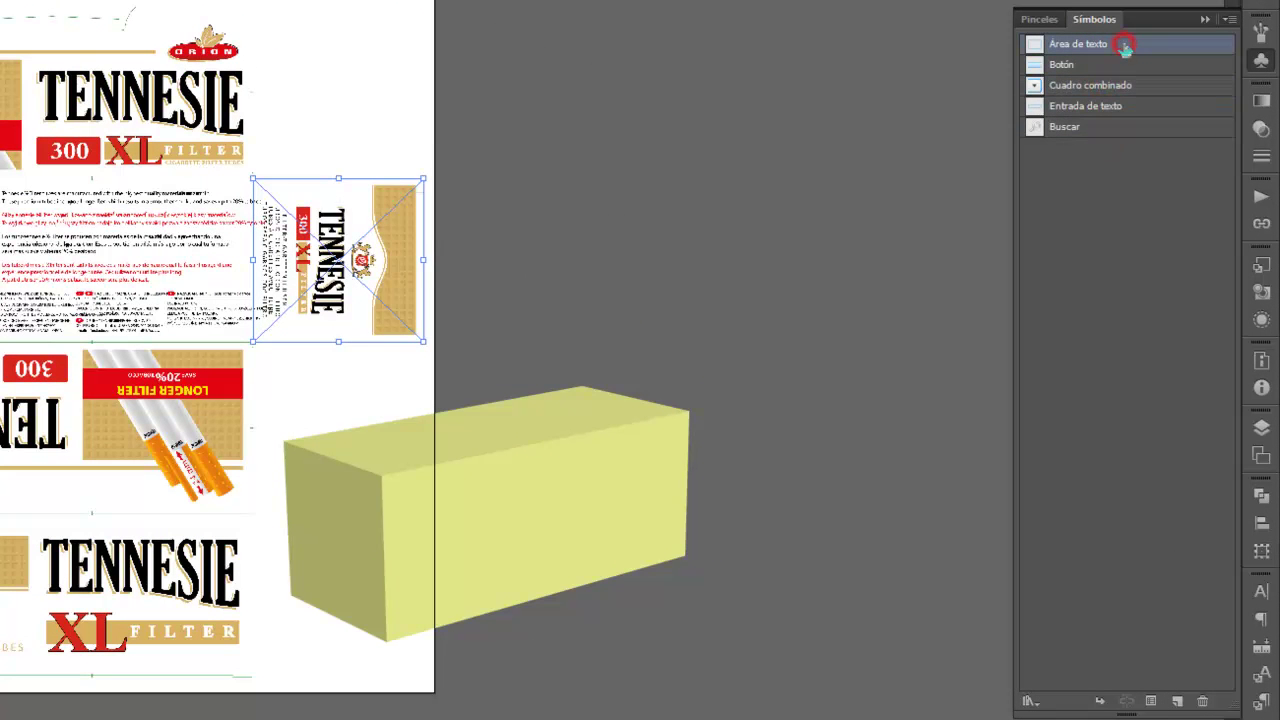
shift+click(1160, 124)
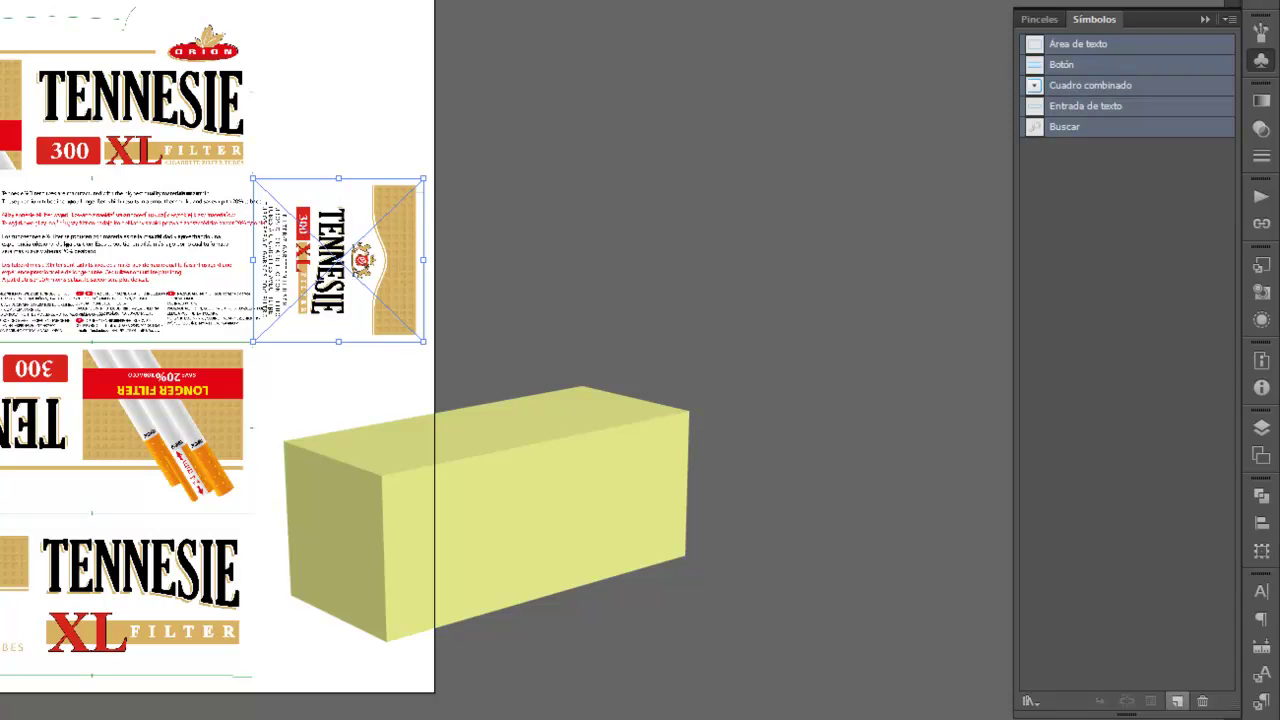
click(1205, 705)
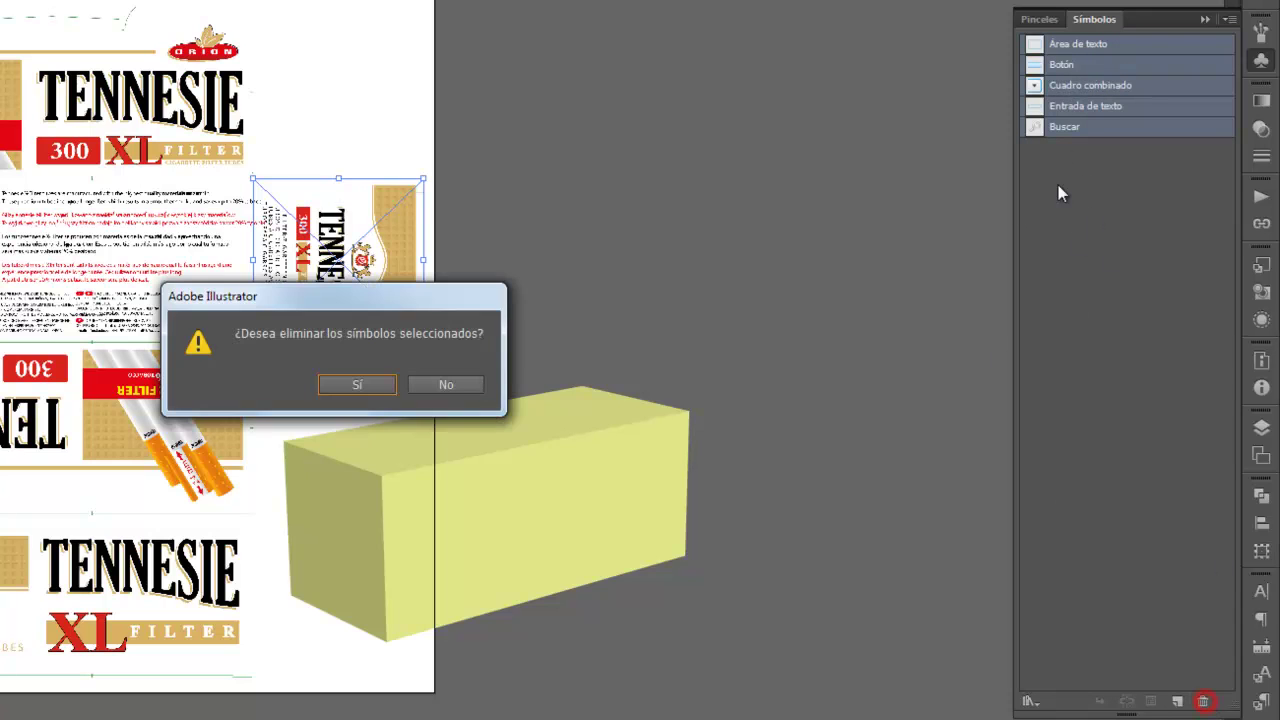
click(357, 386)
click(580, 312)
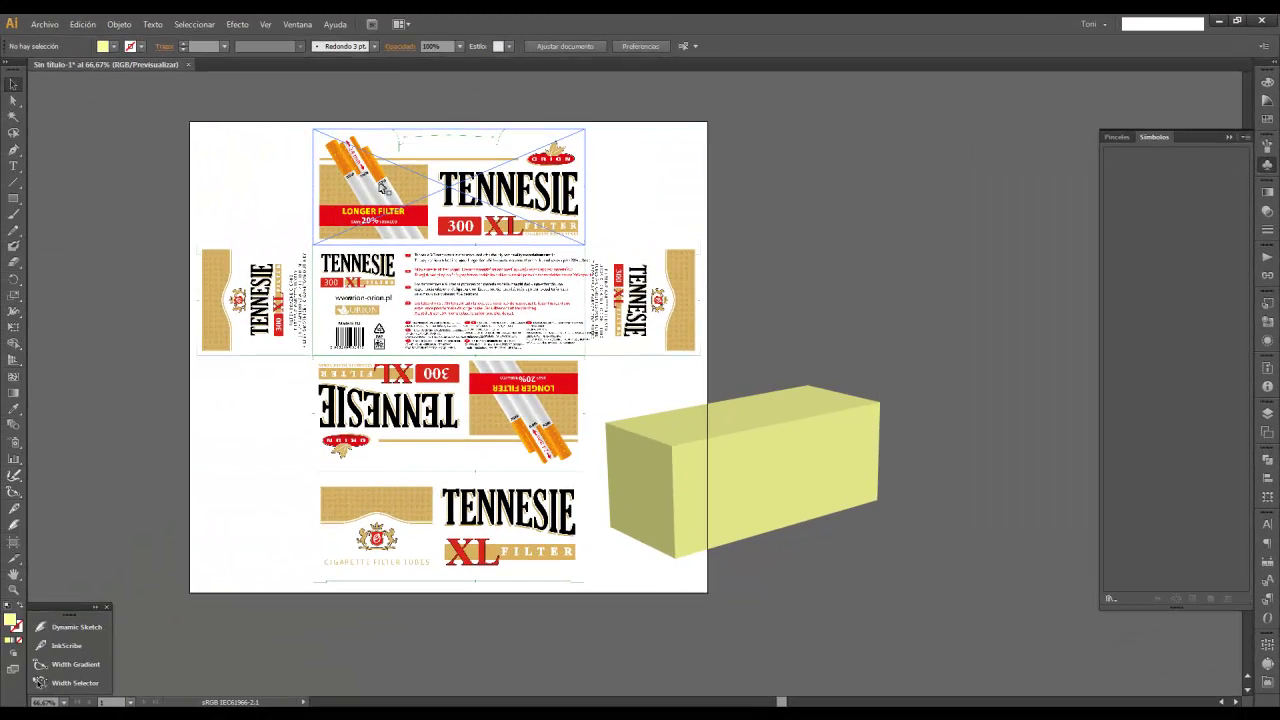
Try making a movie clip symbol from the top TENNESIE panel, then dismiss the linked-image error.
click(450, 188)
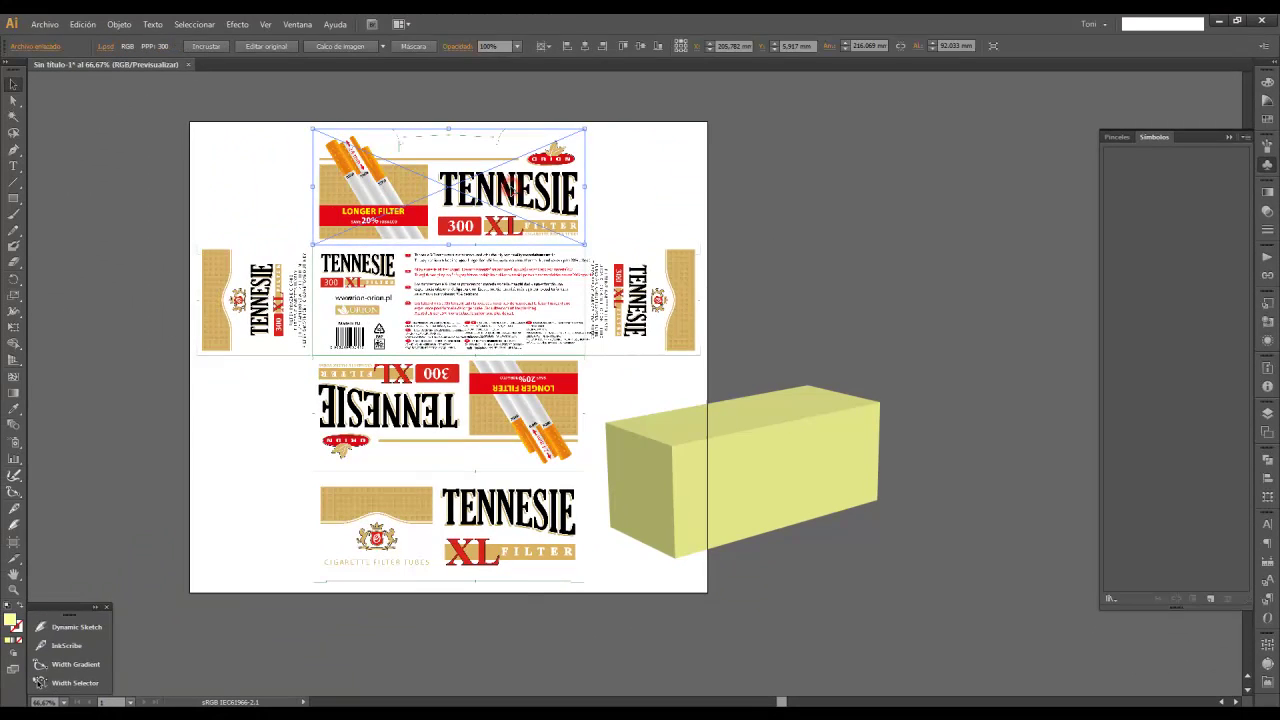
click(1210, 600)
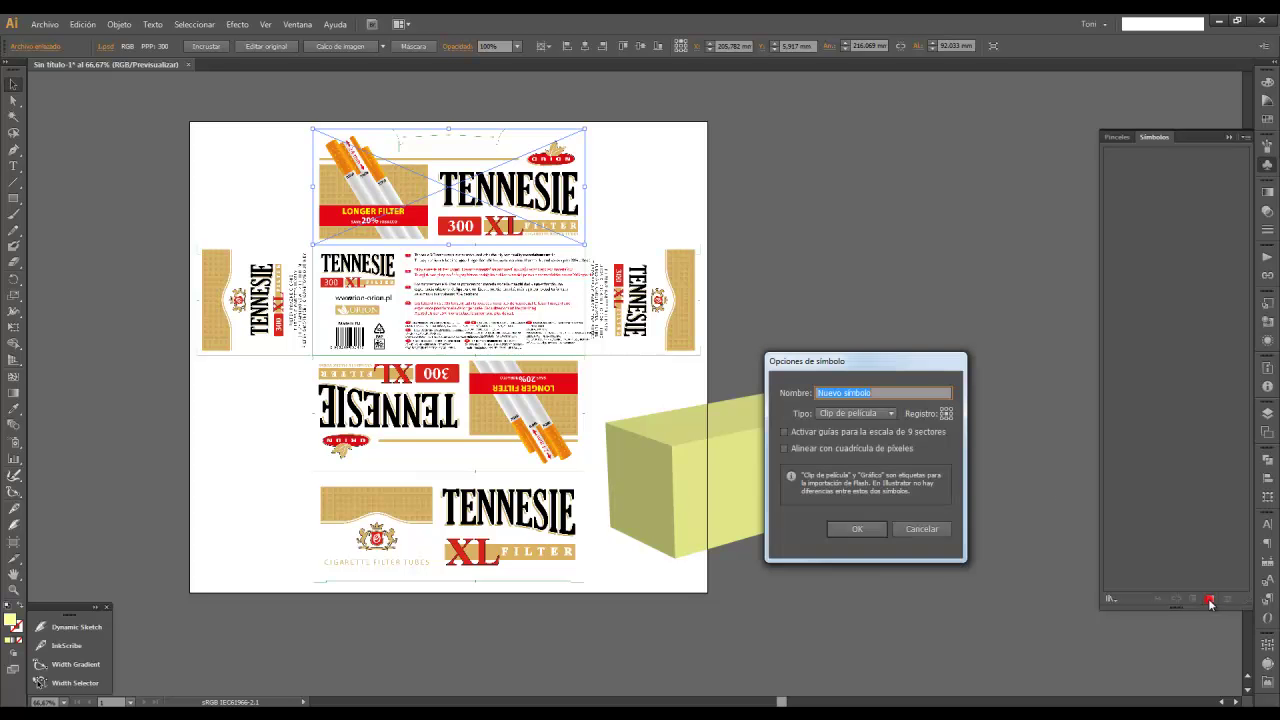
drag(866, 370, 822, 136)
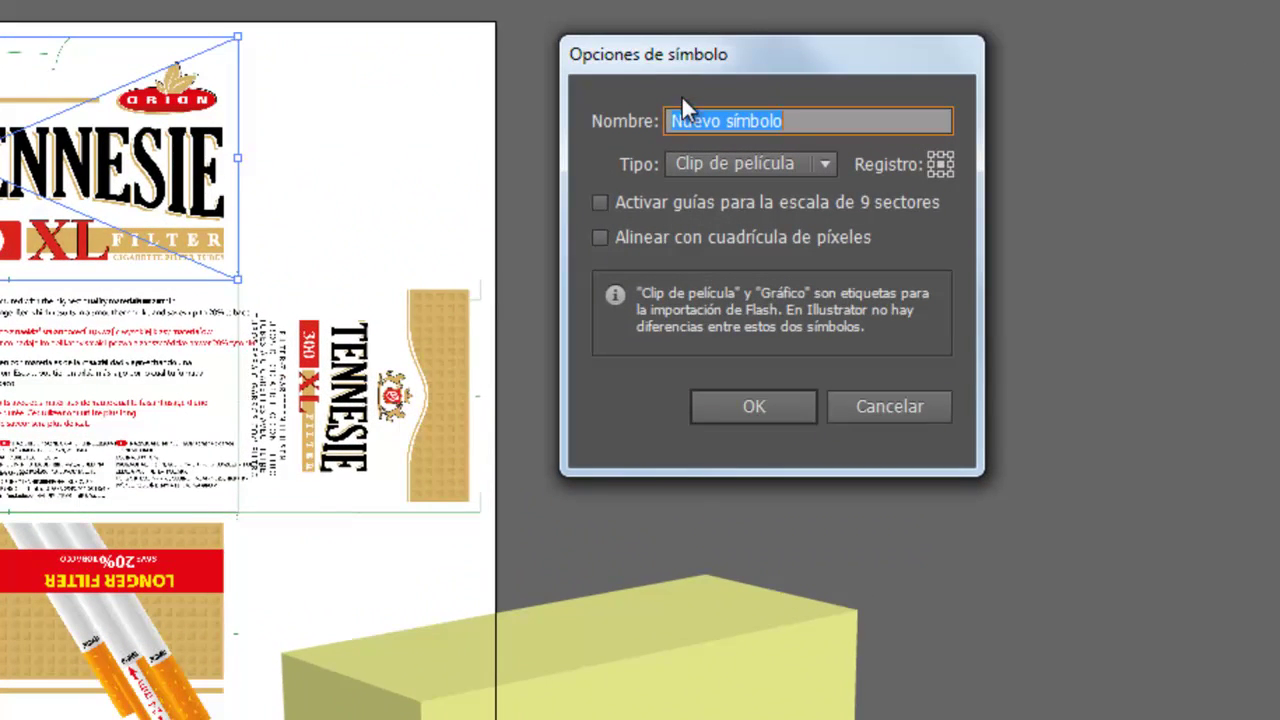
click(828, 168)
click(786, 161)
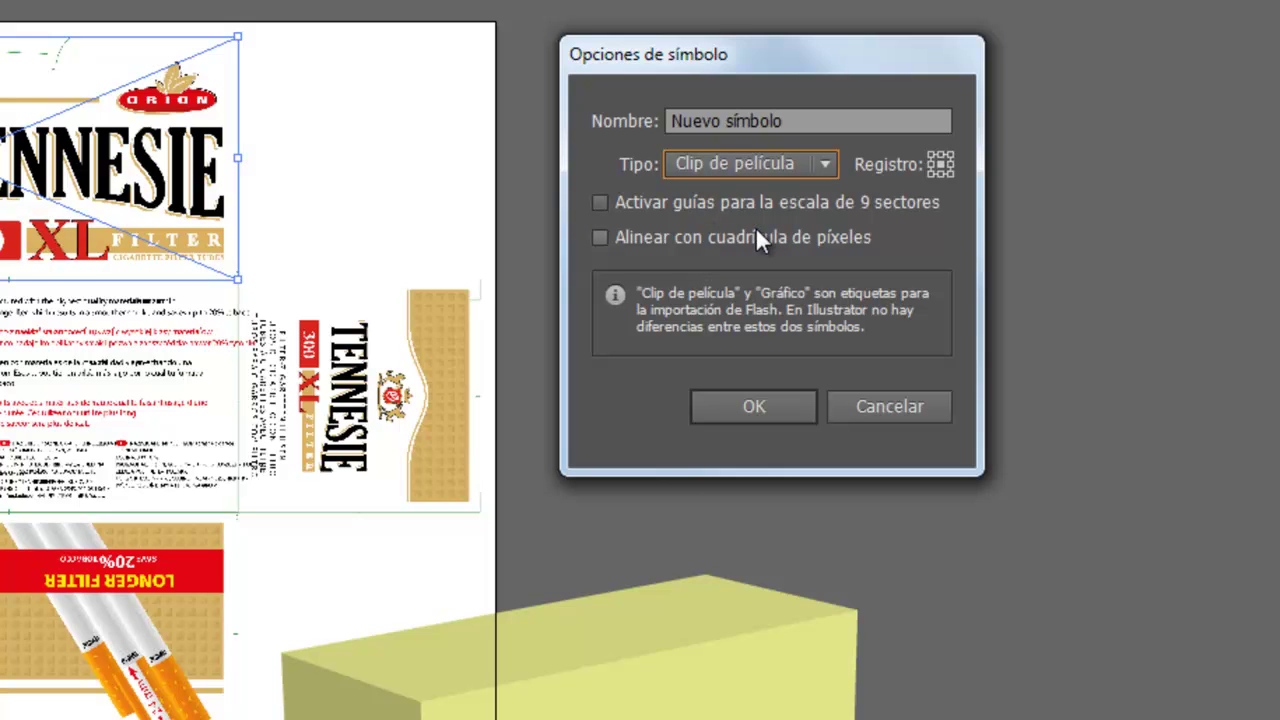
click(740, 120)
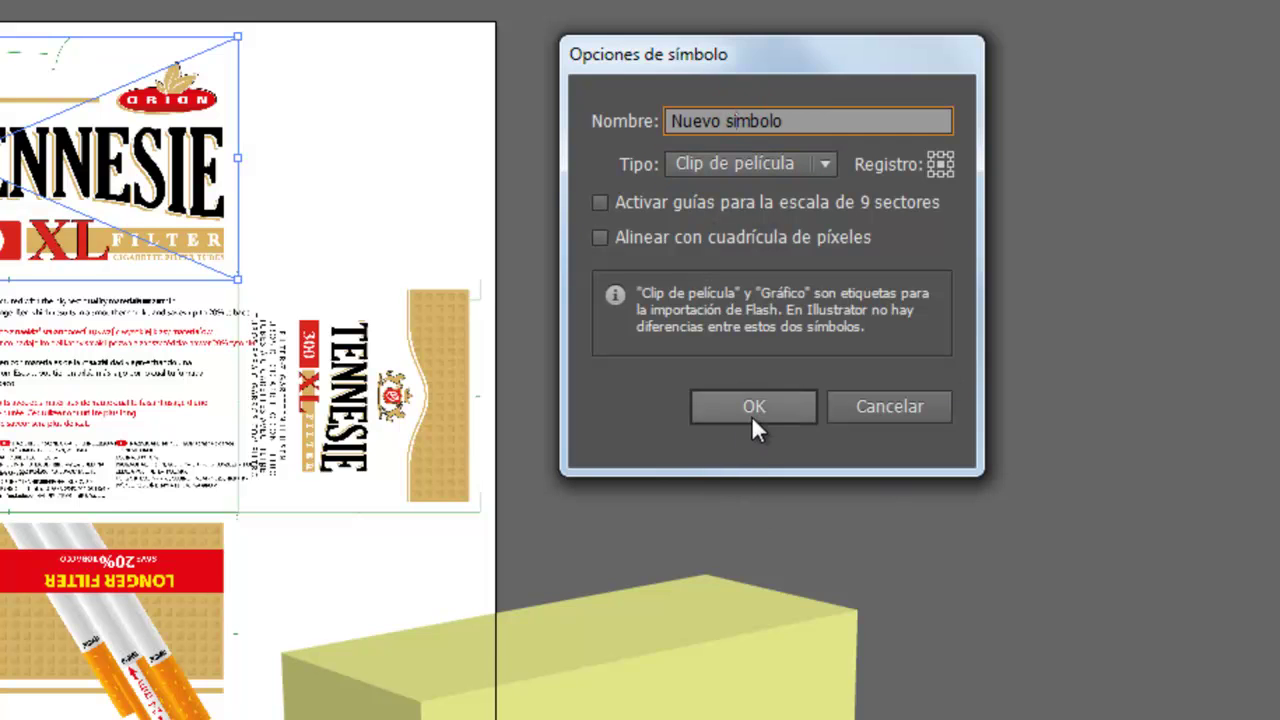
click(755, 410)
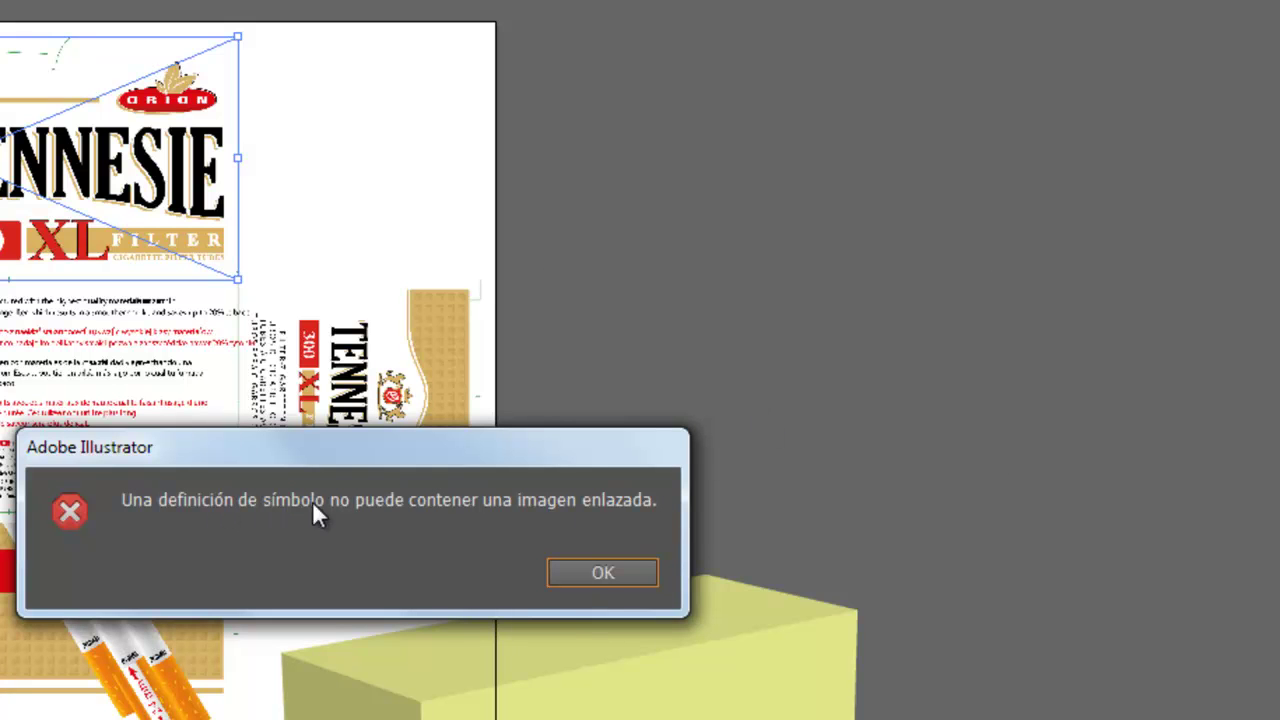
click(592, 574)
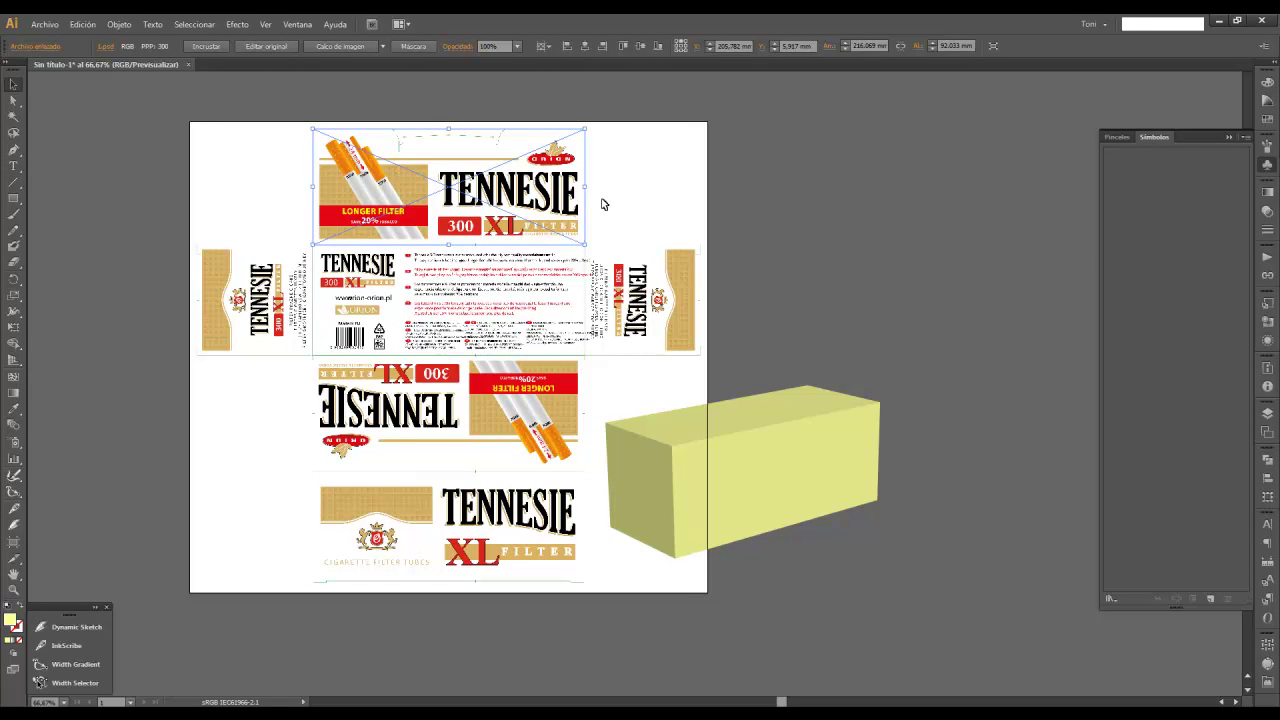
Select the dieline artwork without the 3D box and embed the linked image (Incrustar).
drag(460, 226, 531, 251)
click(700, 163)
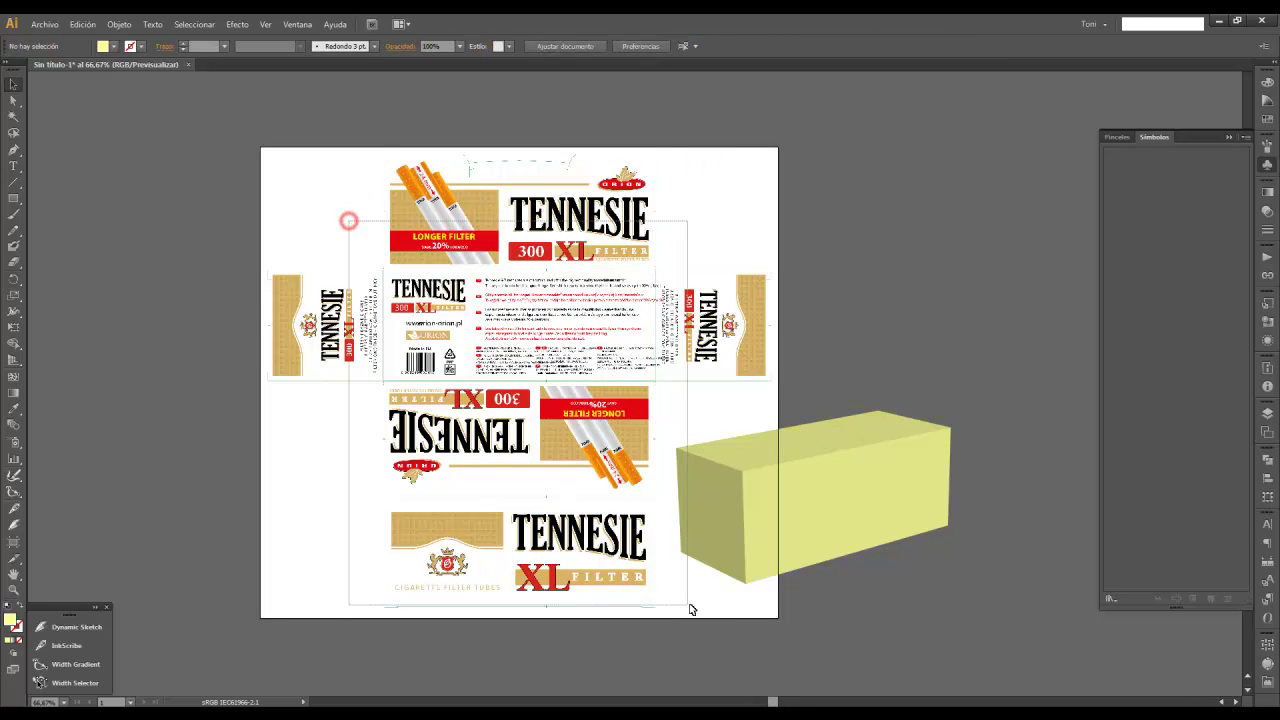
drag(346, 222, 709, 608)
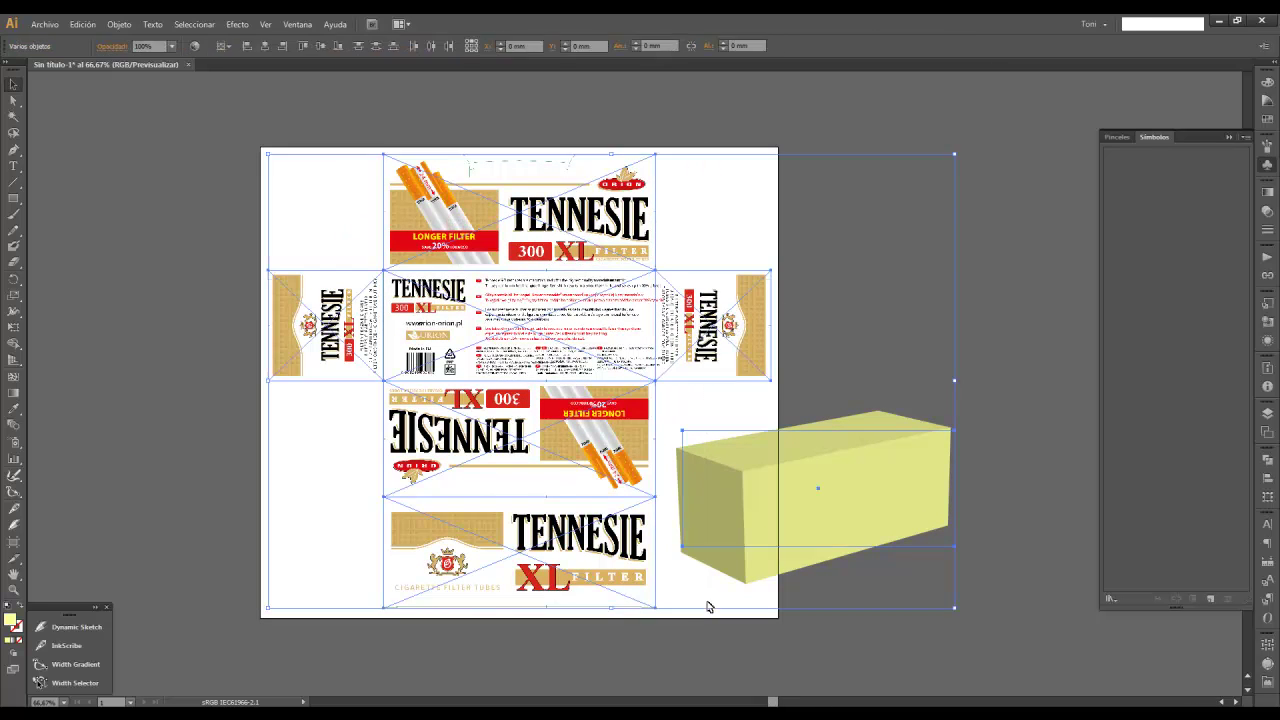
shift+click(751, 490)
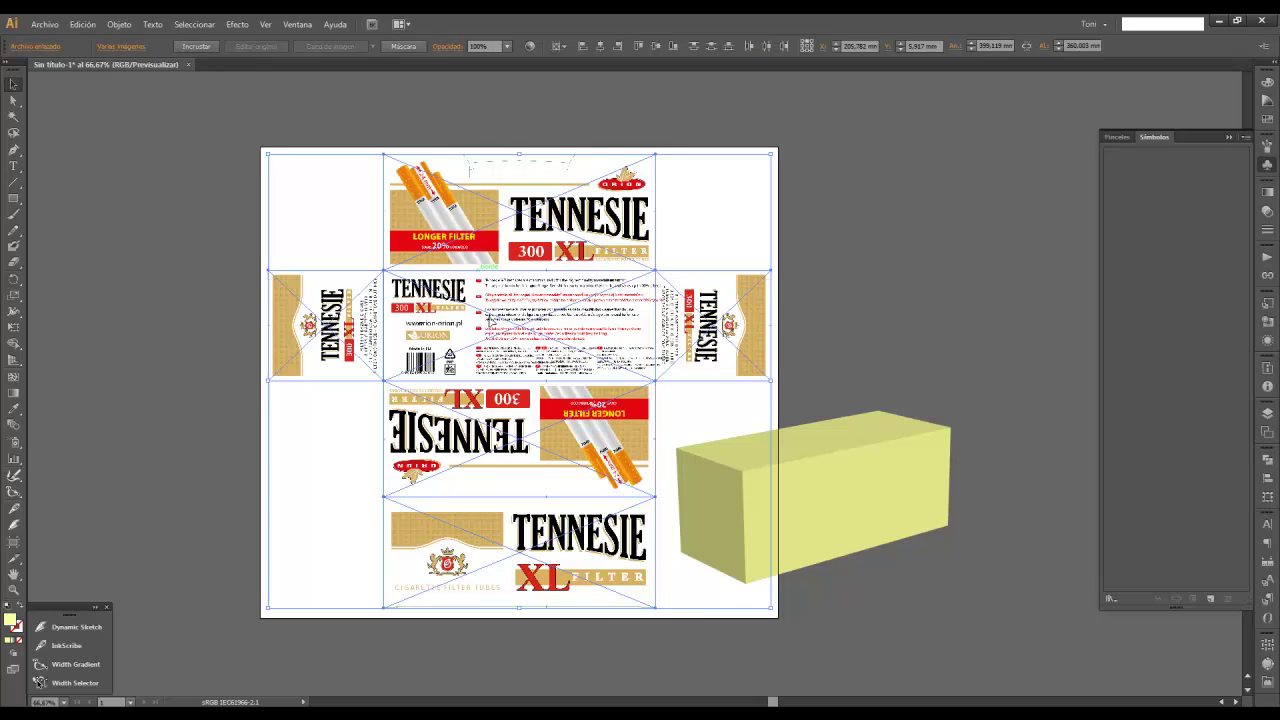
click(195, 48)
click(741, 242)
Select the top TENNESIE panel group and begin making it a new symbol.
click(530, 228)
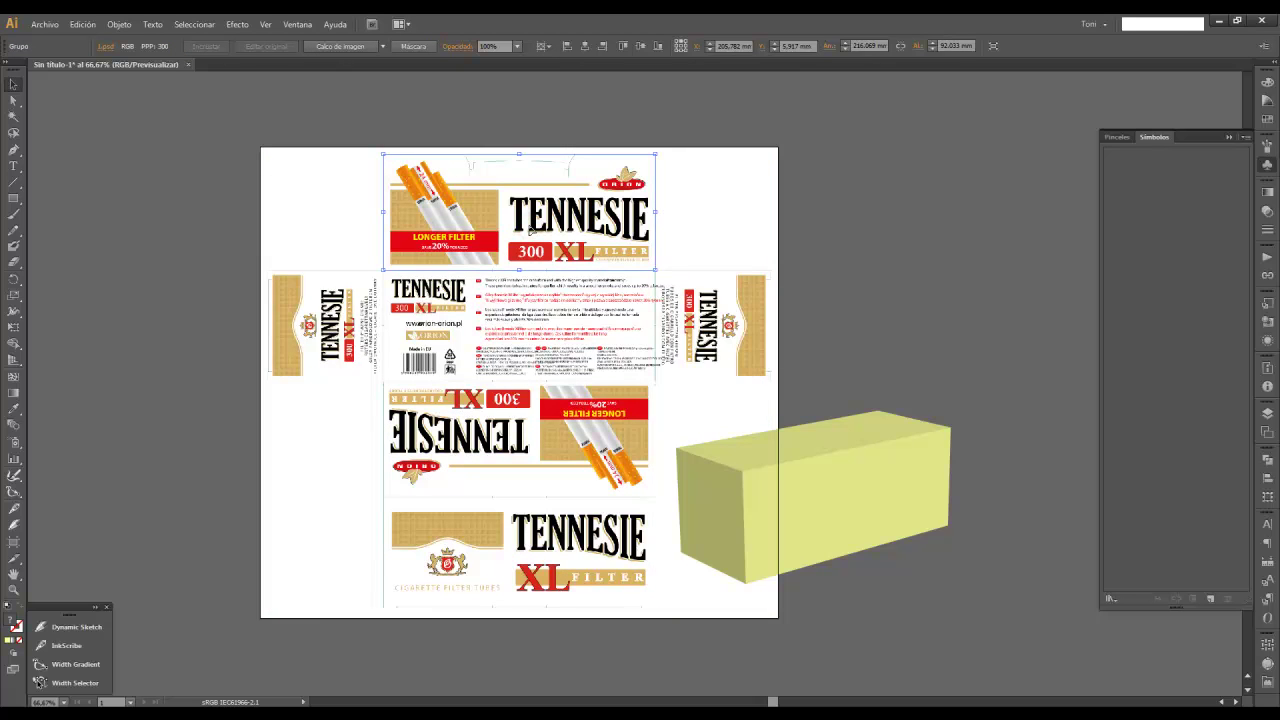
click(600, 318)
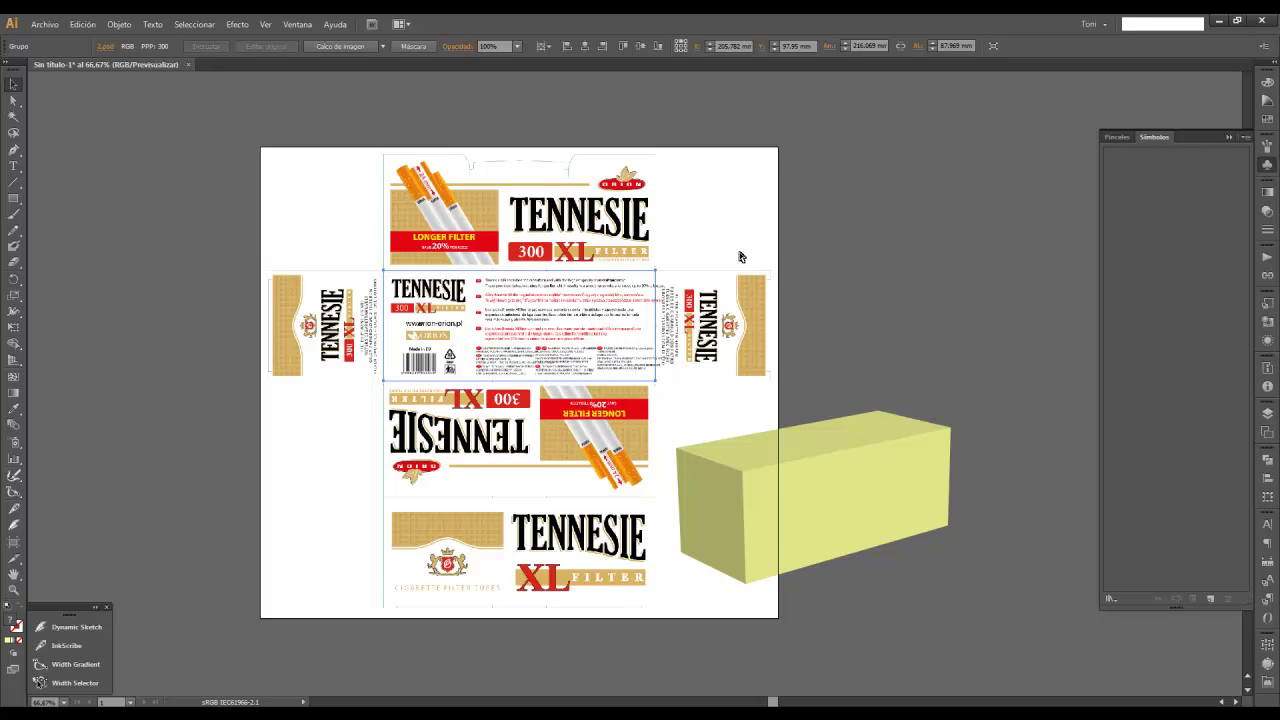
scroll(740, 257, up, 1)
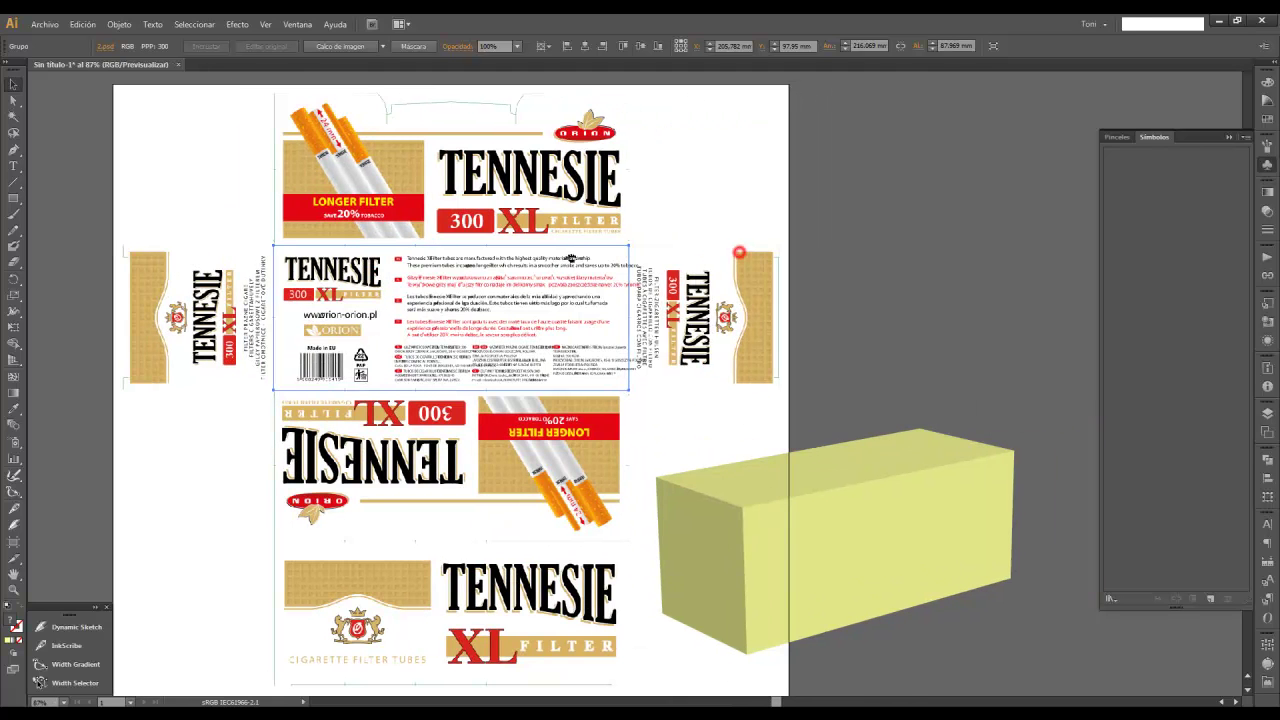
click(535, 165)
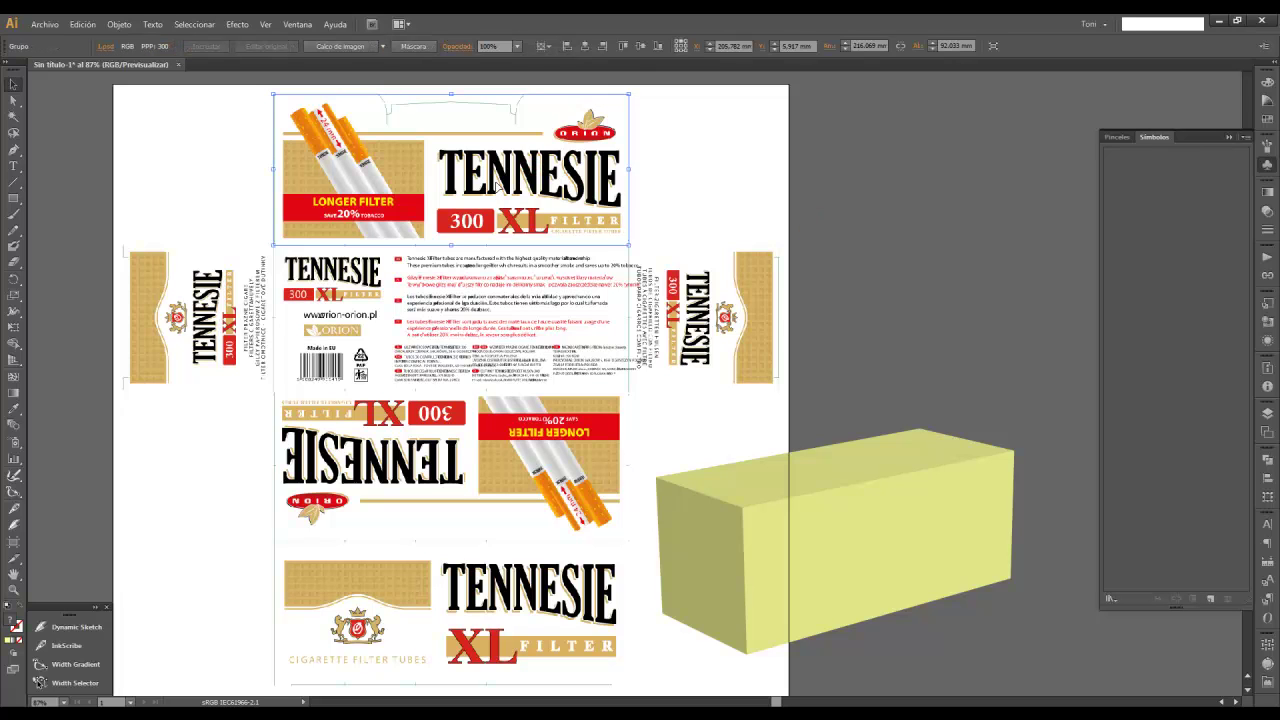
click(1210, 597)
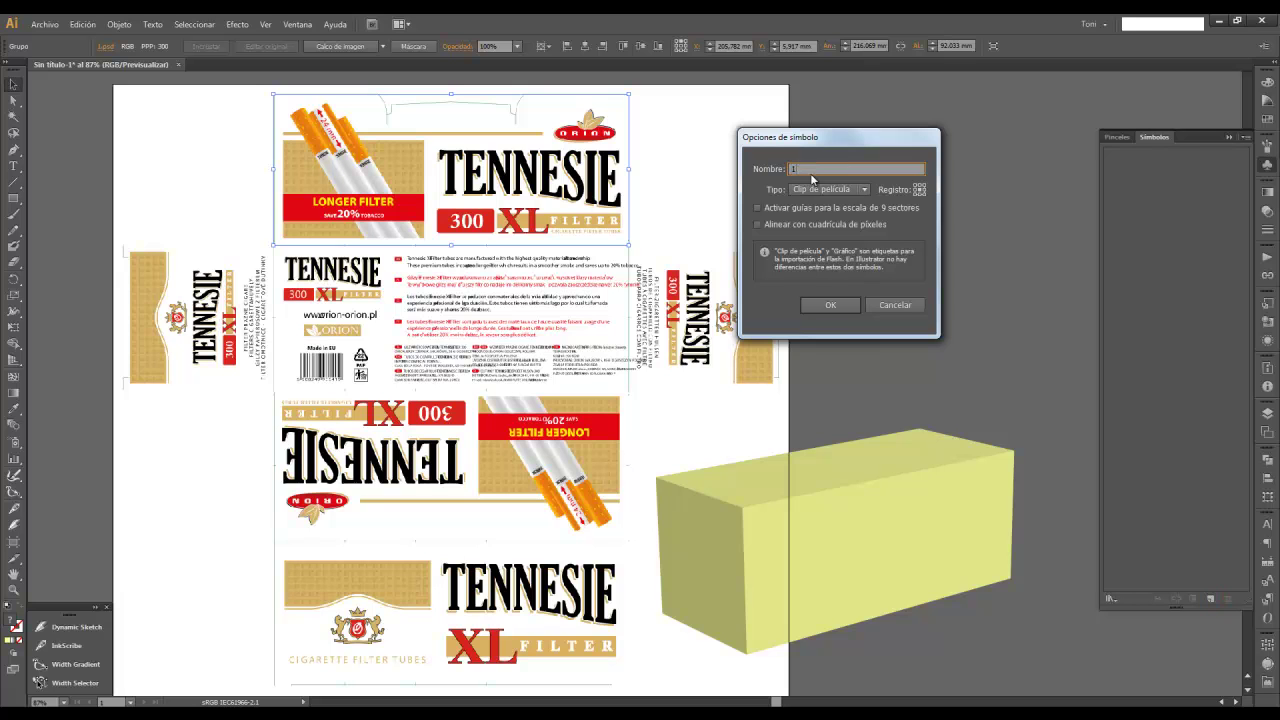
Save the top, left side and middle text panels as symbols 1, 2 and 3.
click(848, 305)
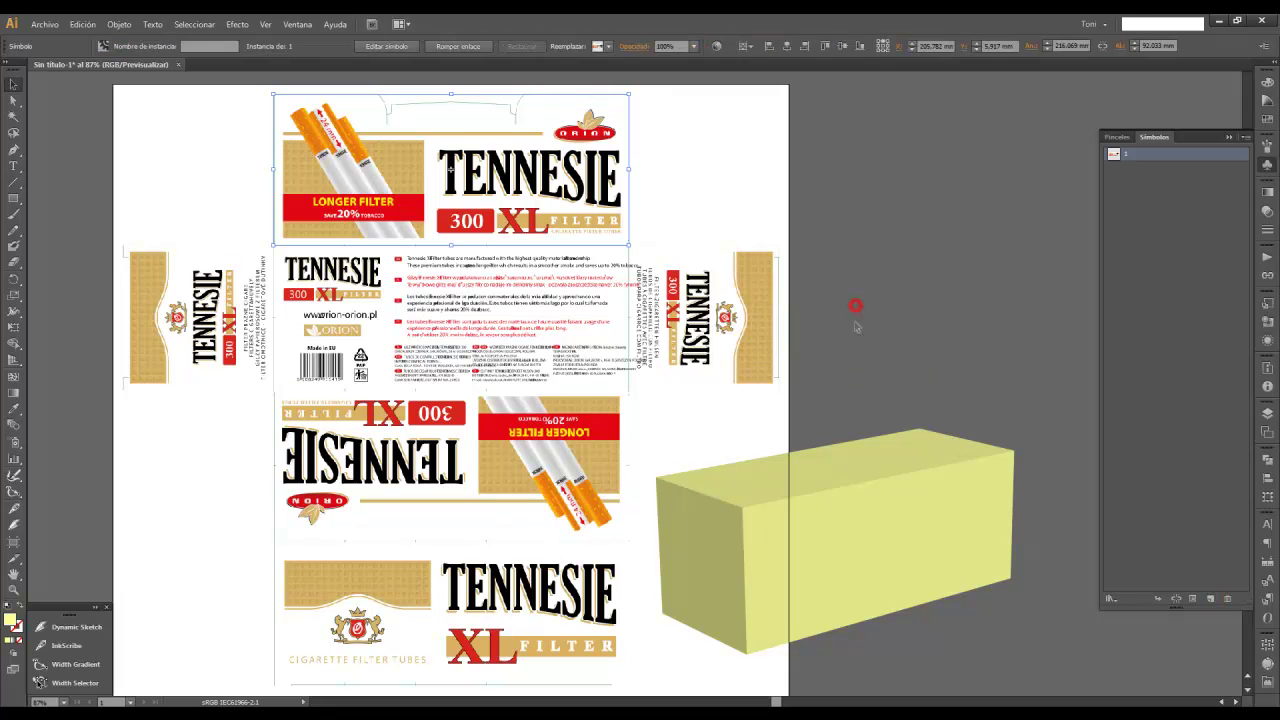
click(232, 320)
click(1210, 598)
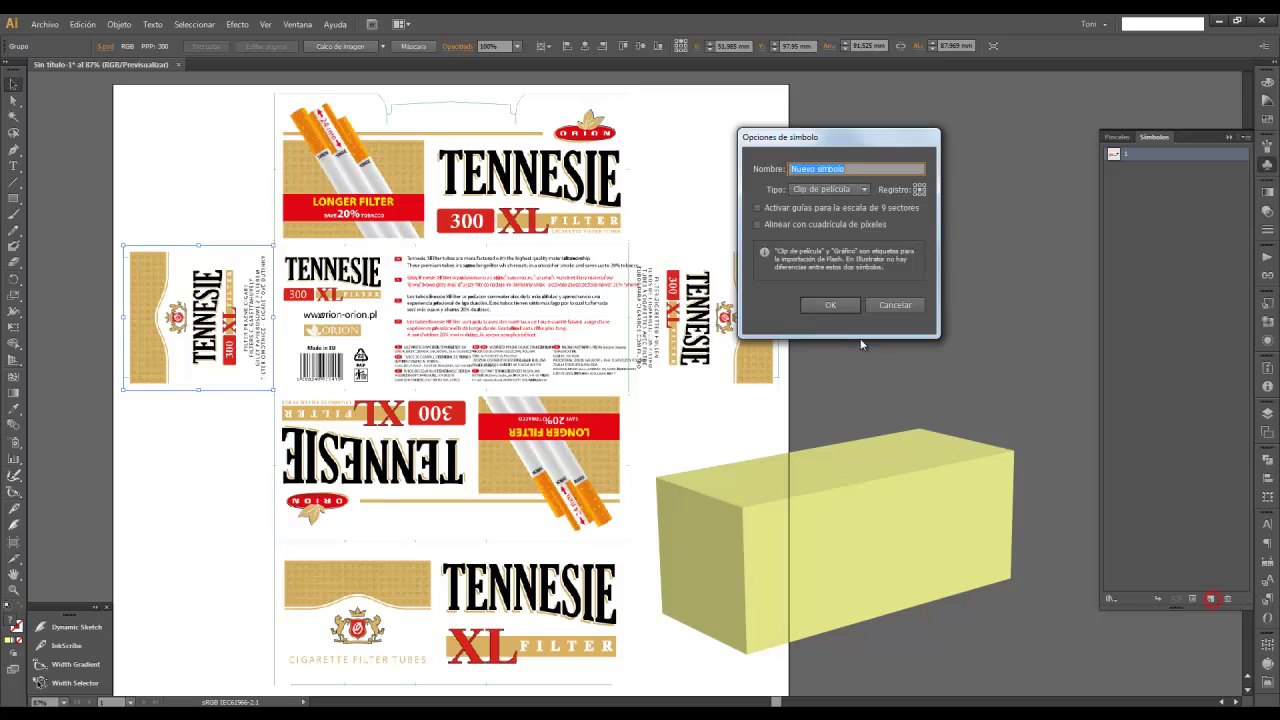
click(833, 305)
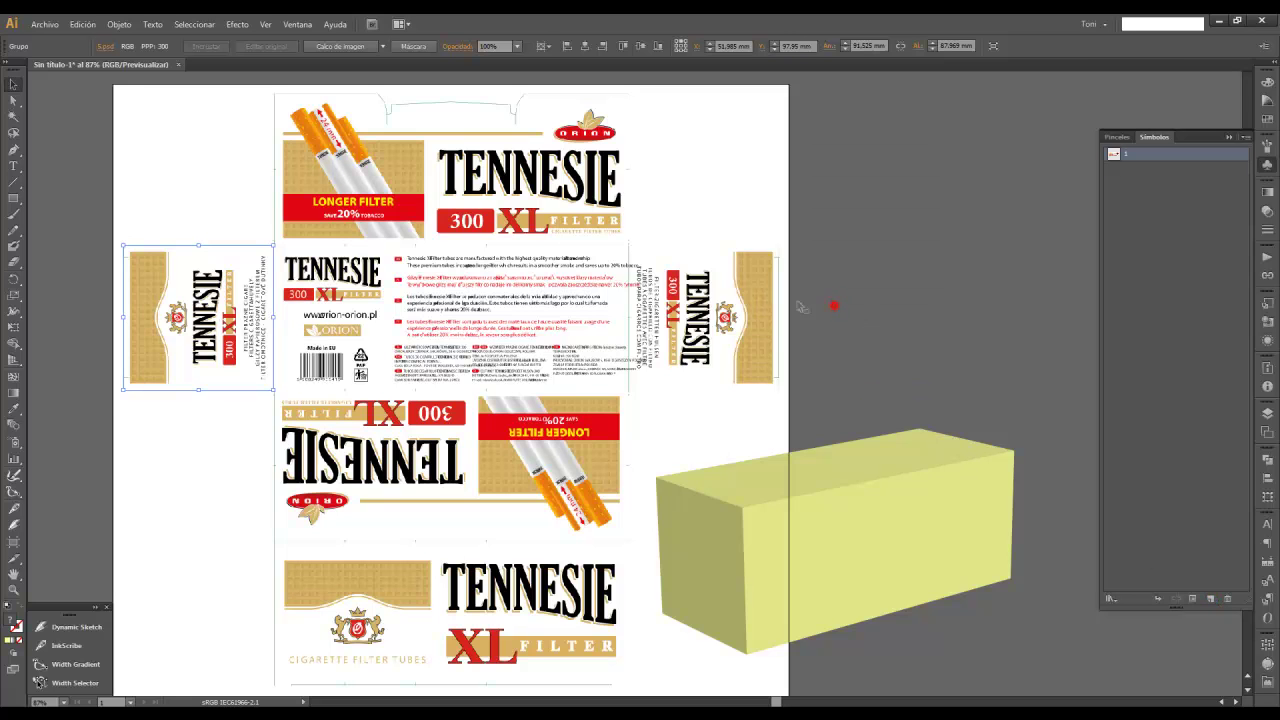
click(1210, 598)
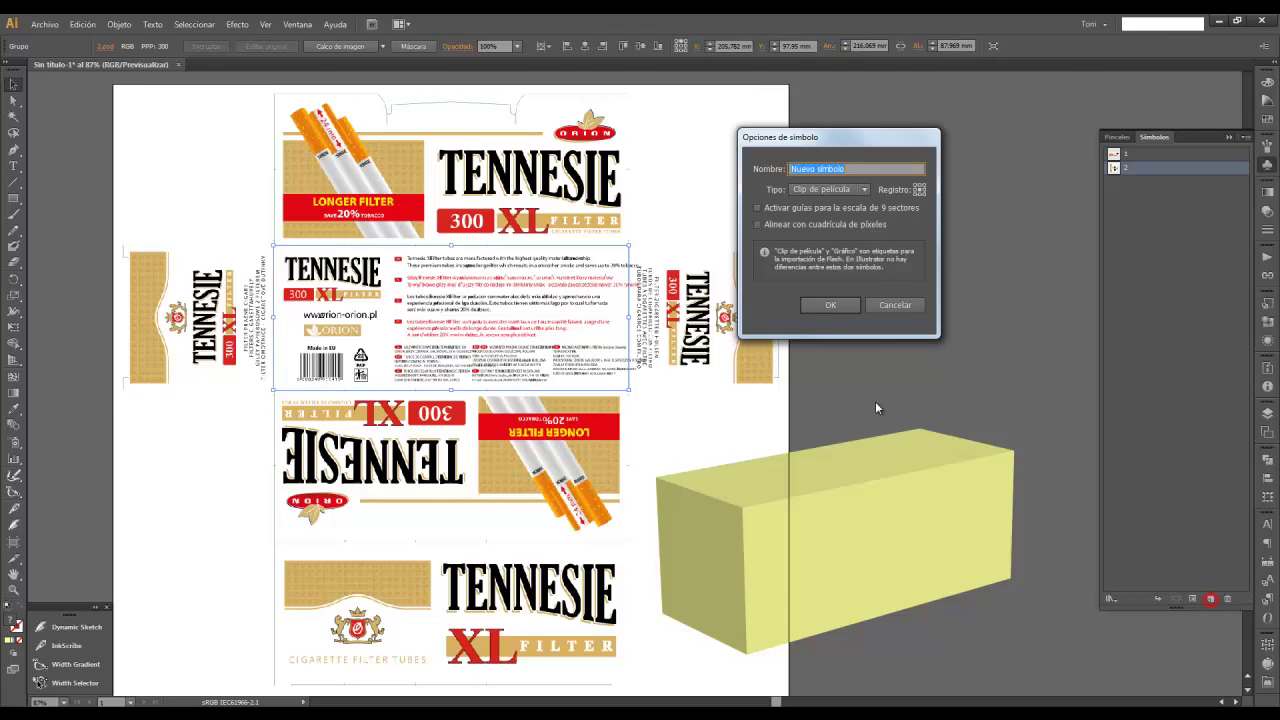
text(3)
click(830, 305)
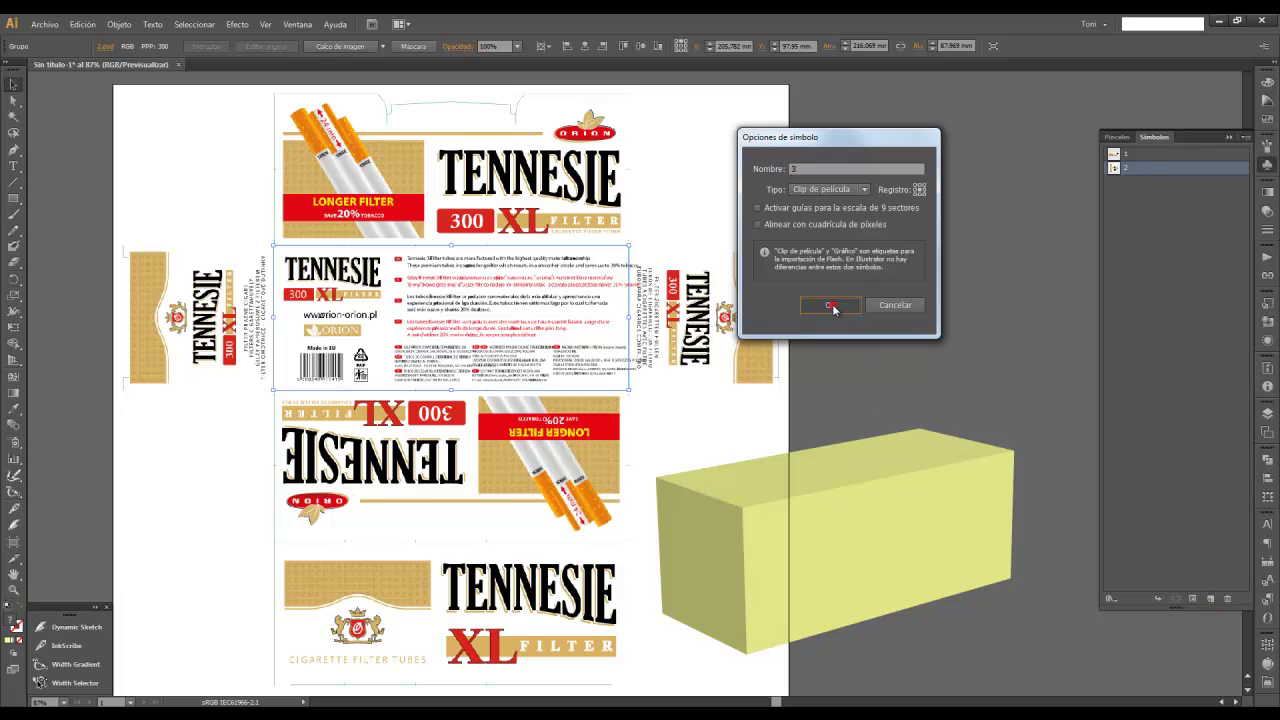
Save the right side, upside-down and bottom panels as symbols 4, 5 and 6.
click(744, 316)
click(1209, 598)
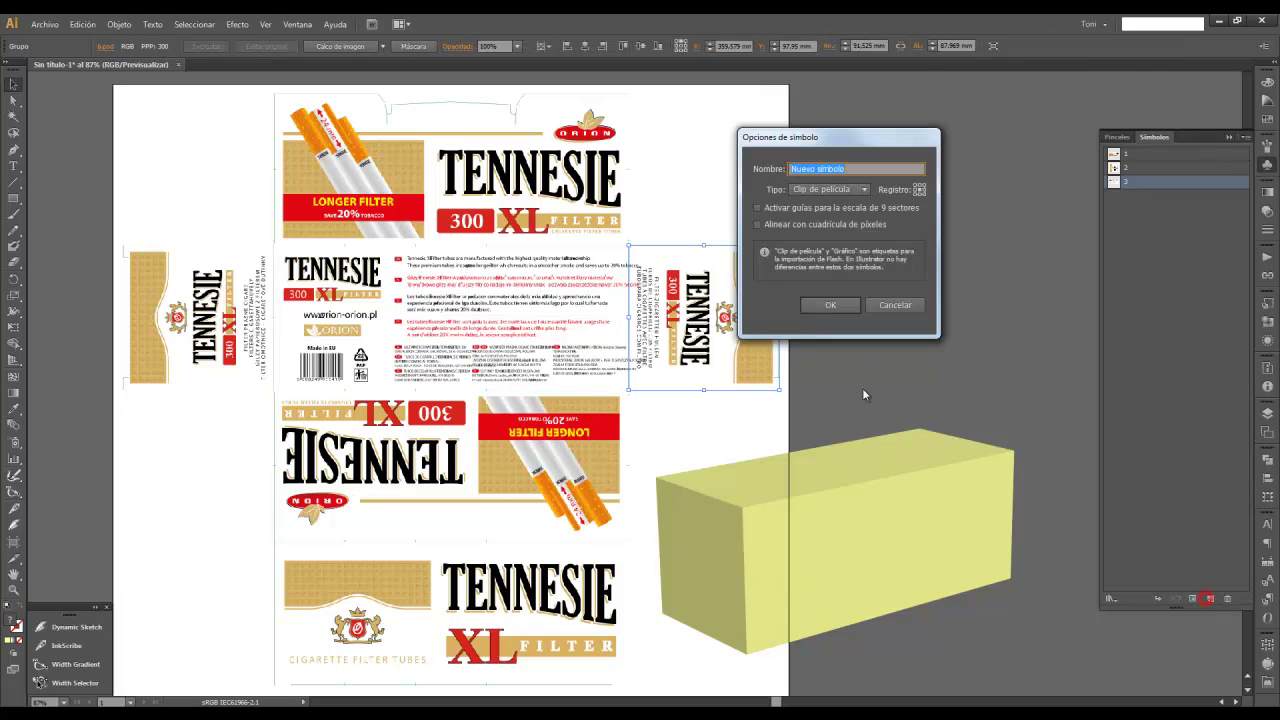
text(4)
click(830, 305)
click(513, 456)
click(1211, 598)
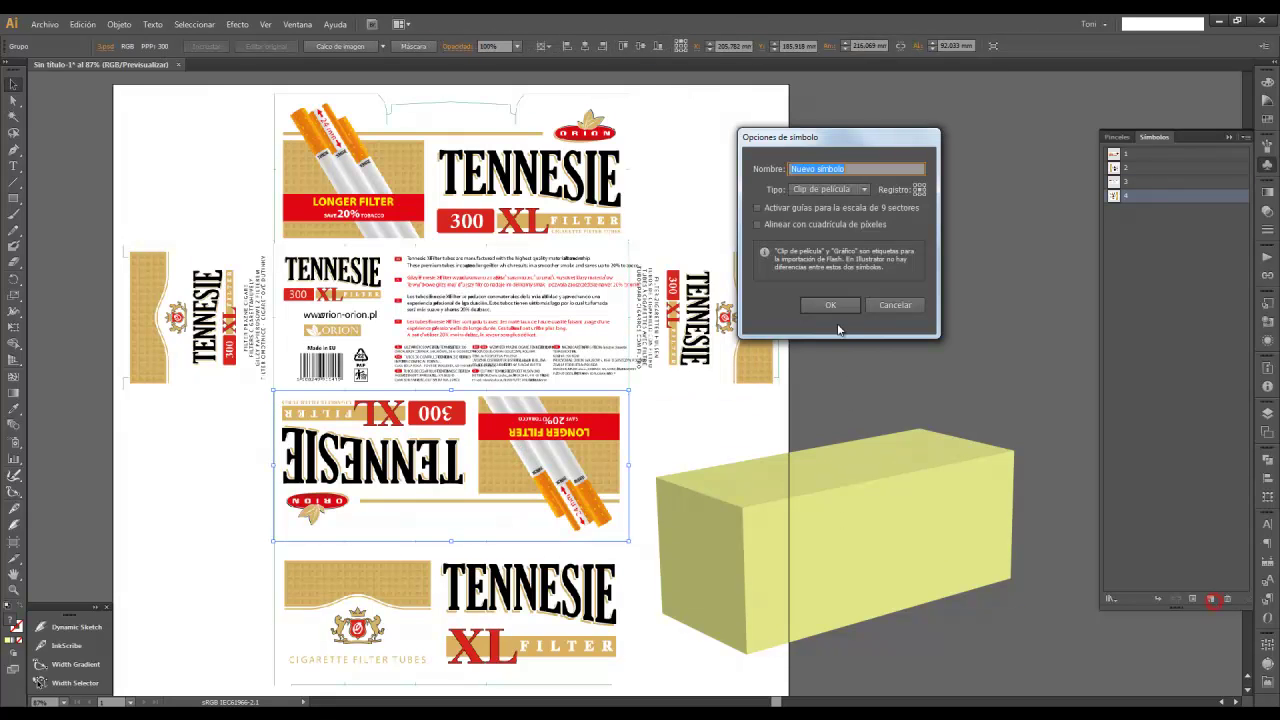
text(5)
click(830, 305)
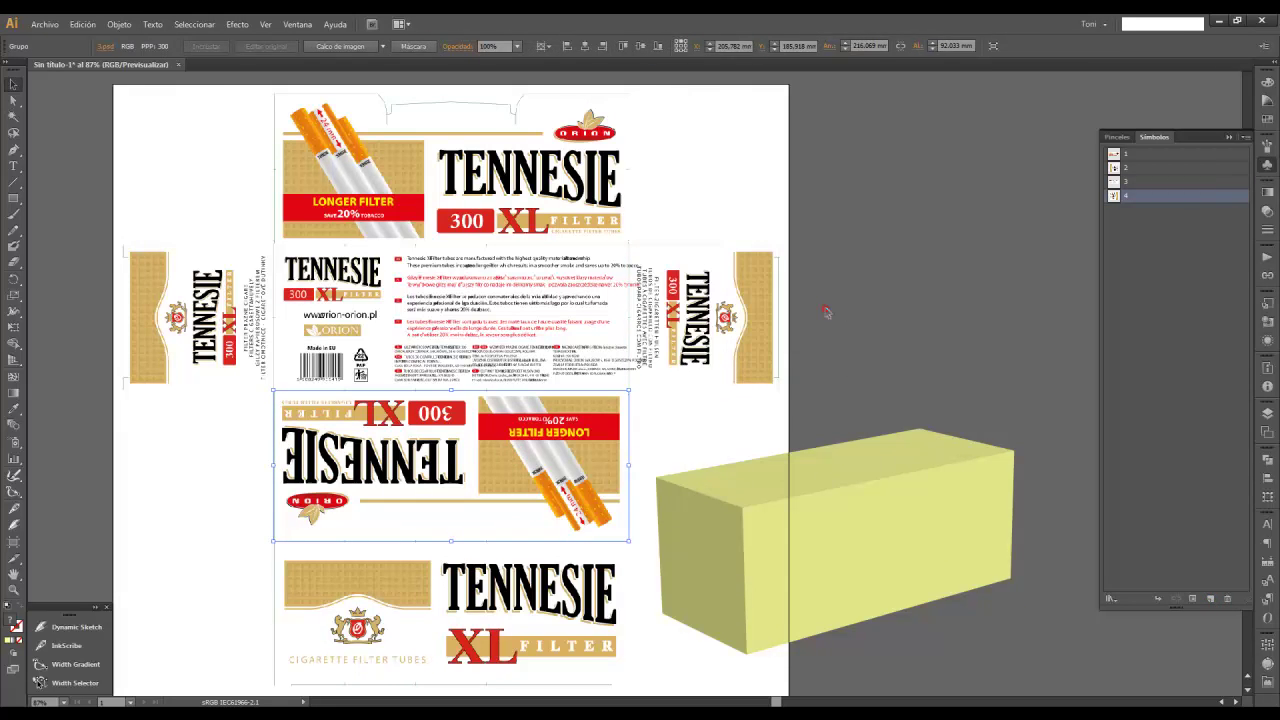
click(535, 642)
click(1211, 598)
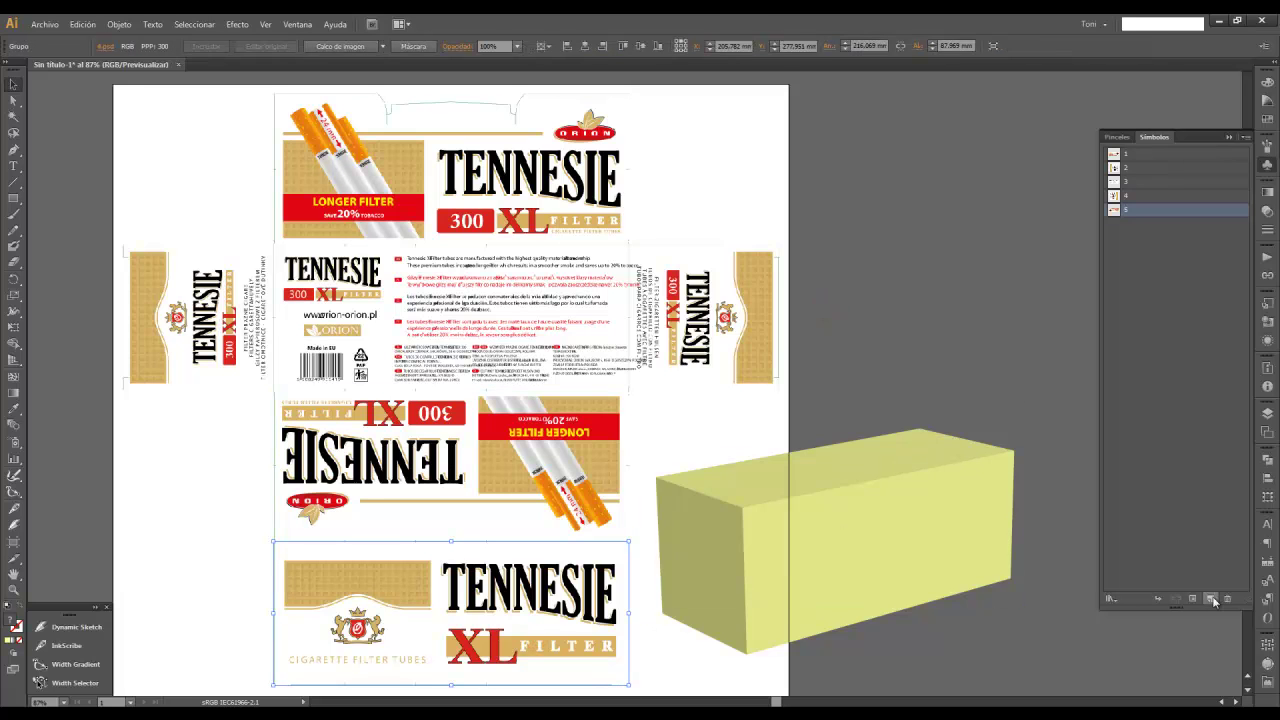
click(830, 305)
click(961, 320)
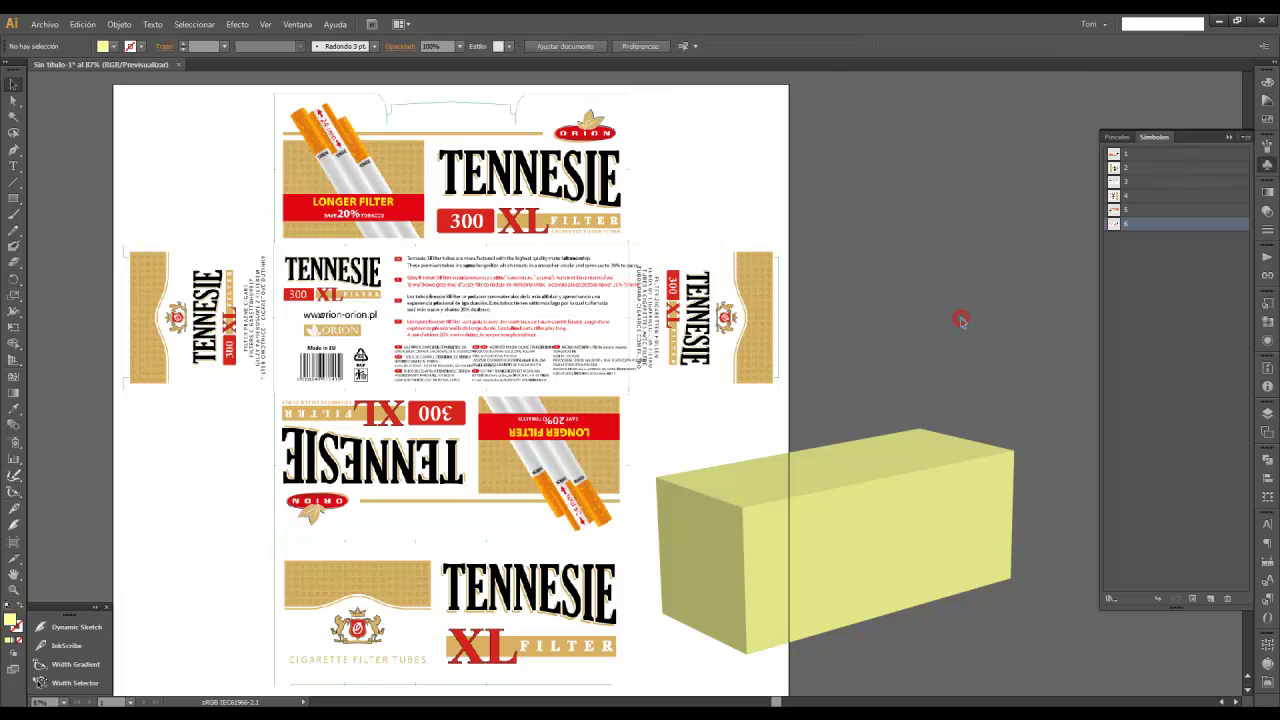
Reposition the yellow 3D box beside the dieline artwork.
drag(877, 323, 682, 323)
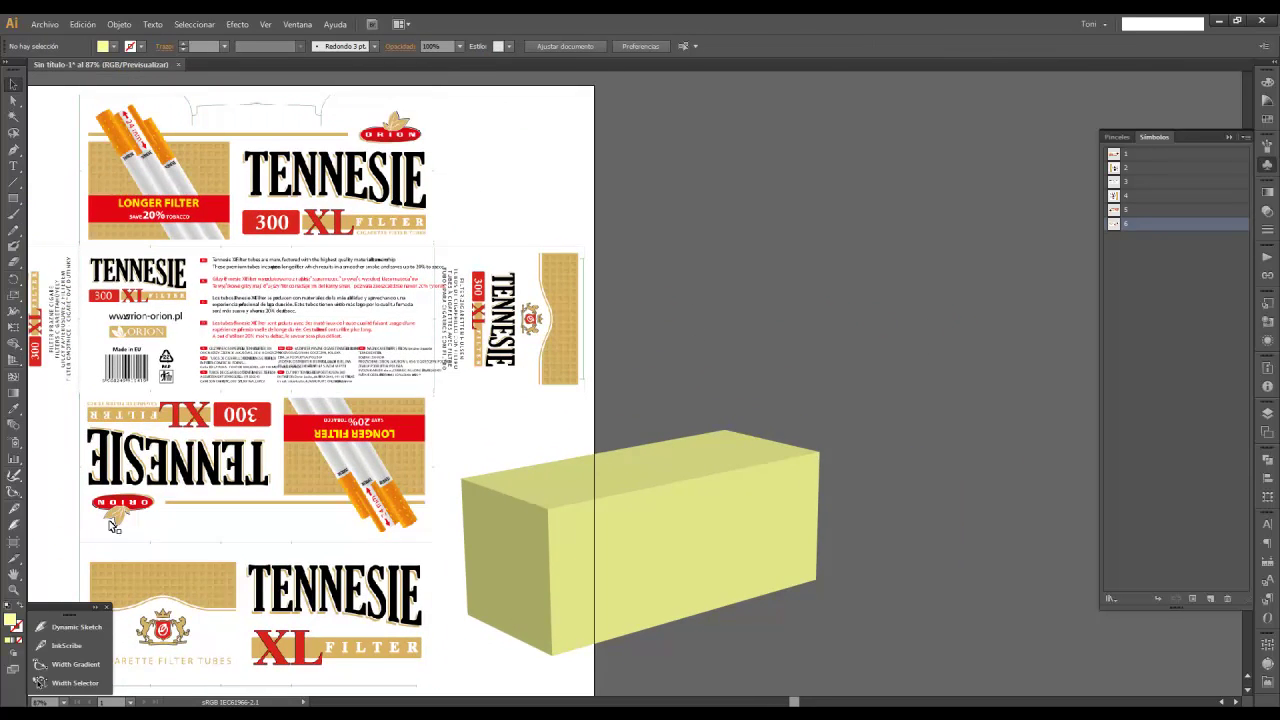
mouse_move(586, 541)
mouse_down()
mouse_move(769, 493)
mouse_move(512, 377)
mouse_move(515, 446)
mouse_up()
mouse_move(592, 424)
mouse_down()
mouse_move(563, 449)
mouse_move(573, 510)
mouse_up()
Reopen the box's 3D Extrude & Bevel effect with preview on and Difuminado plástico shading.
click(1266, 339)
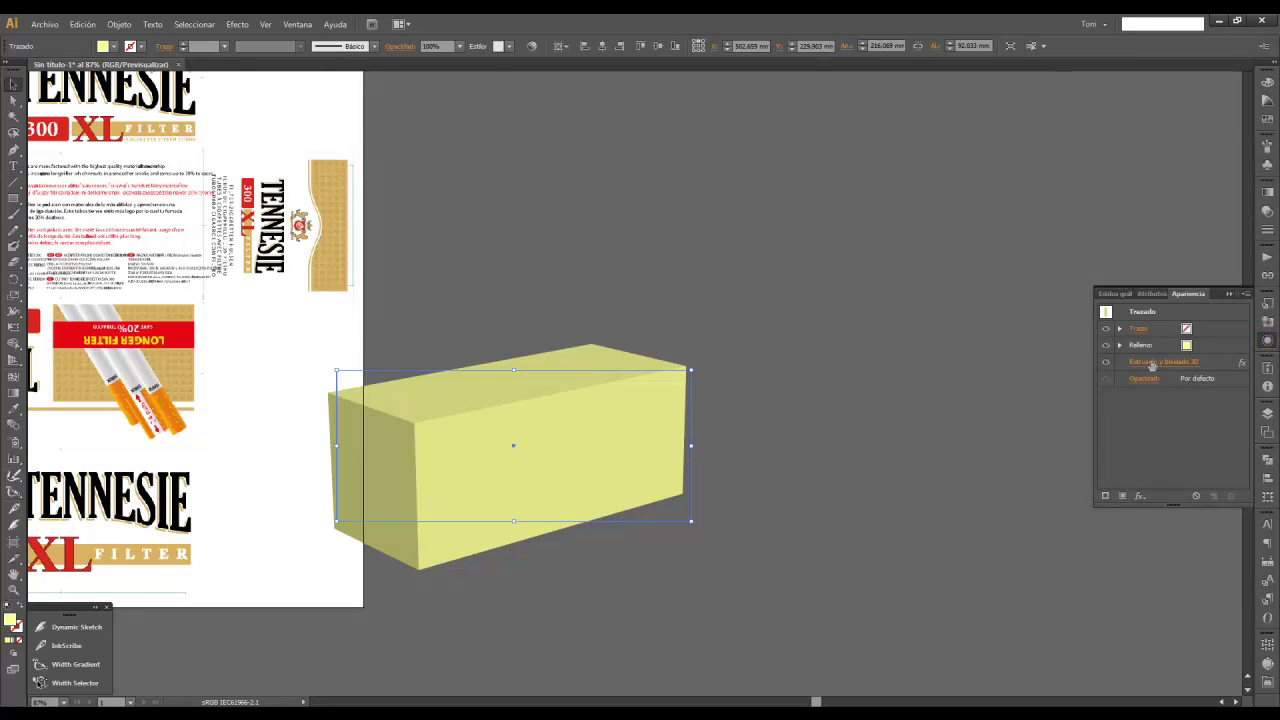
click(1152, 363)
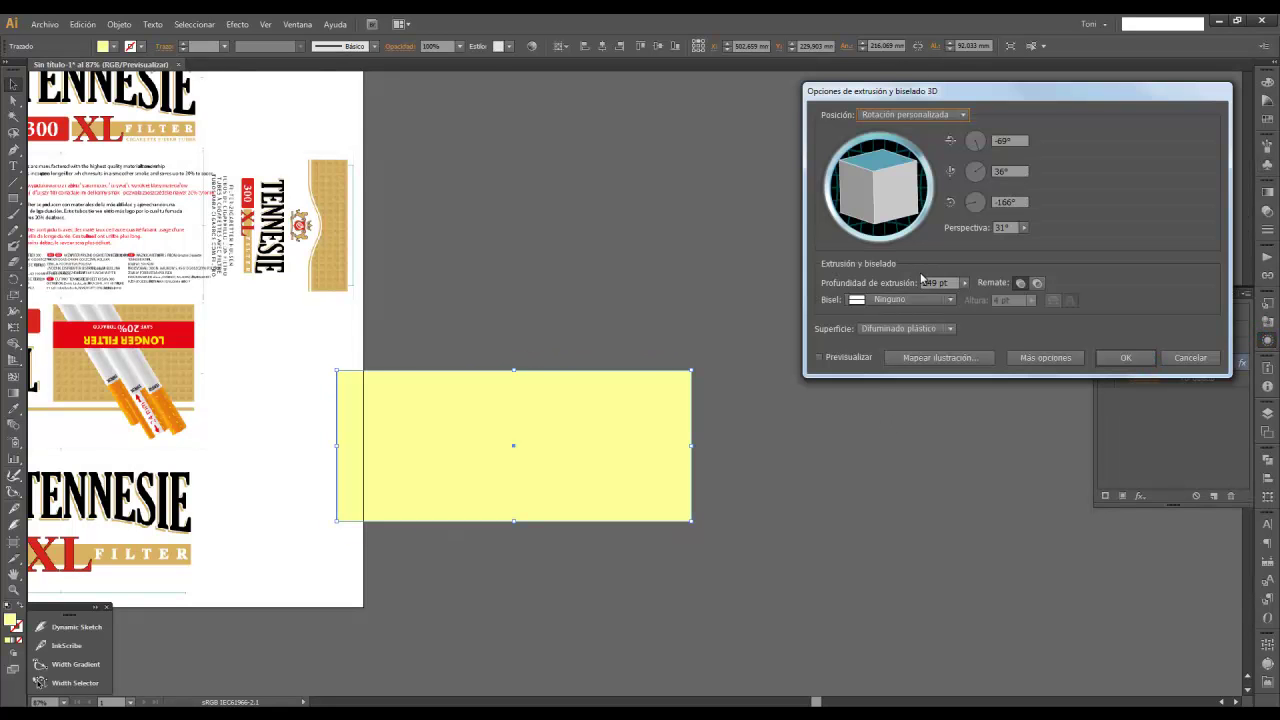
click(820, 357)
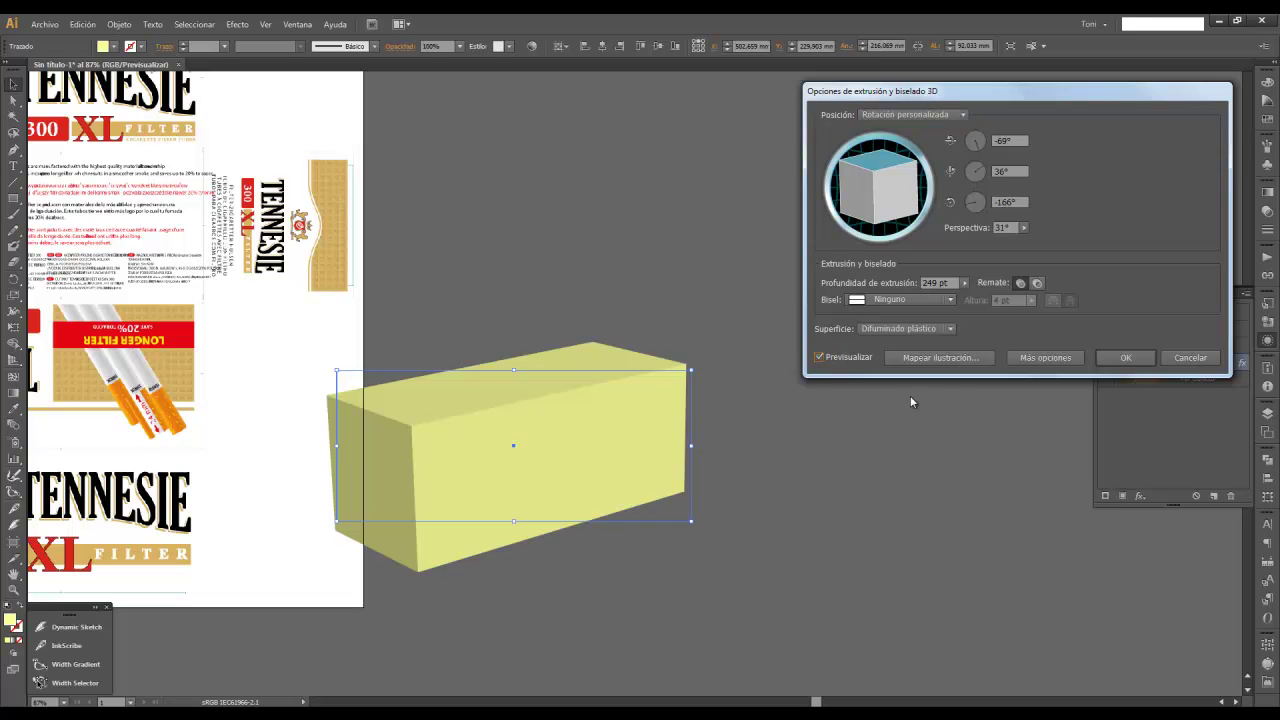
click(950, 329)
click(907, 386)
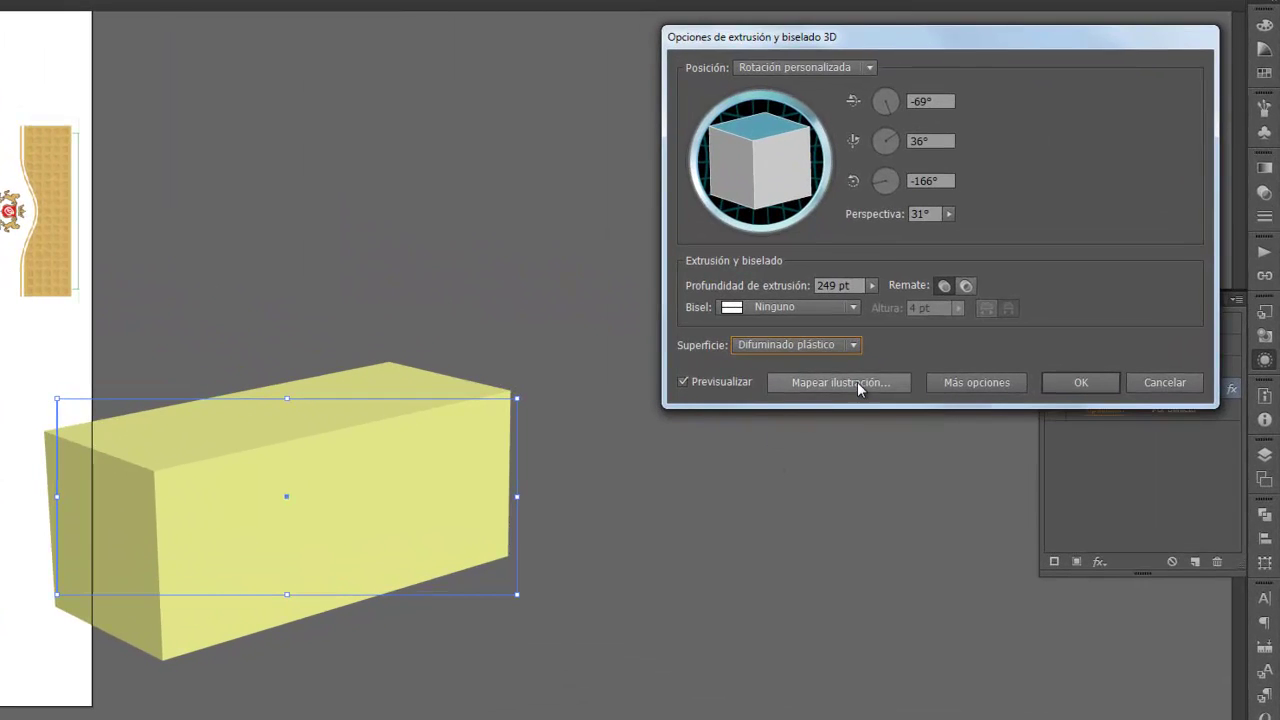
Open Mapear ilustración for the box, showing surface 1 of 6, and move its dialog down.
click(857, 381)
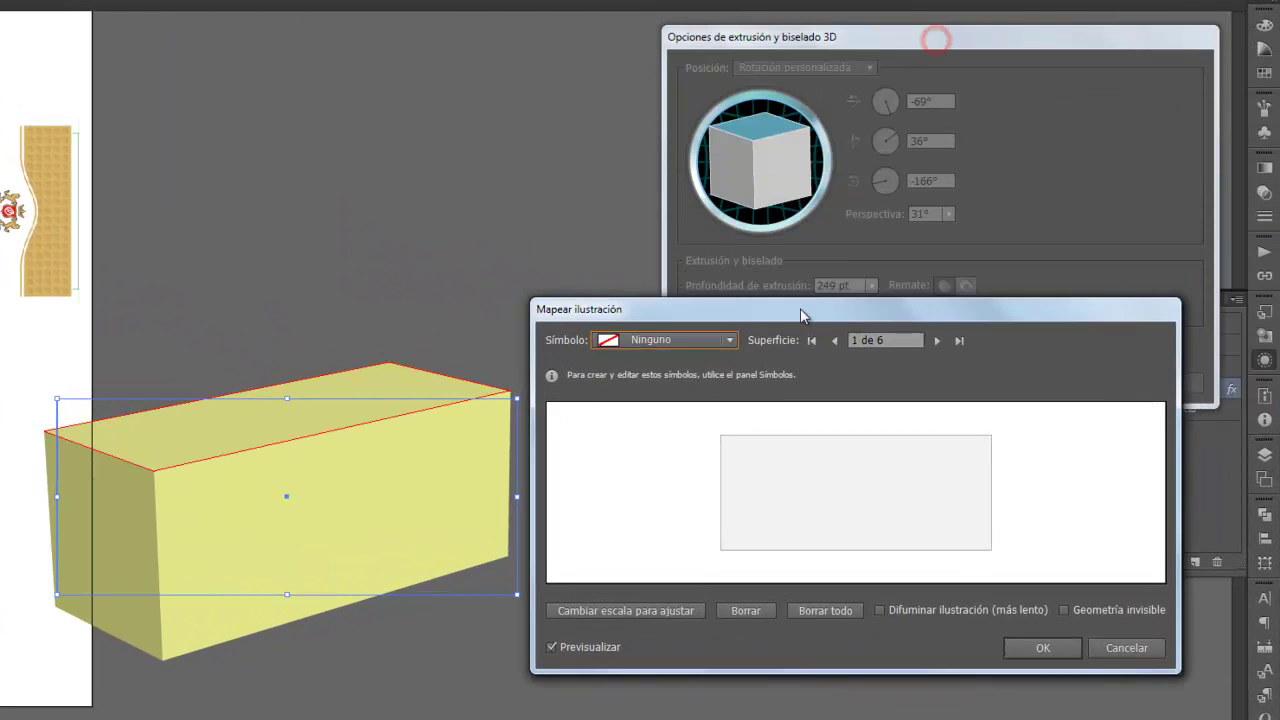
drag(937, 45, 825, 340)
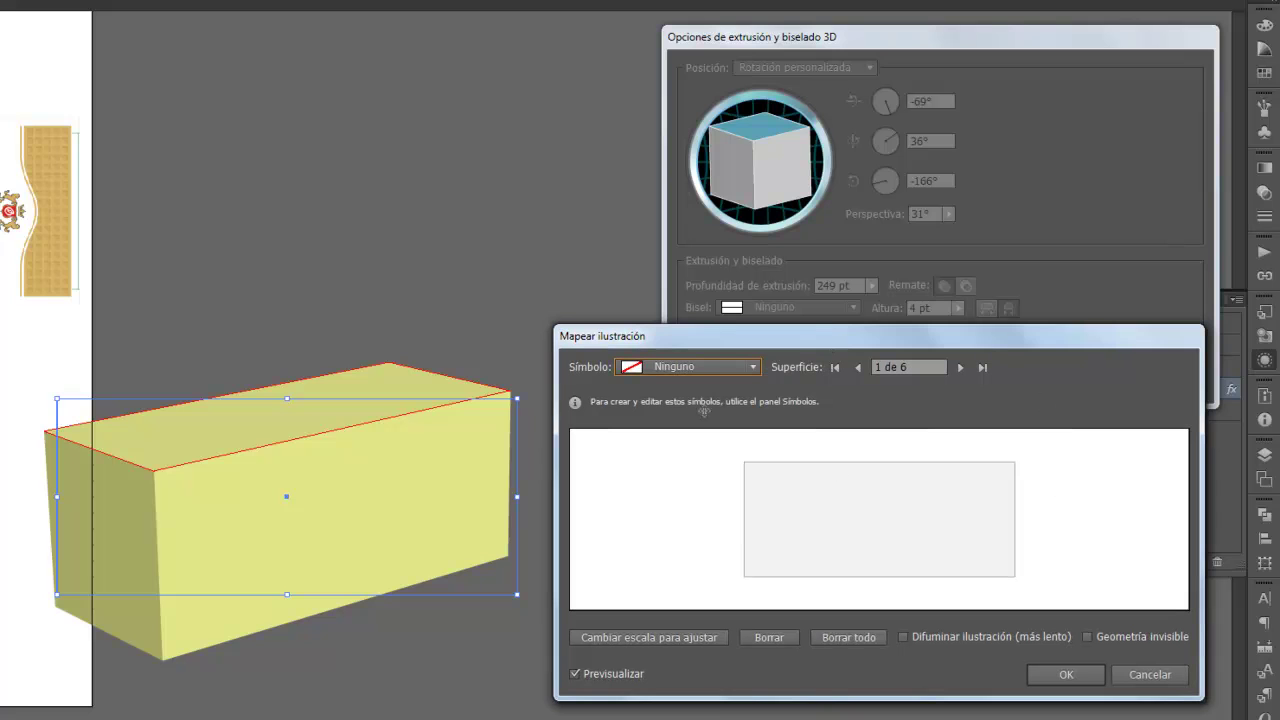
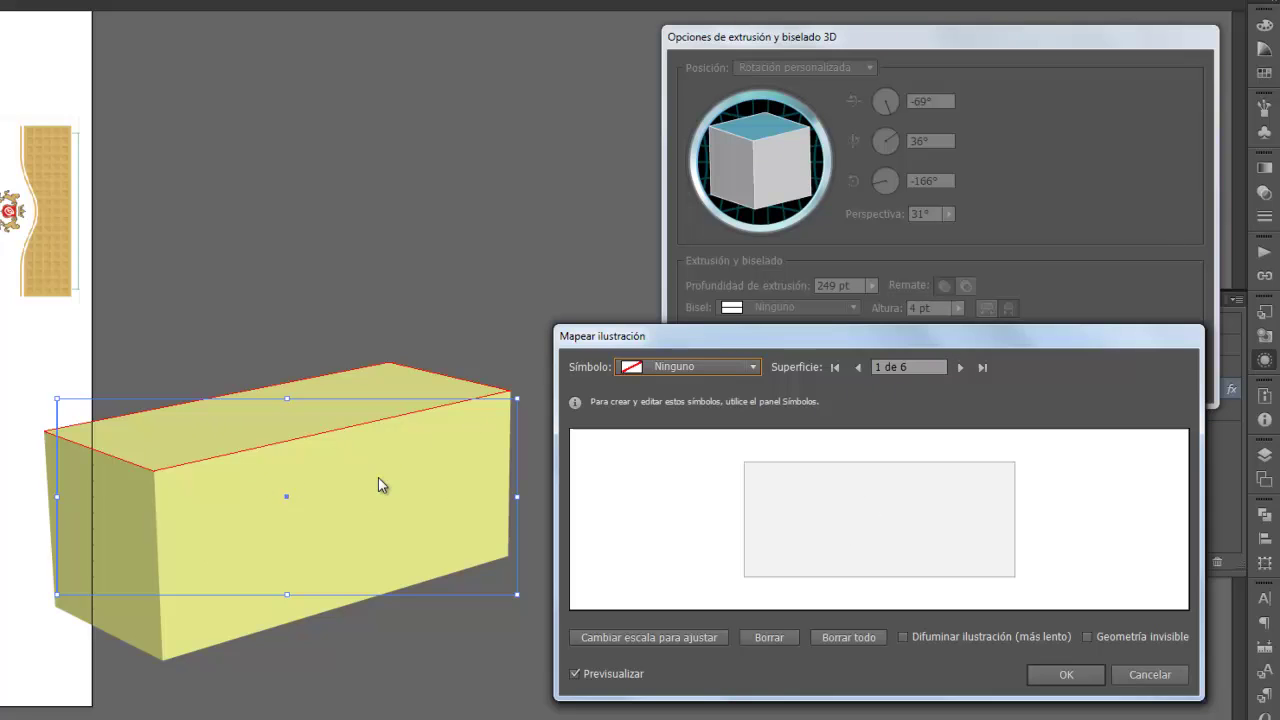
Cycle through all six box surfaces in Map Art and return to the top face.
click(962, 369)
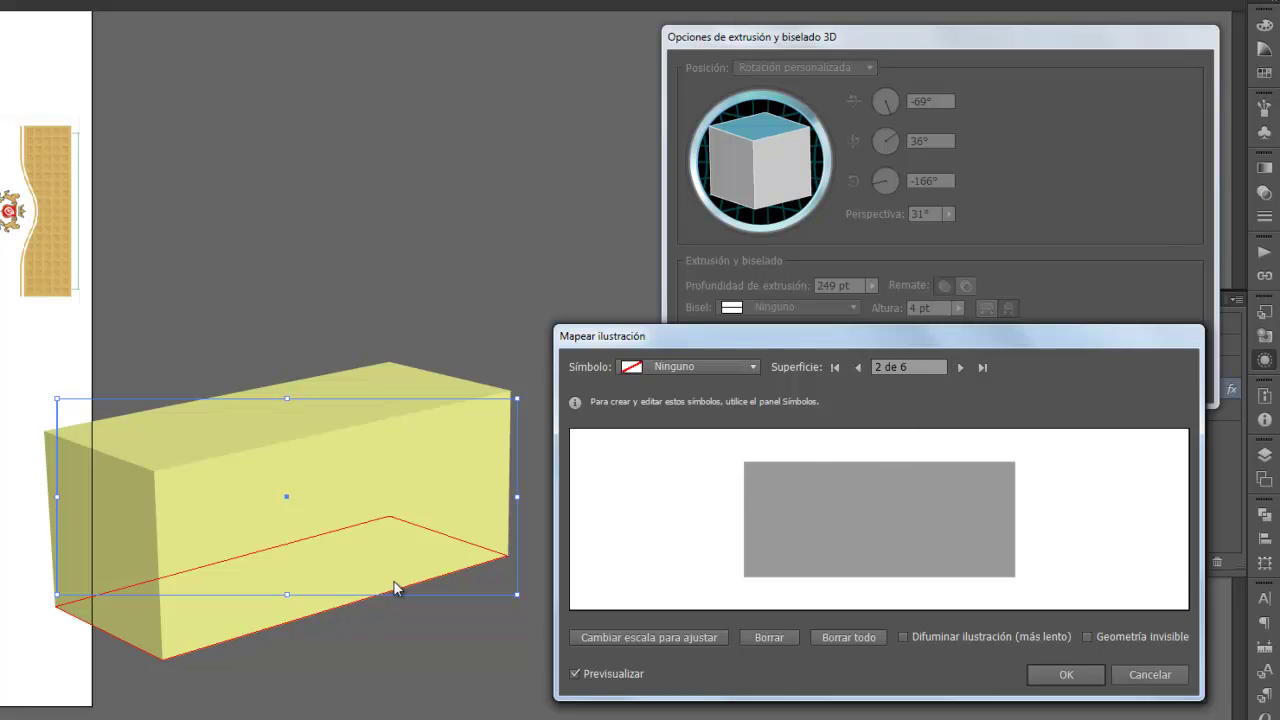
click(960, 367)
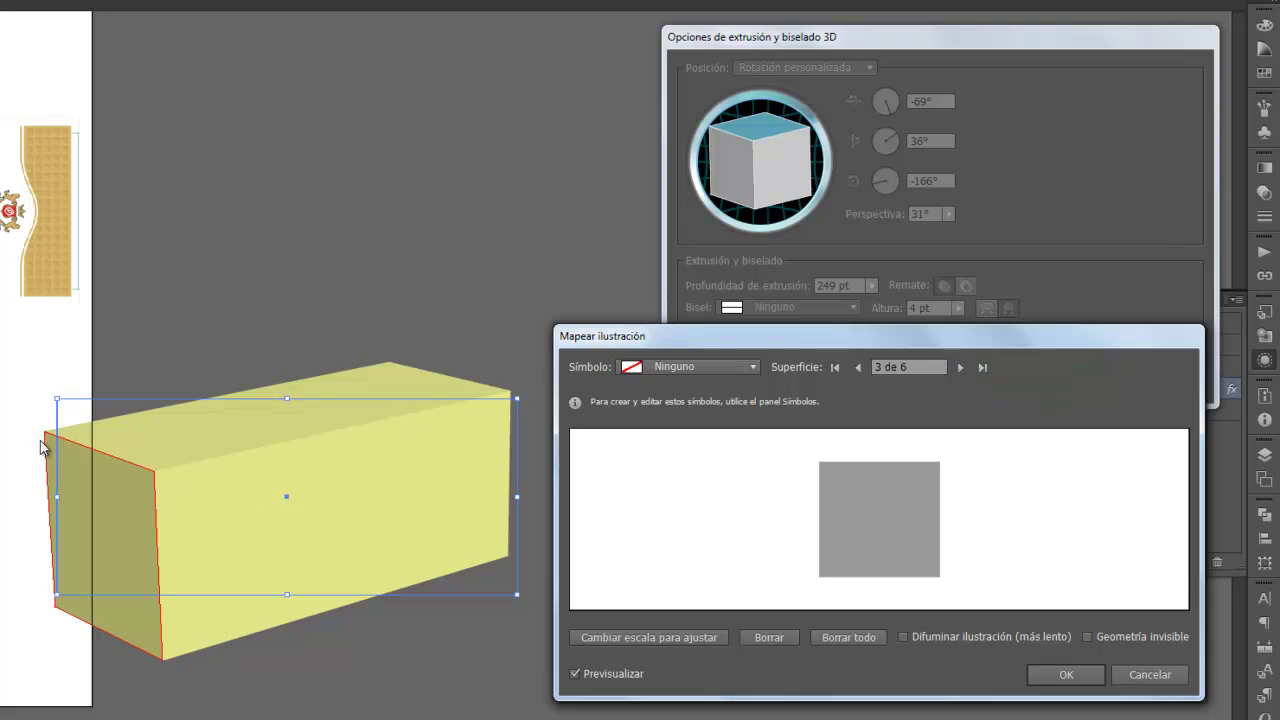
click(960, 367)
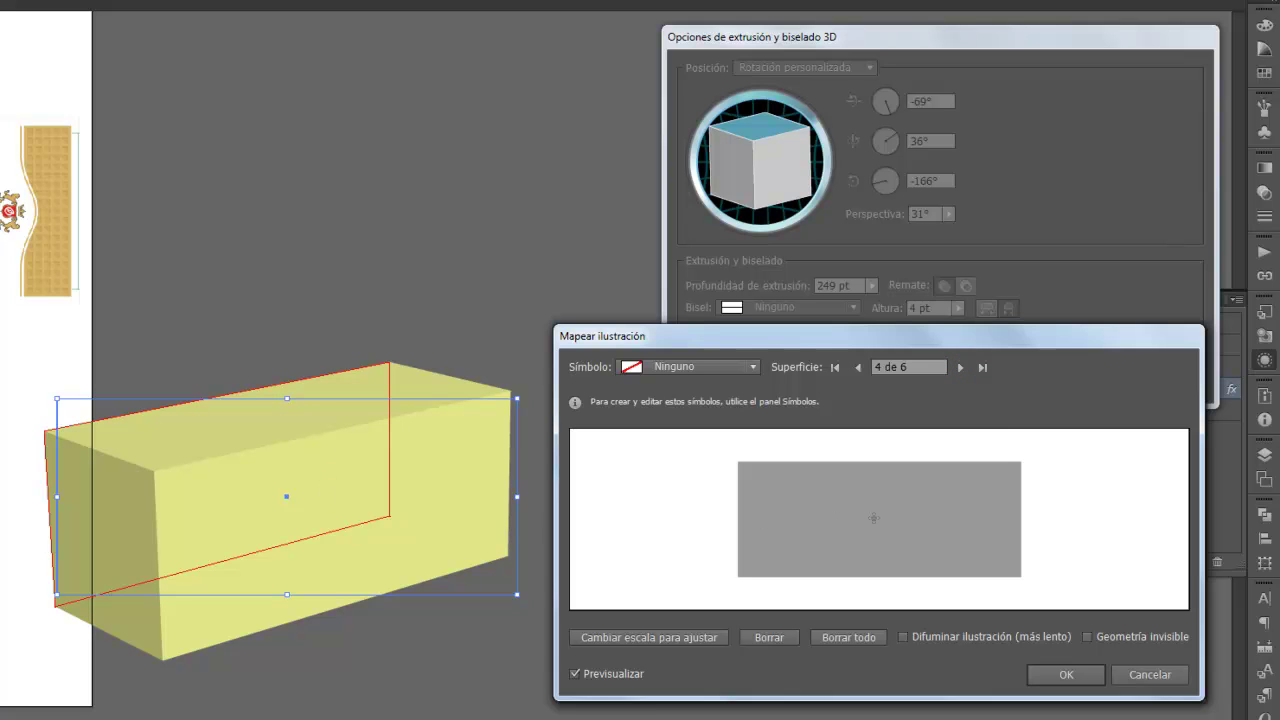
click(960, 367)
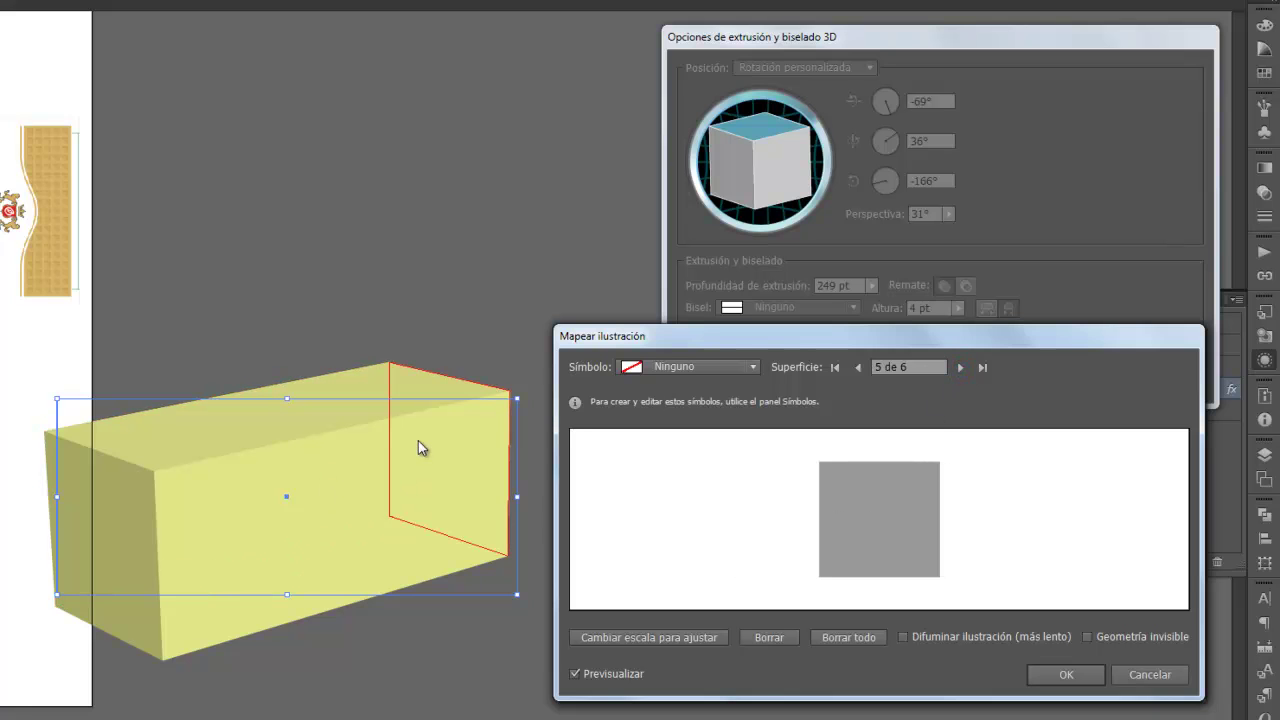
click(960, 367)
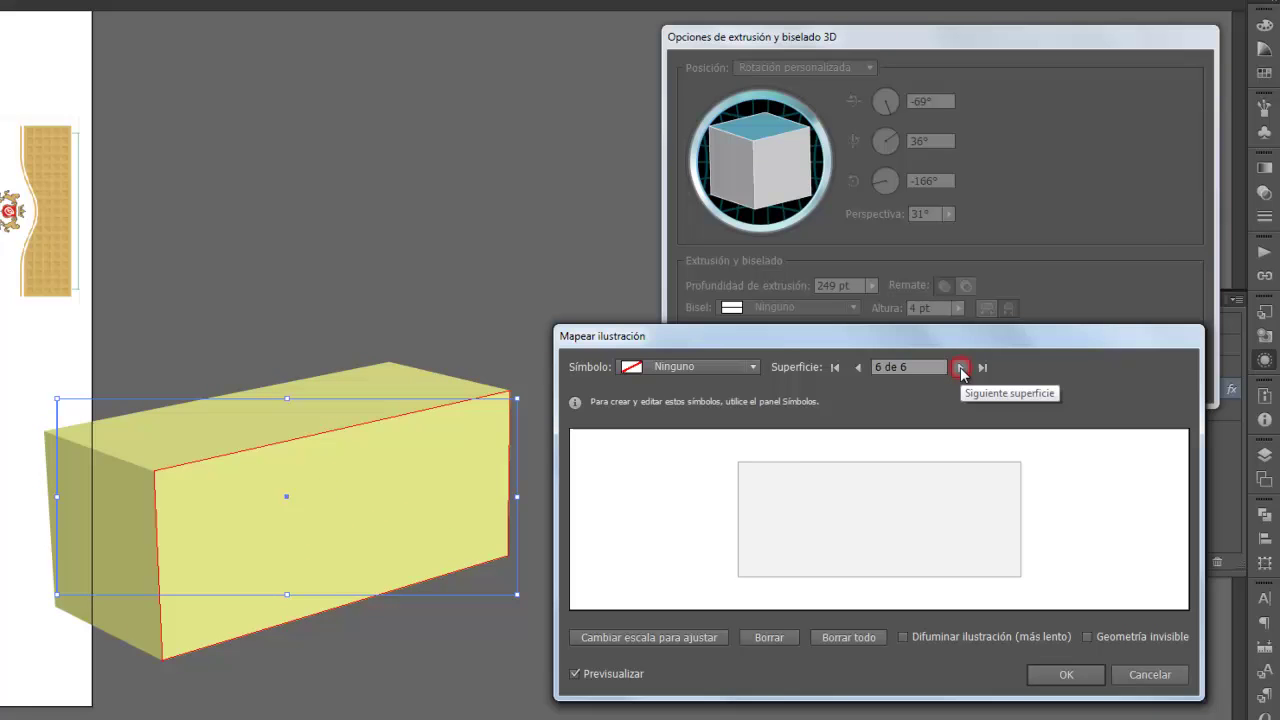
click(960, 367)
click(752, 367)
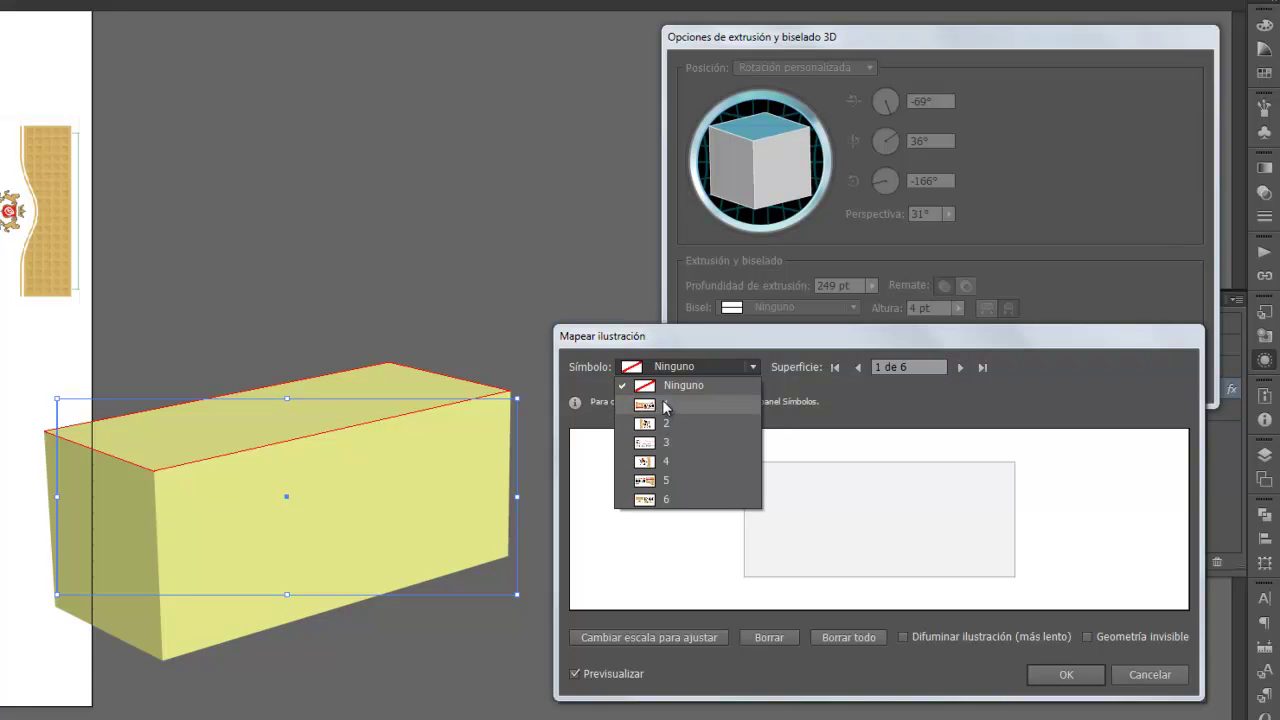
click(1071, 469)
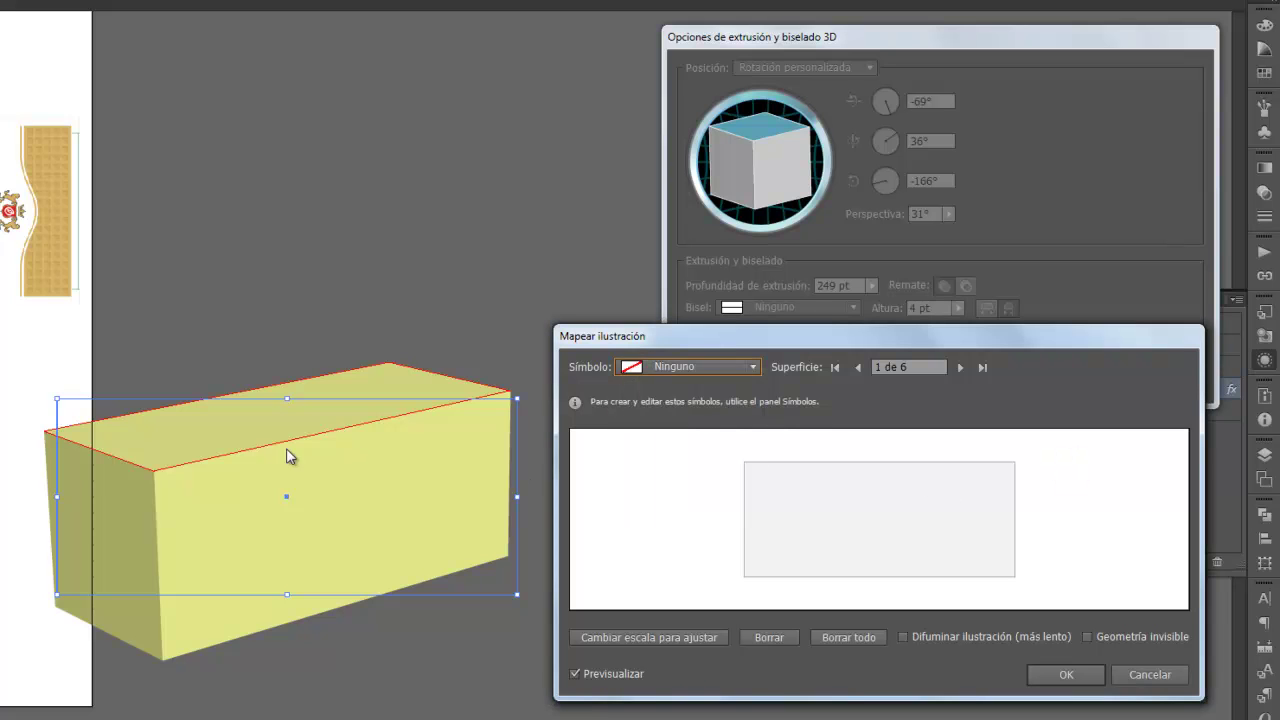
click(834, 367)
Map symbol 6 onto the top face and symbol 3 onto the bottom, each scaled to fit.
click(753, 370)
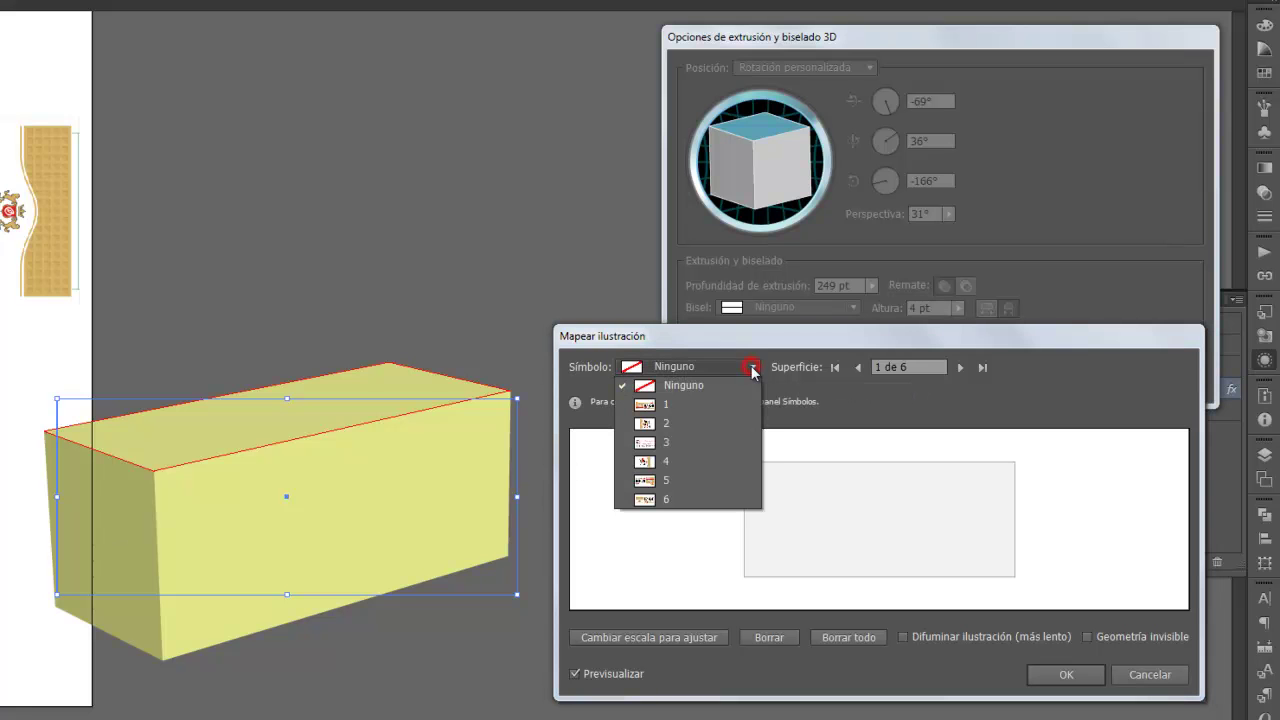
click(652, 502)
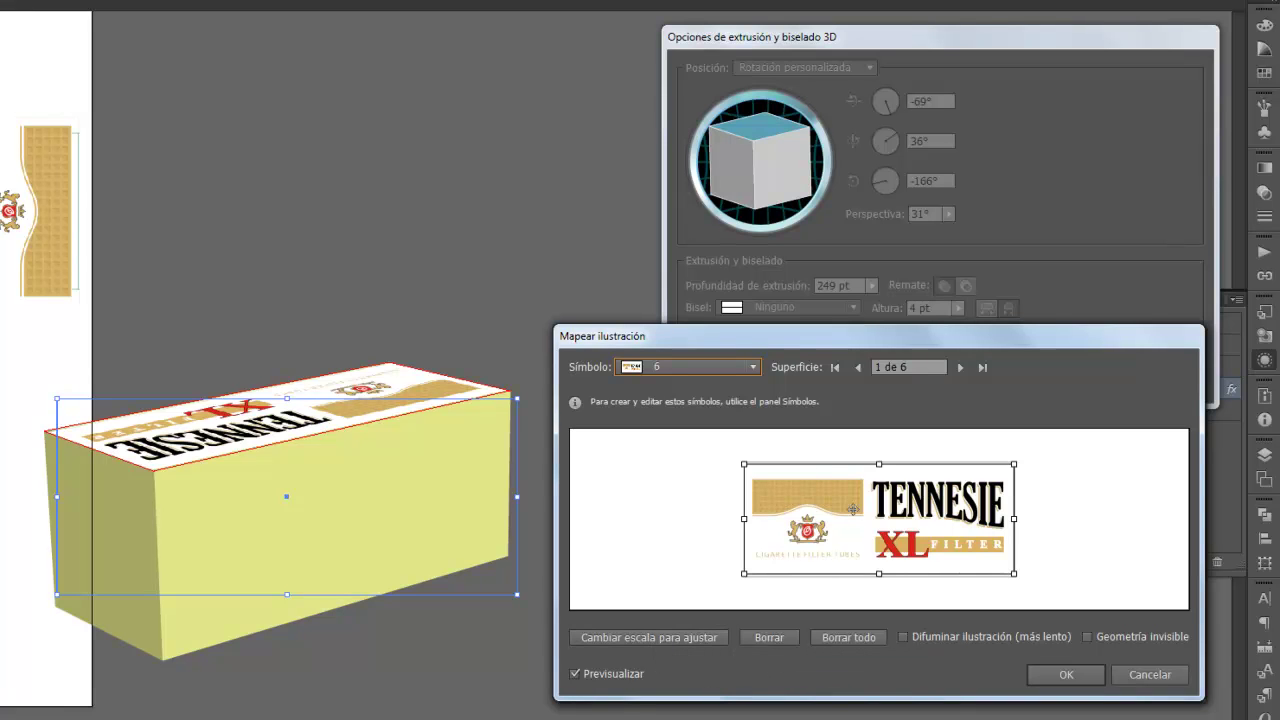
click(643, 640)
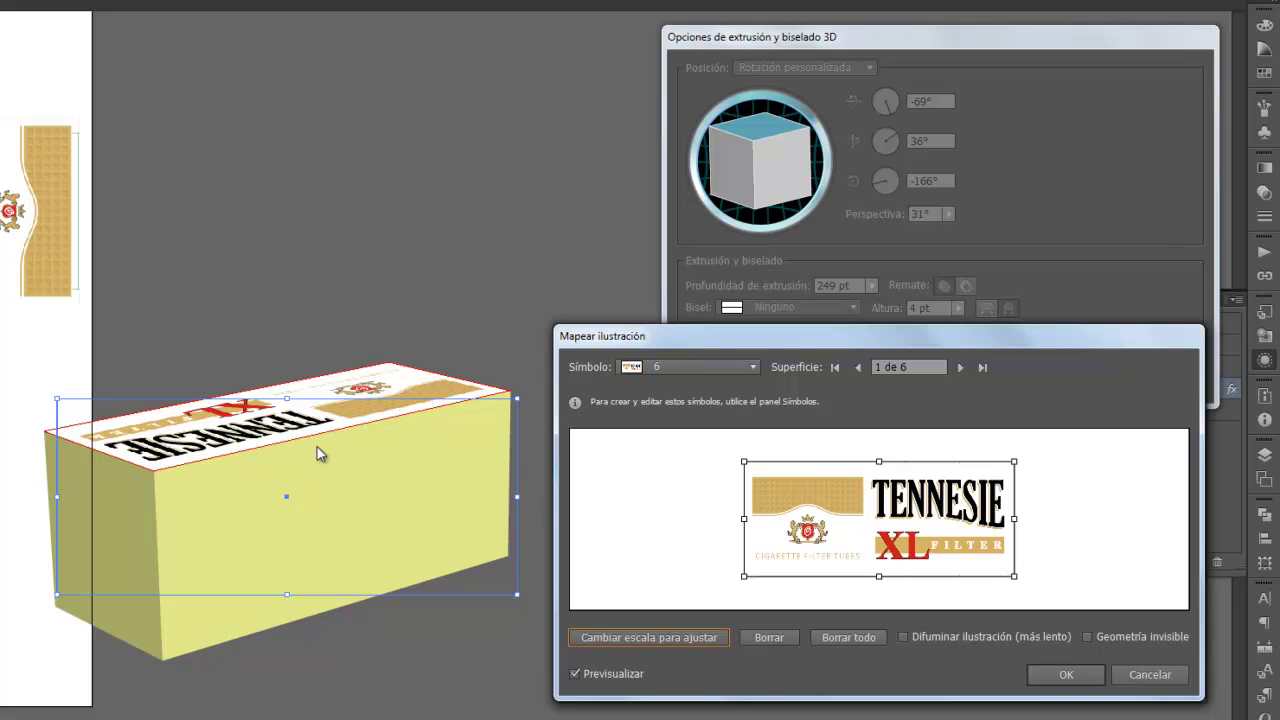
click(960, 367)
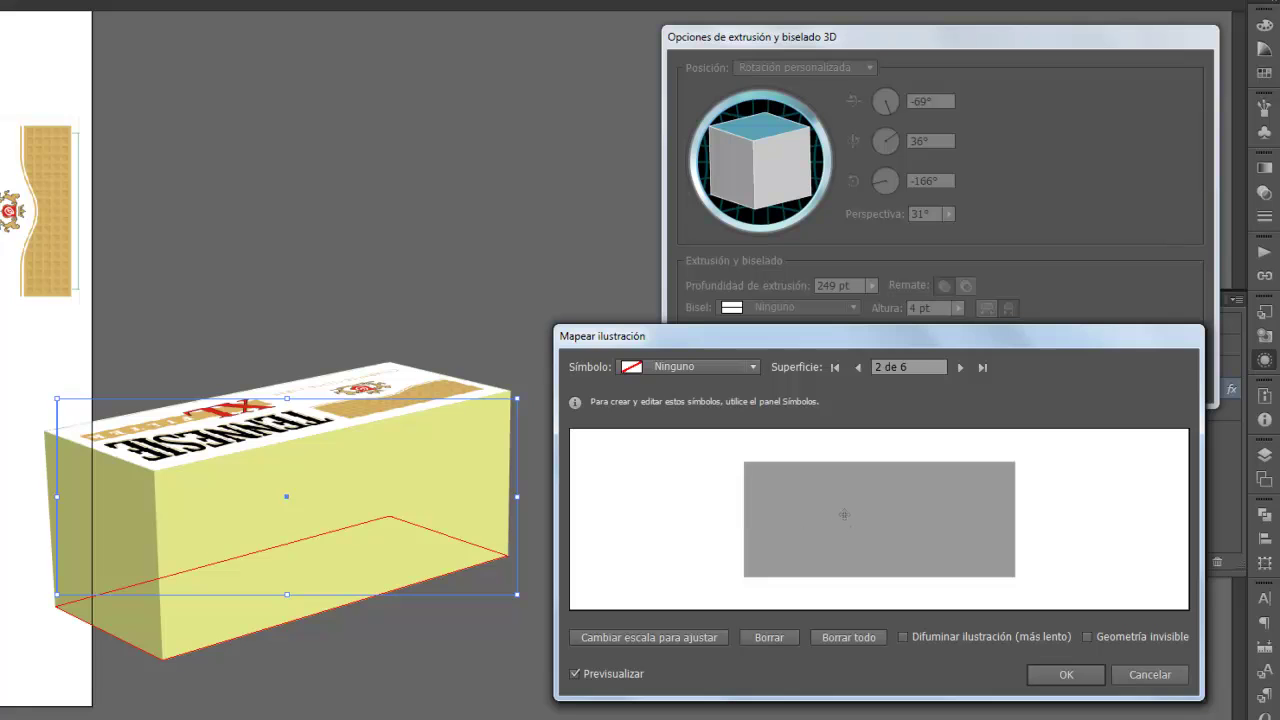
click(752, 367)
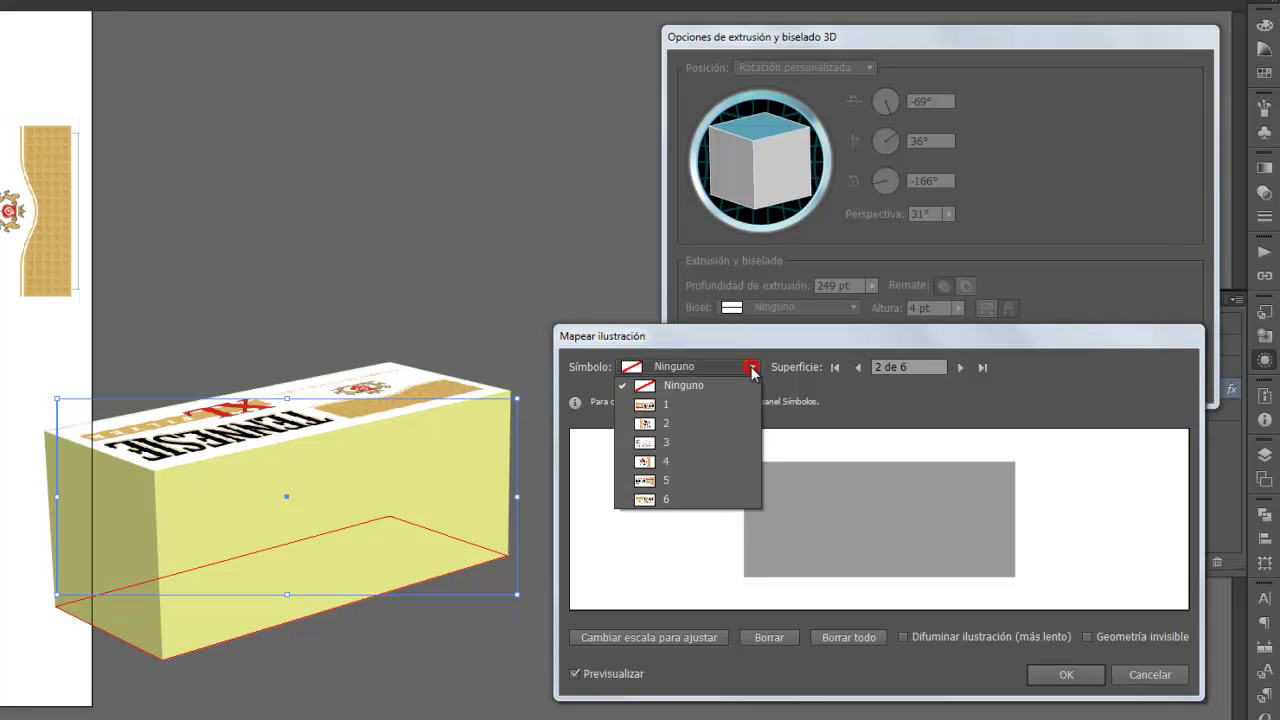
click(651, 443)
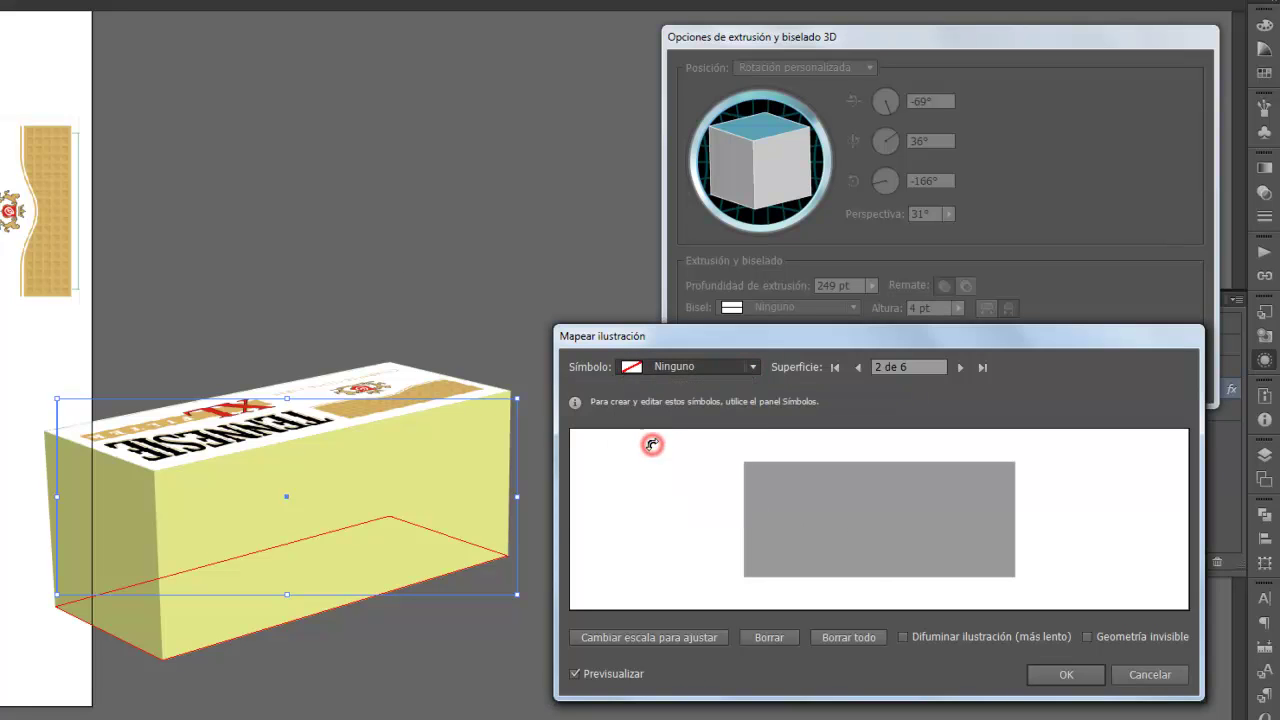
click(636, 637)
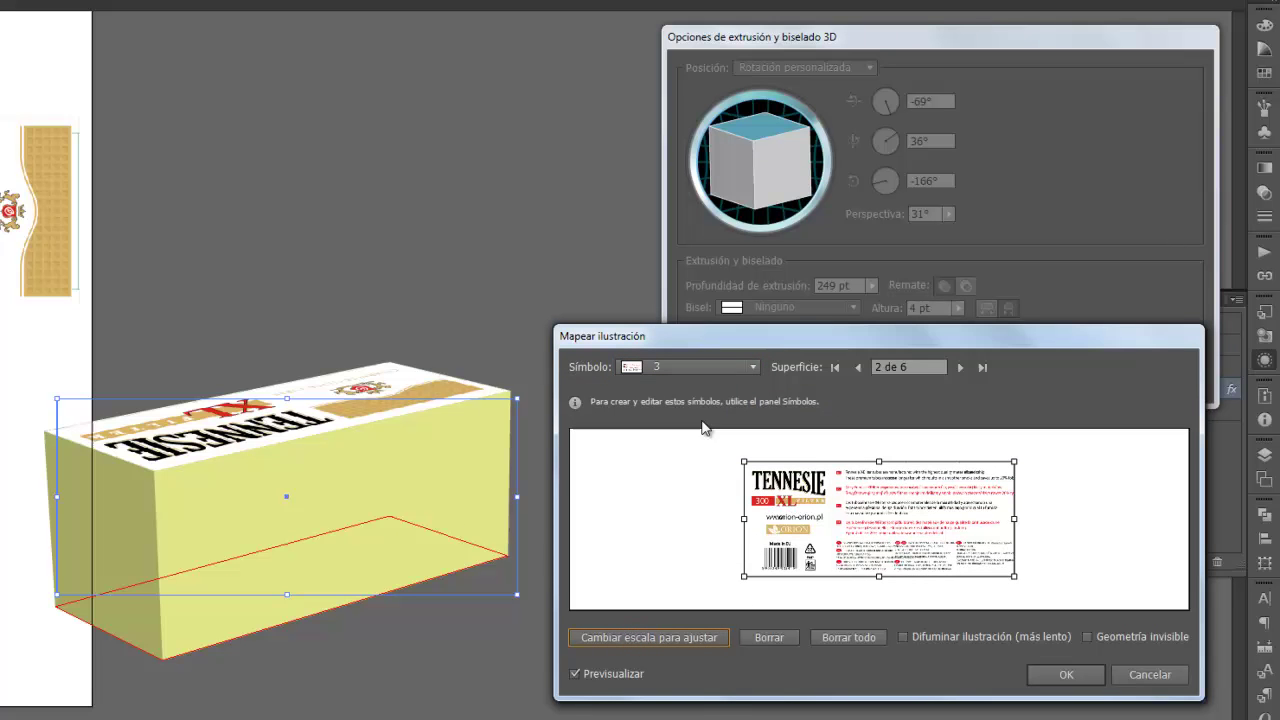
Map symbol 2 onto the left end face, scaled to fit.
click(959, 367)
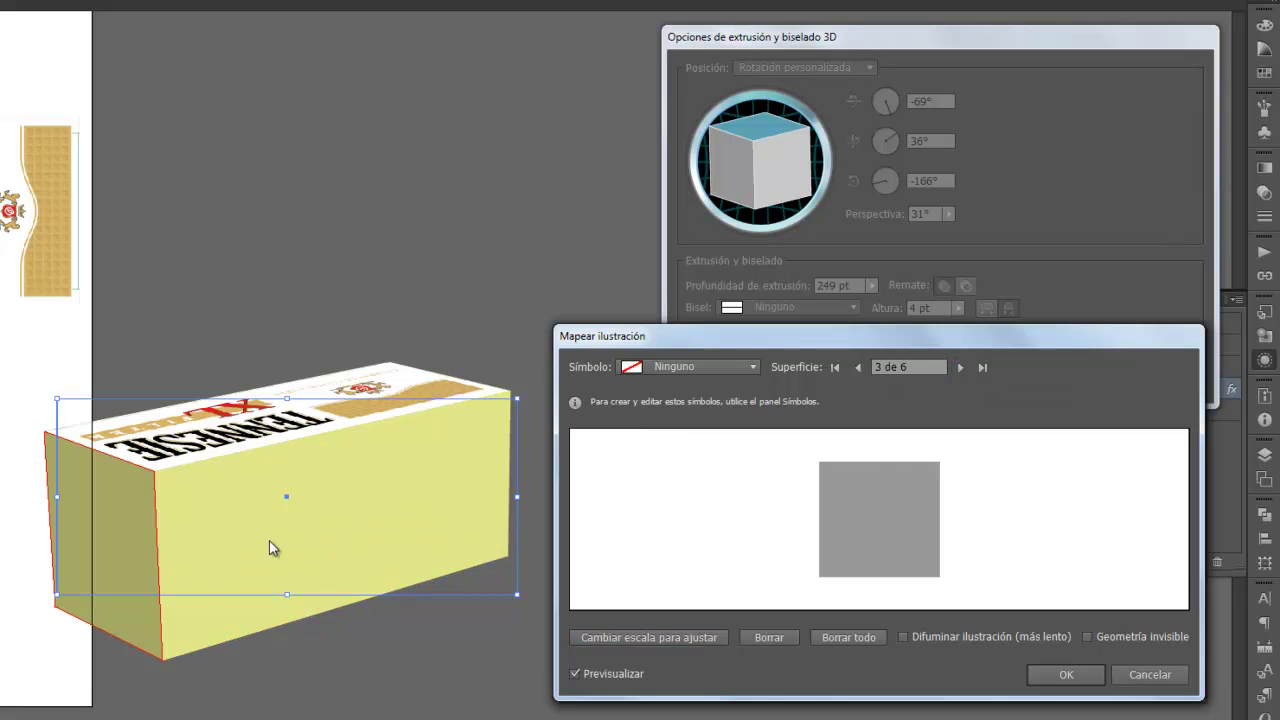
click(752, 367)
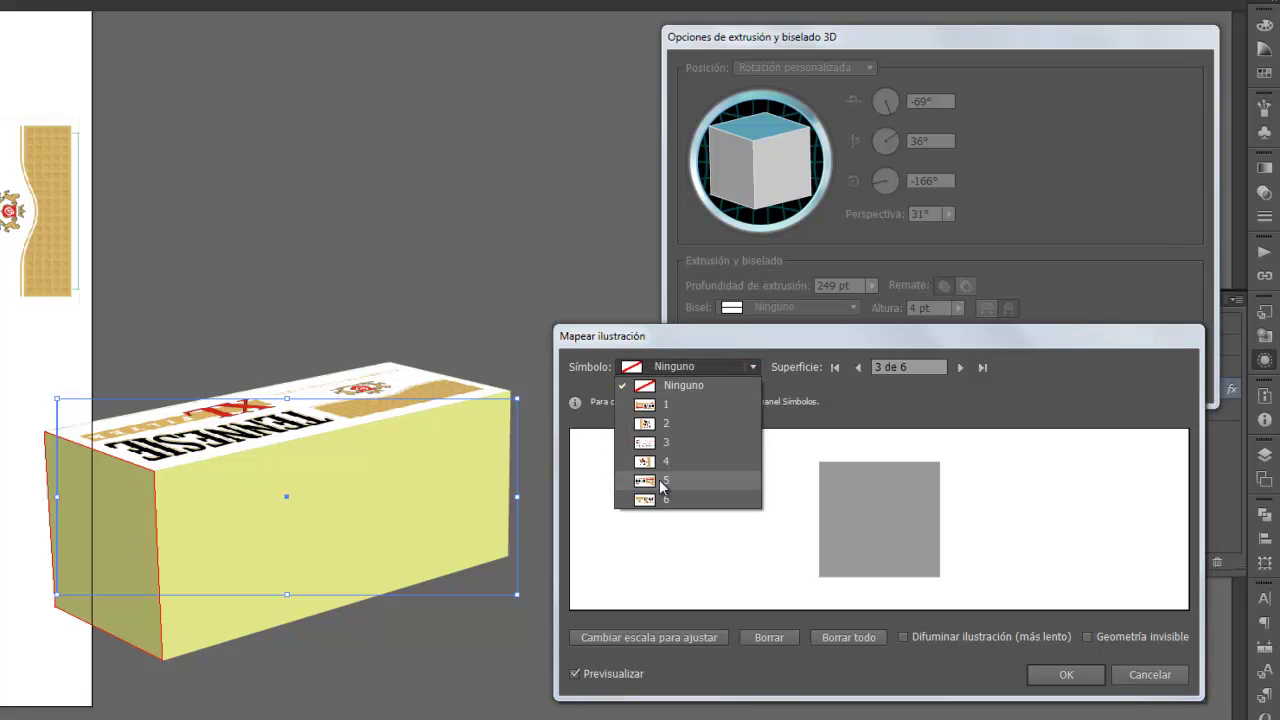
click(661, 424)
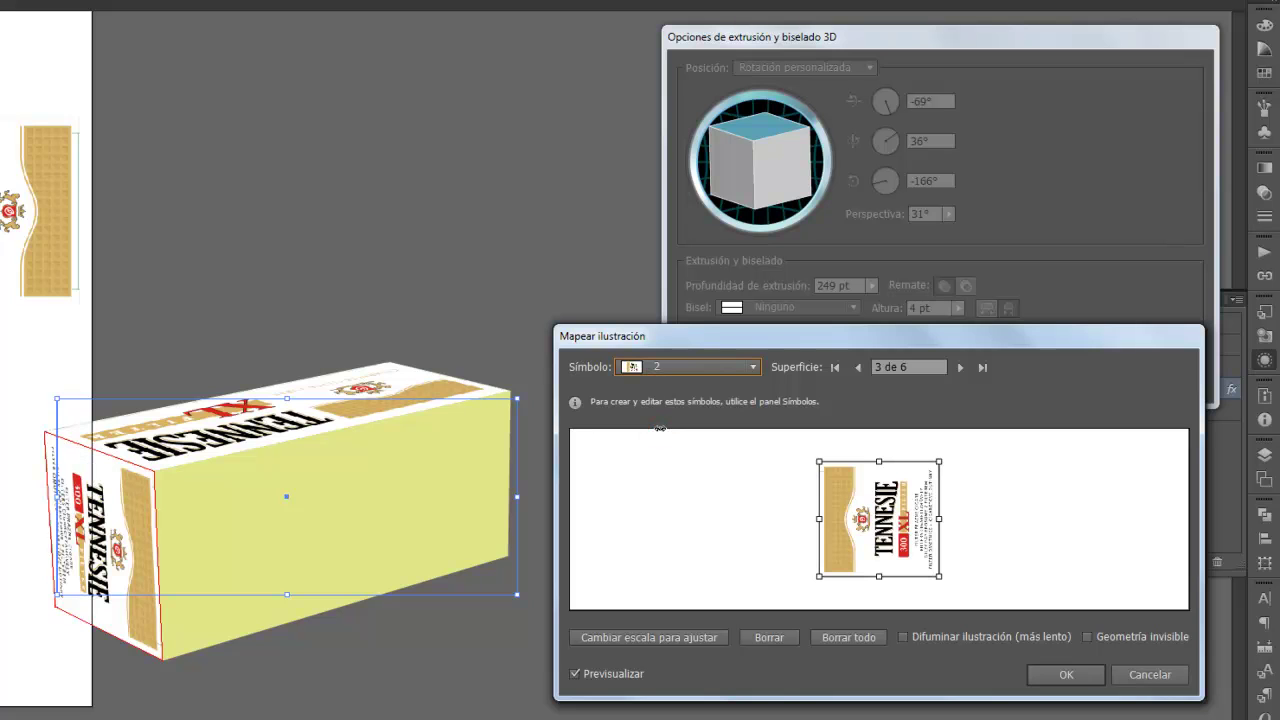
click(665, 636)
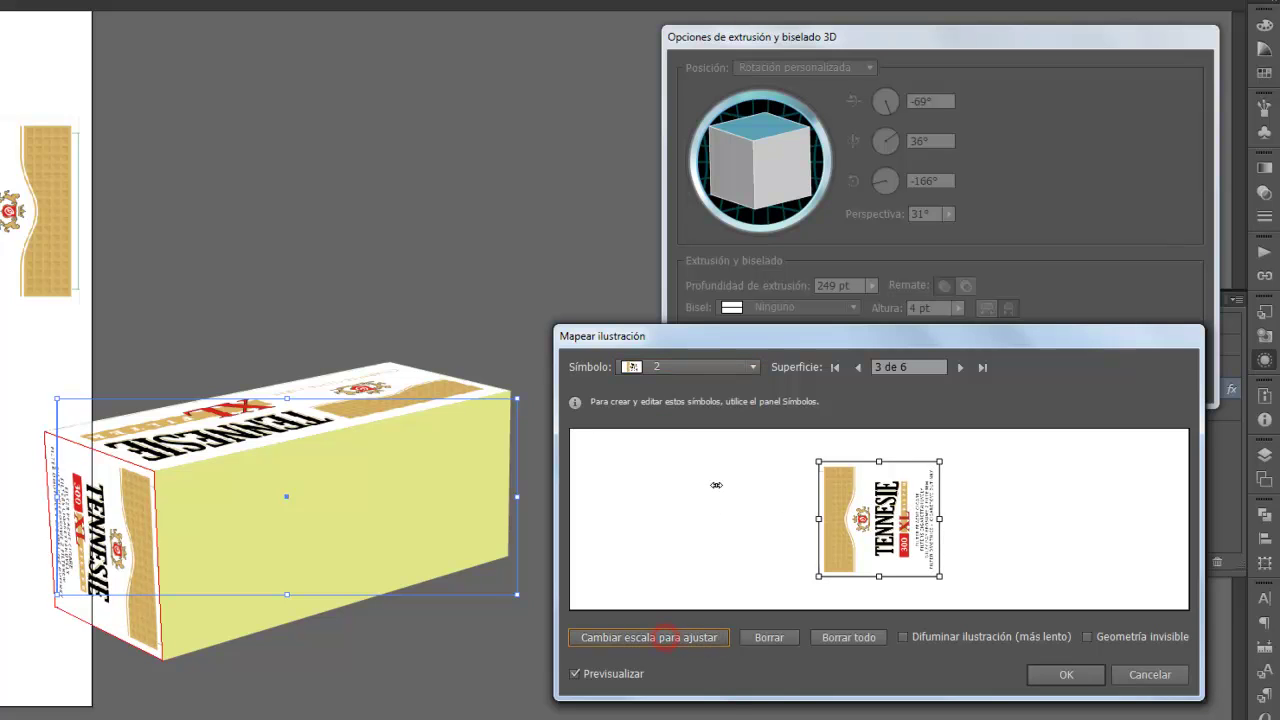
click(960, 368)
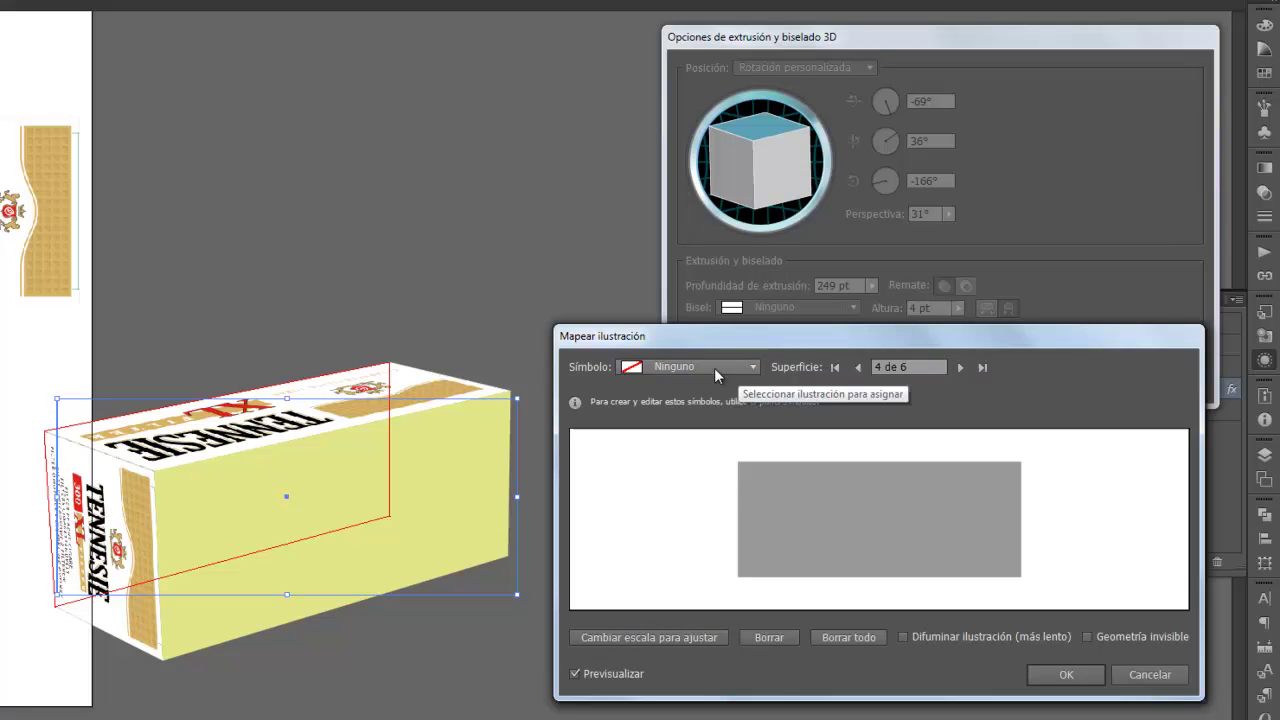
Map symbol 5 onto surface 4 and symbol 4 onto the right end face, both scaled to fit.
click(751, 367)
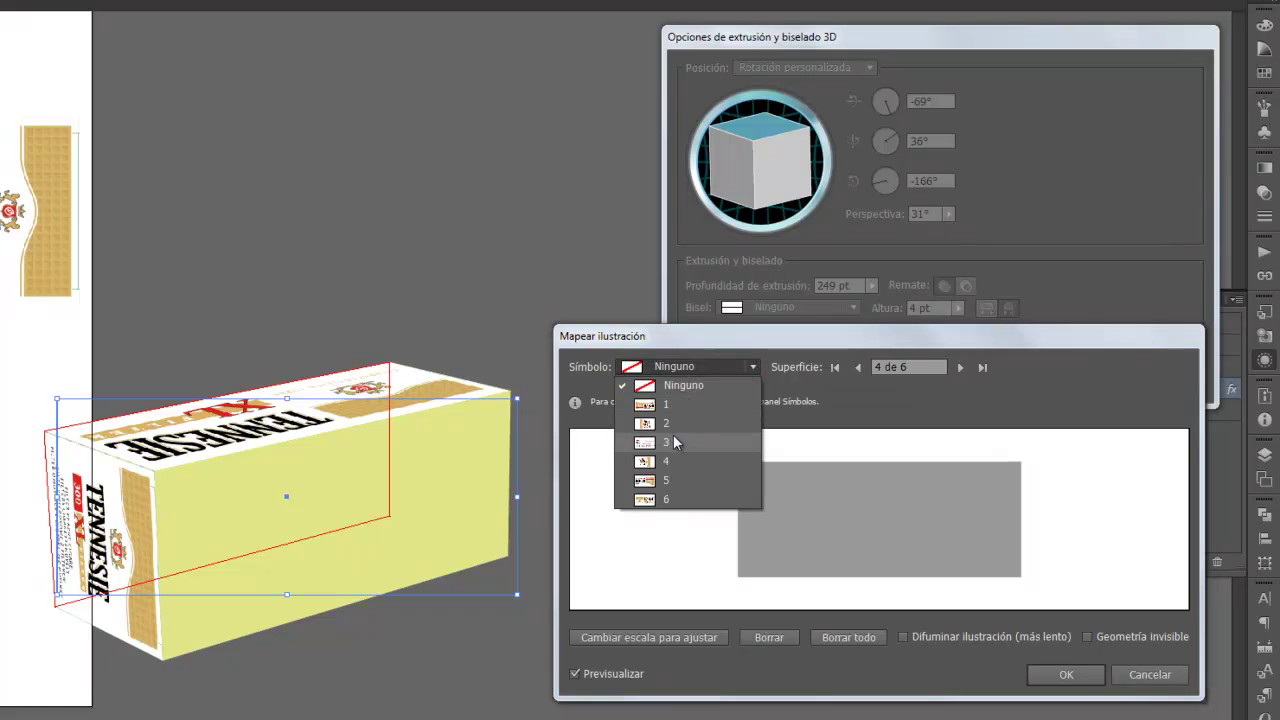
click(668, 479)
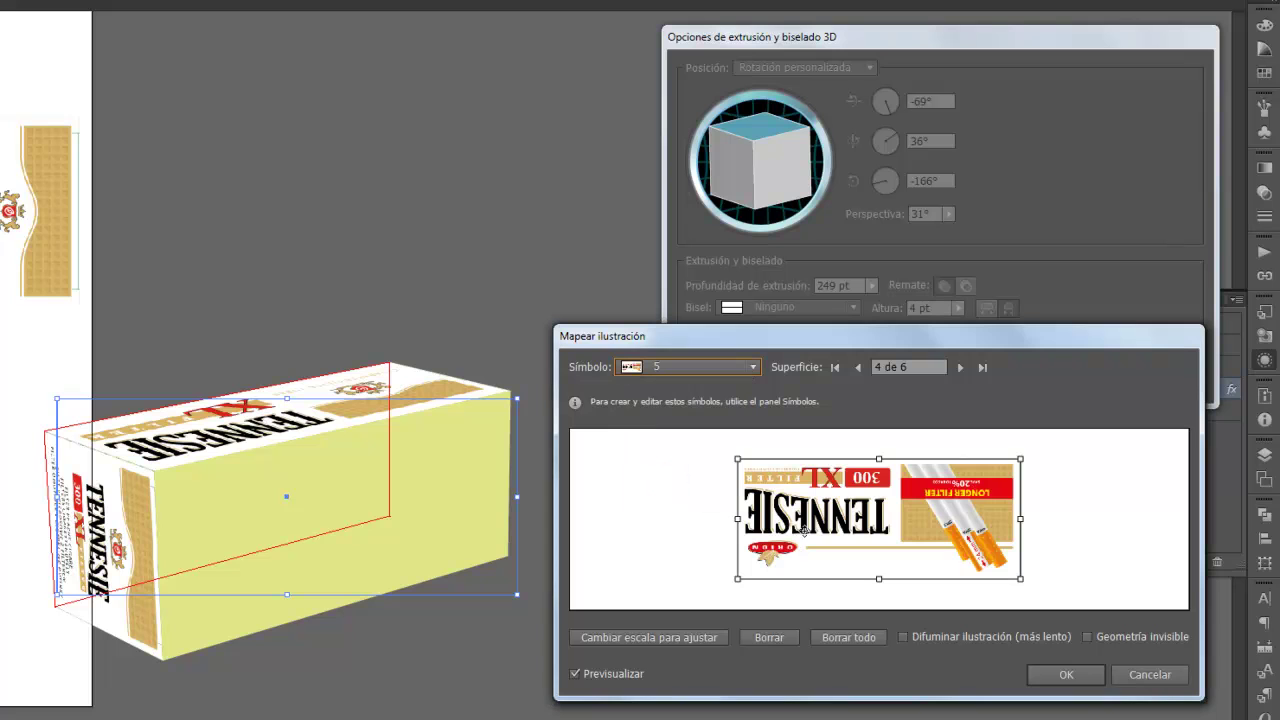
click(625, 636)
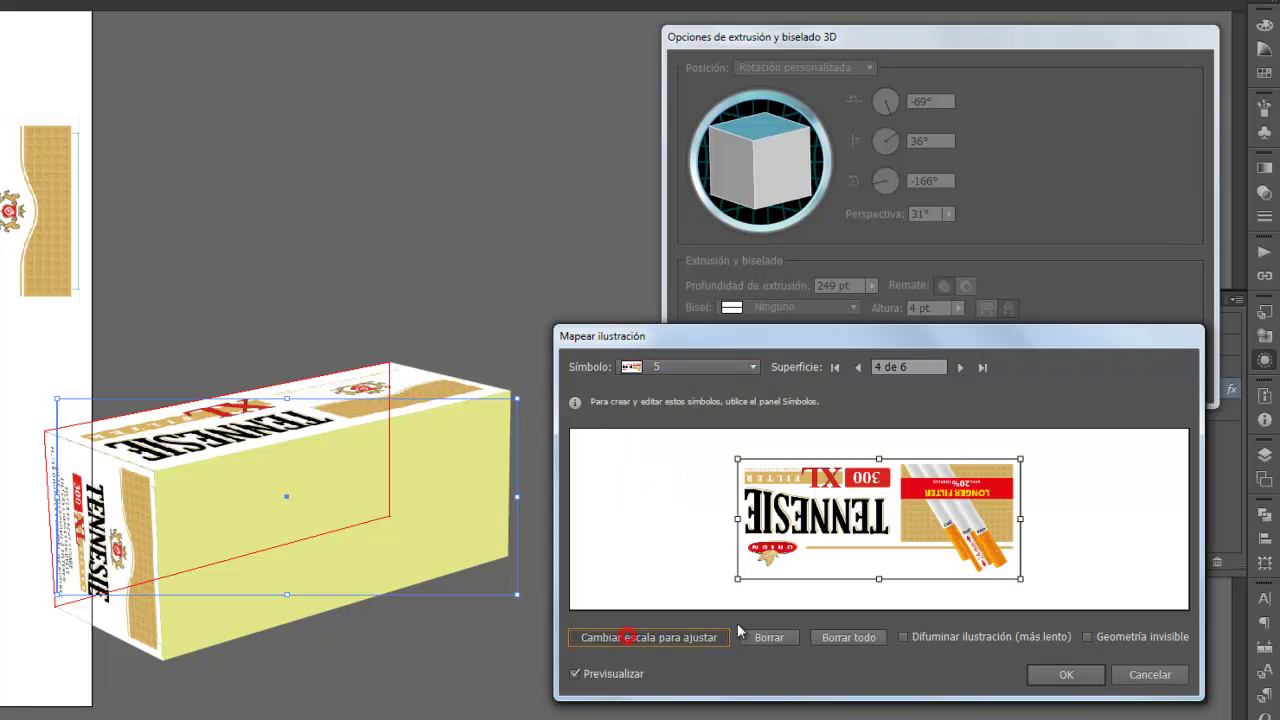
click(960, 368)
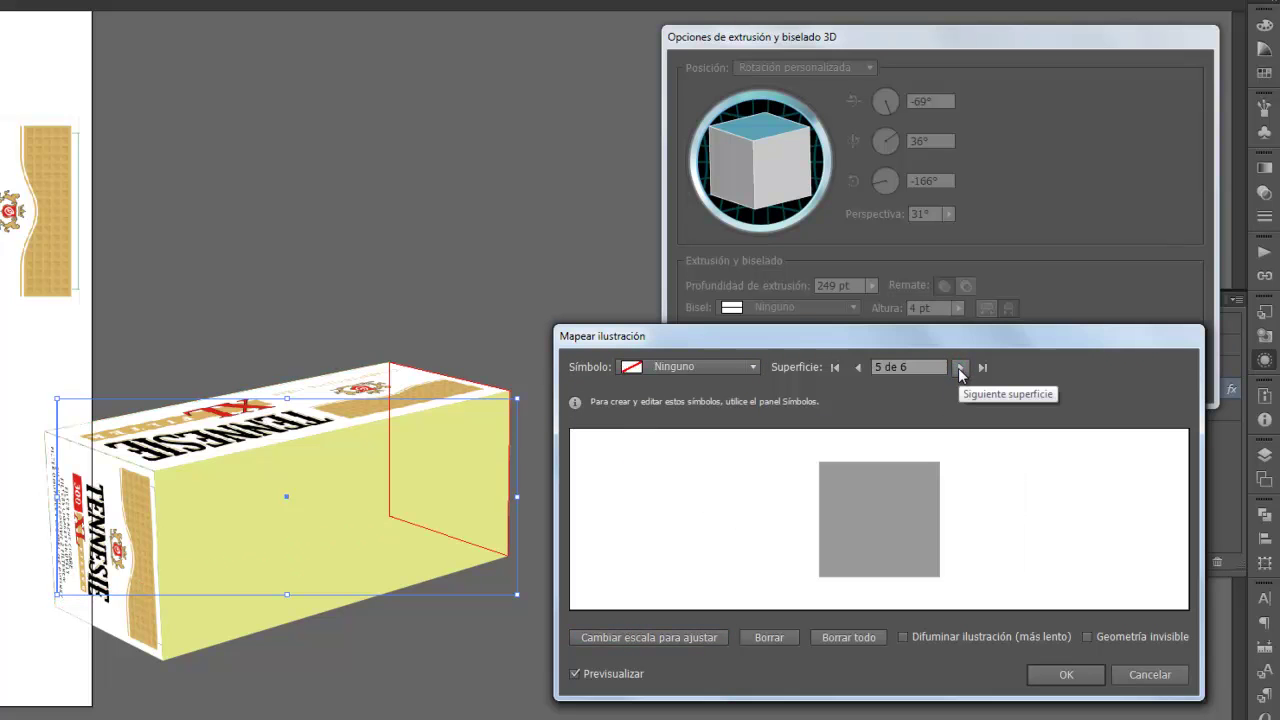
click(685, 367)
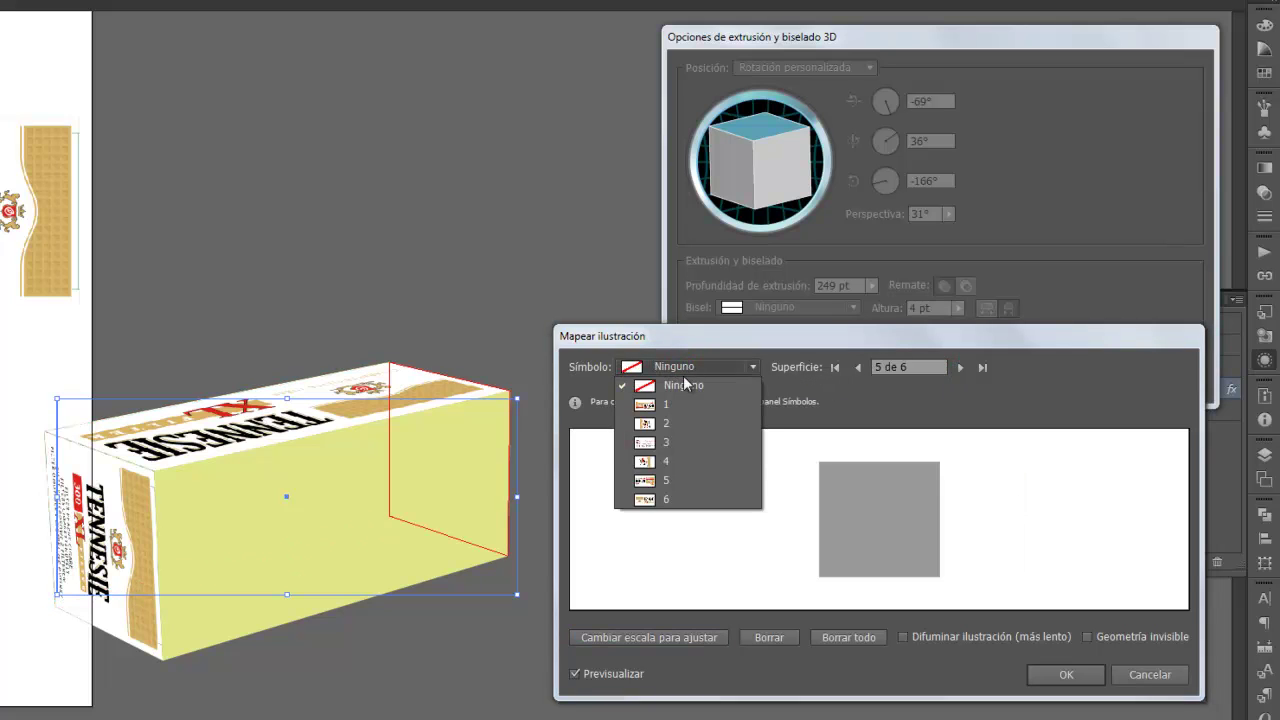
click(680, 461)
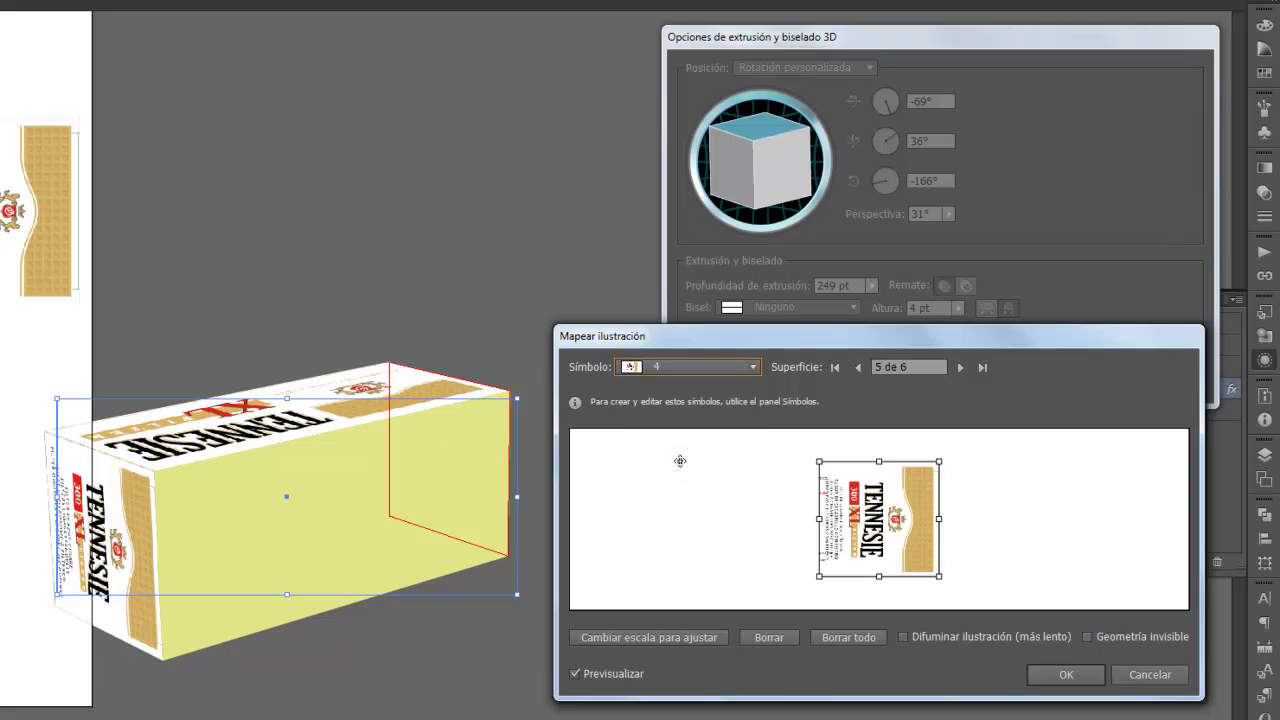
click(672, 637)
click(960, 367)
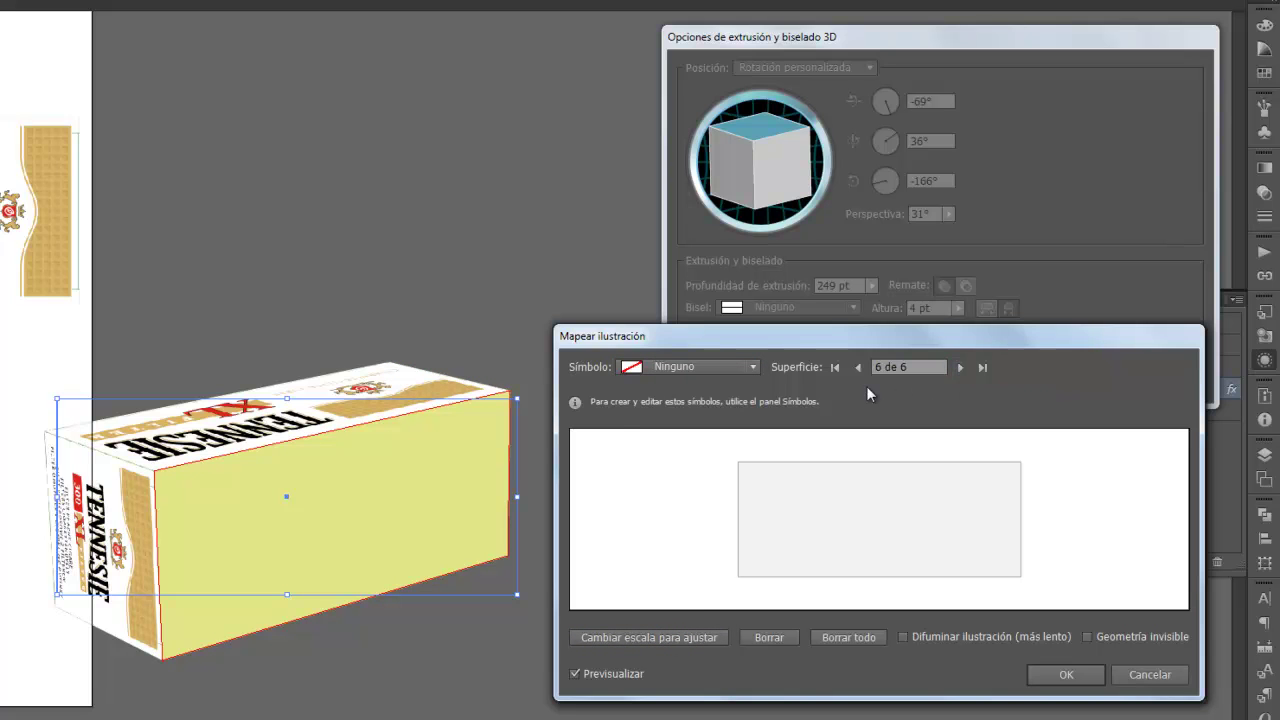
Set surface 6 to symbol 5 after trying symbol 3, and confirm the mapping.
click(732, 367)
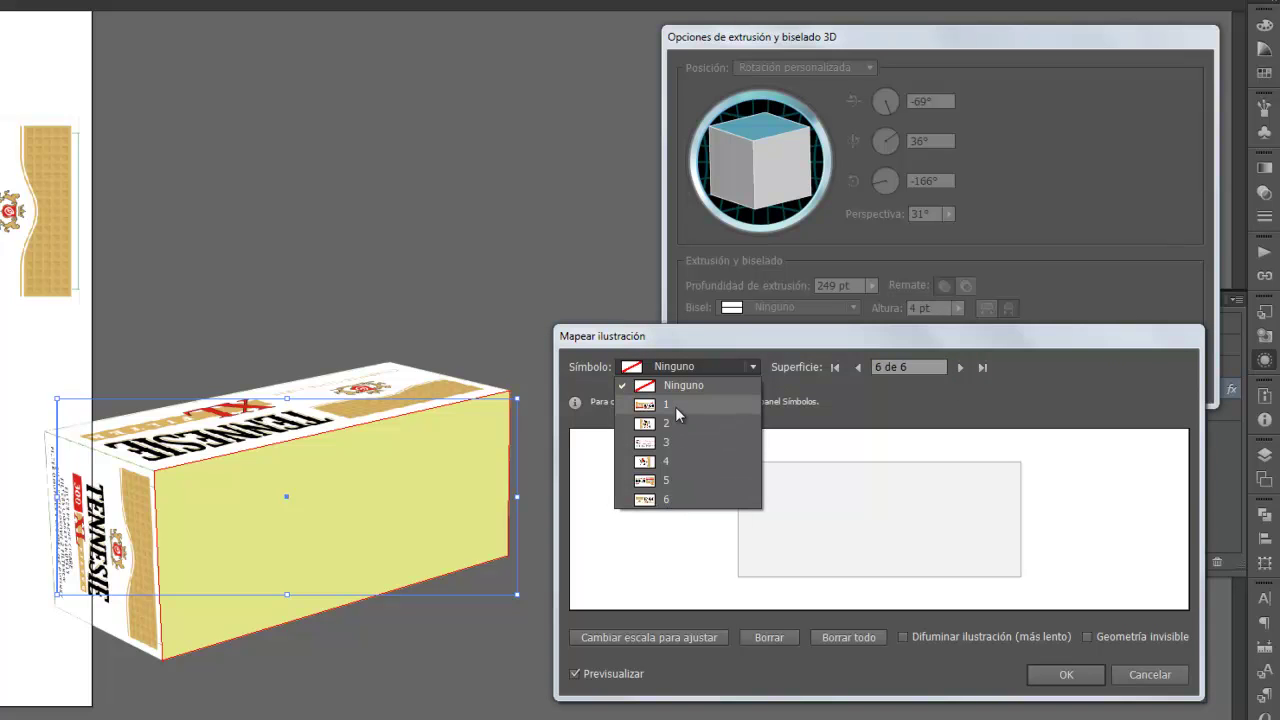
click(668, 484)
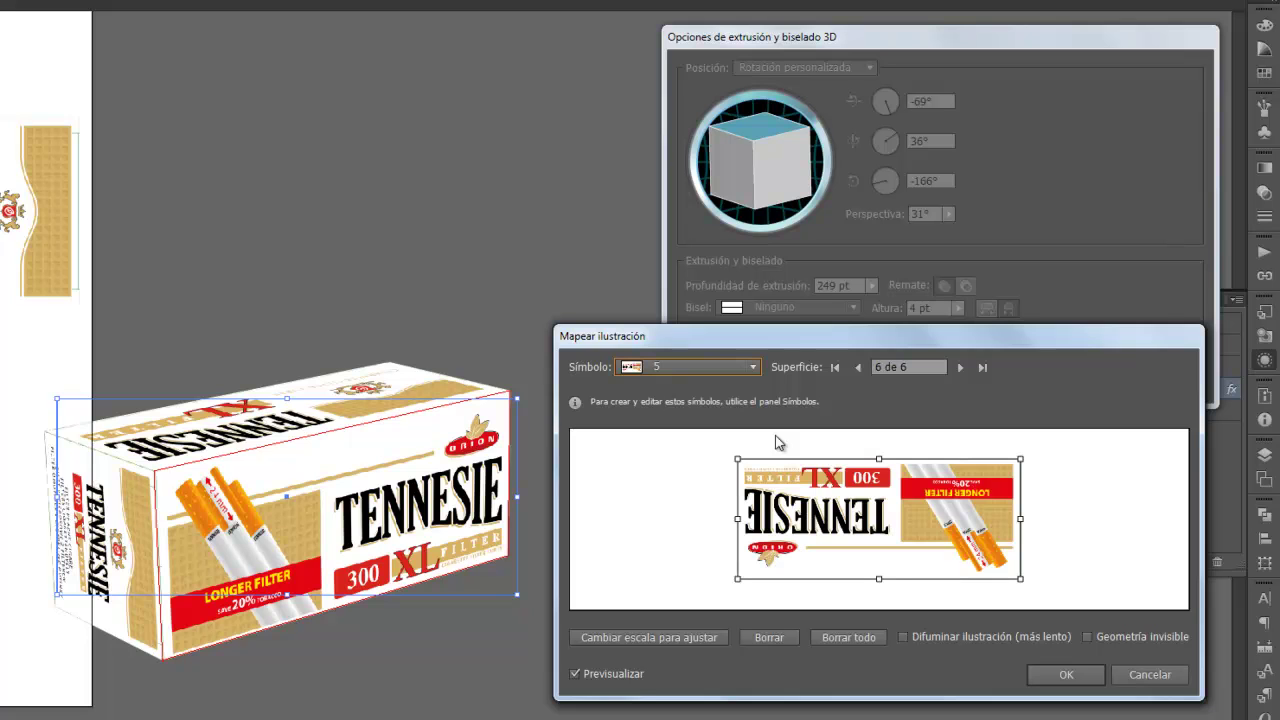
click(752, 367)
key(Escape)
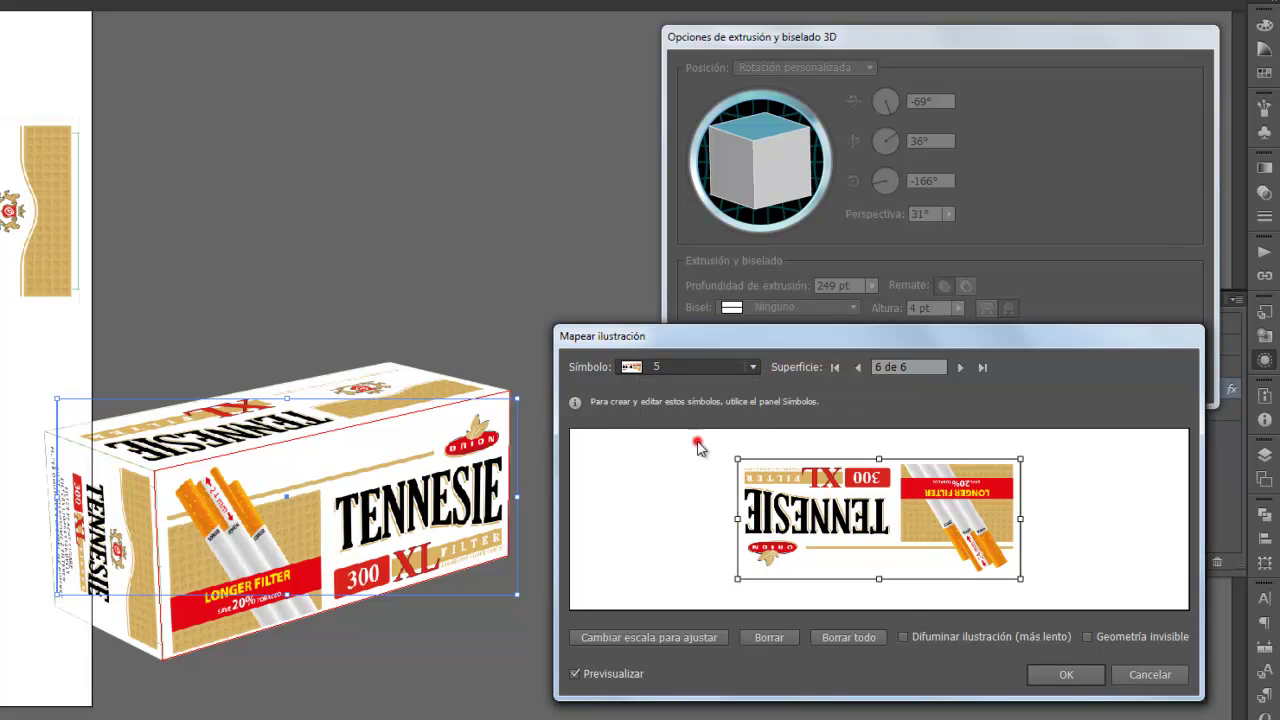
click(757, 368)
click(686, 484)
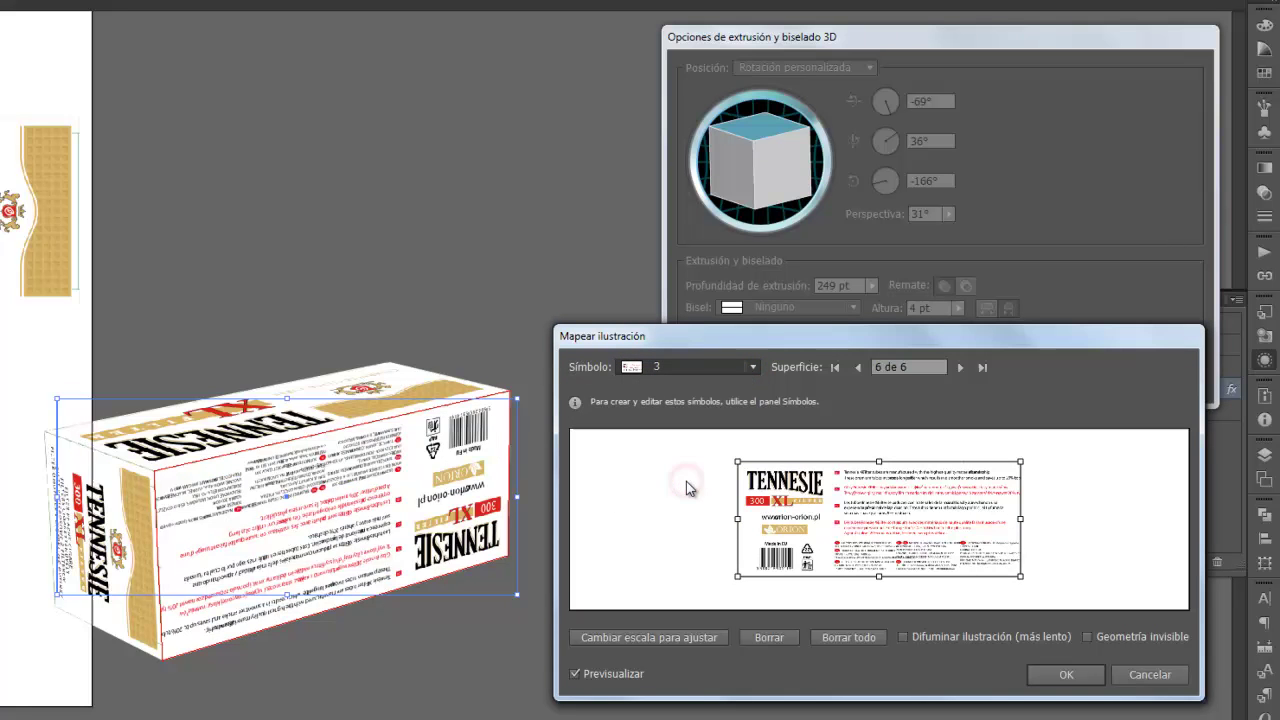
key(Down)
key(Down)
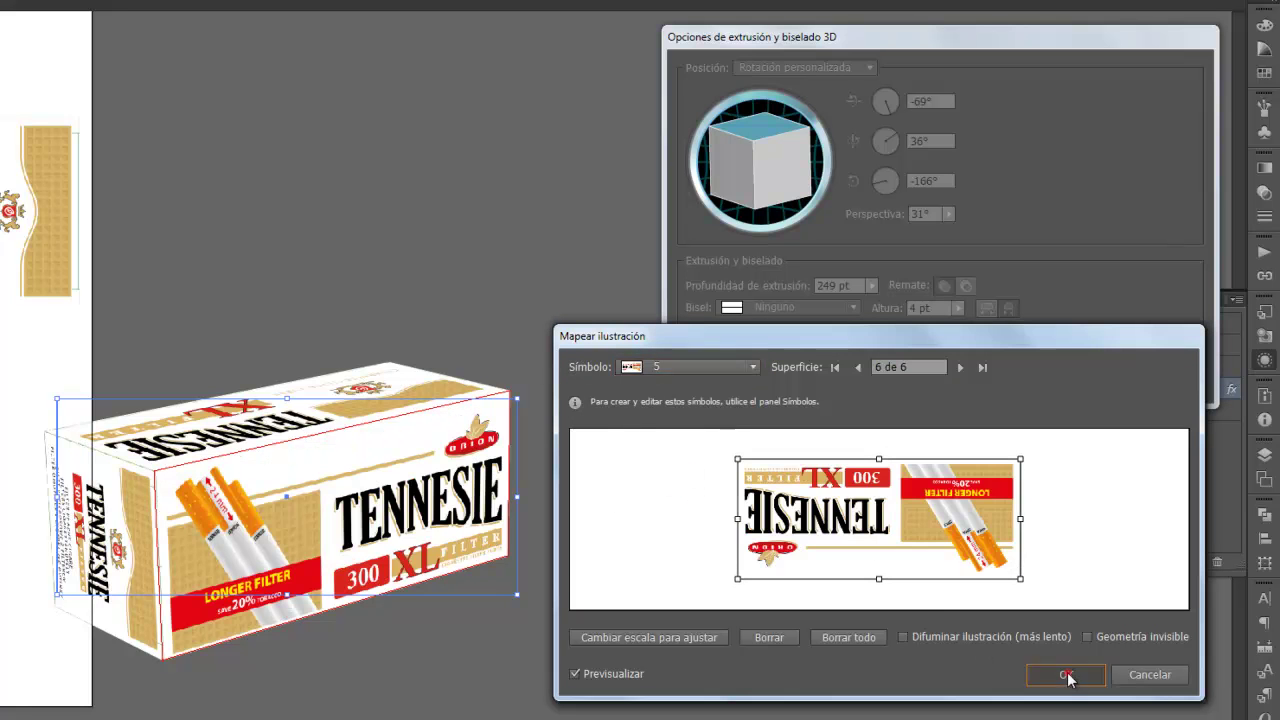
click(1066, 674)
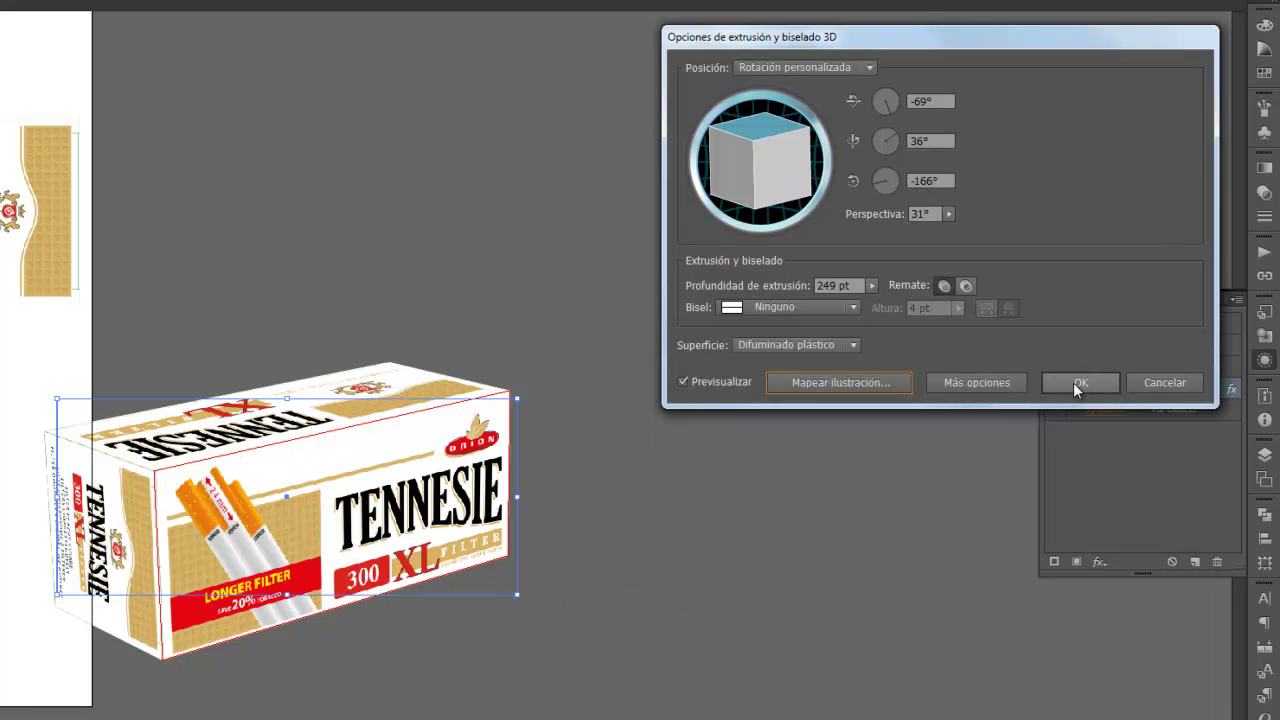
Apply the 3D effect and drag the box toward the flat label artwork.
click(1075, 382)
click(571, 489)
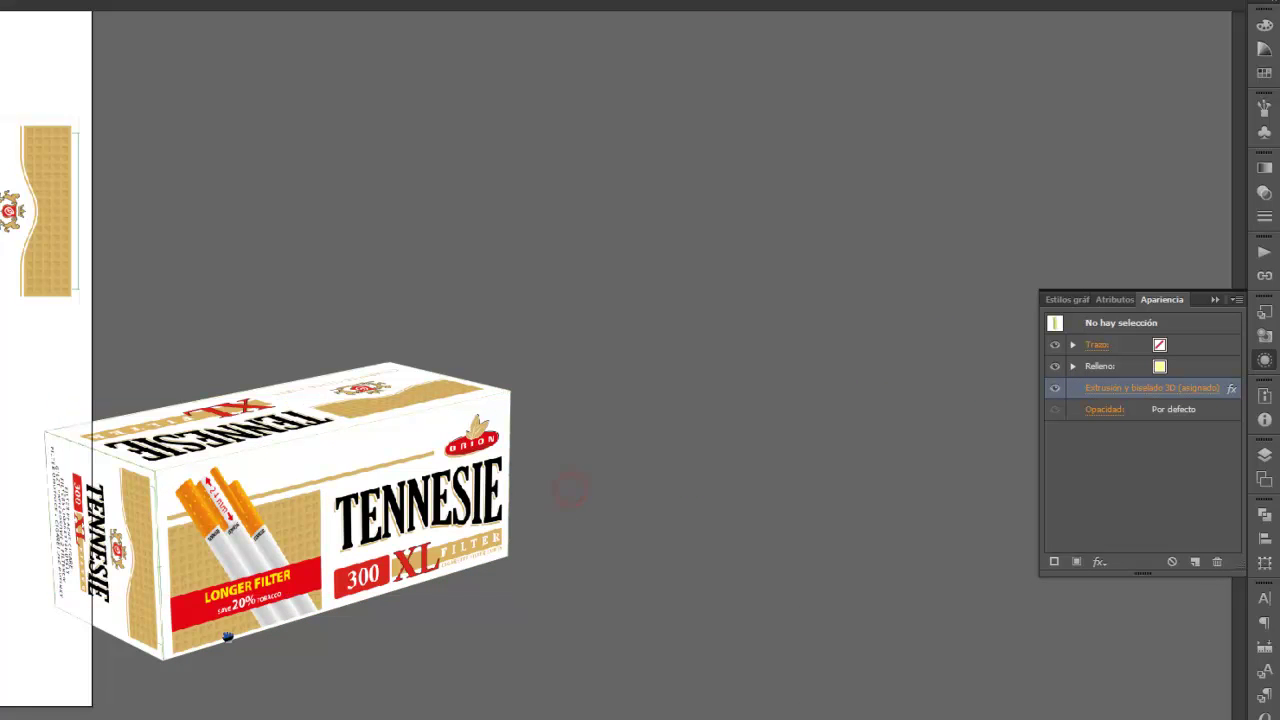
drag(229, 634, 624, 539)
click(664, 470)
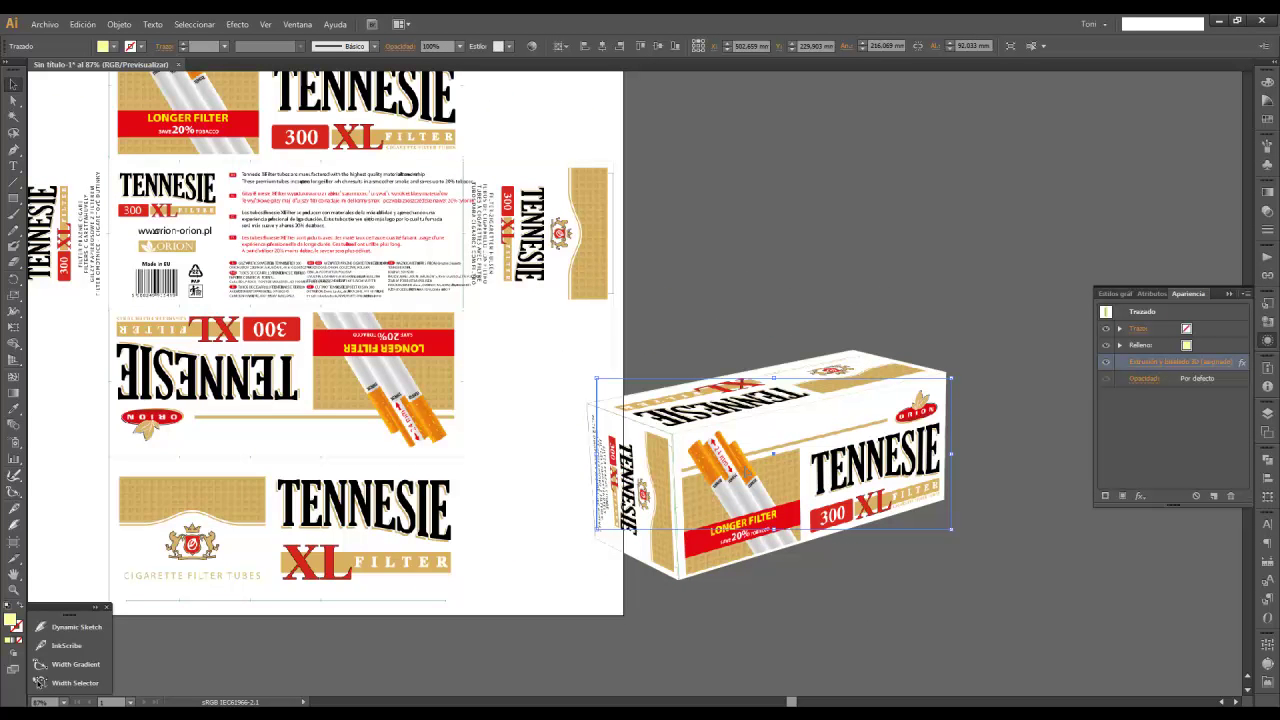
drag(758, 484, 672, 471)
Fine-tune the box's position off the artboard and close the Appearance panel.
scroll(695, 517, down, 3)
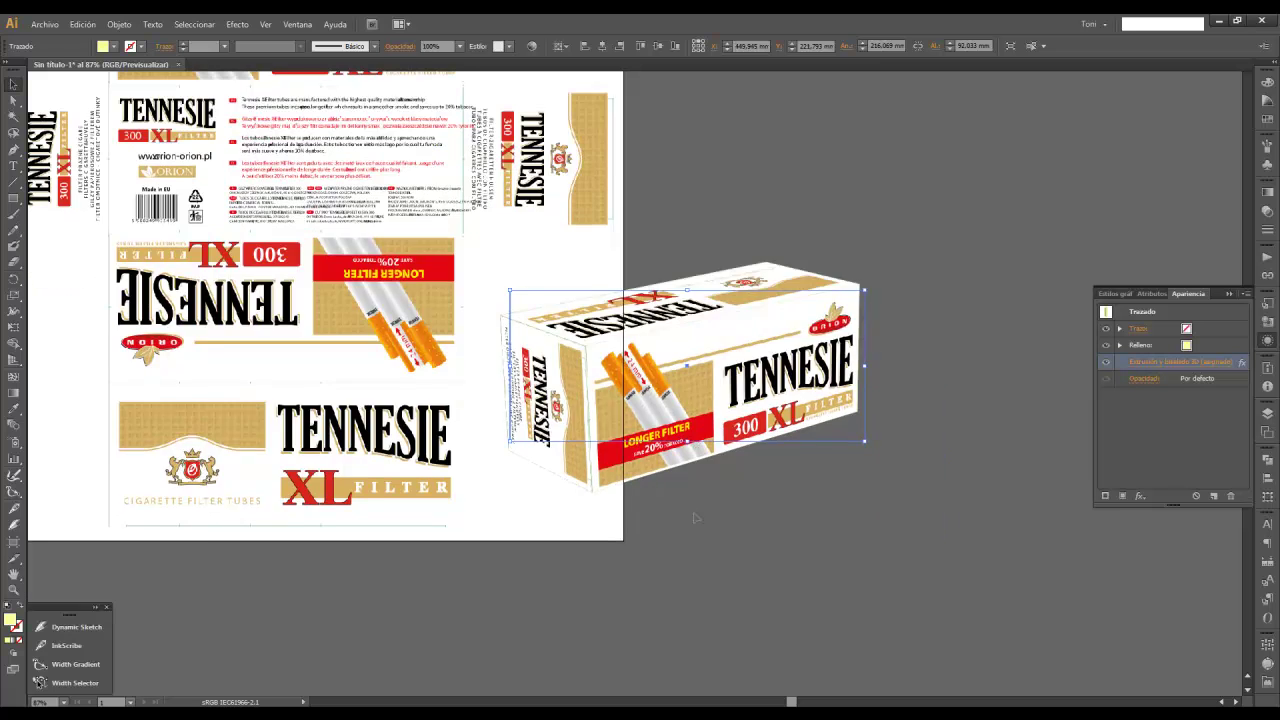
scroll(695, 517, up, 2)
scroll(695, 517, down, 2)
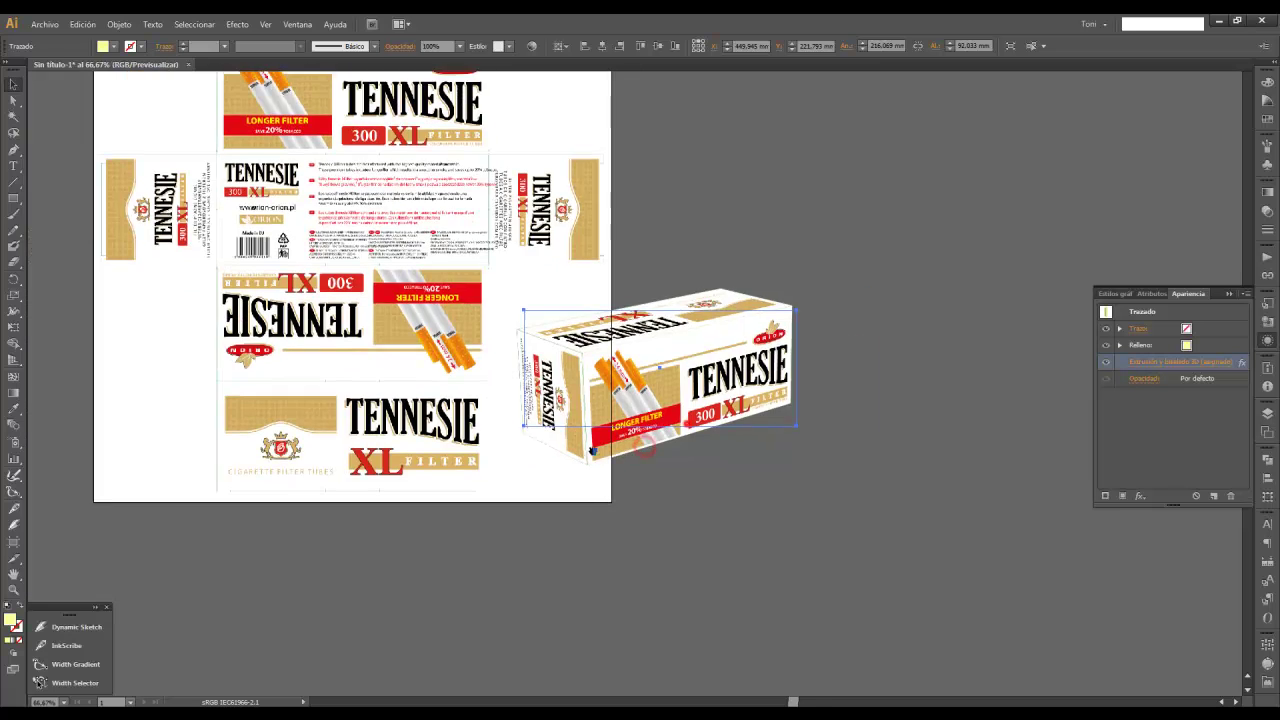
scroll(695, 517, right, 3)
drag(746, 290, 756, 275)
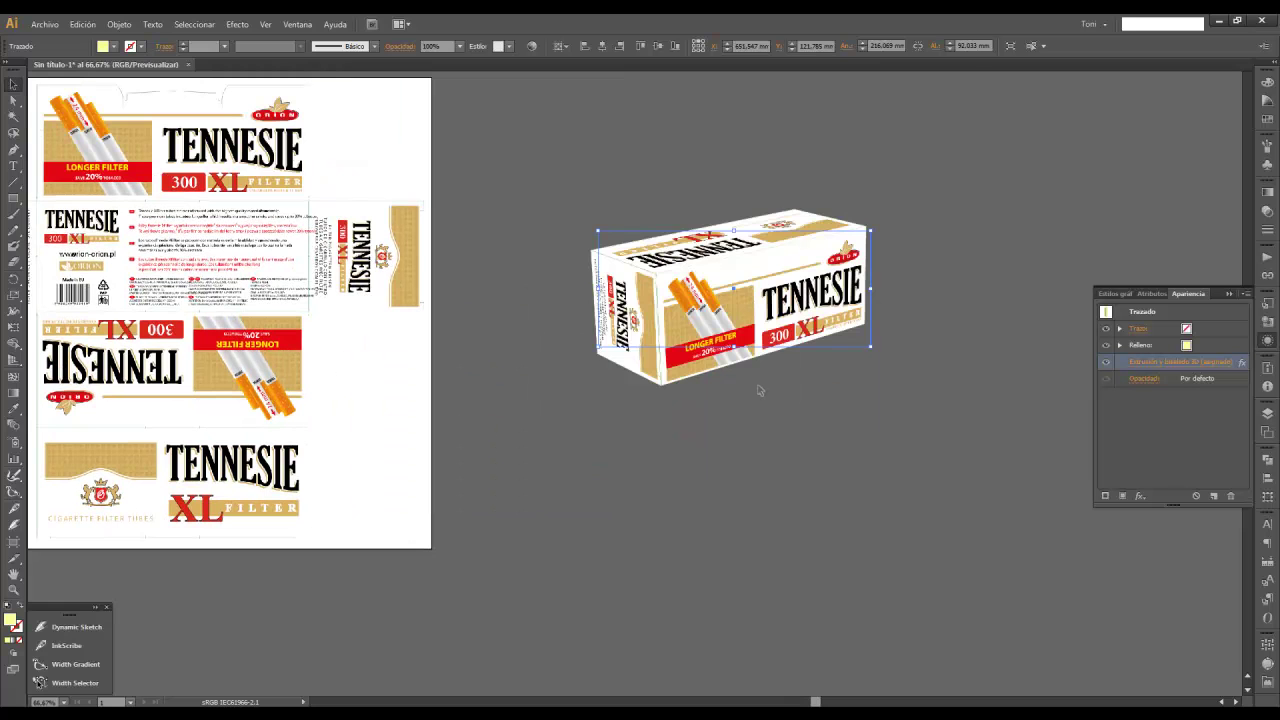
drag(742, 347, 700, 370)
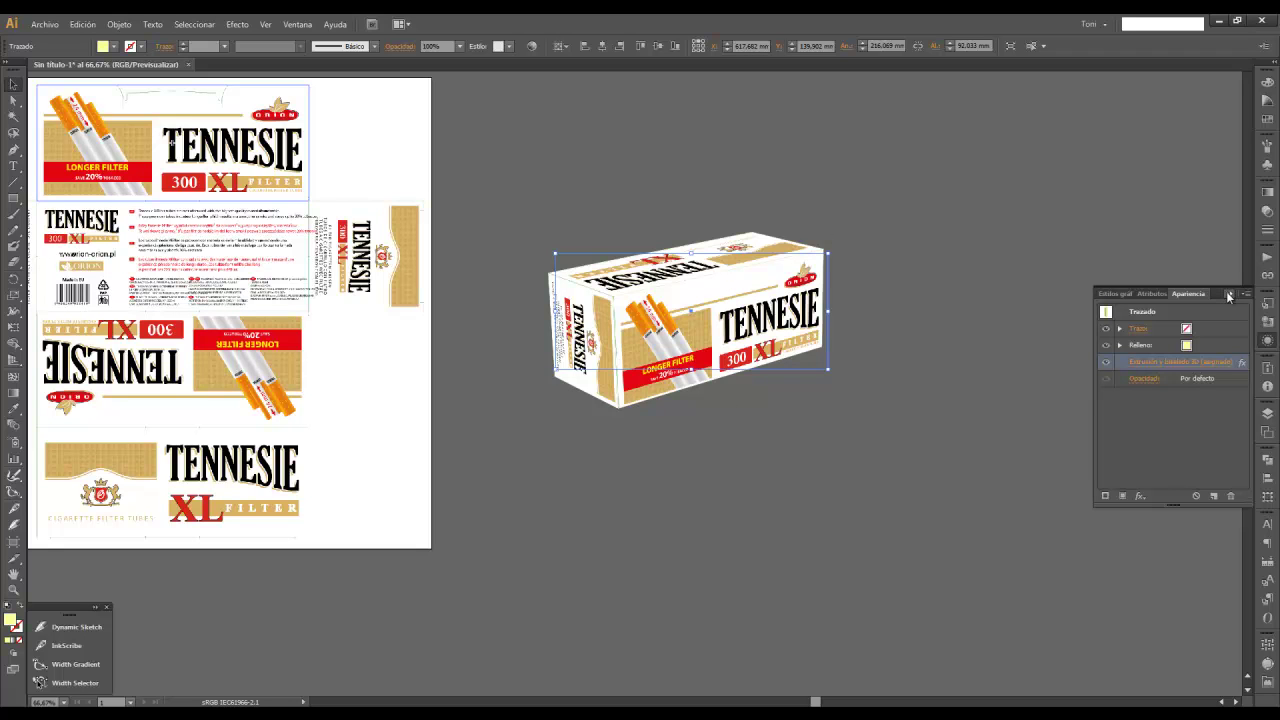
click(1229, 295)
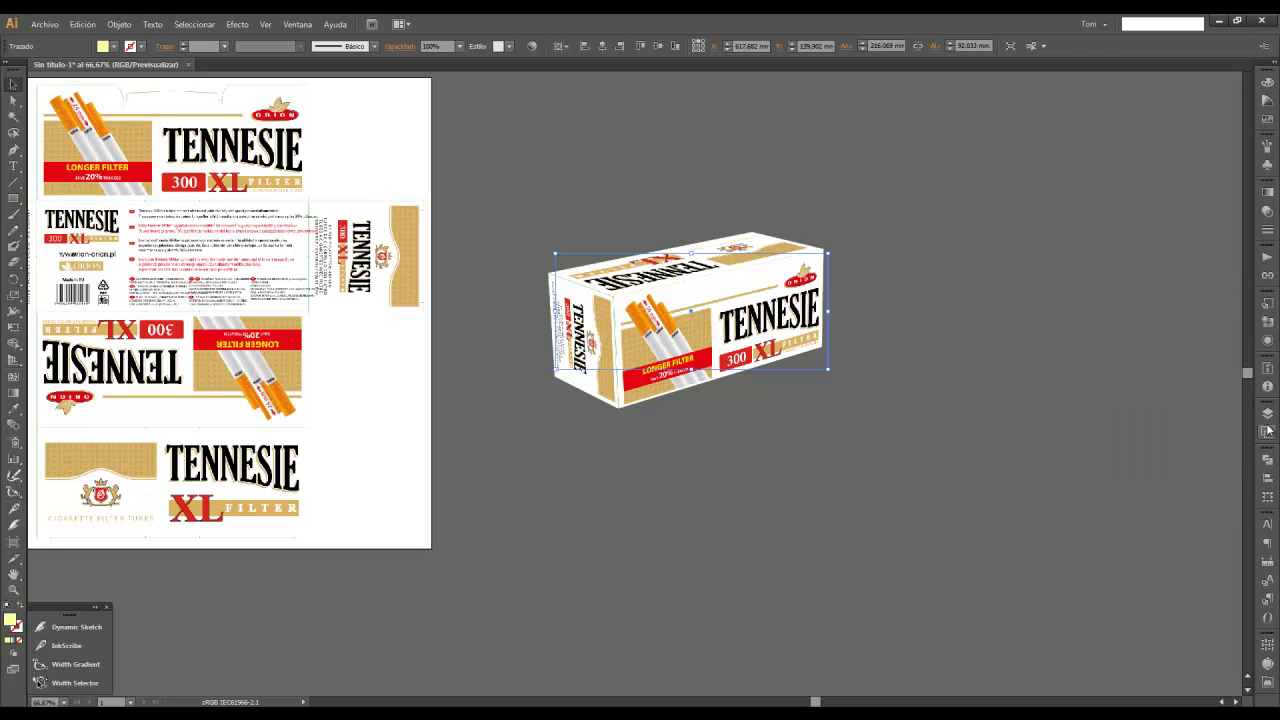
Add Artboard 2 from the Artboards panel, place the 3D box on it, and zoom in.
click(297, 25)
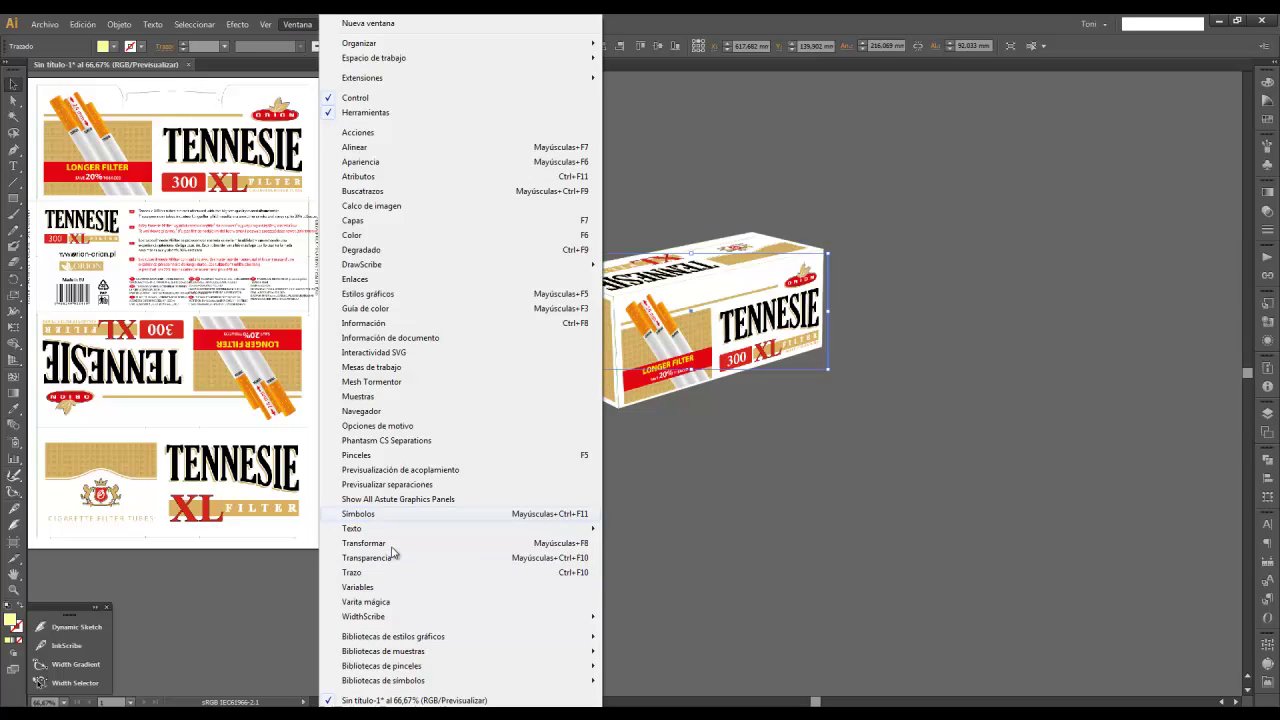
click(372, 367)
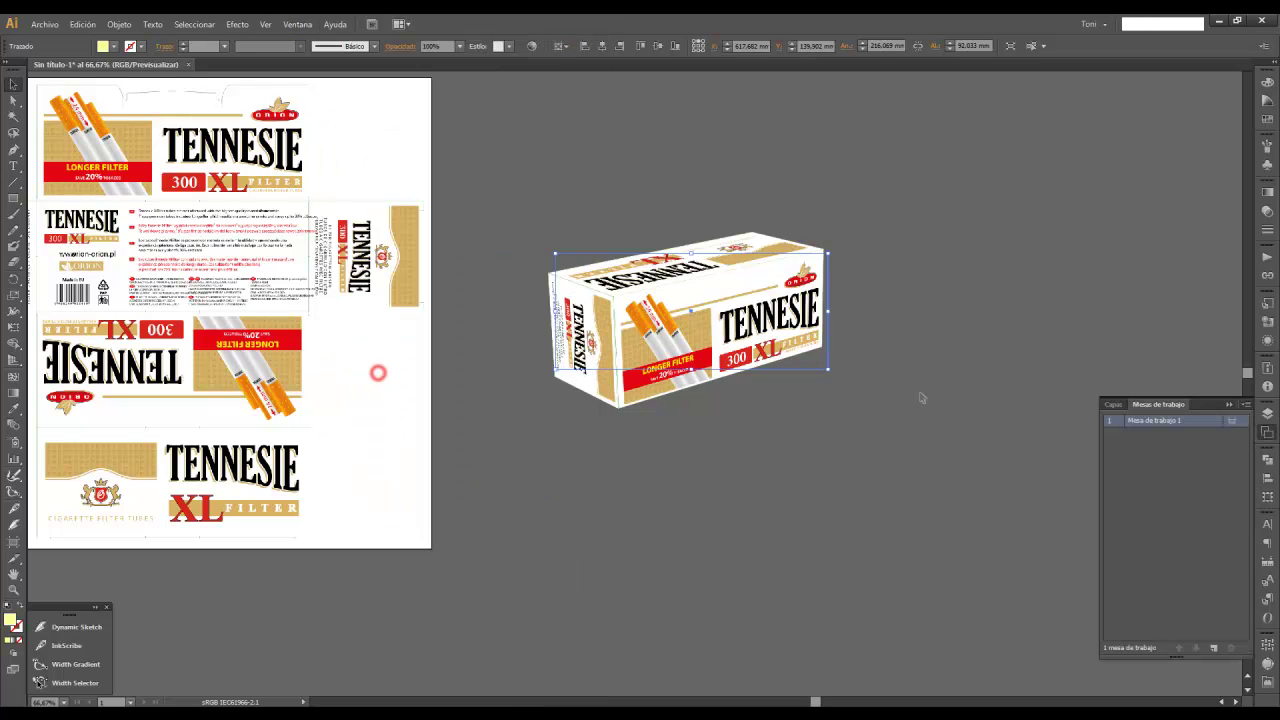
click(1212, 648)
drag(625, 361, 642, 355)
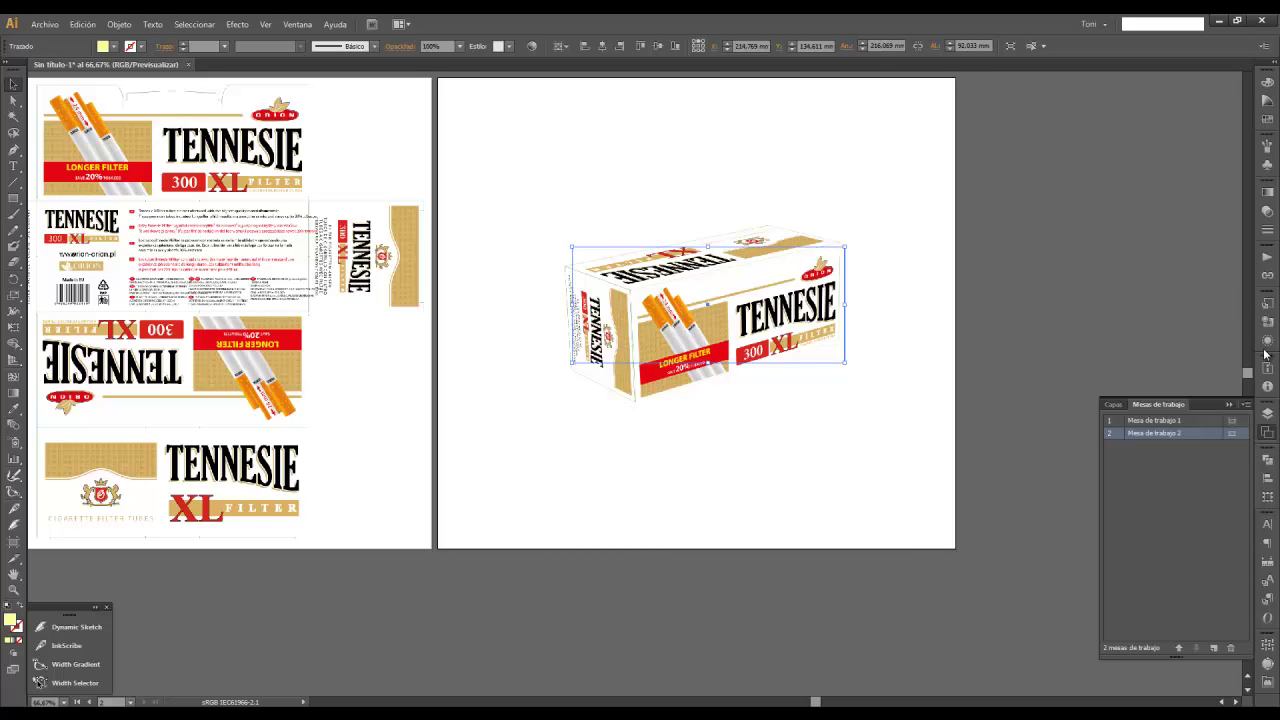
click(1267, 341)
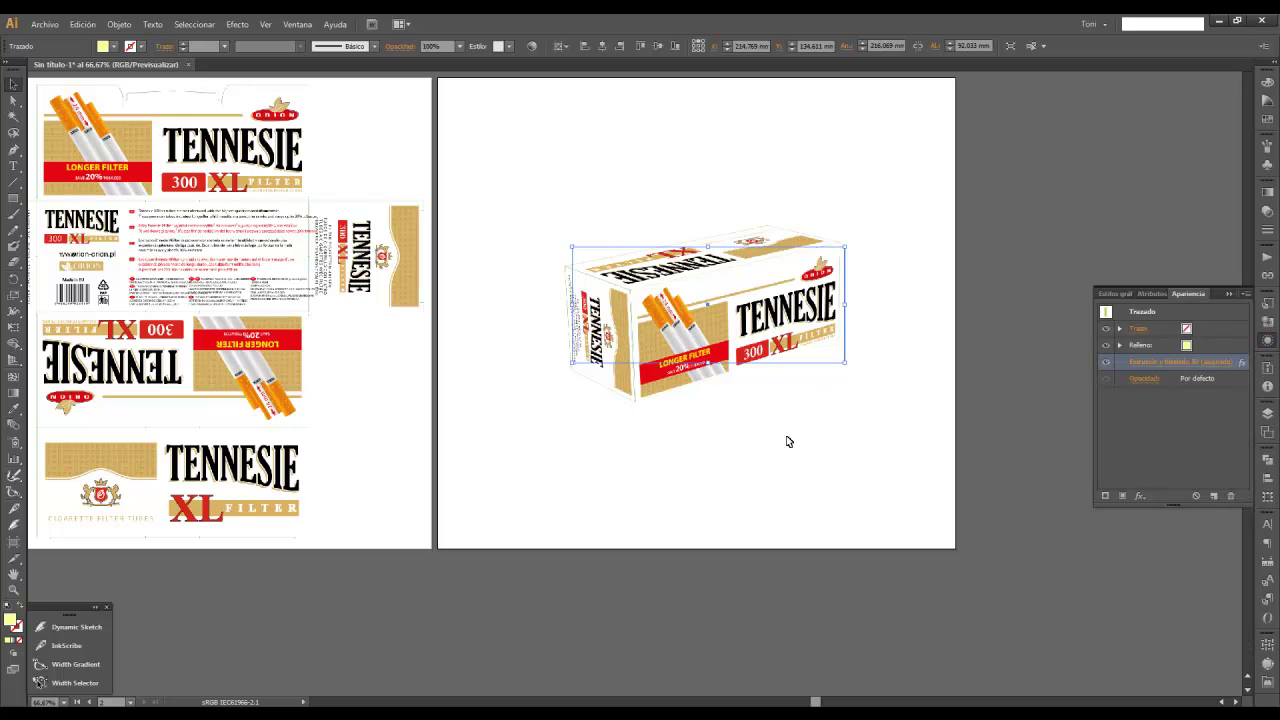
key(ctrl+plus)
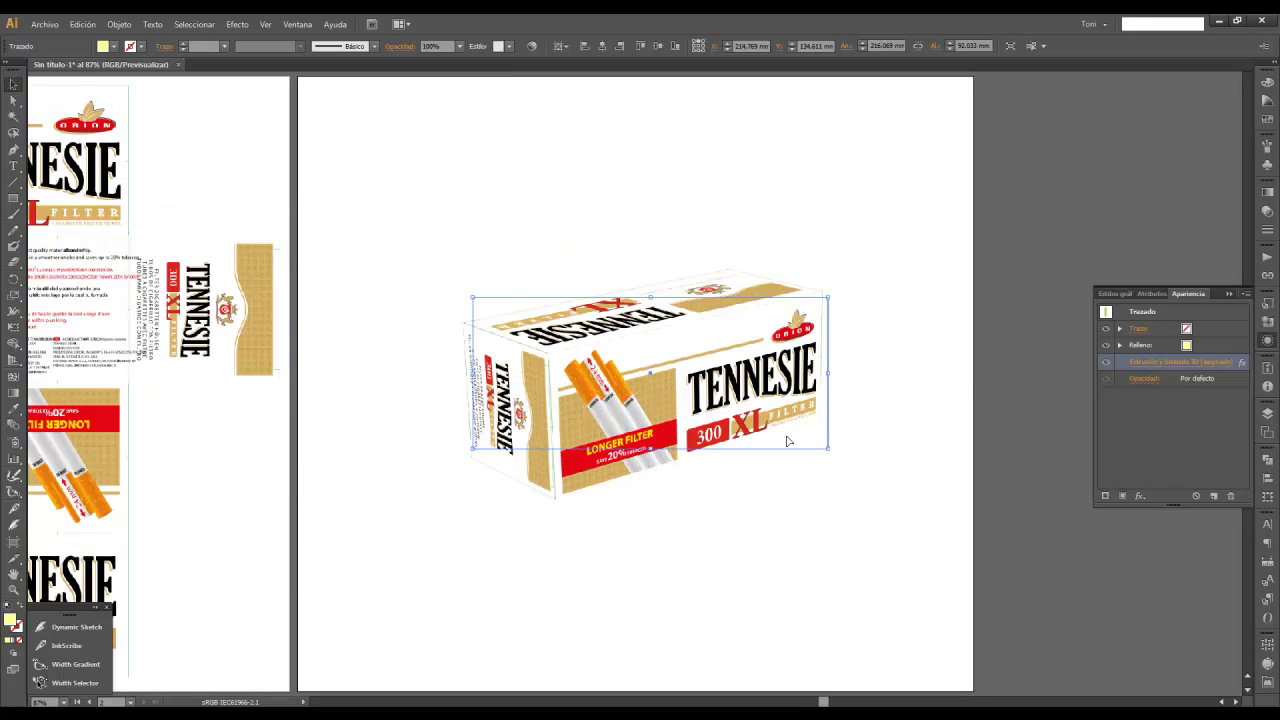
Rotate the box with live preview to show its back side and confirm.
click(1151, 363)
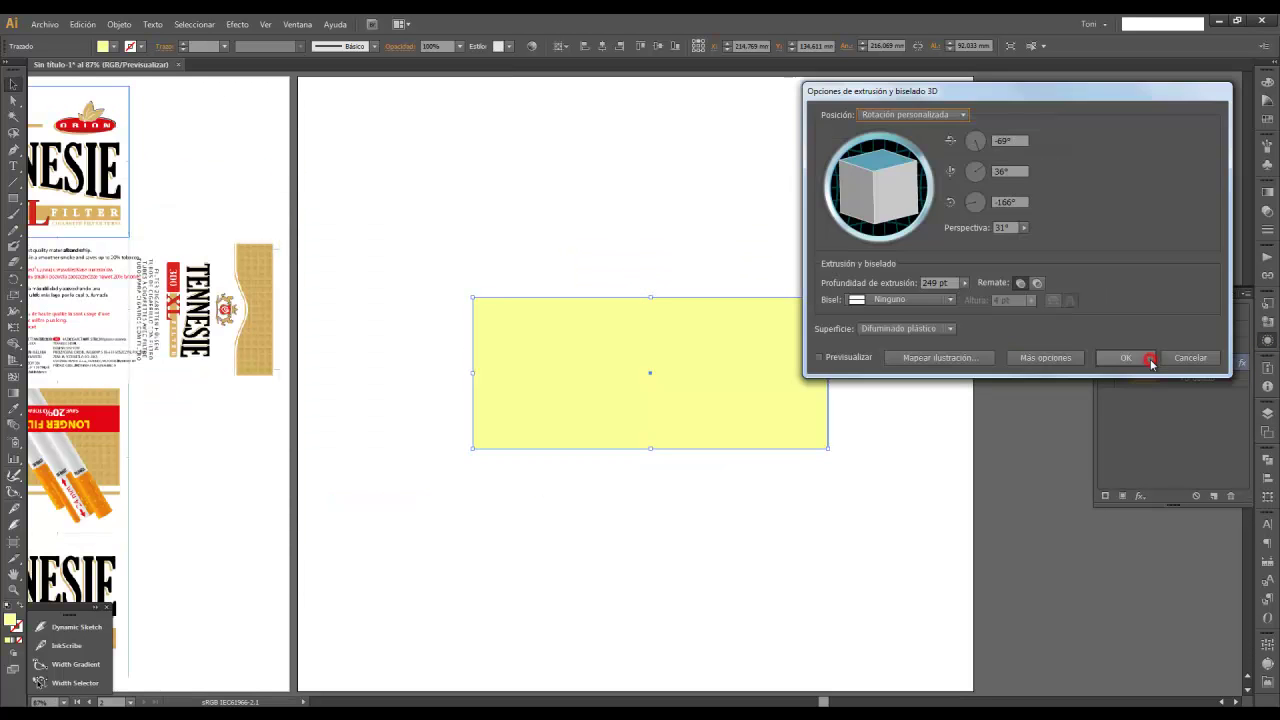
click(818, 358)
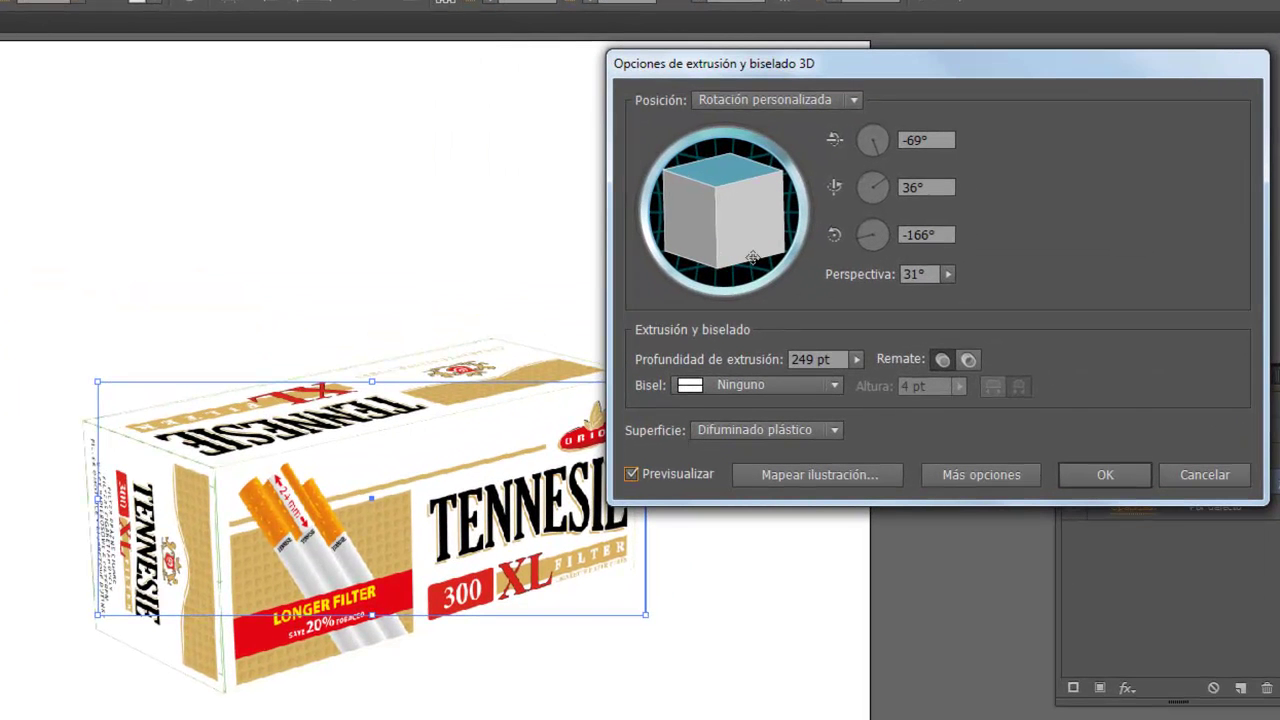
drag(752, 258, 730, 203)
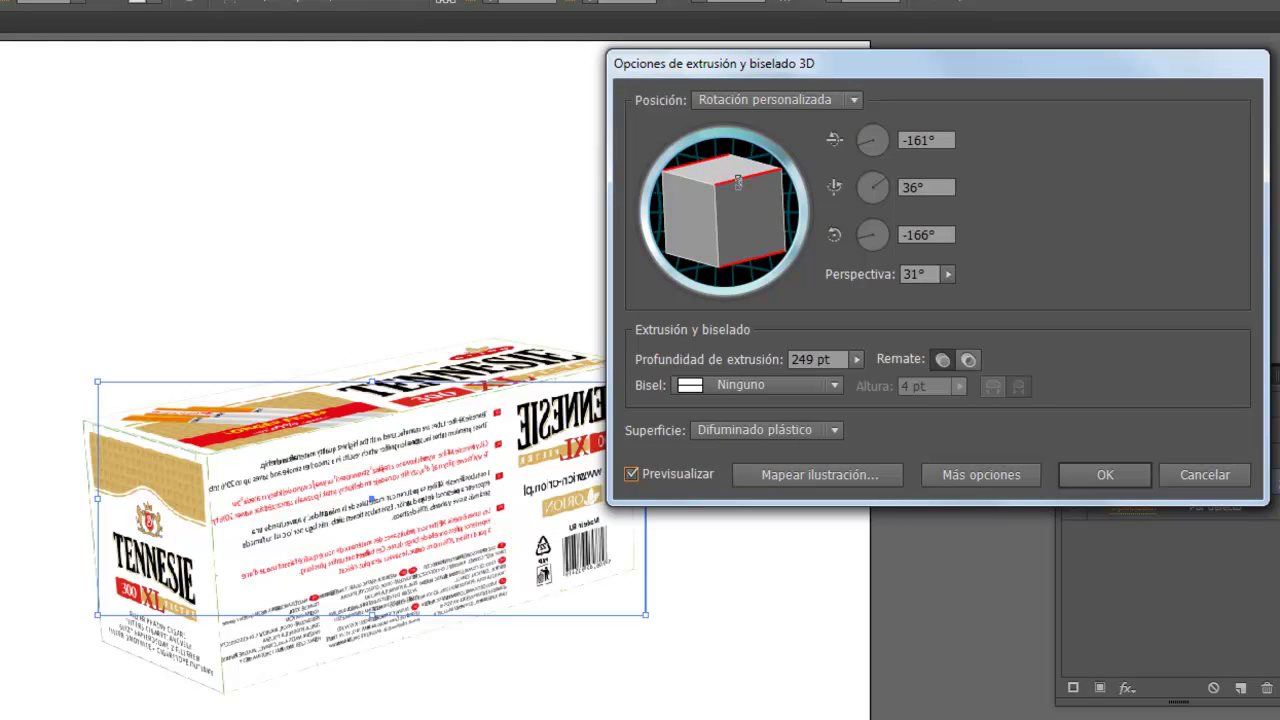
click(1105, 475)
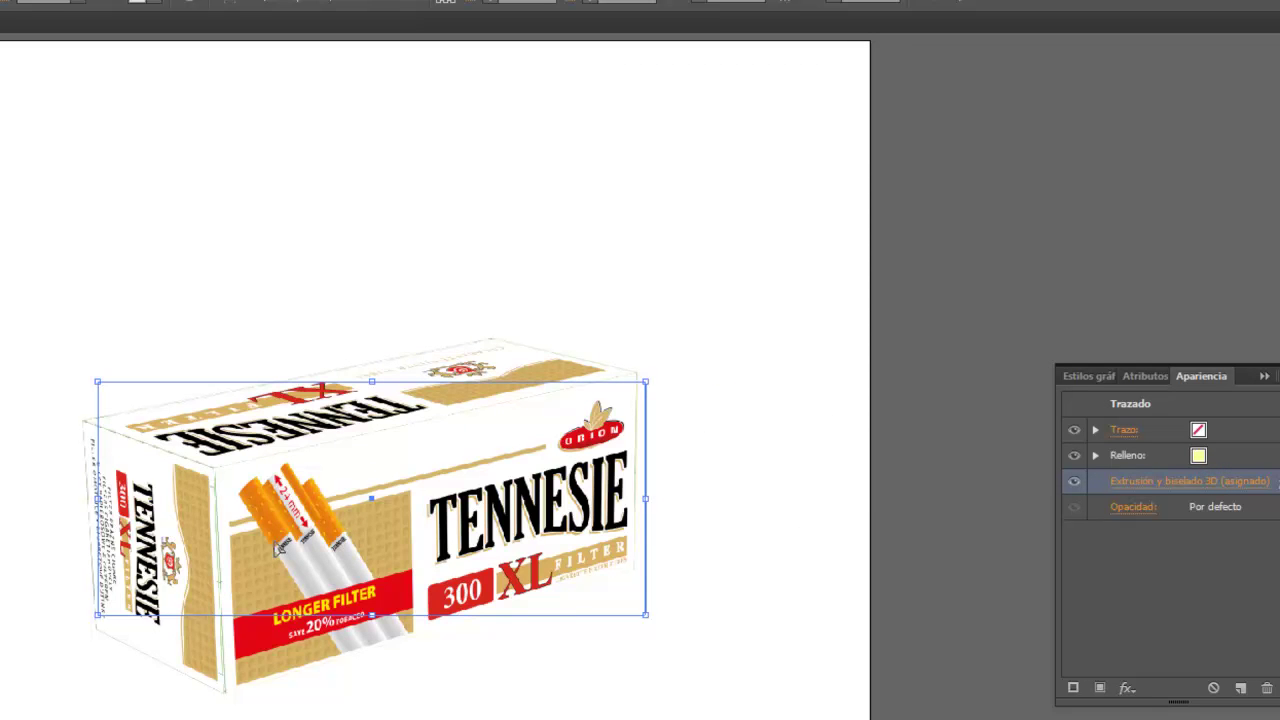
Re-rotate the box to about -156°, 47°, -160° so its barcode side faces forward.
click(1230, 483)
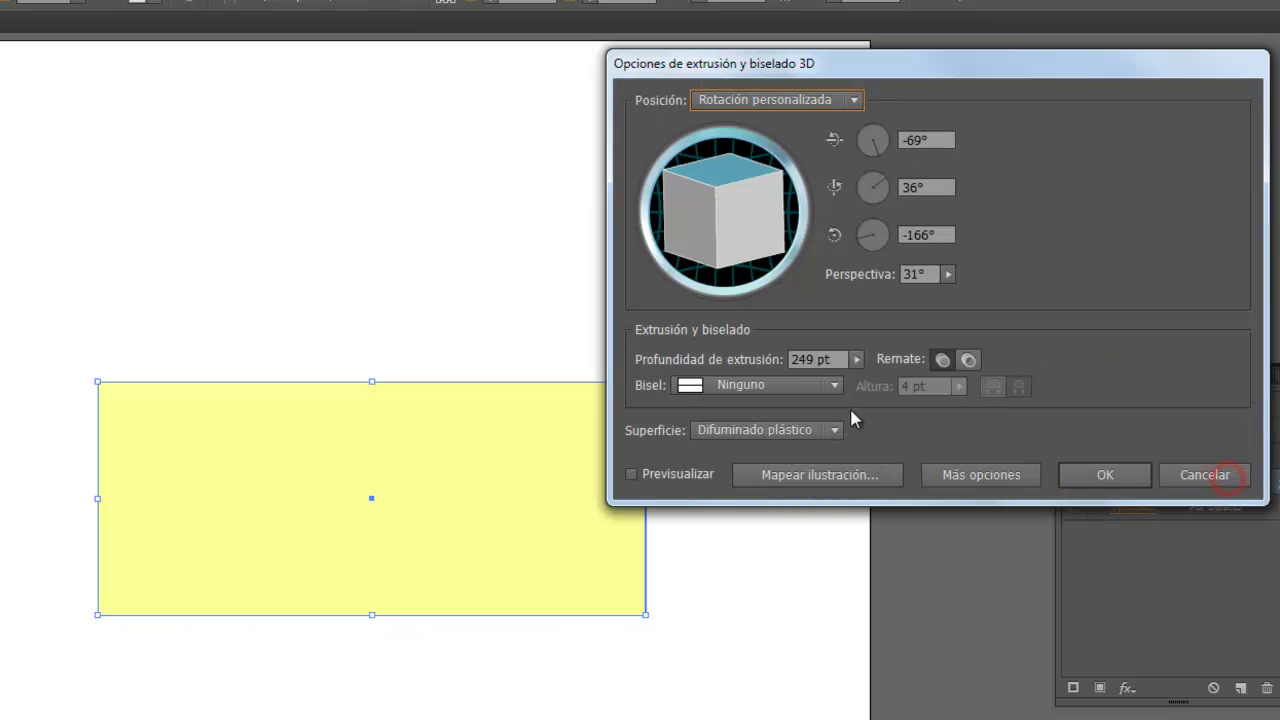
click(630, 475)
drag(756, 270, 735, 175)
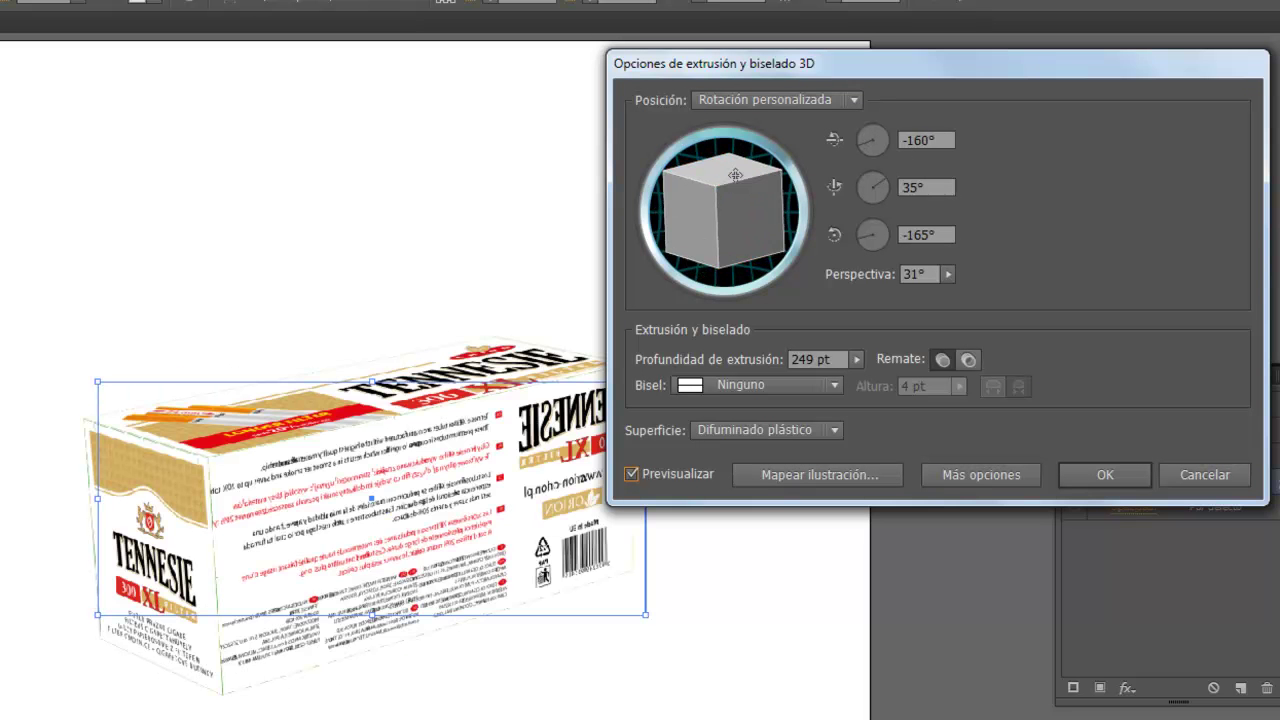
drag(660, 224, 733, 227)
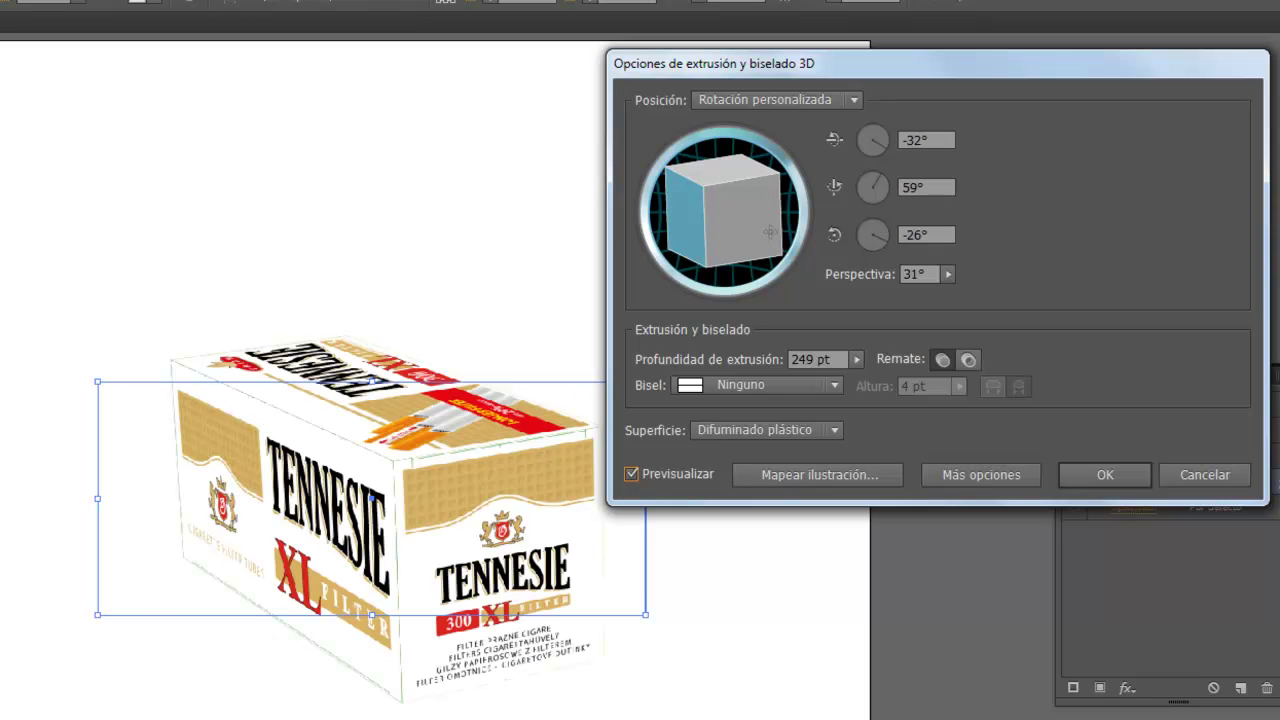
drag(772, 228, 627, 360)
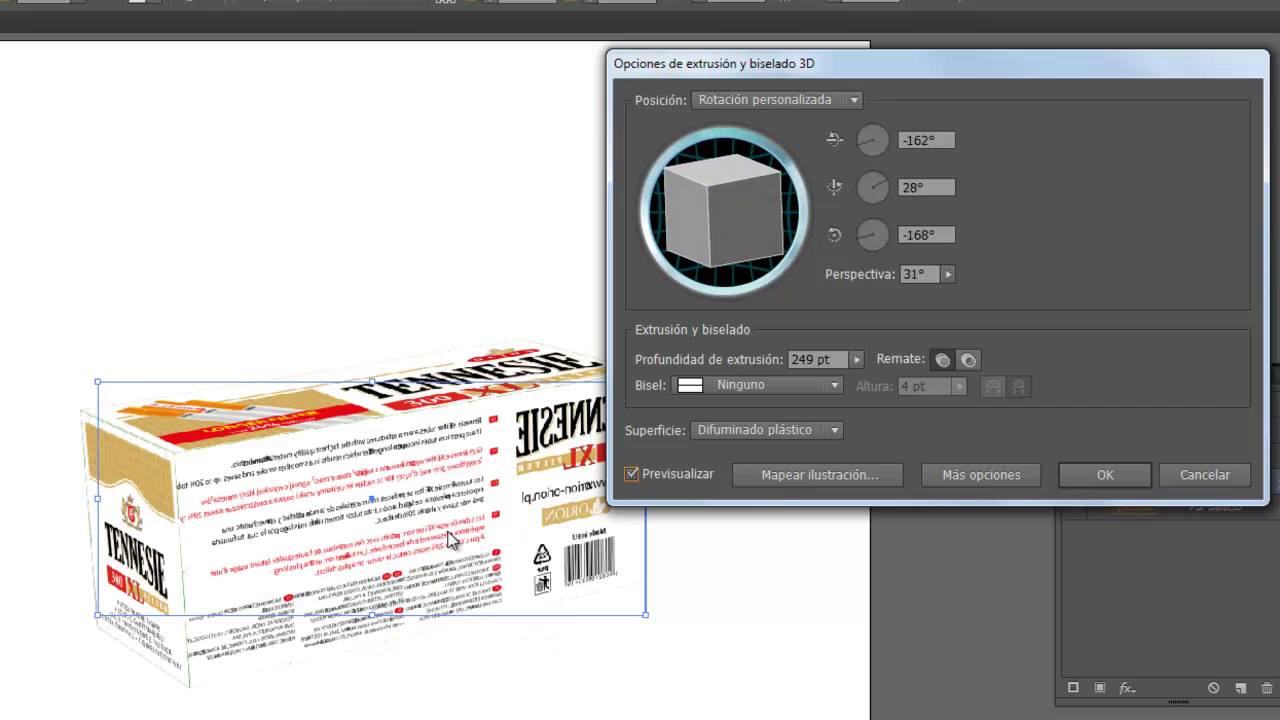
mouse_move(752, 256)
mouse_down()
mouse_move(724, 230)
mouse_move(740, 227)
mouse_up()
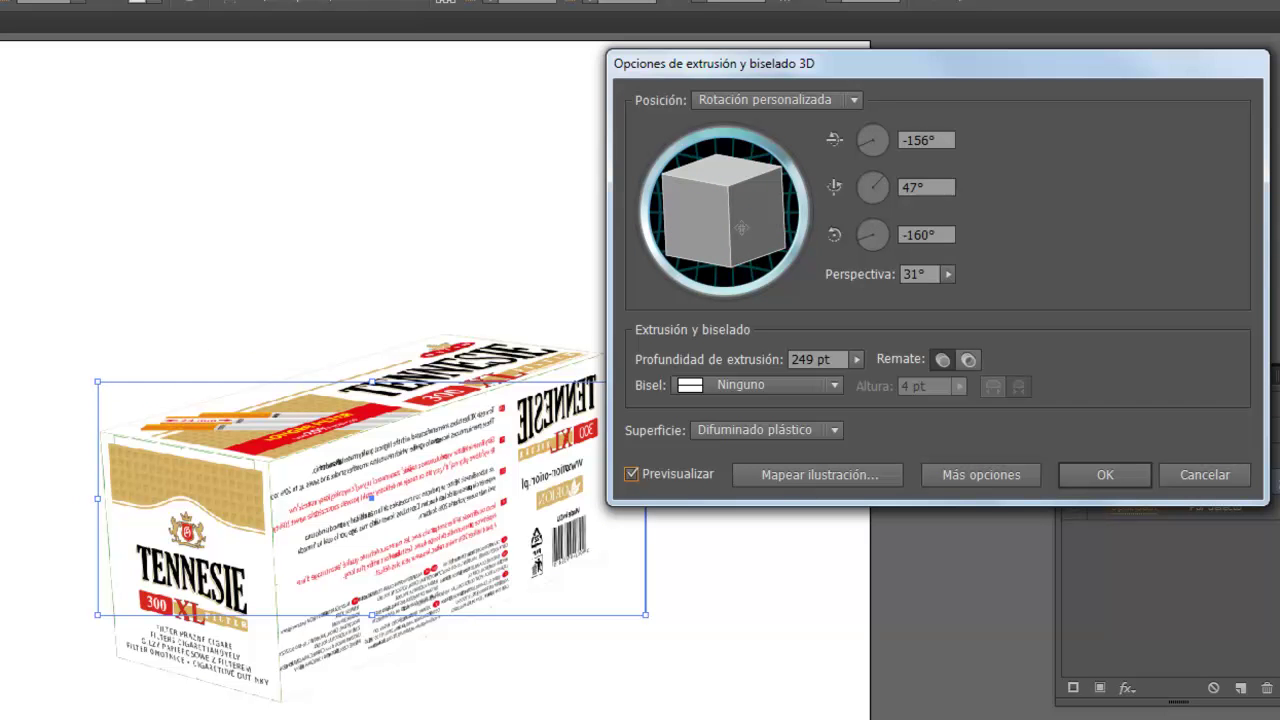
click(806, 473)
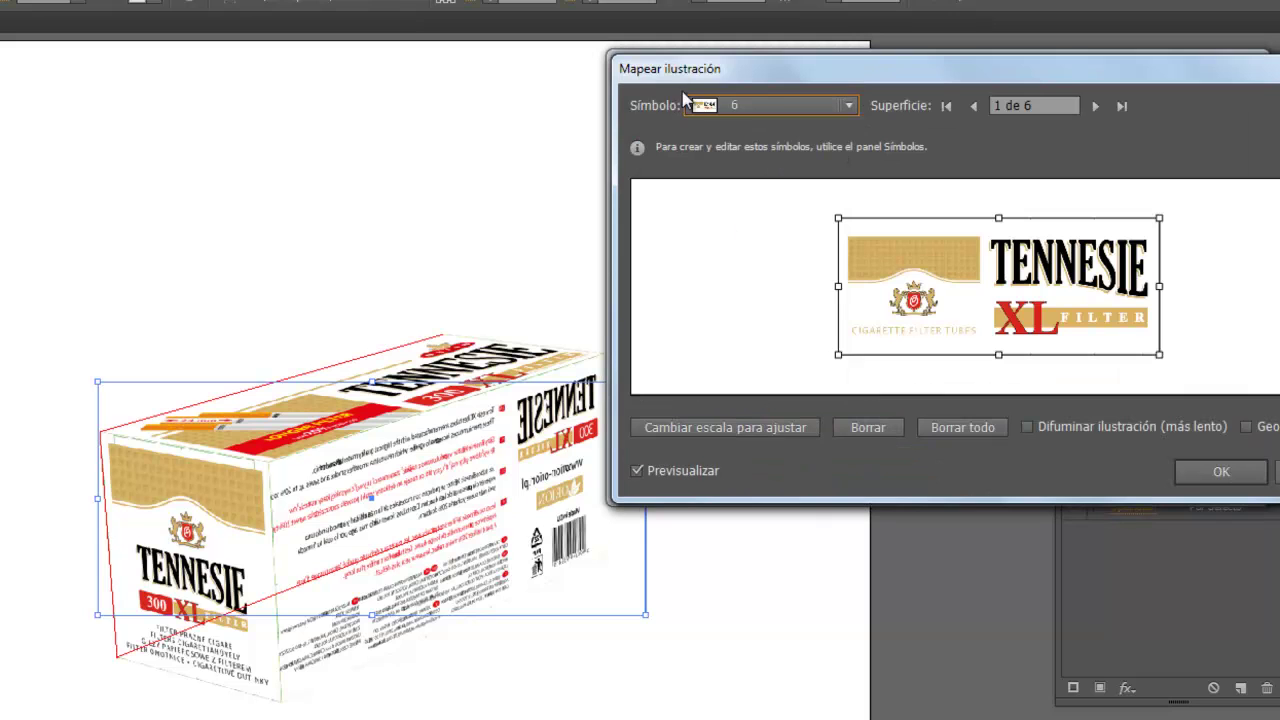
Flip and stretch the symbol 3 barcode art on surface 2 of 6 to fill the face, then confirm.
click(1095, 106)
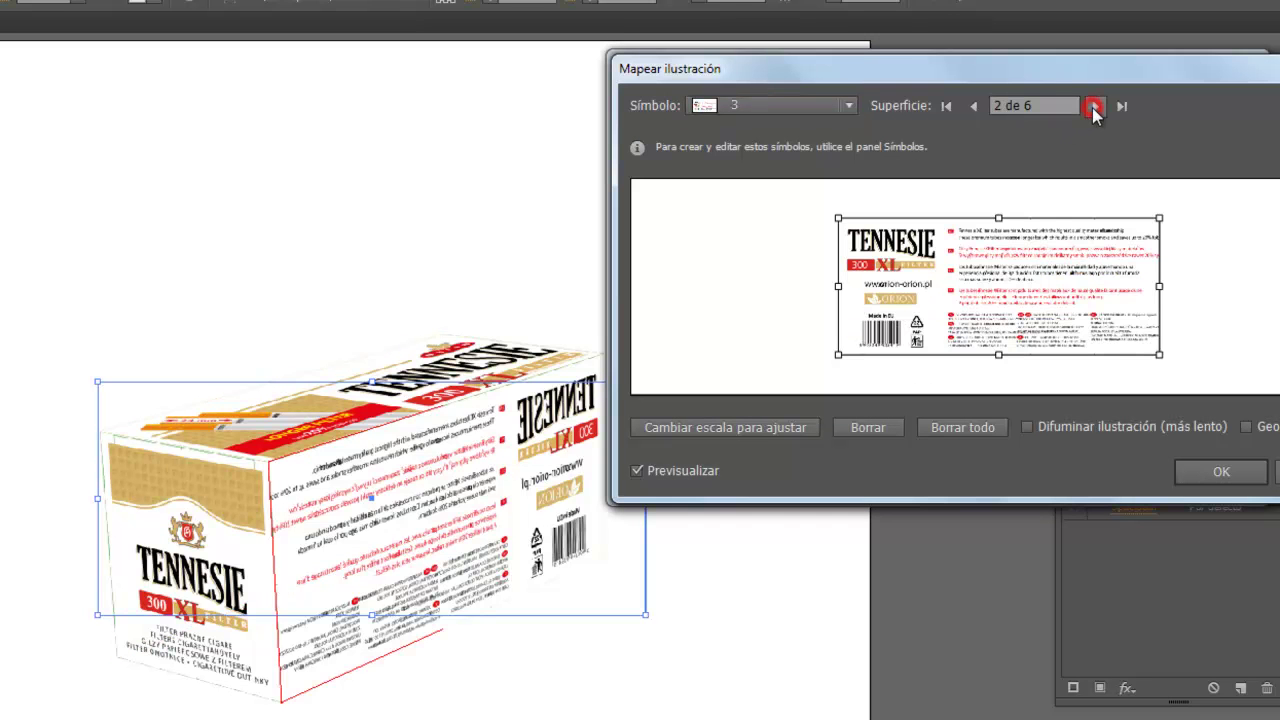
drag(852, 288, 1159, 287)
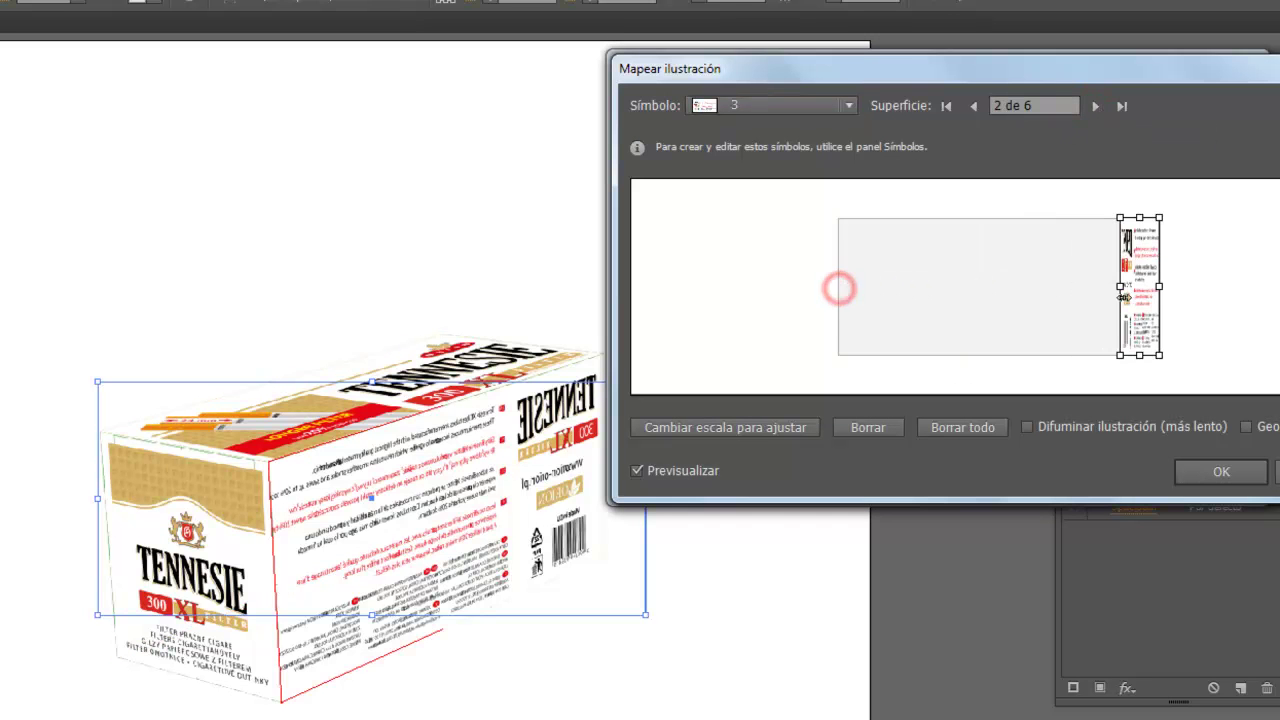
drag(1071, 287, 836, 278)
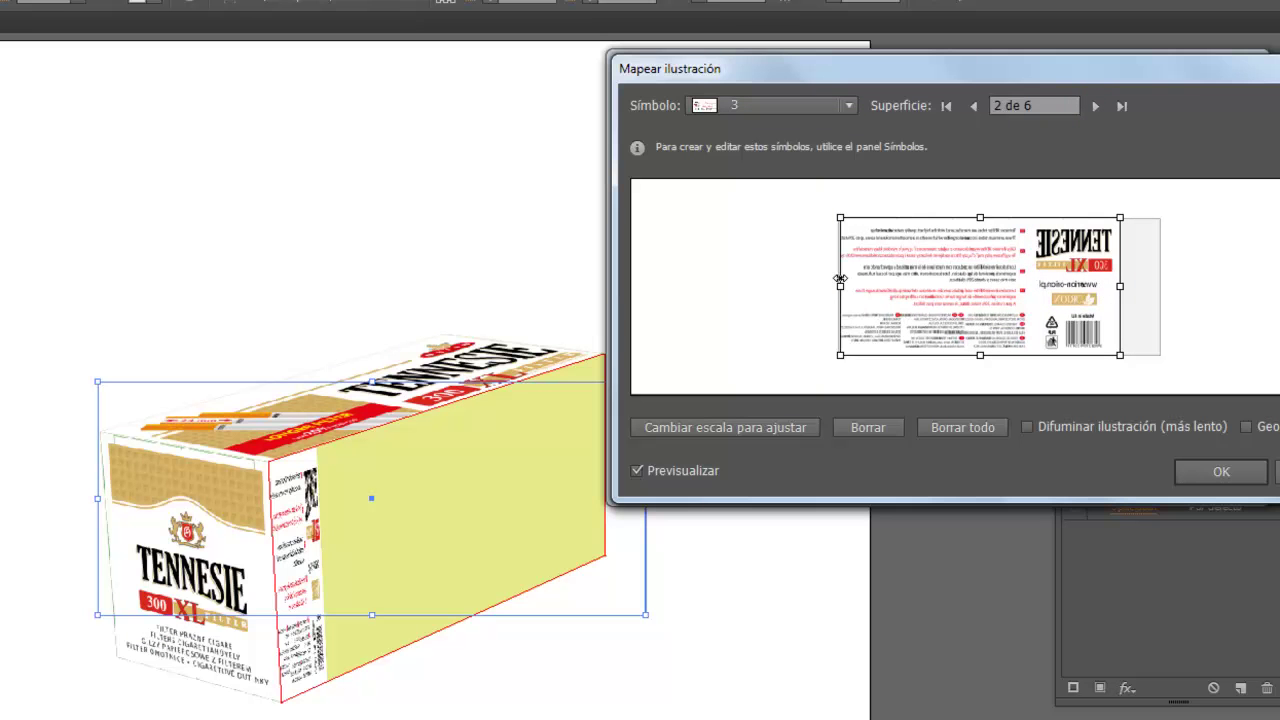
drag(1124, 286, 1161, 287)
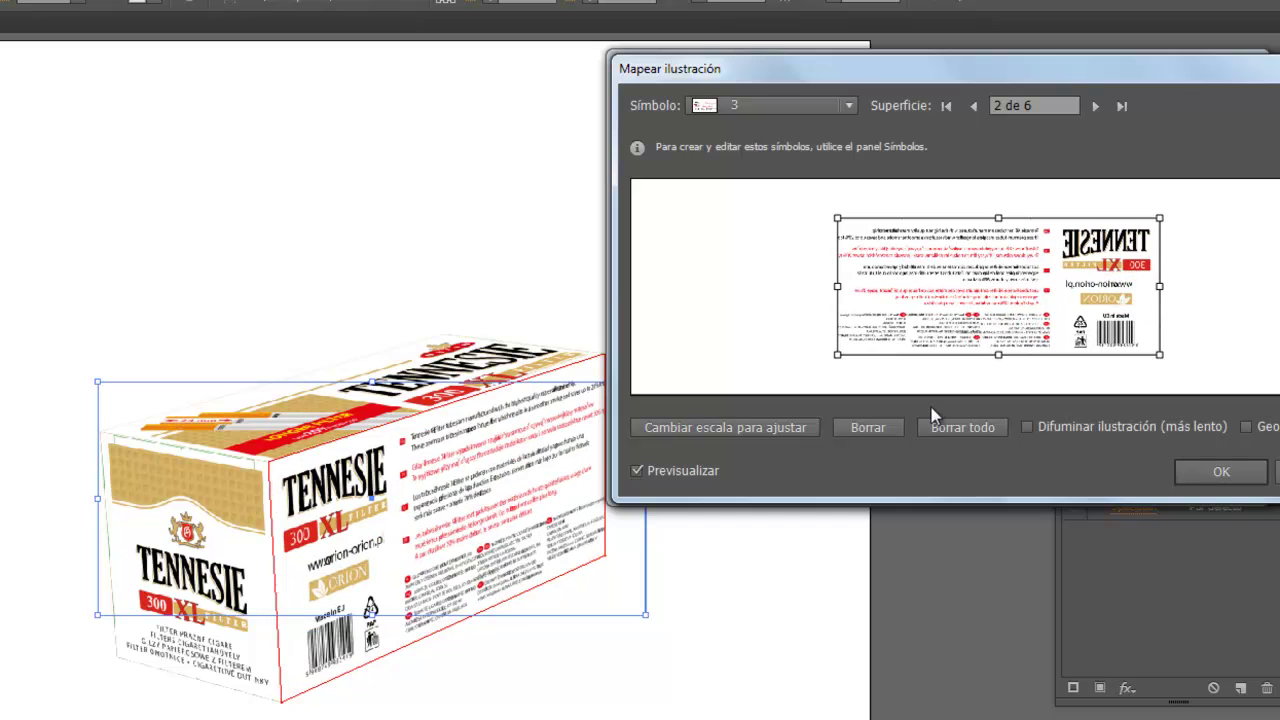
click(1205, 470)
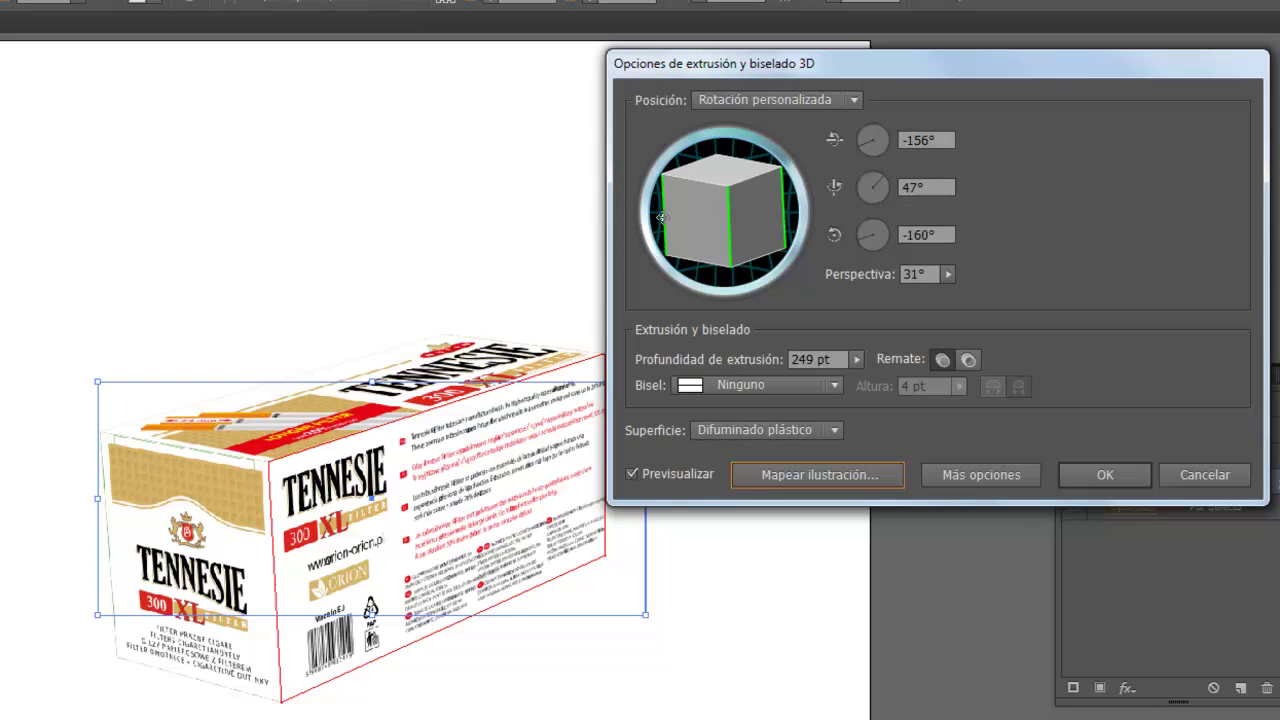
Rotate the box back to about -20°, 47°, -15°, apply, and reposition it on the artboard.
drag(660, 217, 754, 222)
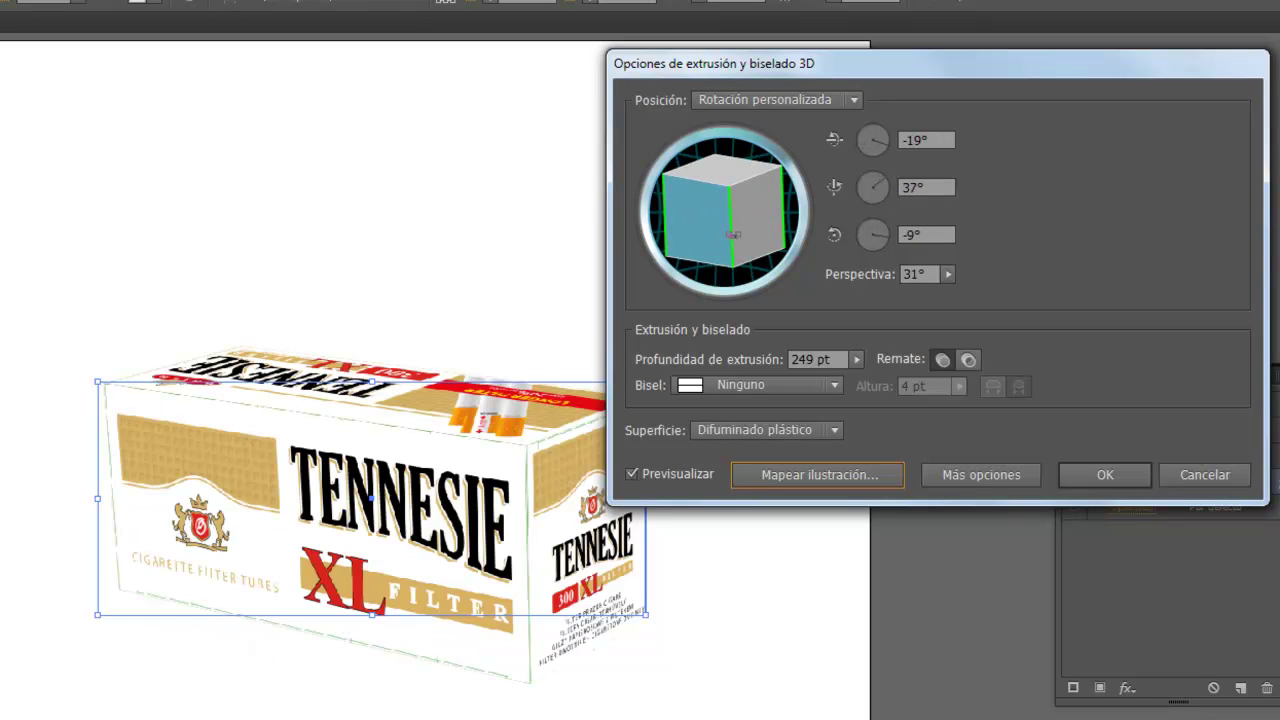
drag(733, 234, 720, 234)
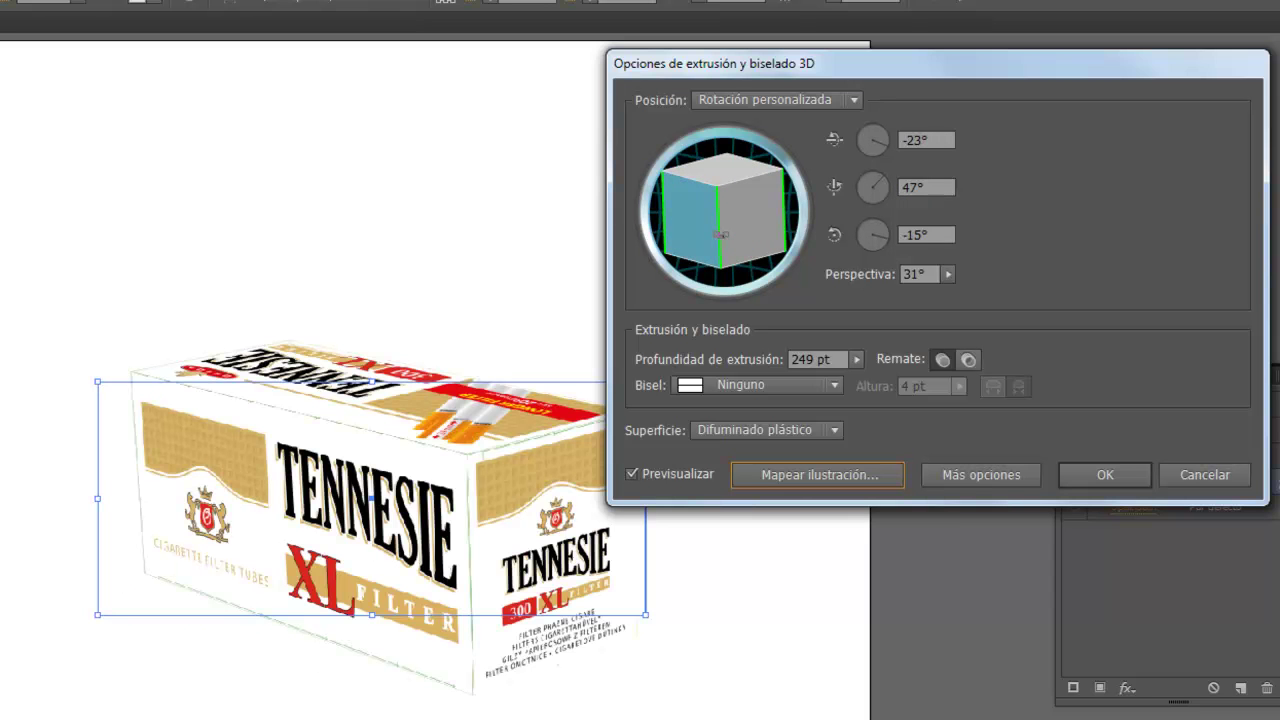
drag(700, 268, 700, 263)
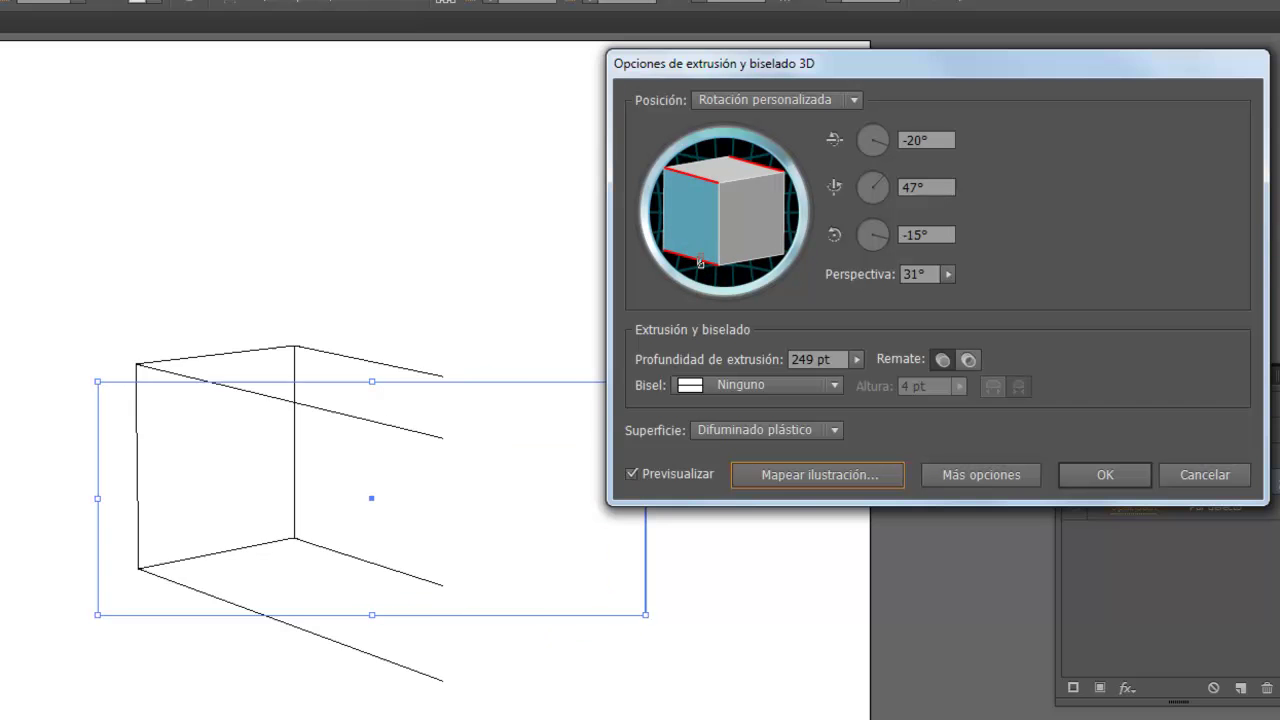
click(1128, 480)
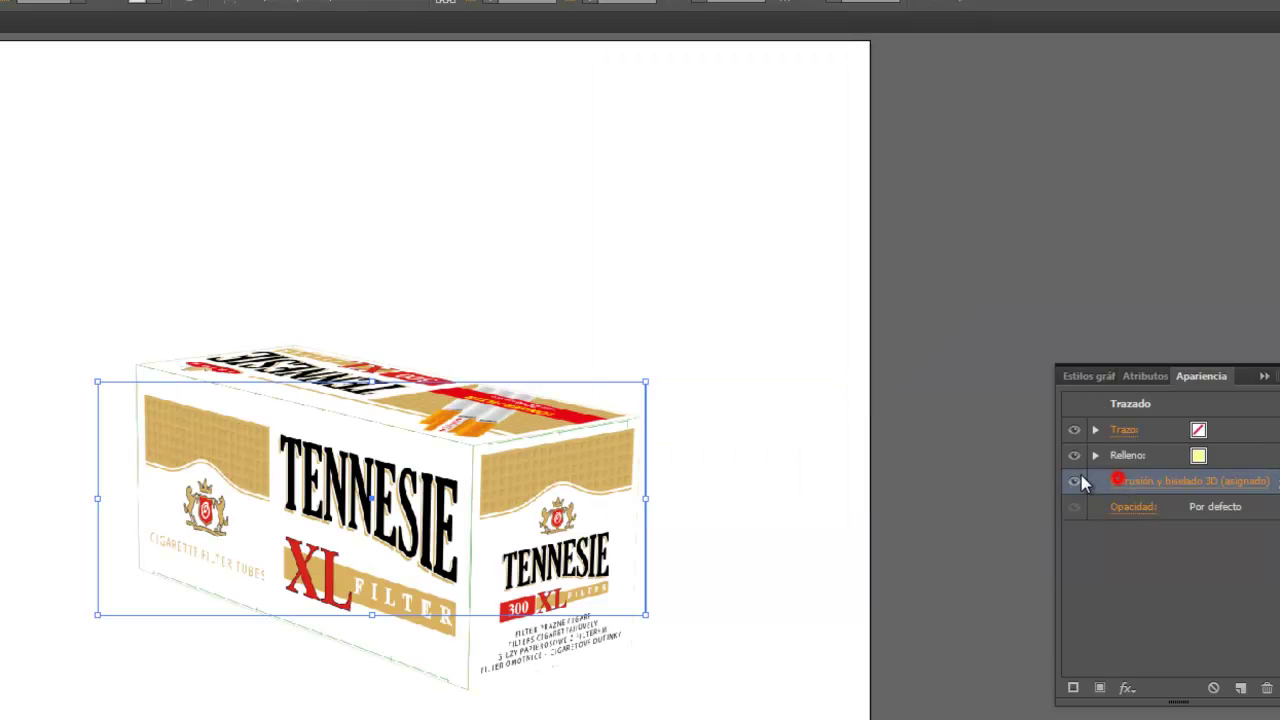
mouse_move(543, 490)
mouse_down()
mouse_move(446, 566)
mouse_move(603, 401)
mouse_up()
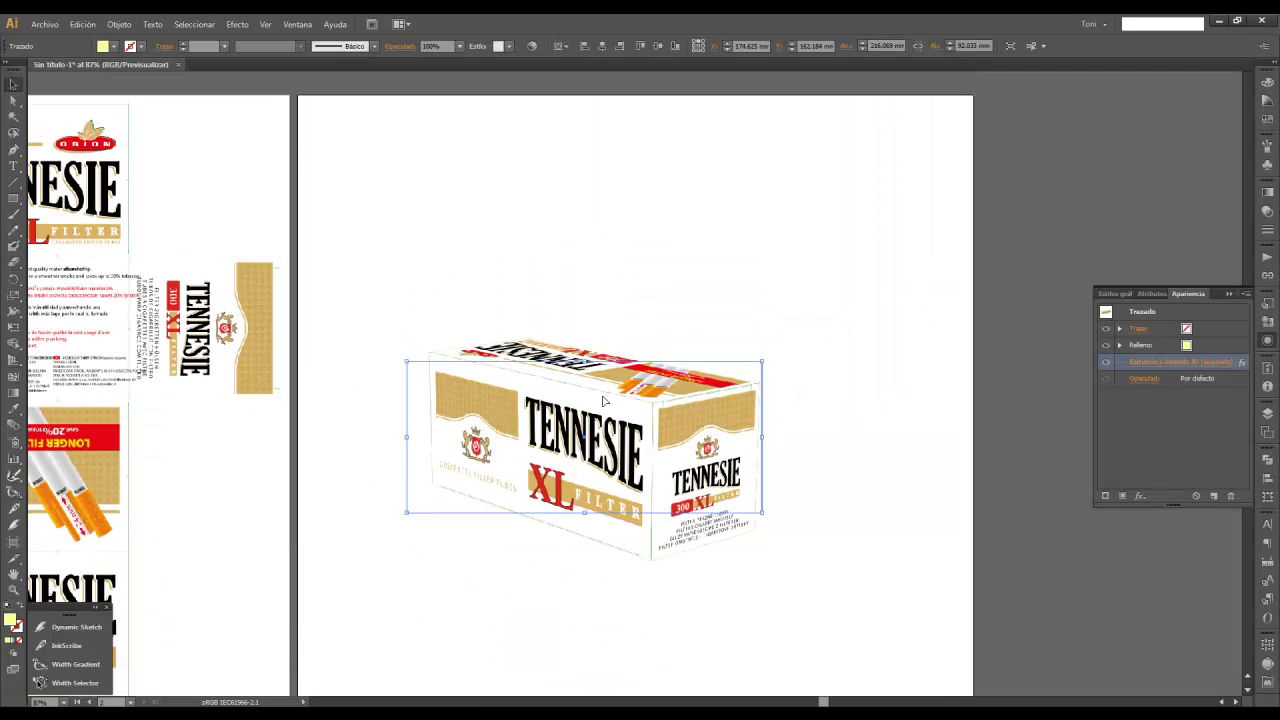
Zoom in on the carton, deselect, and start a Pen path at the box's bottom front corner.
click(621, 448)
click(624, 390)
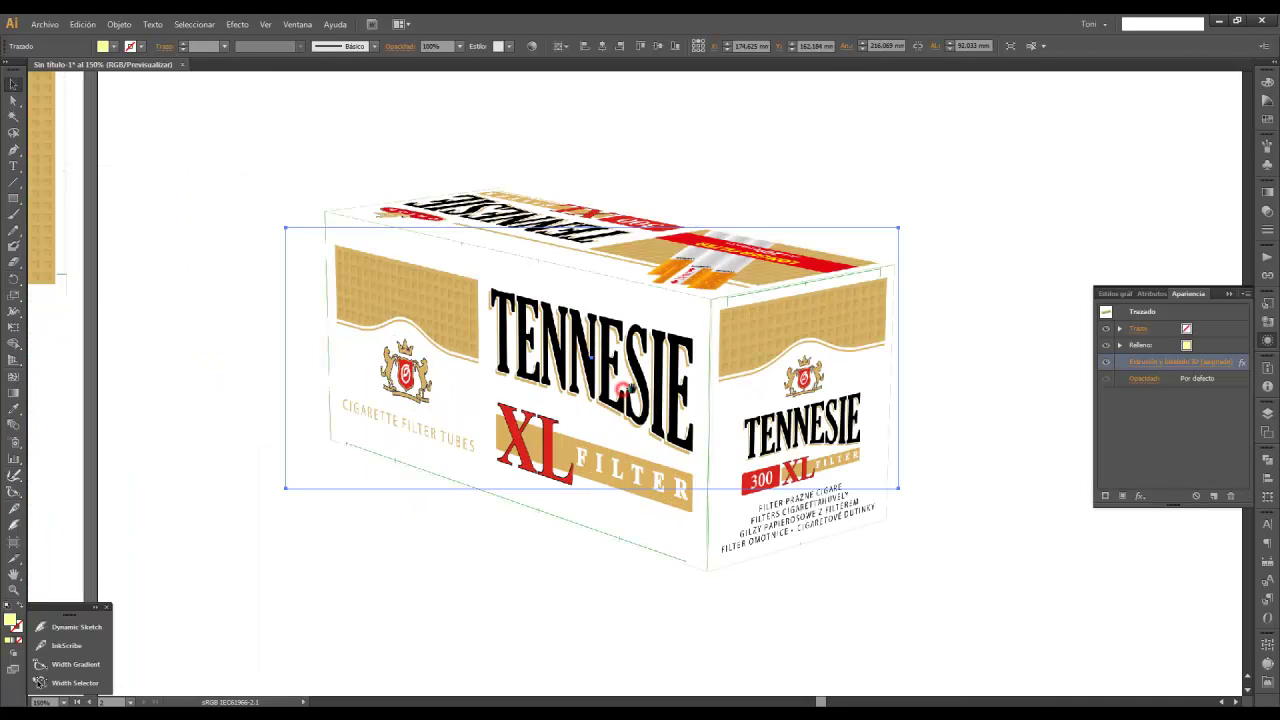
alt+click(622, 363)
click(740, 547)
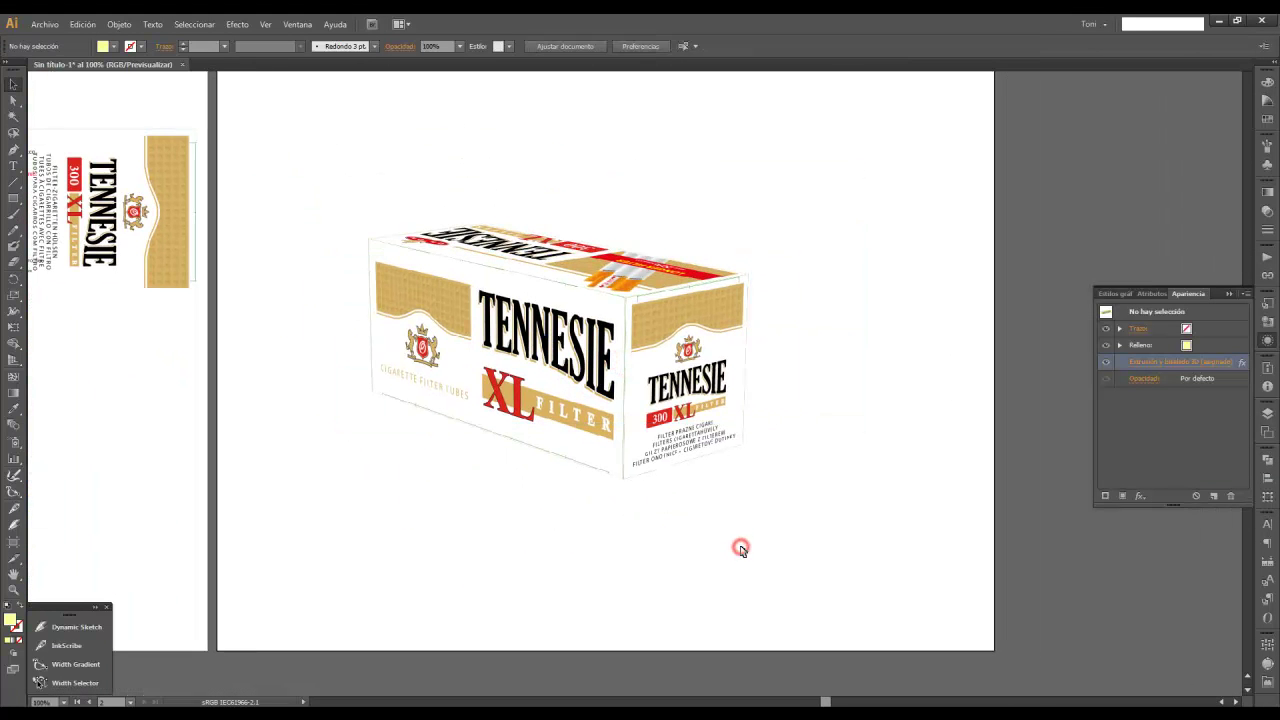
click(613, 528)
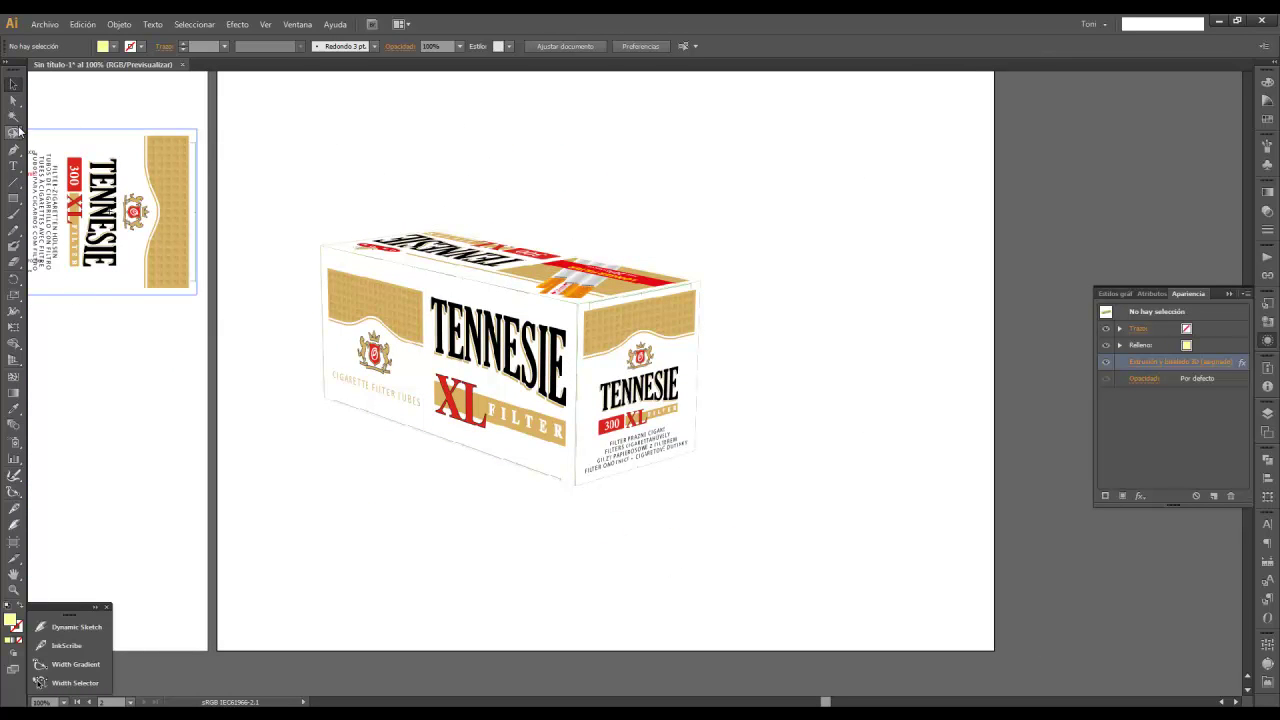
click(13, 150)
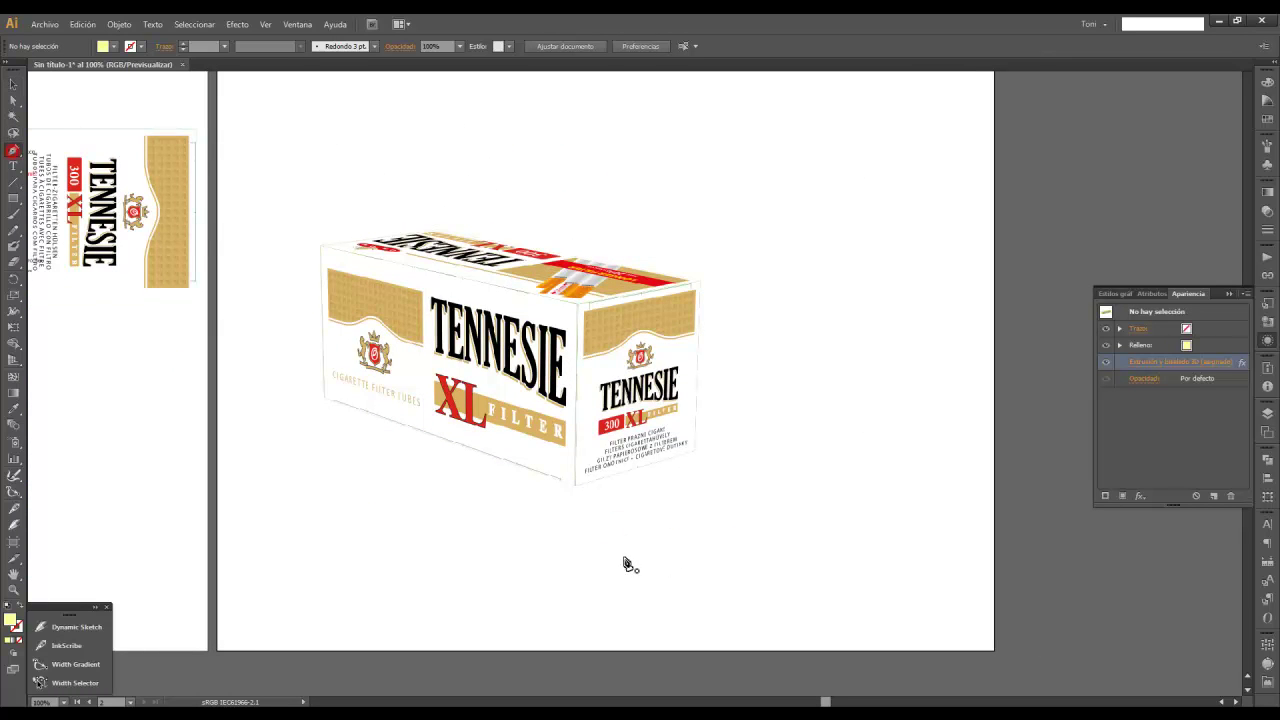
click(581, 472)
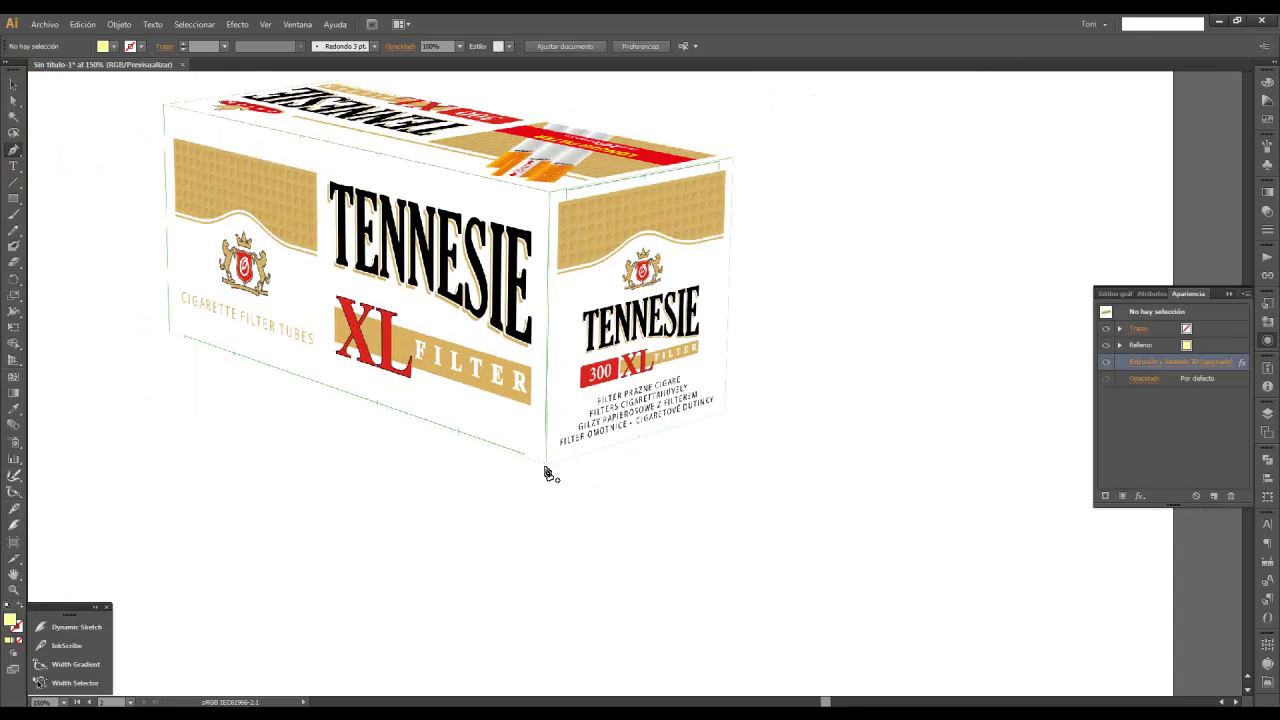
click(545, 463)
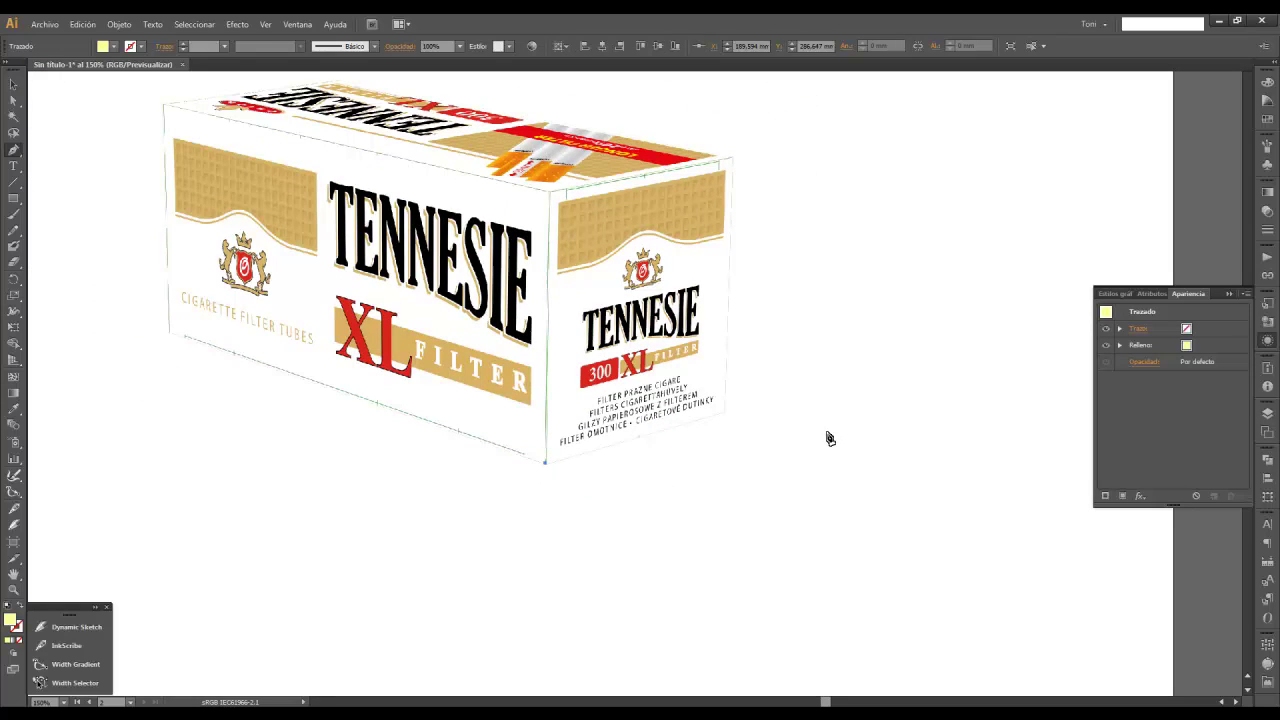
Draw a closed four-sided shadow shape extending right from the box's bottom corner.
click(857, 428)
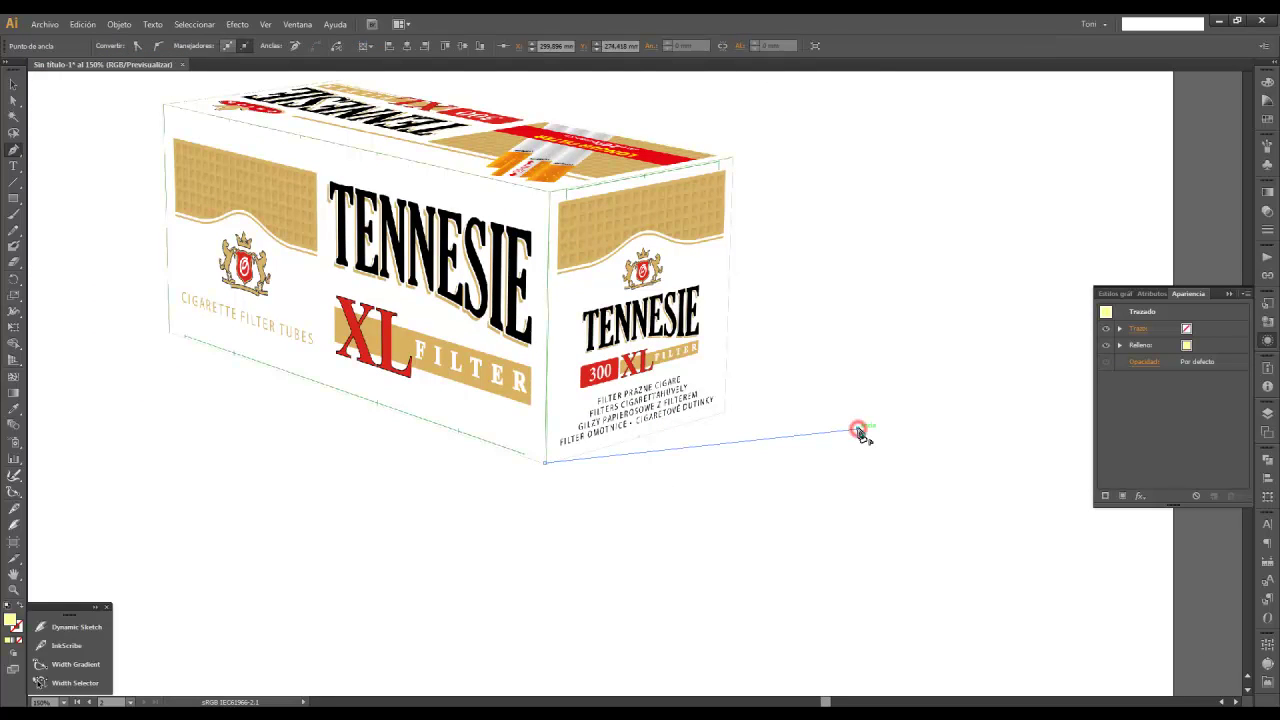
click(880, 304)
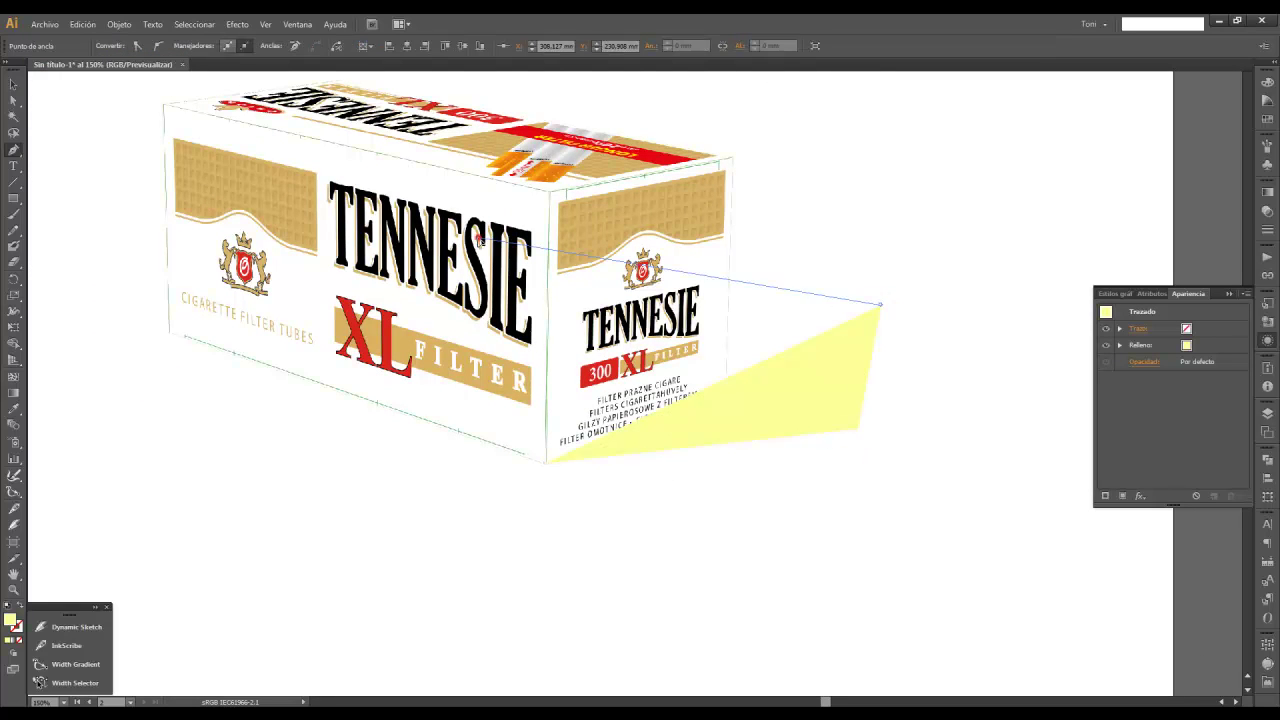
click(480, 241)
click(545, 463)
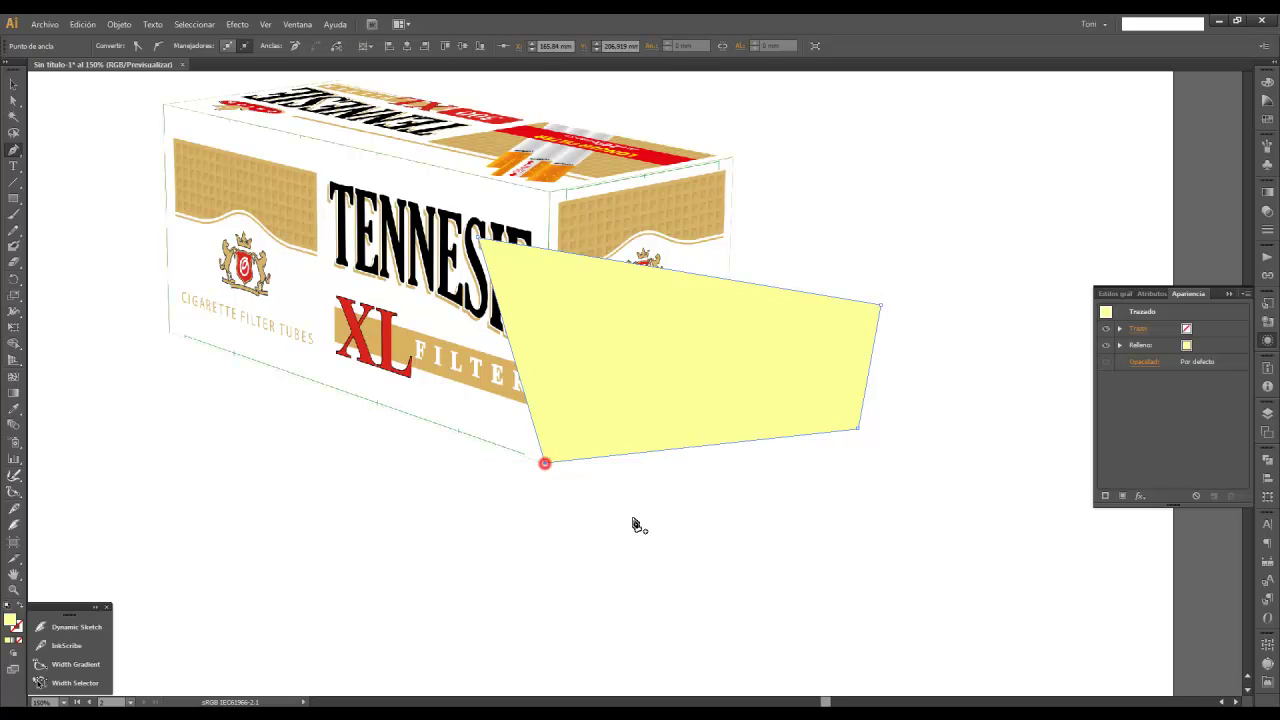
click(10, 82)
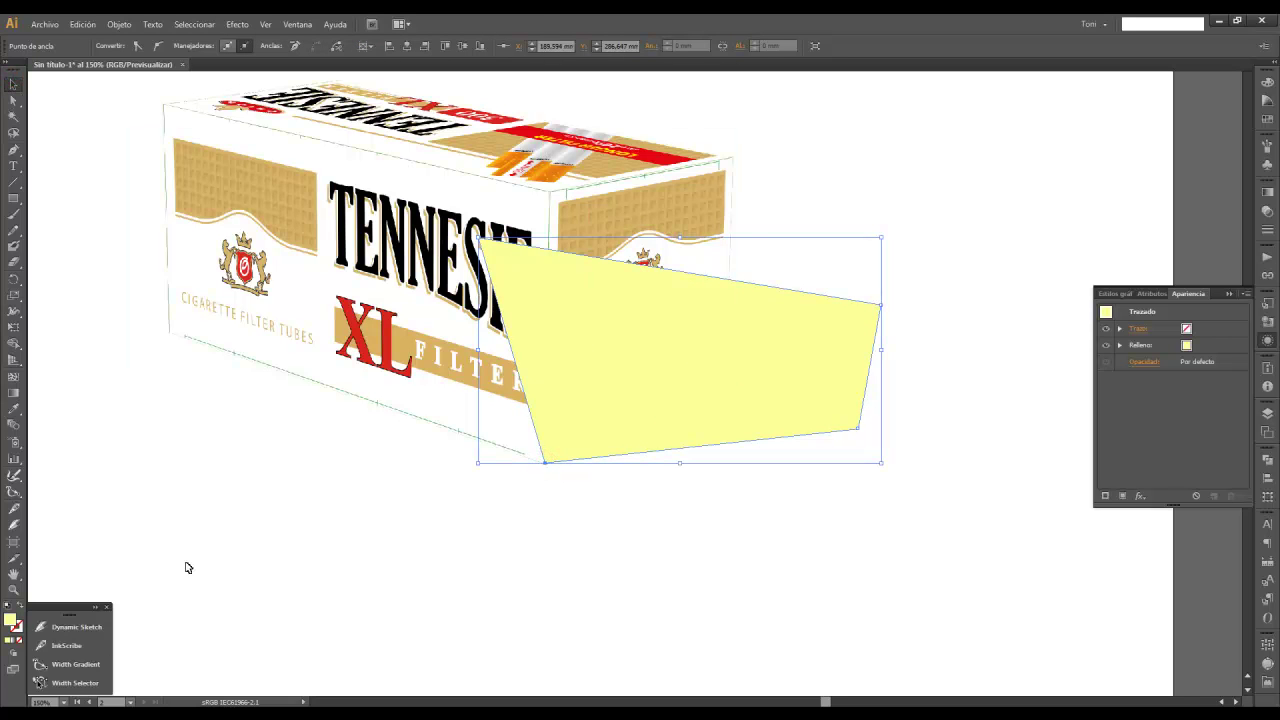
Fill the shadow with the Negro swatch and send it behind the box.
click(1268, 117)
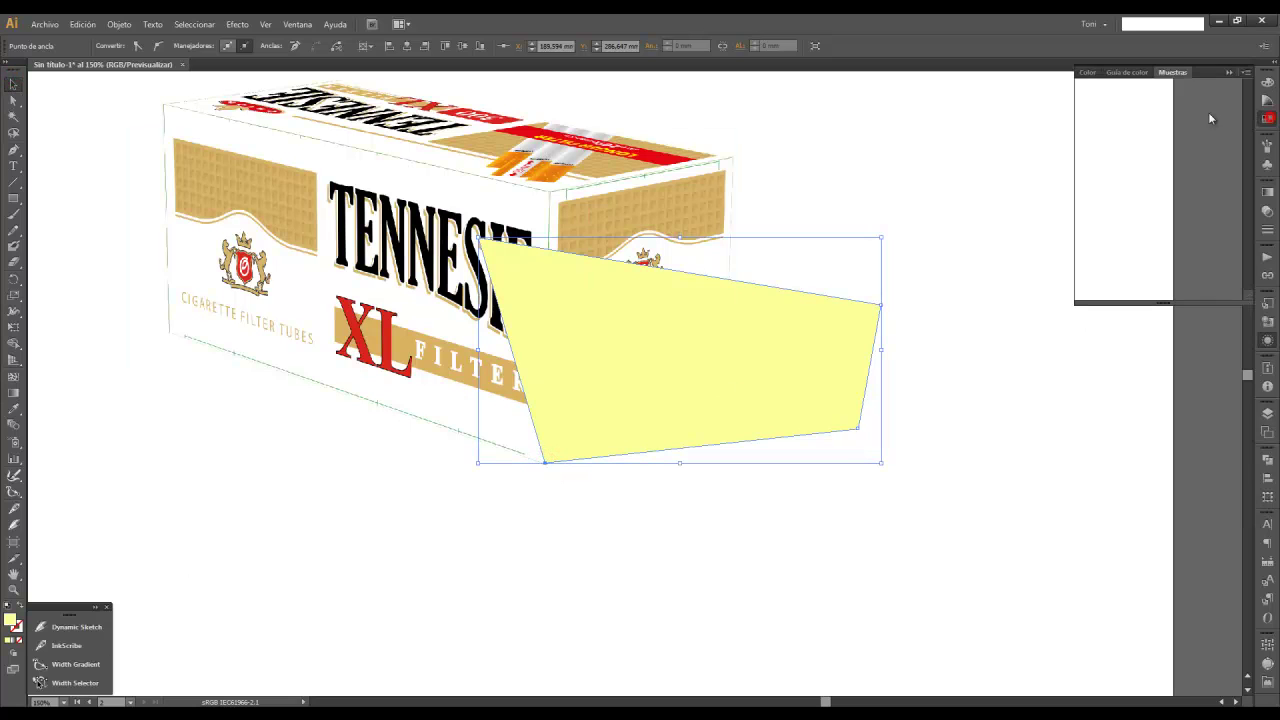
click(1113, 130)
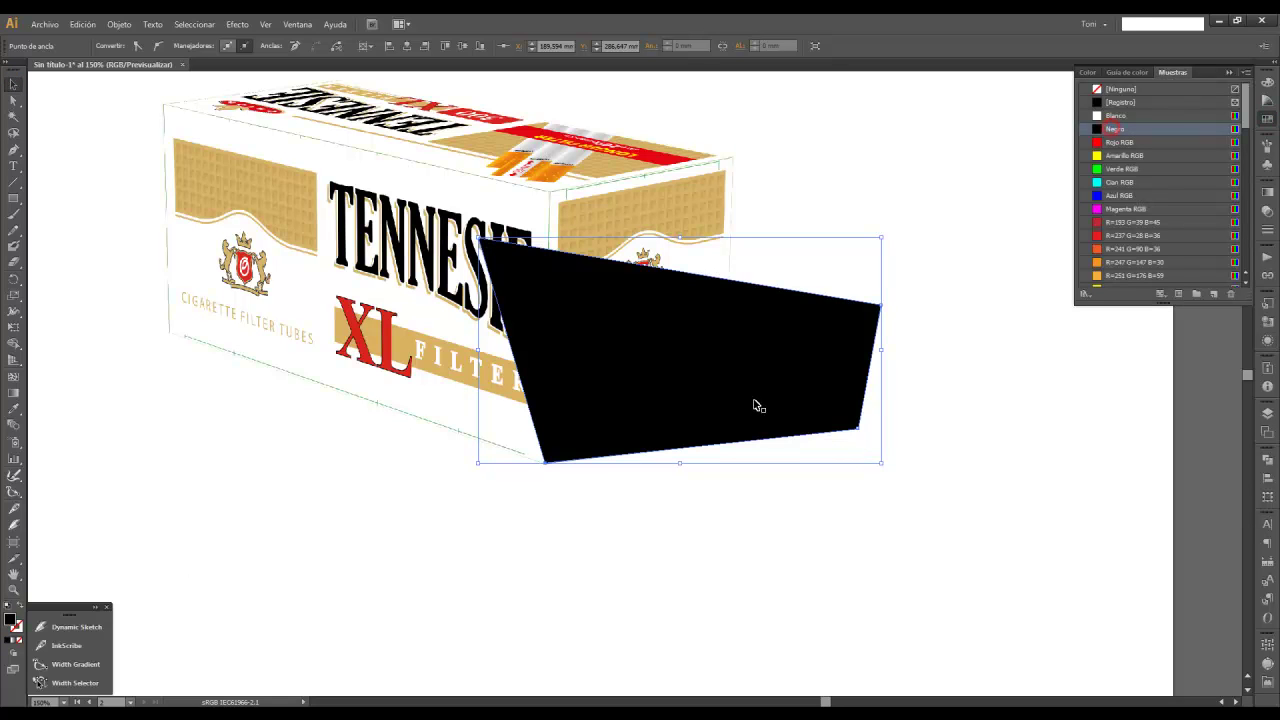
right_click(755, 403)
mouse_move(795, 590)
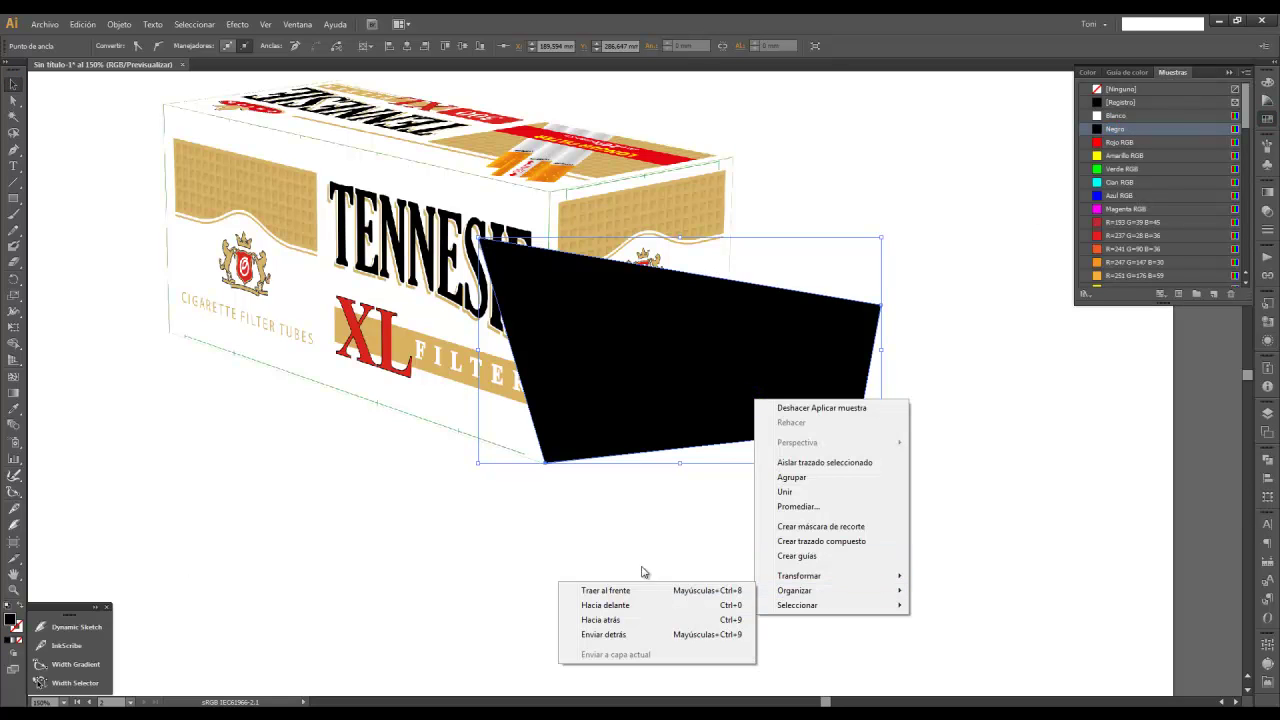
click(617, 636)
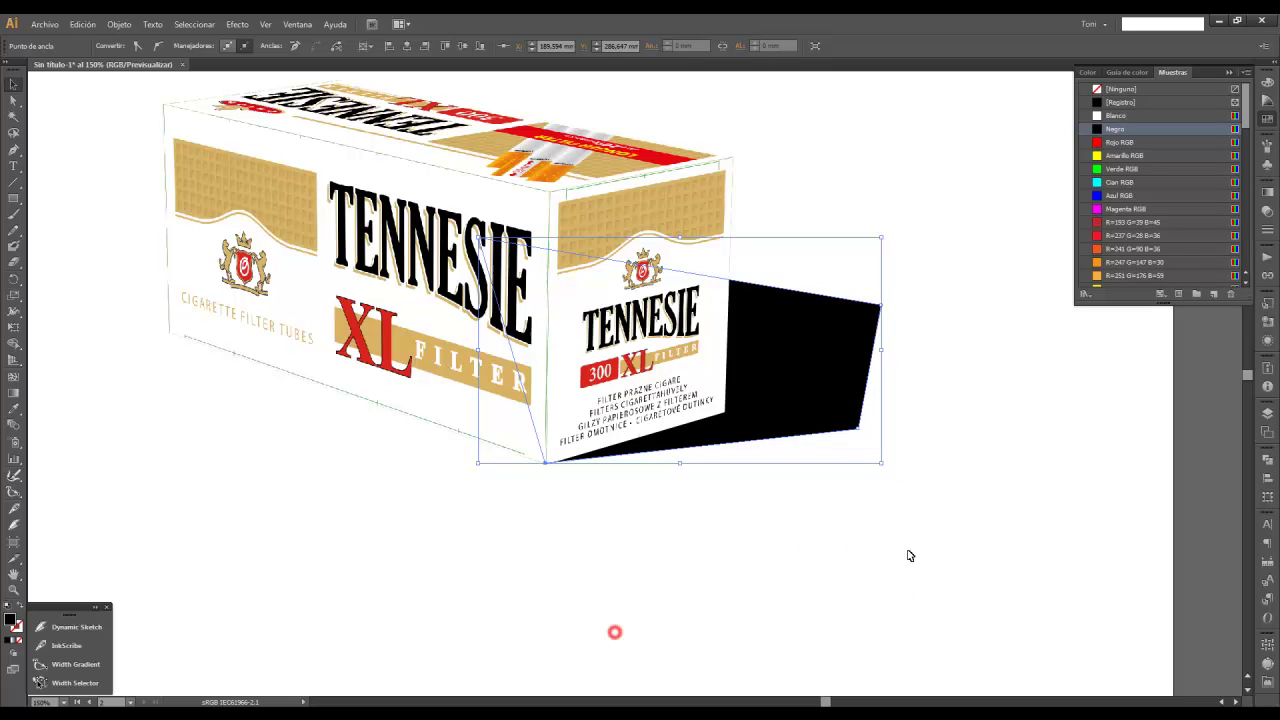
click(963, 429)
click(829, 391)
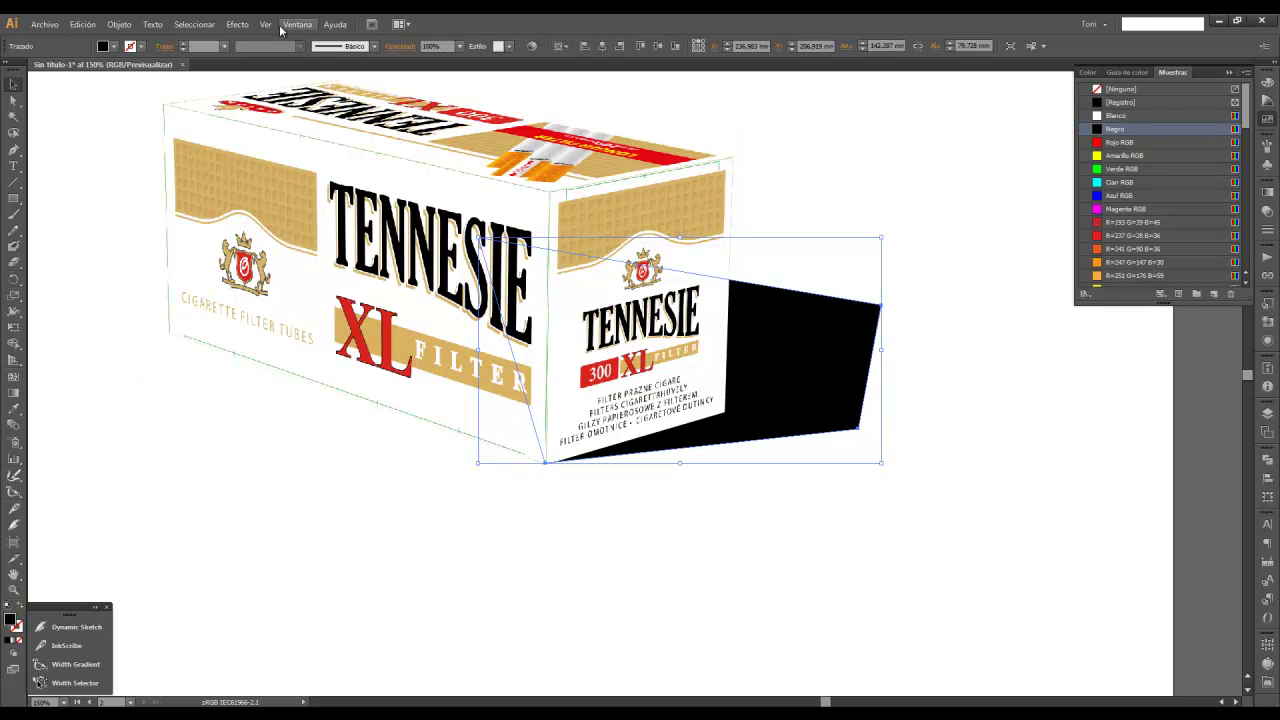
Apply a Gaussian blur of about 26 px radius to the shadow shape.
click(237, 24)
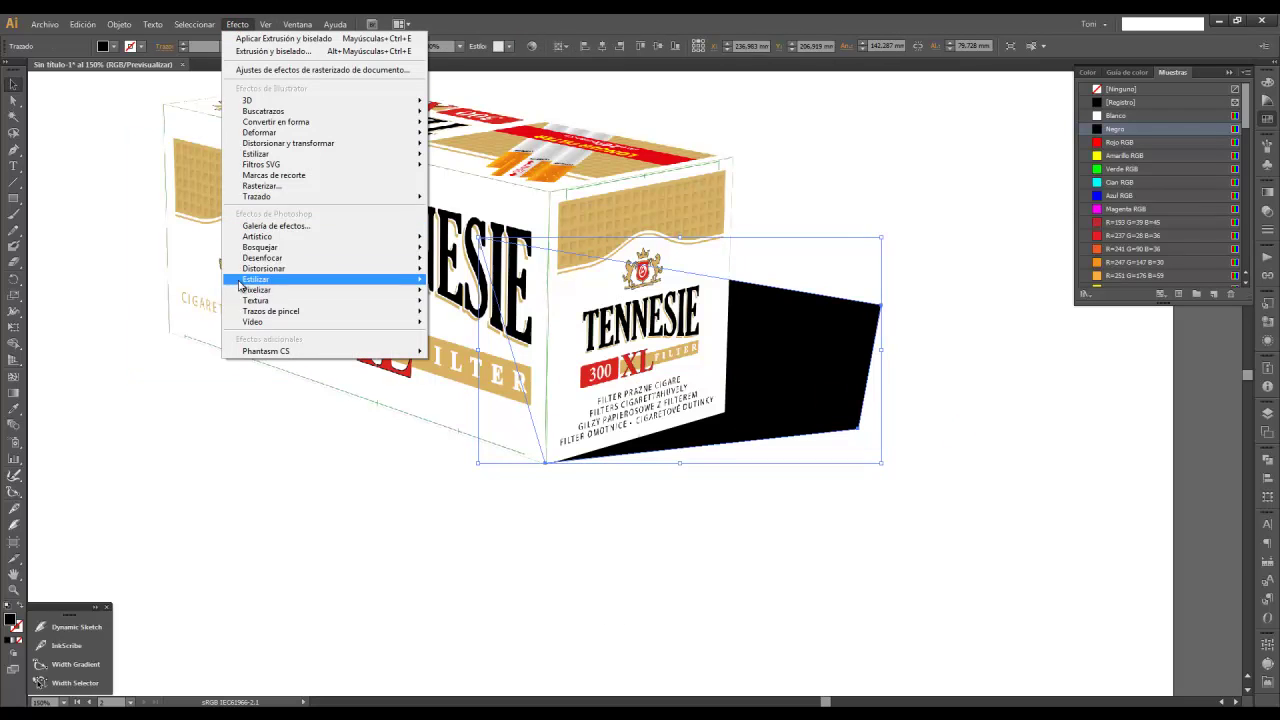
mouse_move(262, 257)
click(182, 262)
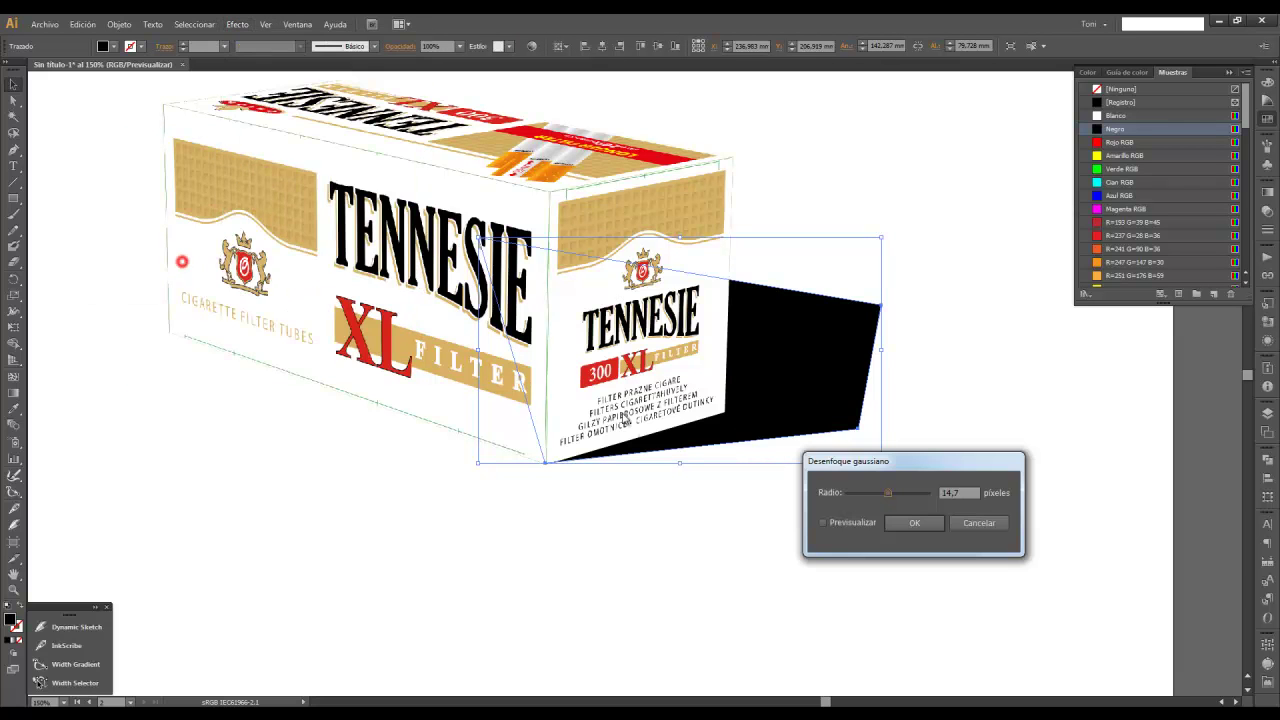
click(823, 522)
drag(887, 492, 926, 499)
click(957, 562)
click(731, 552)
Inspect the blurred shadow by selecting, deselecting and reframing the box and shadow.
click(737, 272)
click(894, 451)
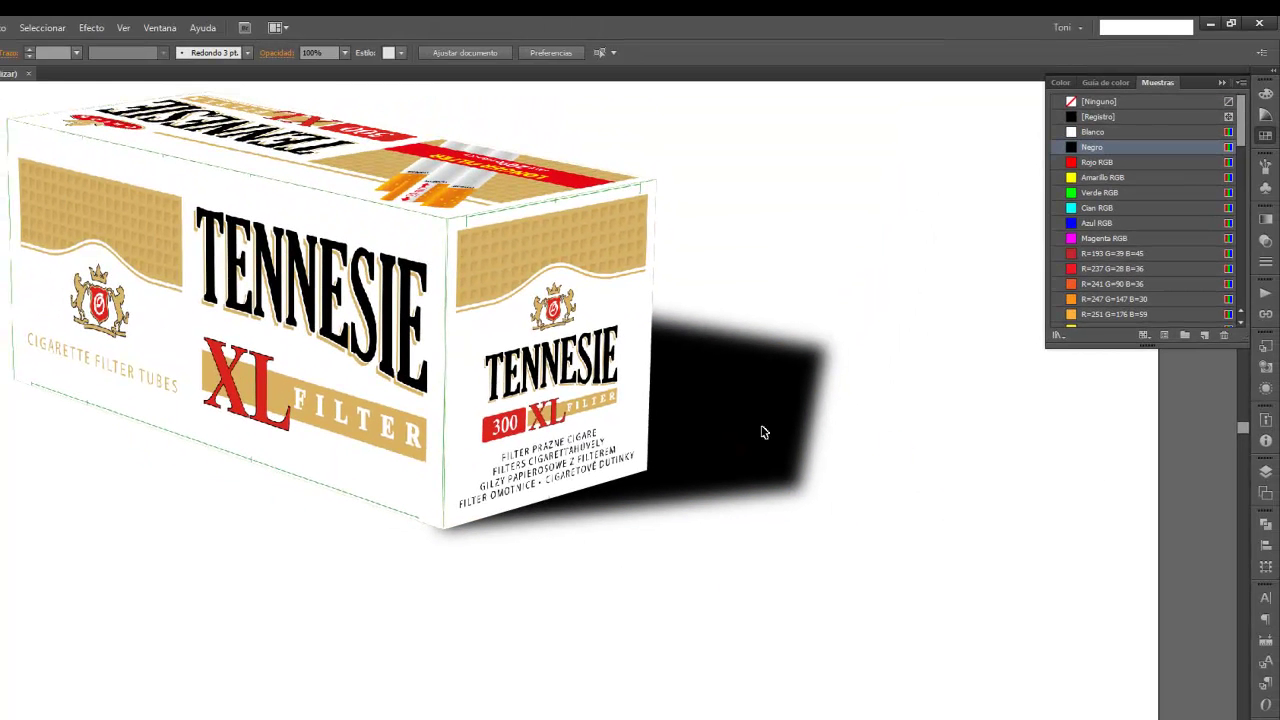
drag(846, 294, 803, 400)
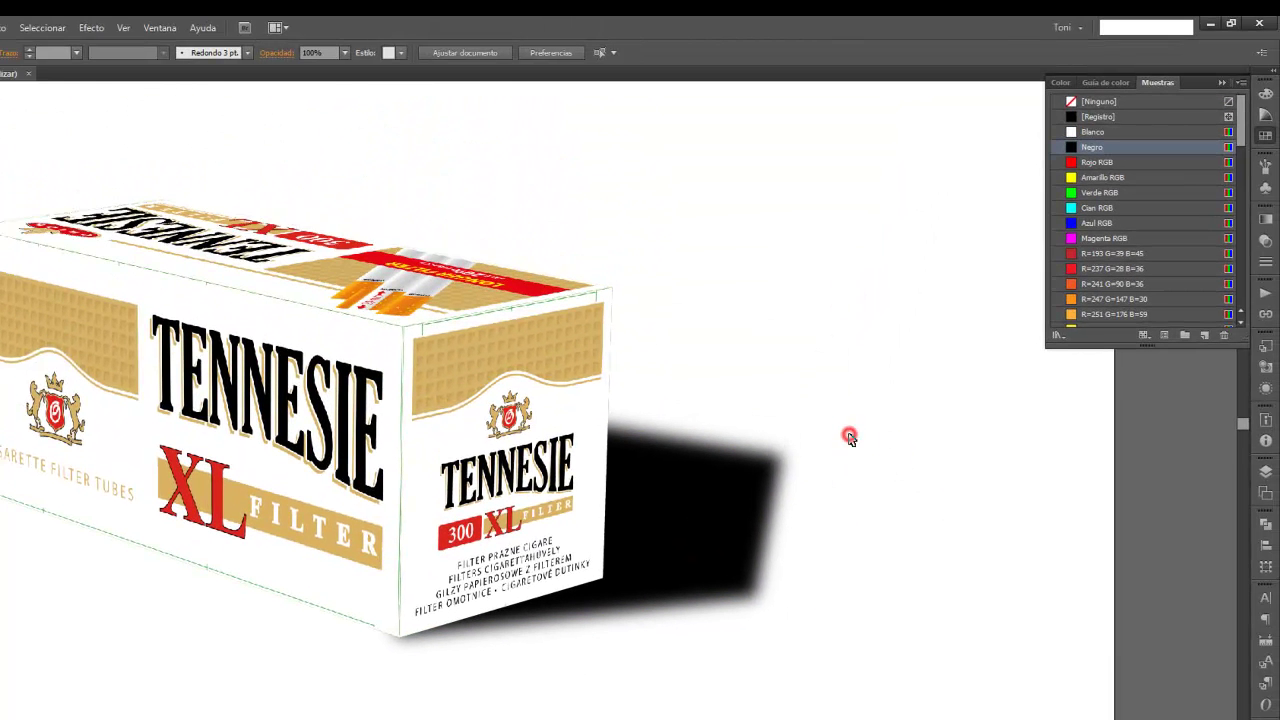
click(722, 486)
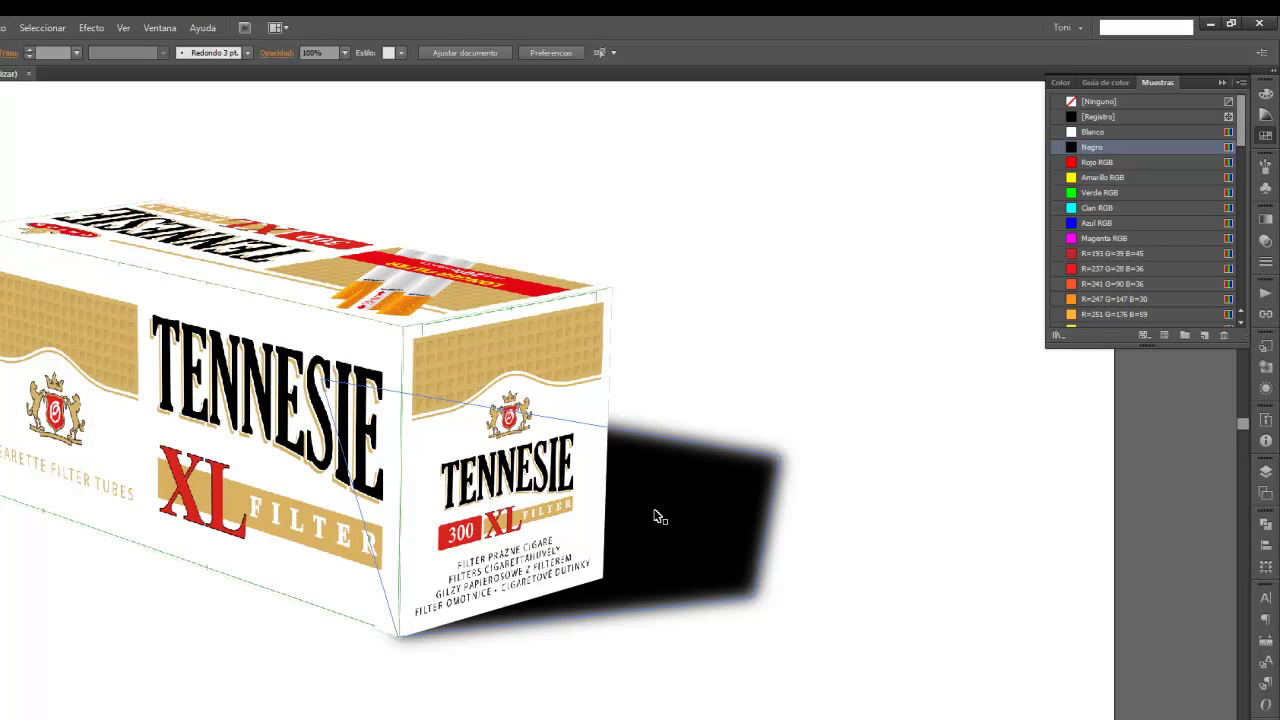
click(931, 441)
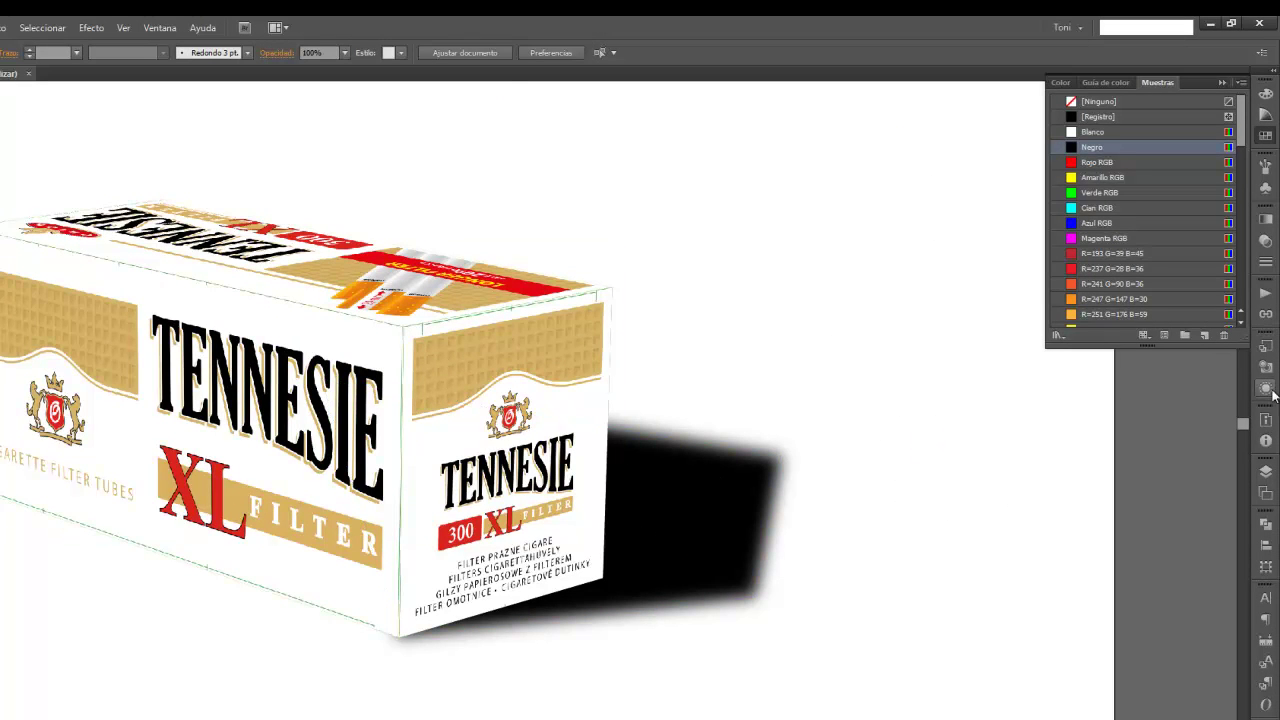
click(160, 27)
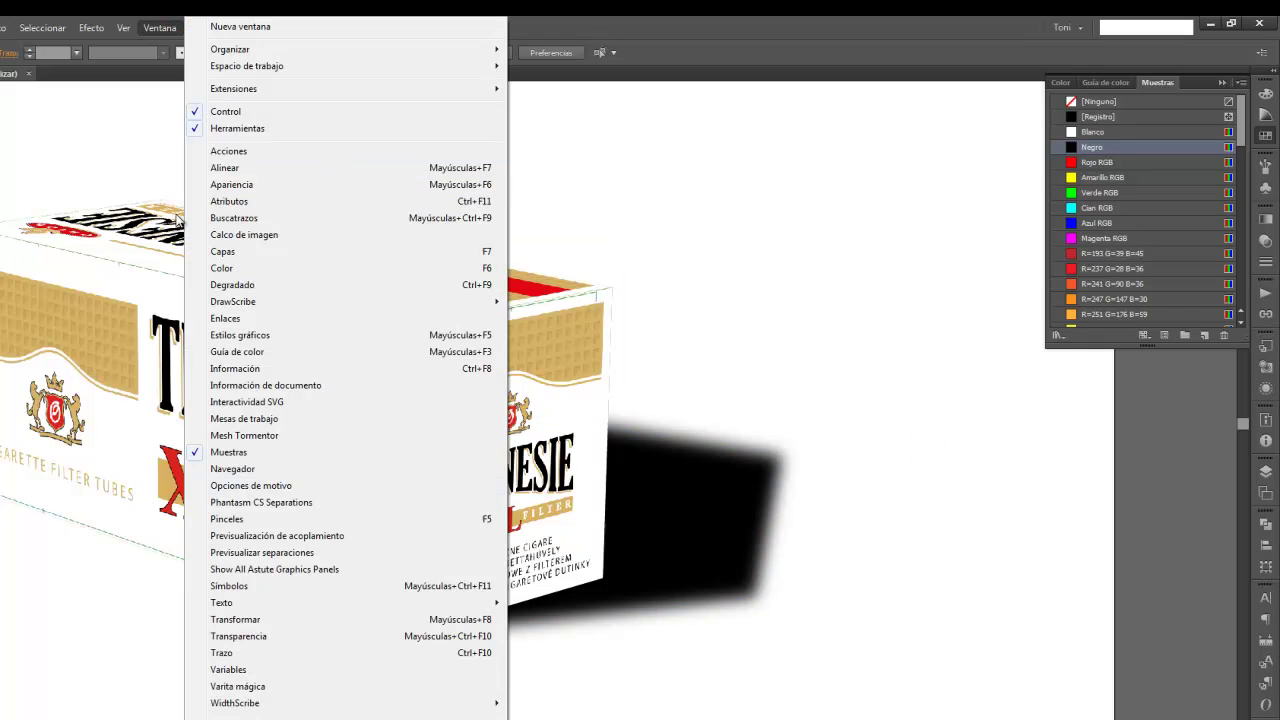
Cover the shadow with a rectangle filled with a white-to-black linear gradient, then shift it right.
click(267, 636)
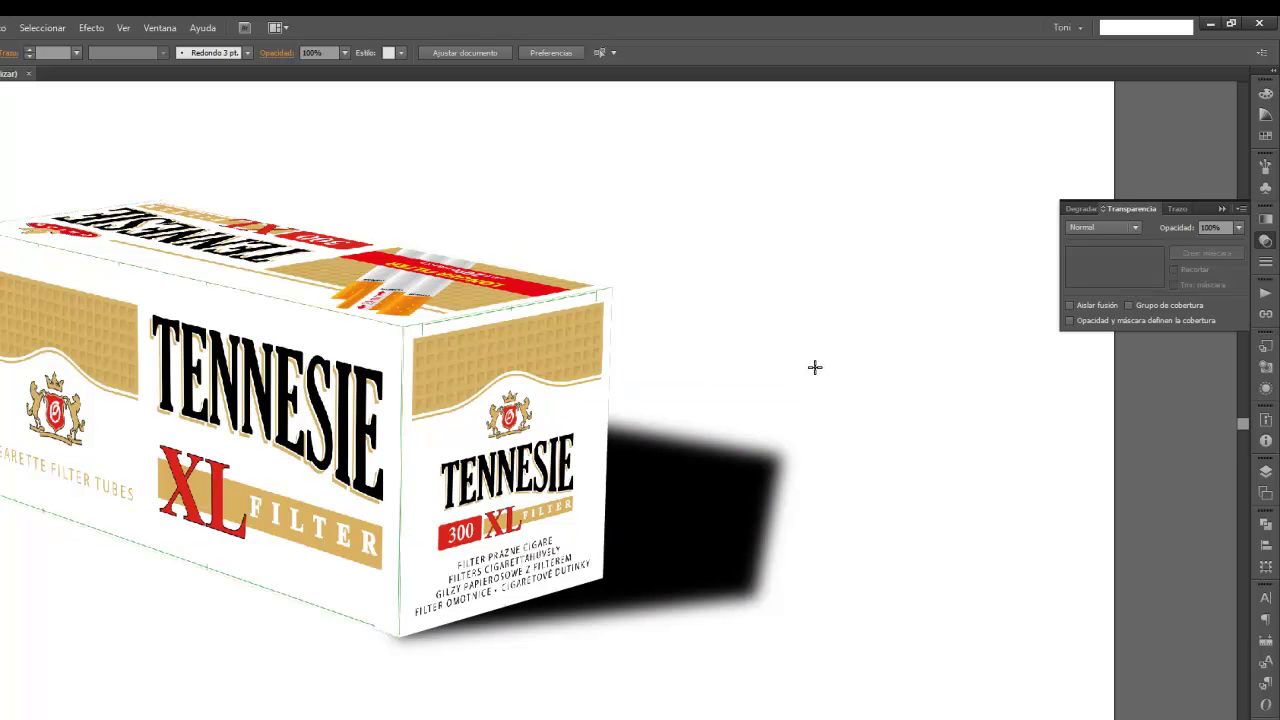
drag(813, 361, 440, 677)
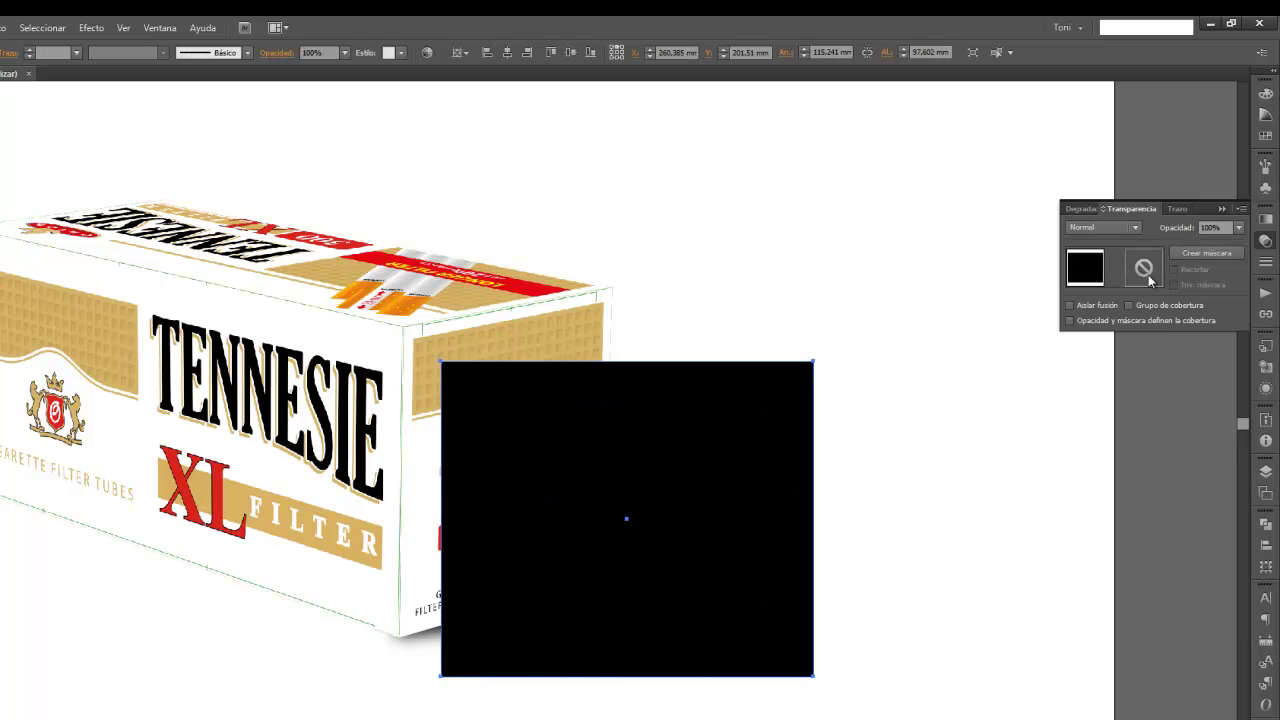
click(155, 28)
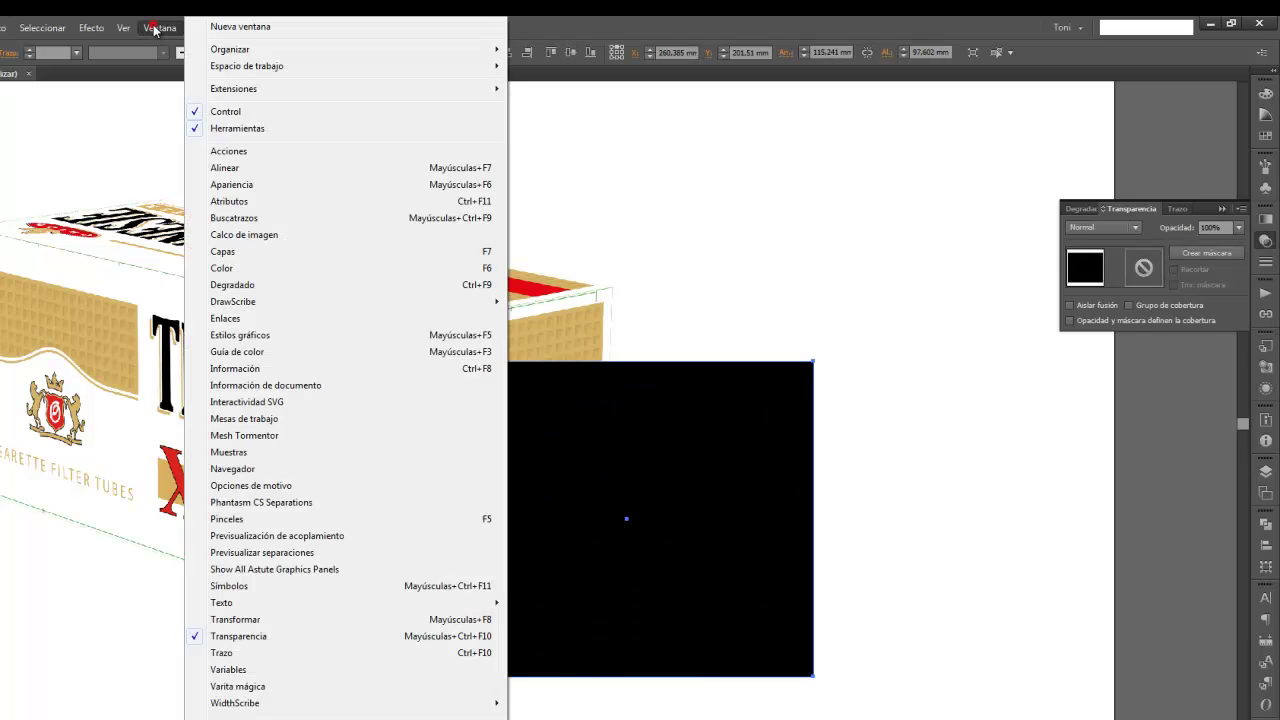
click(232, 285)
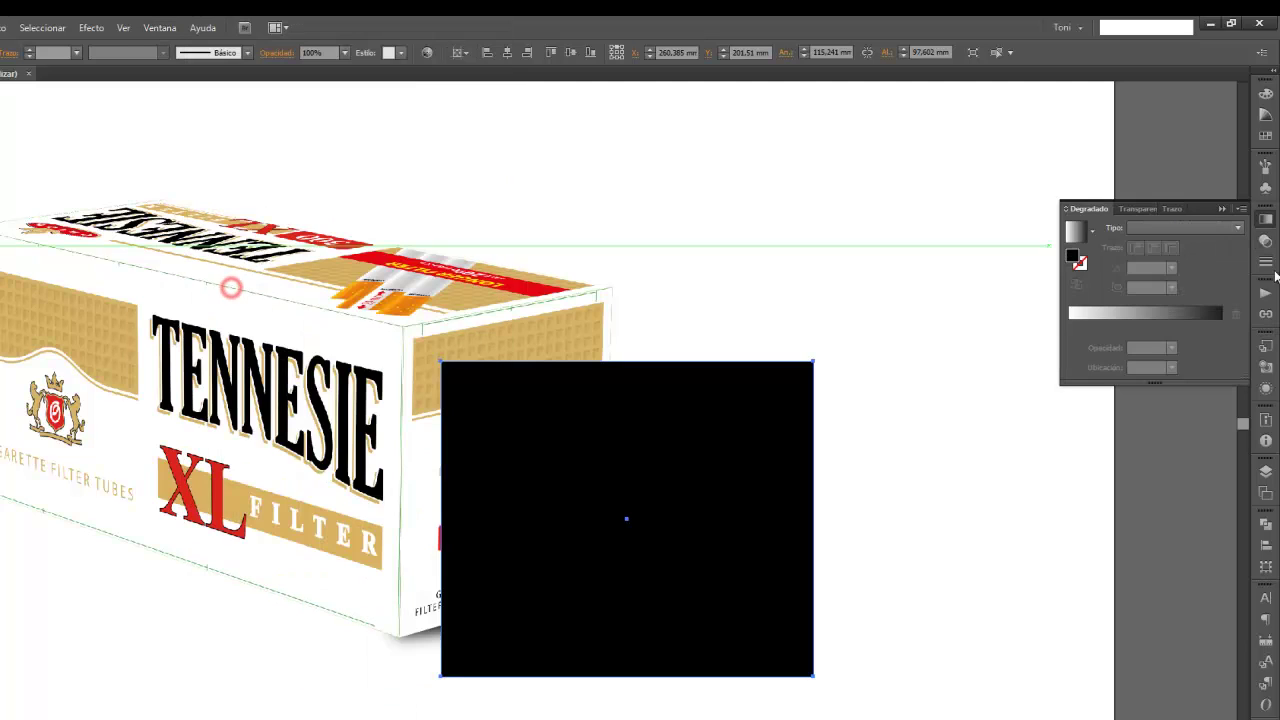
click(1088, 236)
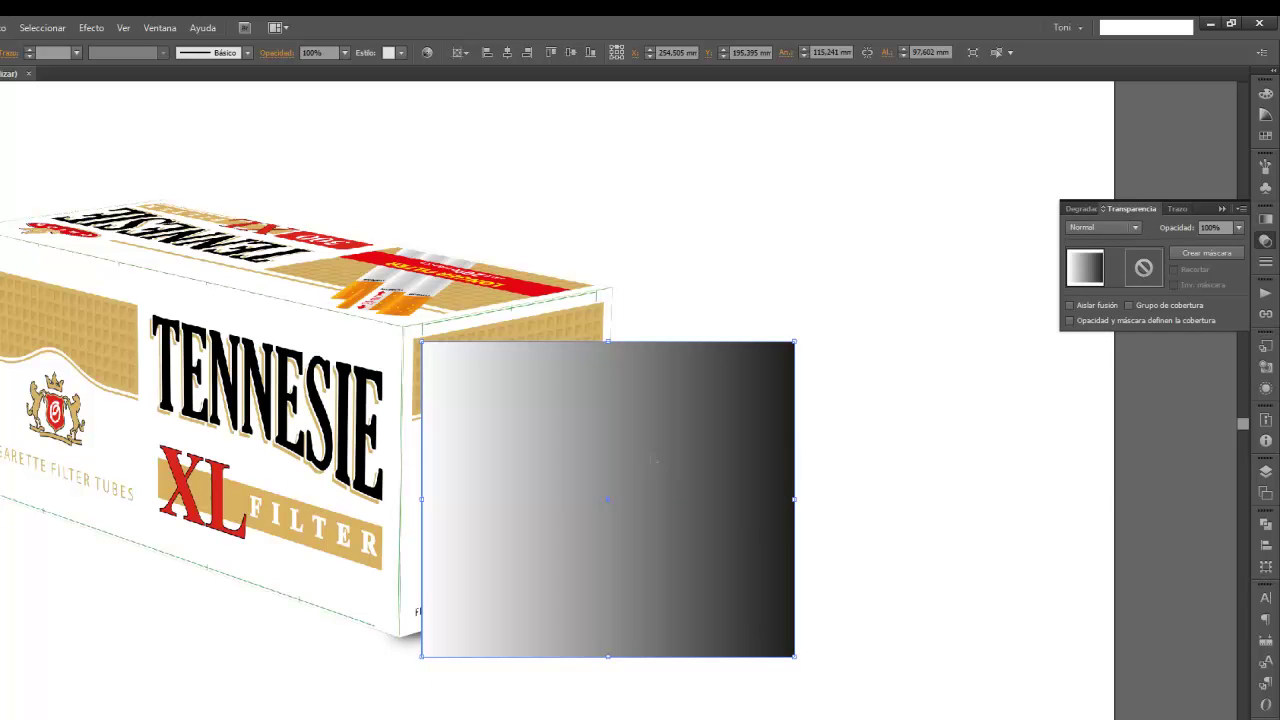
drag(653, 459, 984, 496)
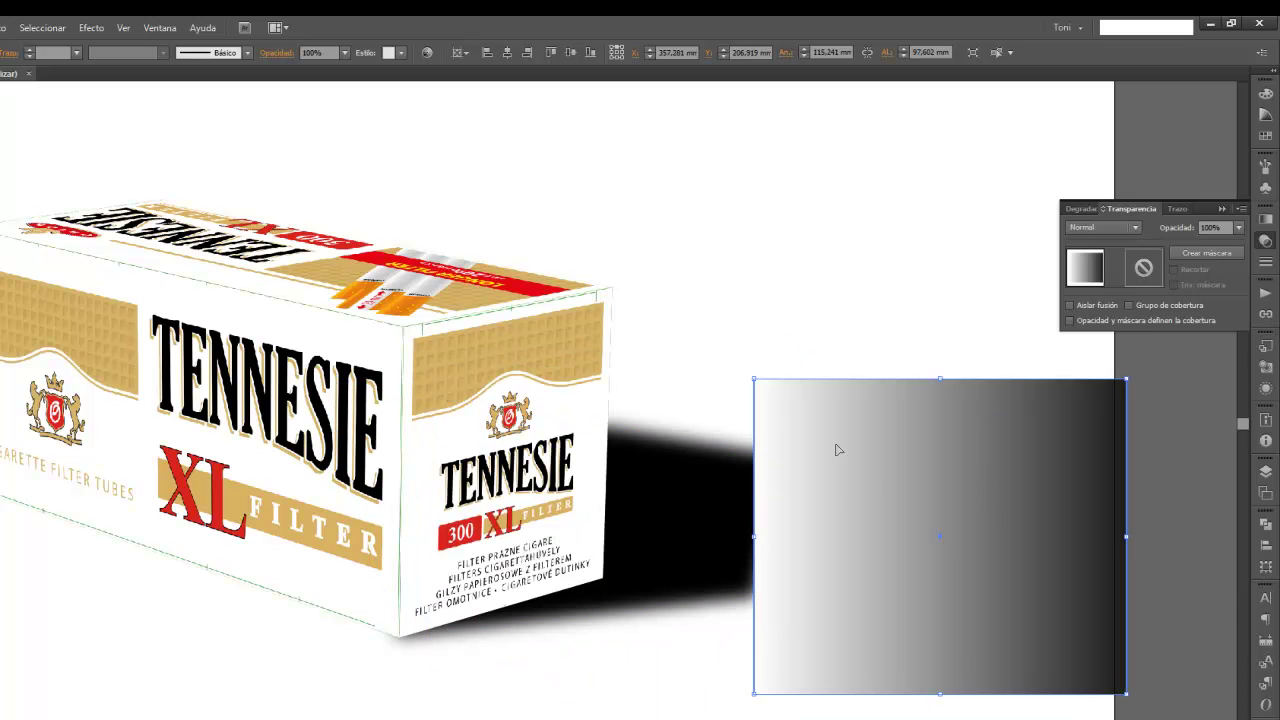
Undo the shift and apply the gradient rectangle to the shadow as its opacity mask.
key(ctrl+z)
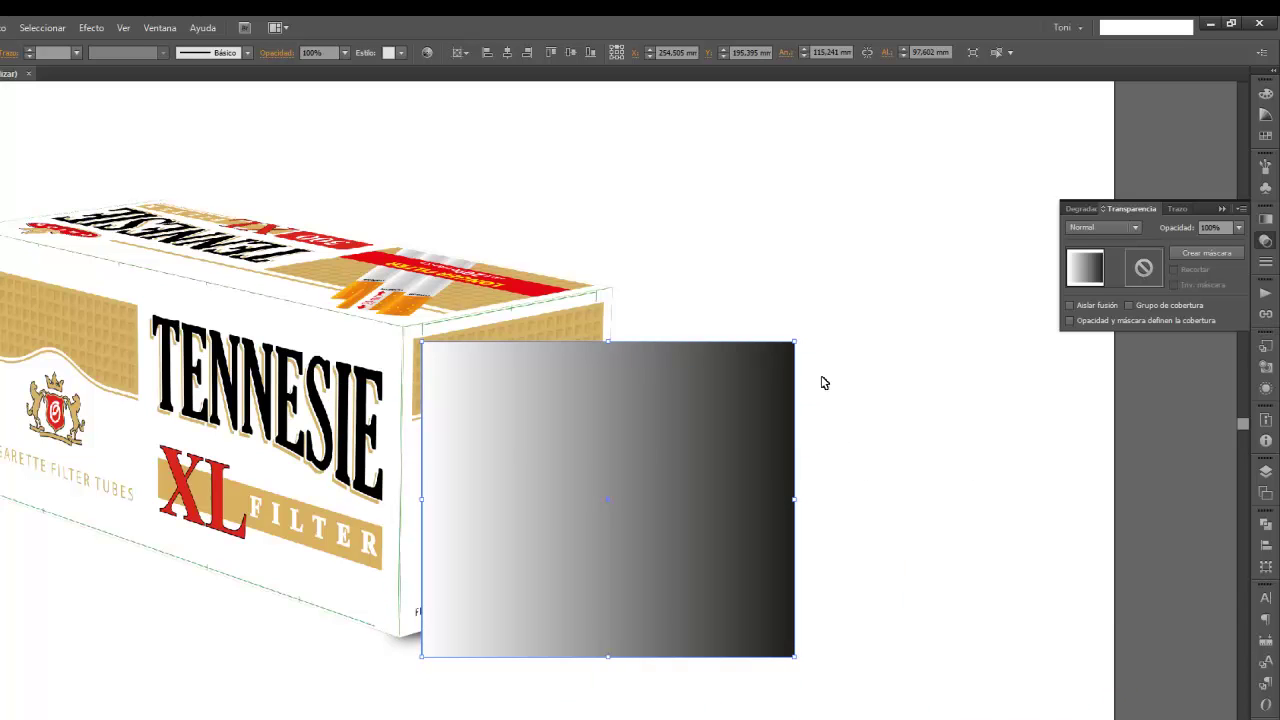
drag(873, 270, 694, 590)
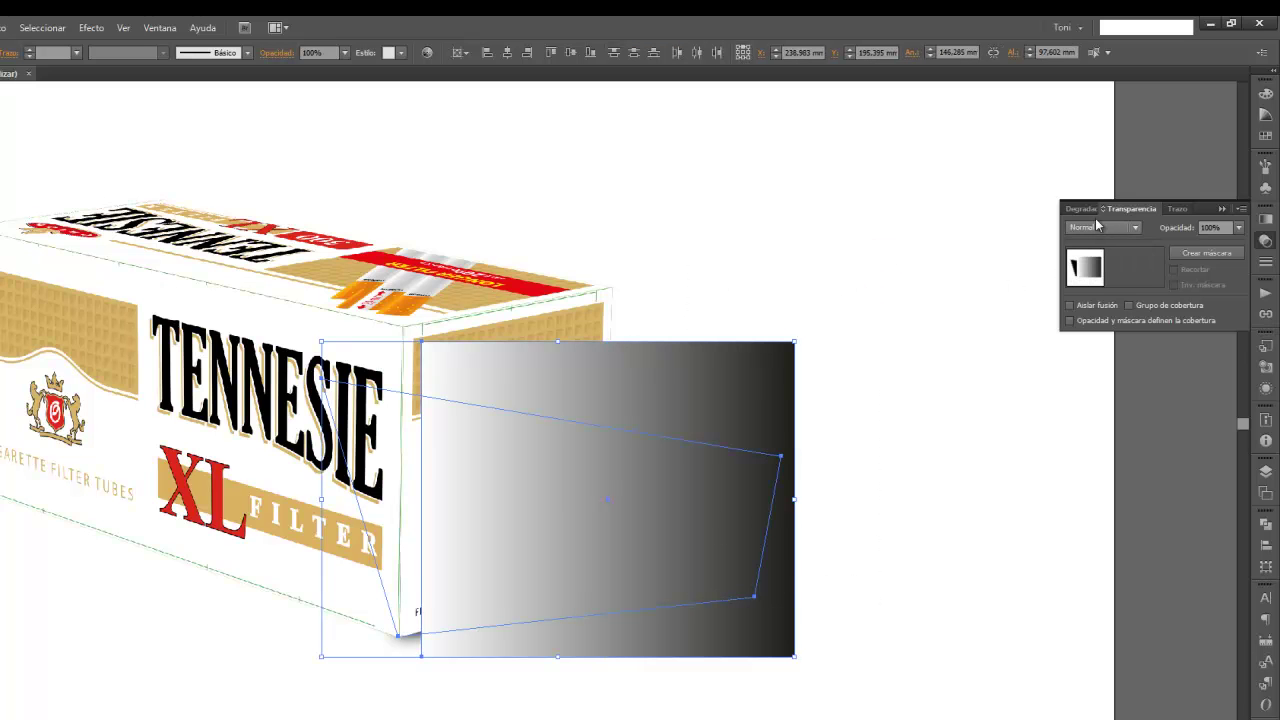
click(1207, 253)
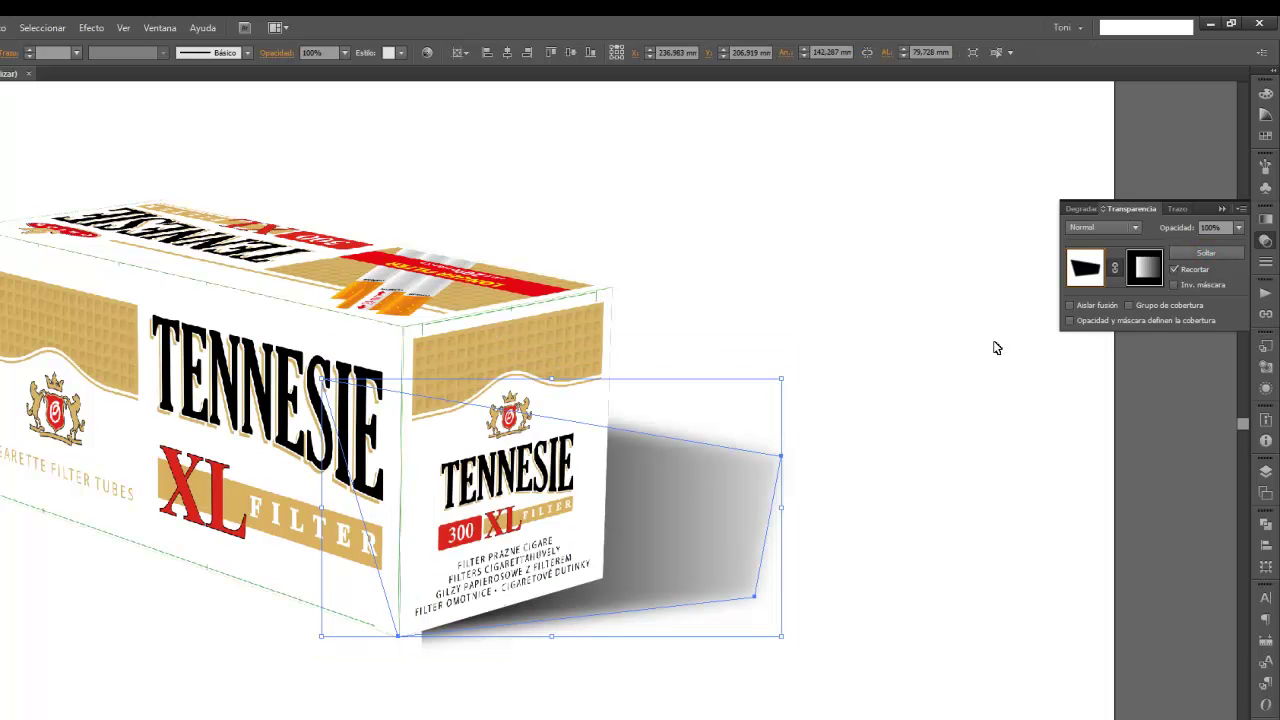
click(996, 347)
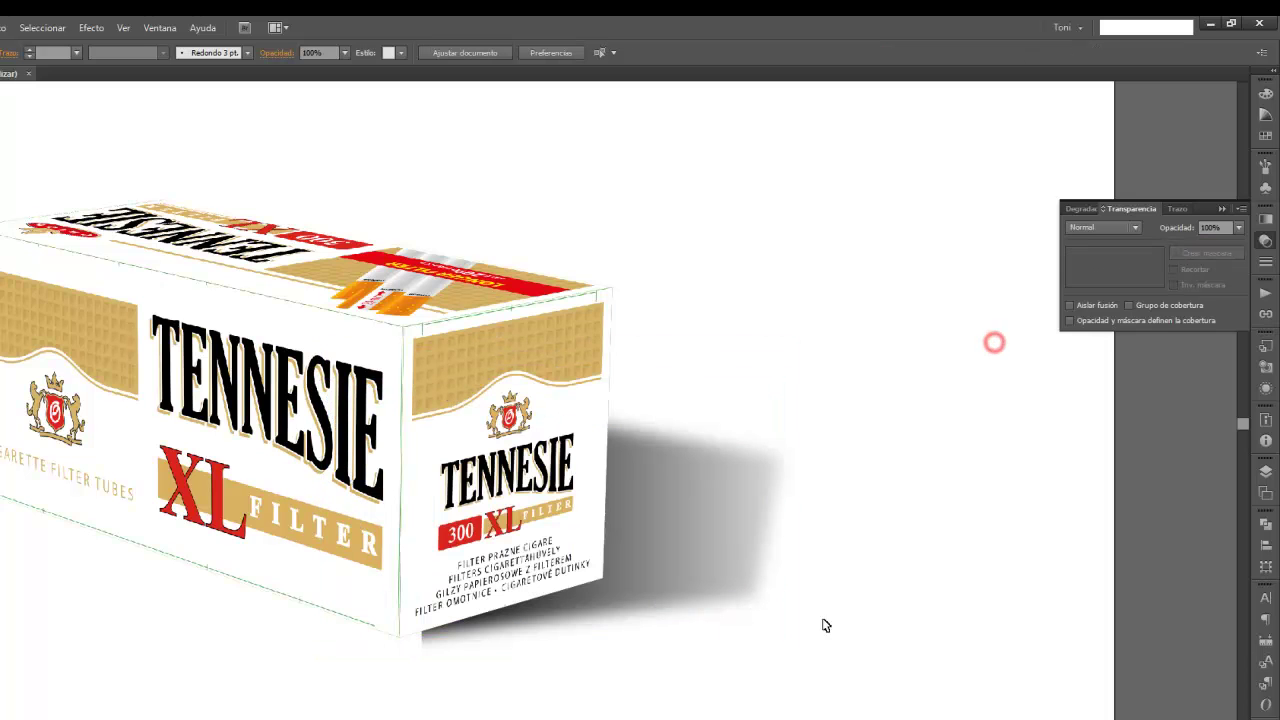
click(660, 517)
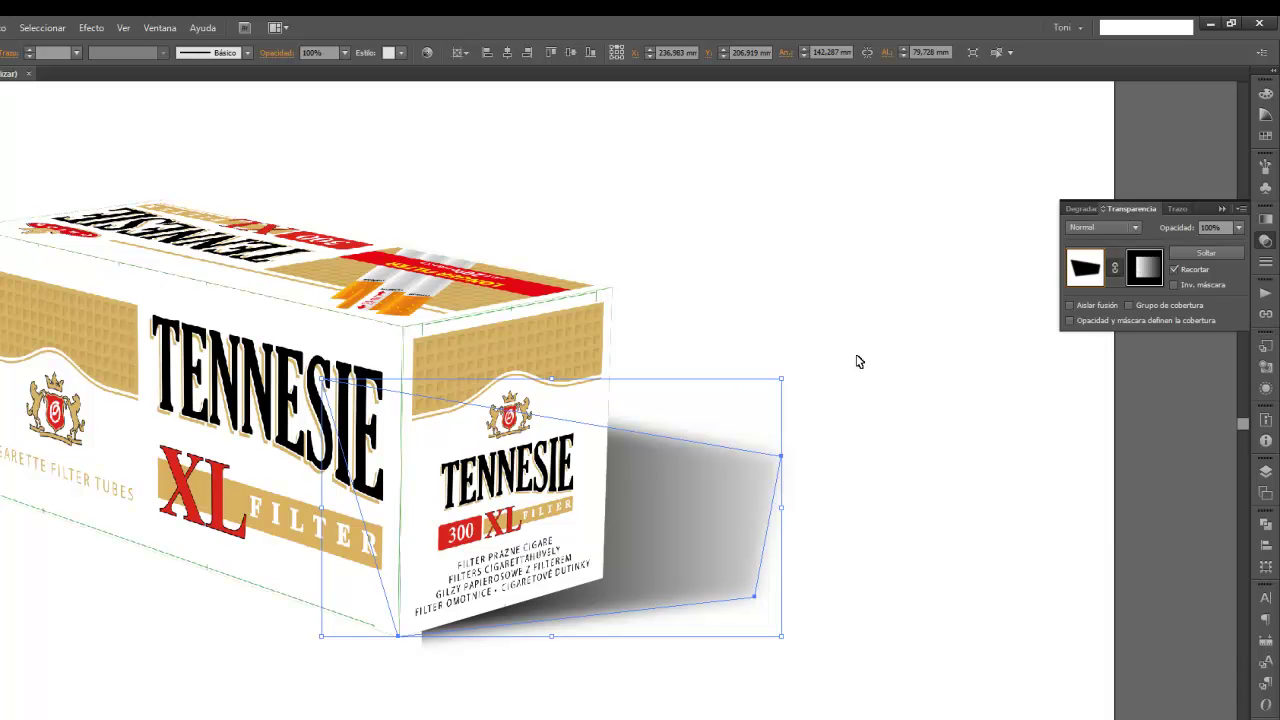
In the shadow's opacity mask, move the gradient midpoint to 66.59%.
click(1150, 268)
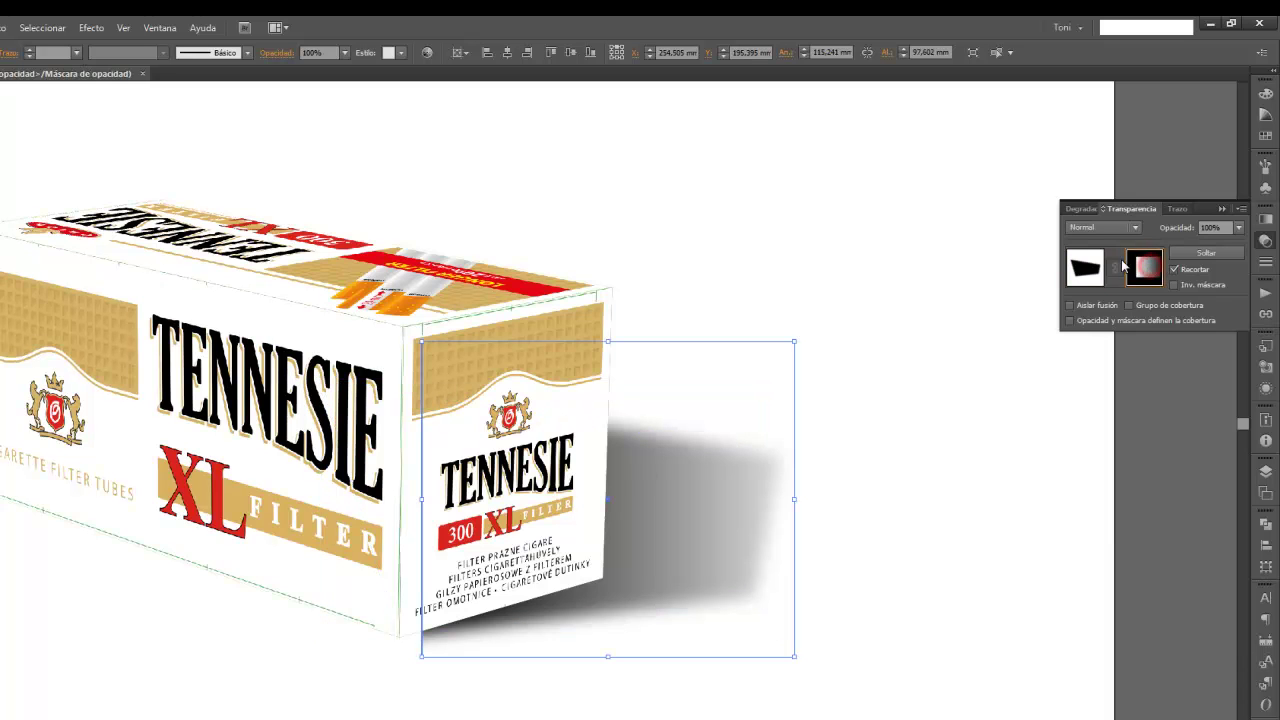
click(1080, 270)
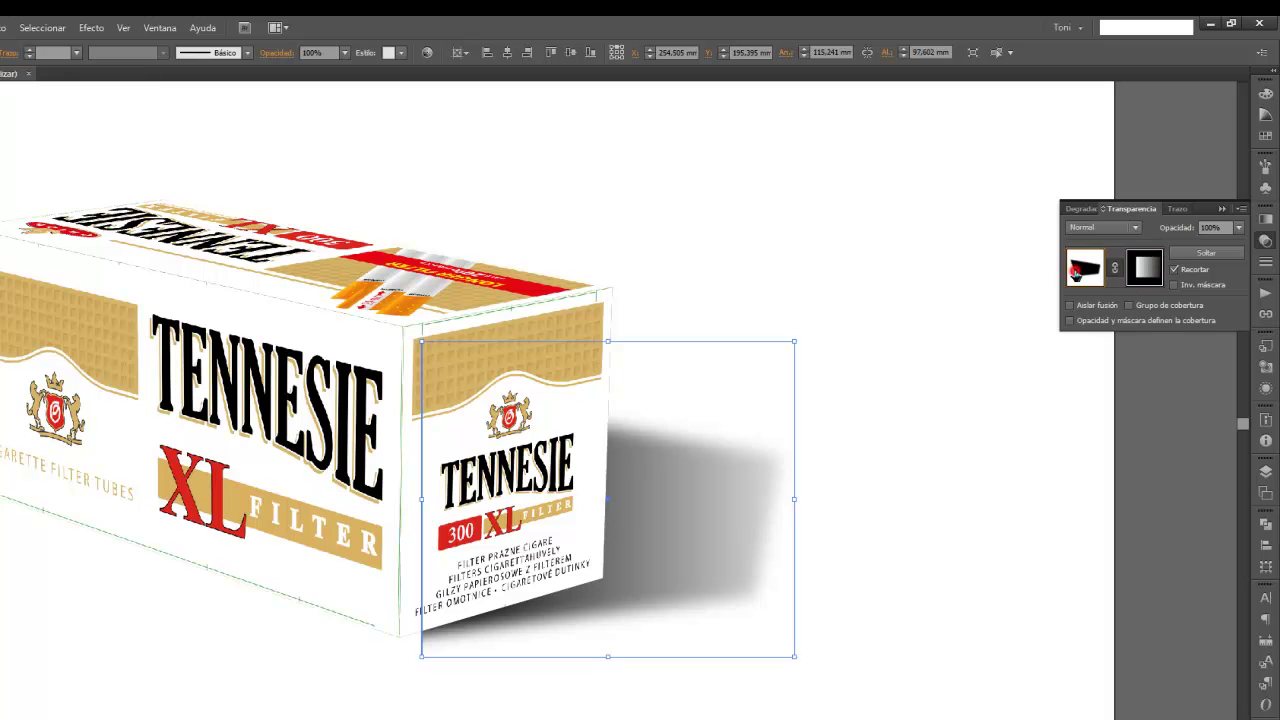
click(1146, 270)
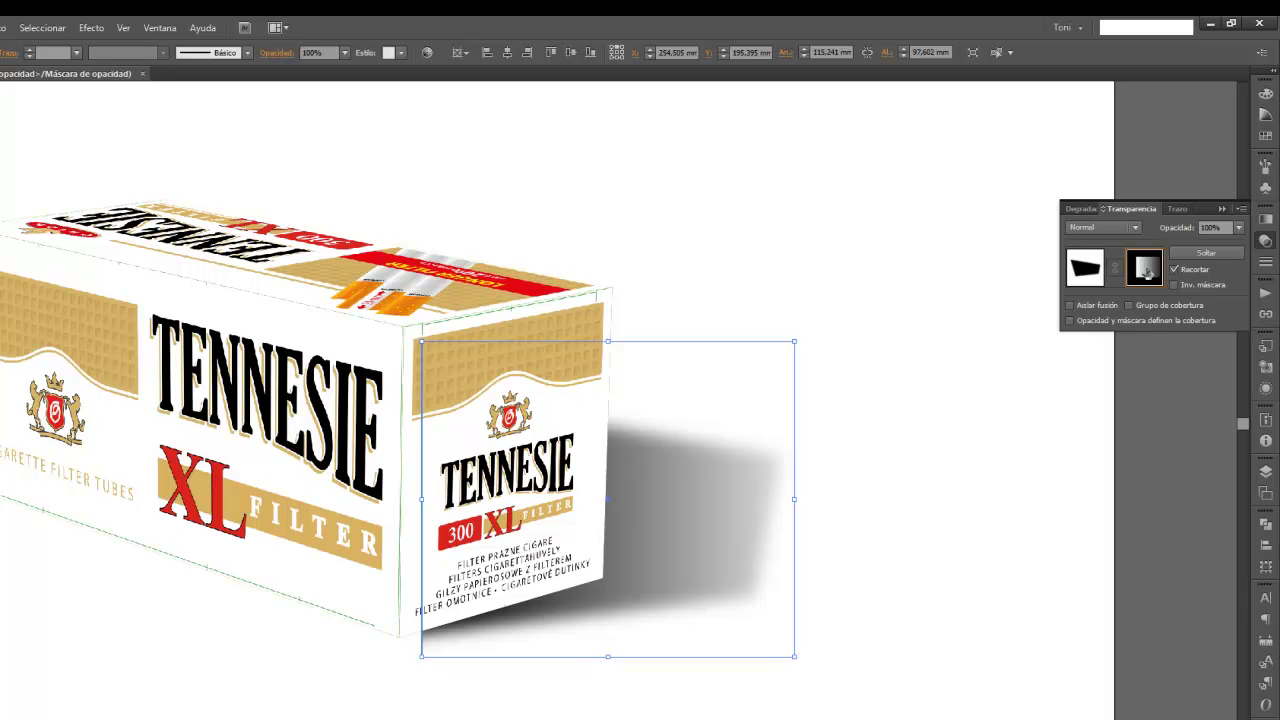
click(1265, 218)
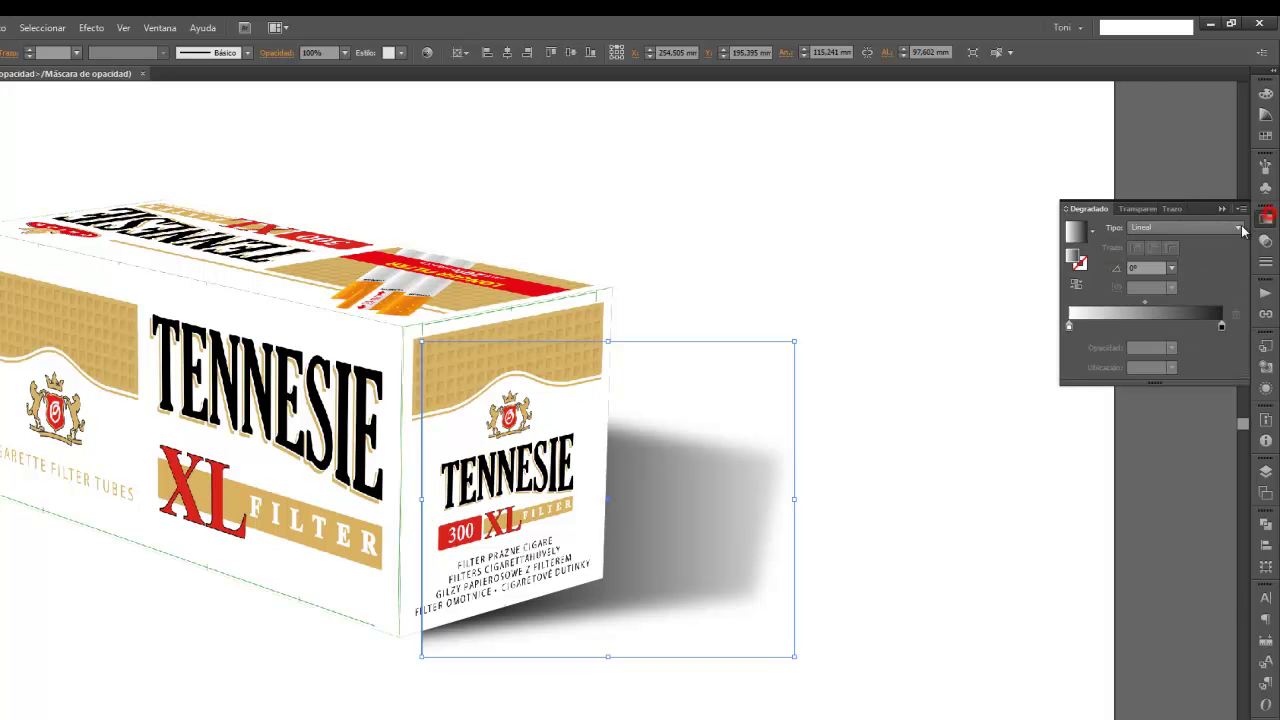
mouse_move(1143, 303)
mouse_down()
mouse_move(1119, 301)
mouse_move(1176, 306)
mouse_up()
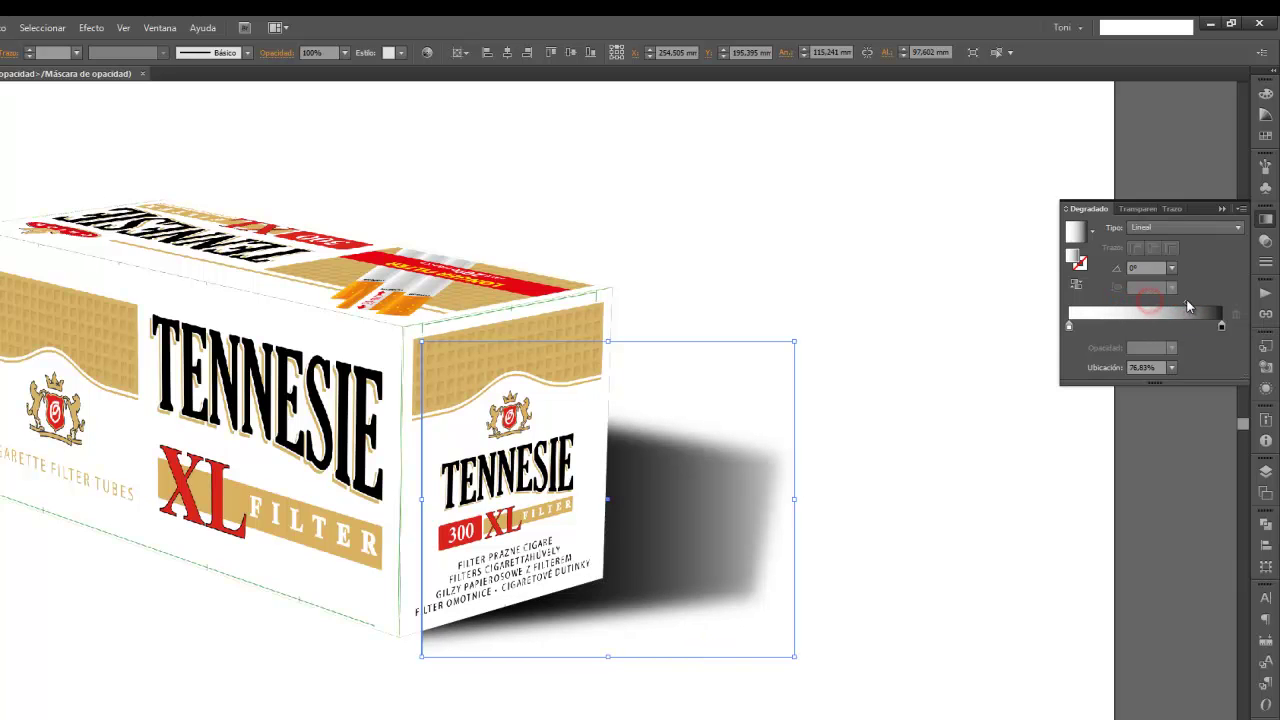
drag(1176, 306, 1172, 307)
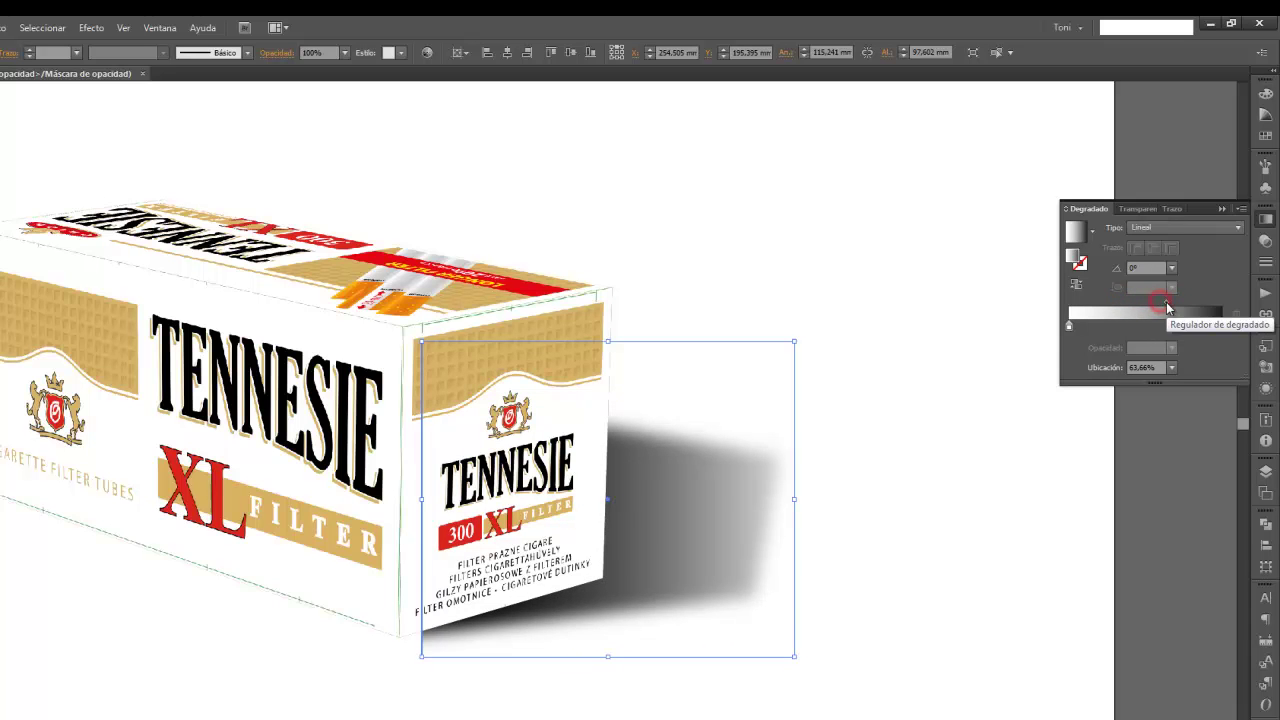
Preview the softer fade, then leave mask editing and return to the shadow artwork.
click(1011, 459)
click(735, 521)
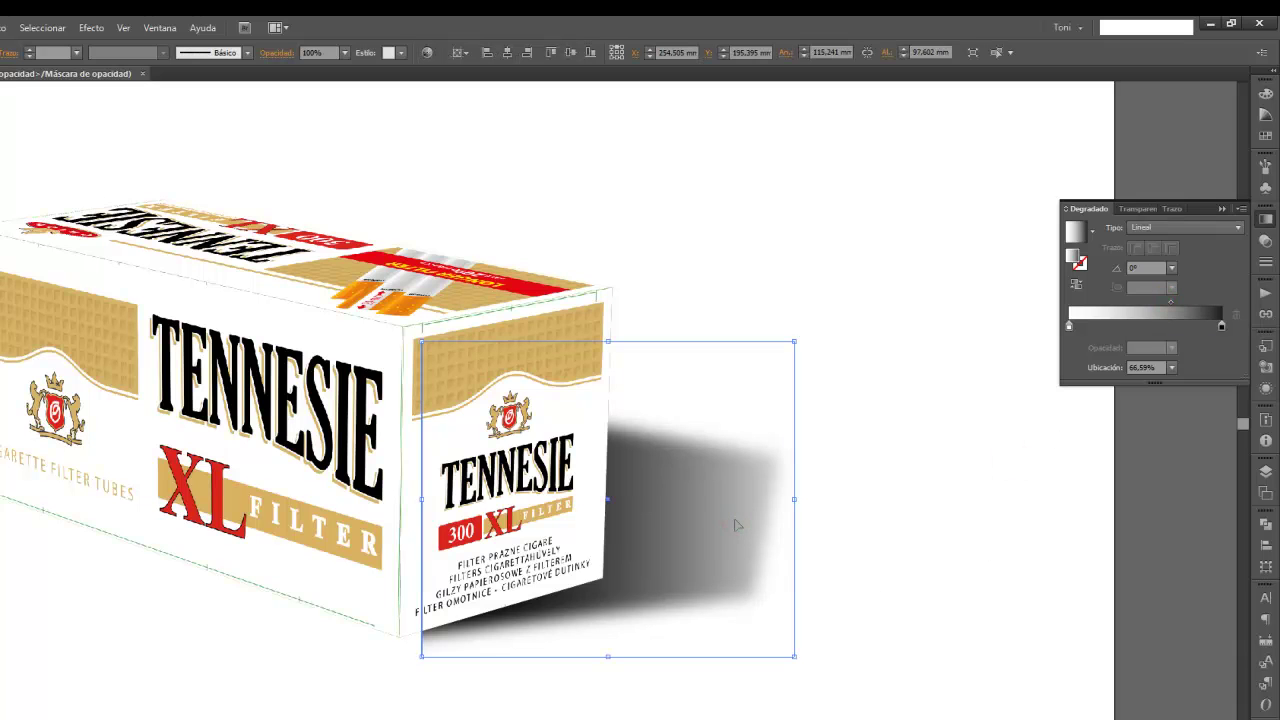
click(1265, 240)
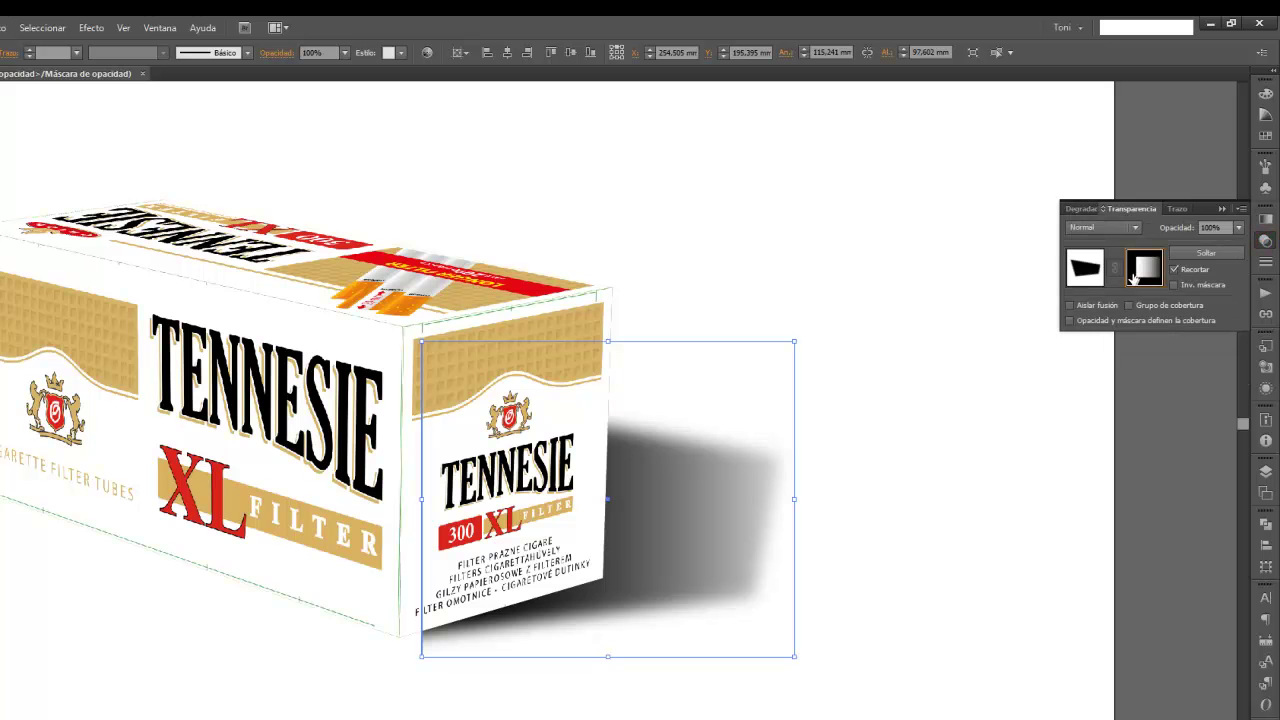
click(1094, 272)
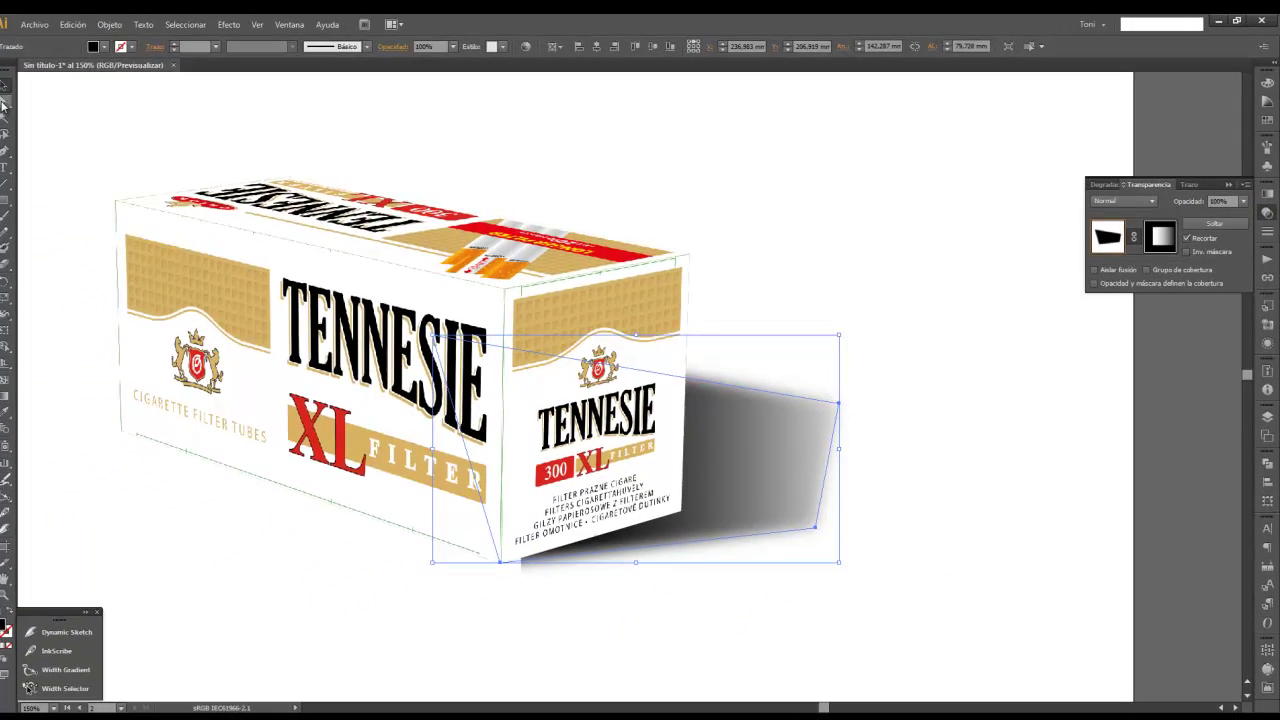
Pull the shadow's top-right anchor slightly inward with Direct Selection, then deselect.
click(3, 101)
click(843, 404)
mouse_move(843, 402)
mouse_down()
mouse_move(838, 430)
mouse_move(893, 410)
mouse_move(829, 418)
mouse_up()
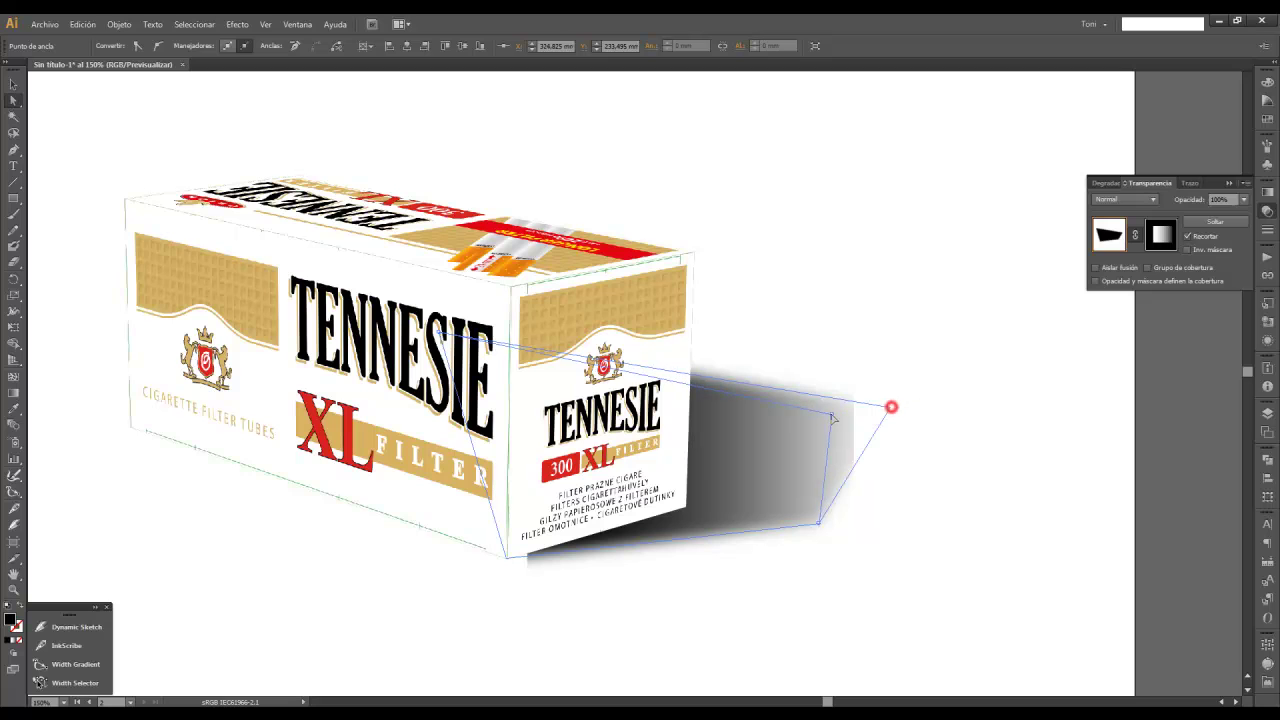
drag(828, 413, 832, 409)
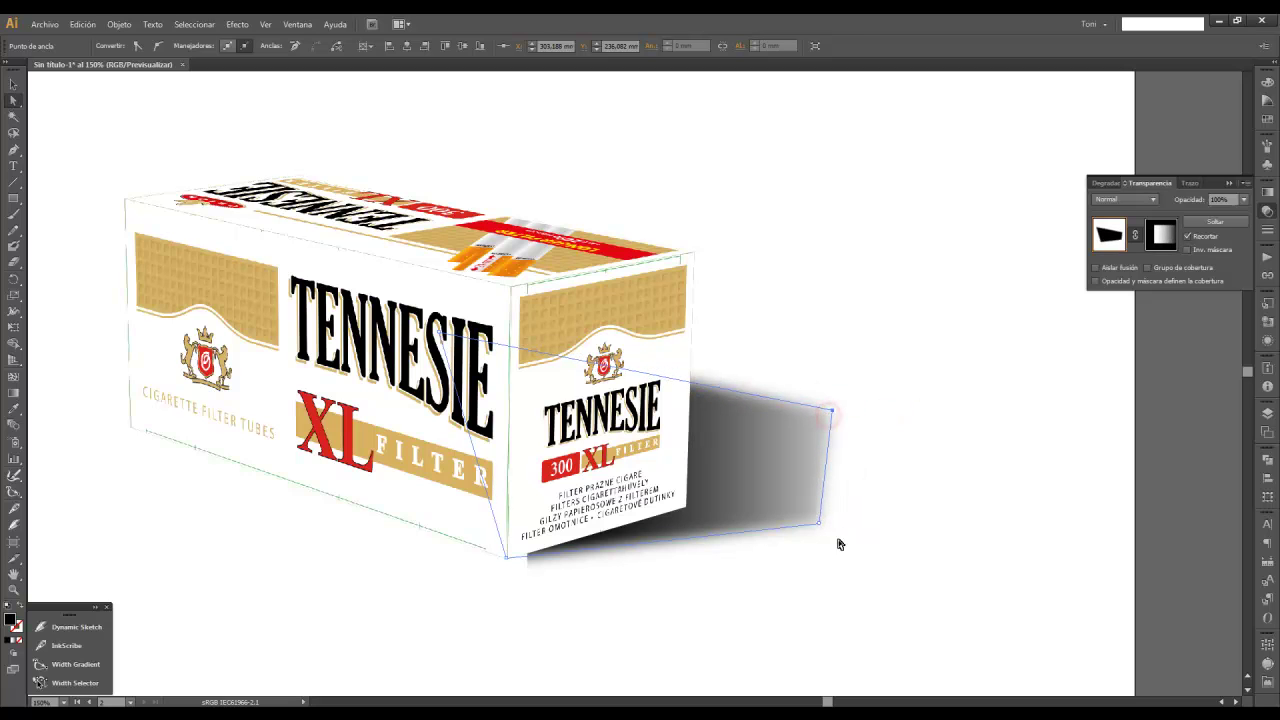
click(13, 84)
click(709, 163)
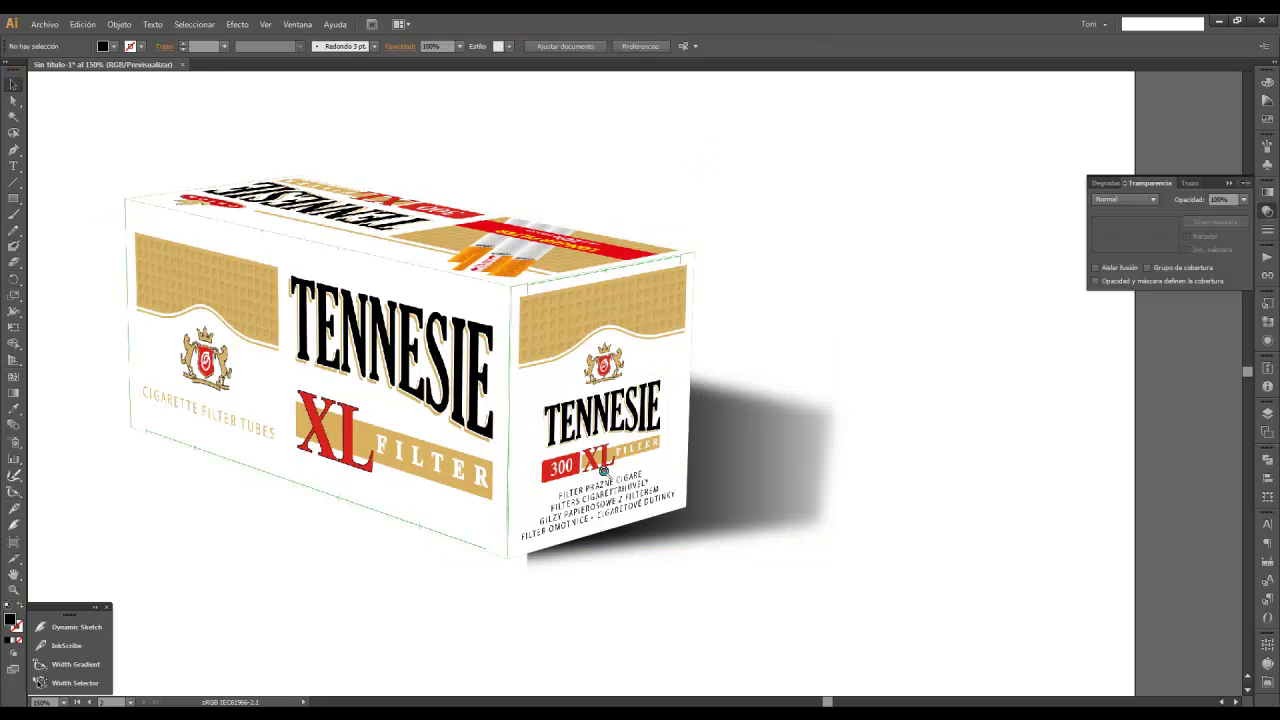
ctrl+alt+click(603, 471)
ctrl+alt+click(650, 378)
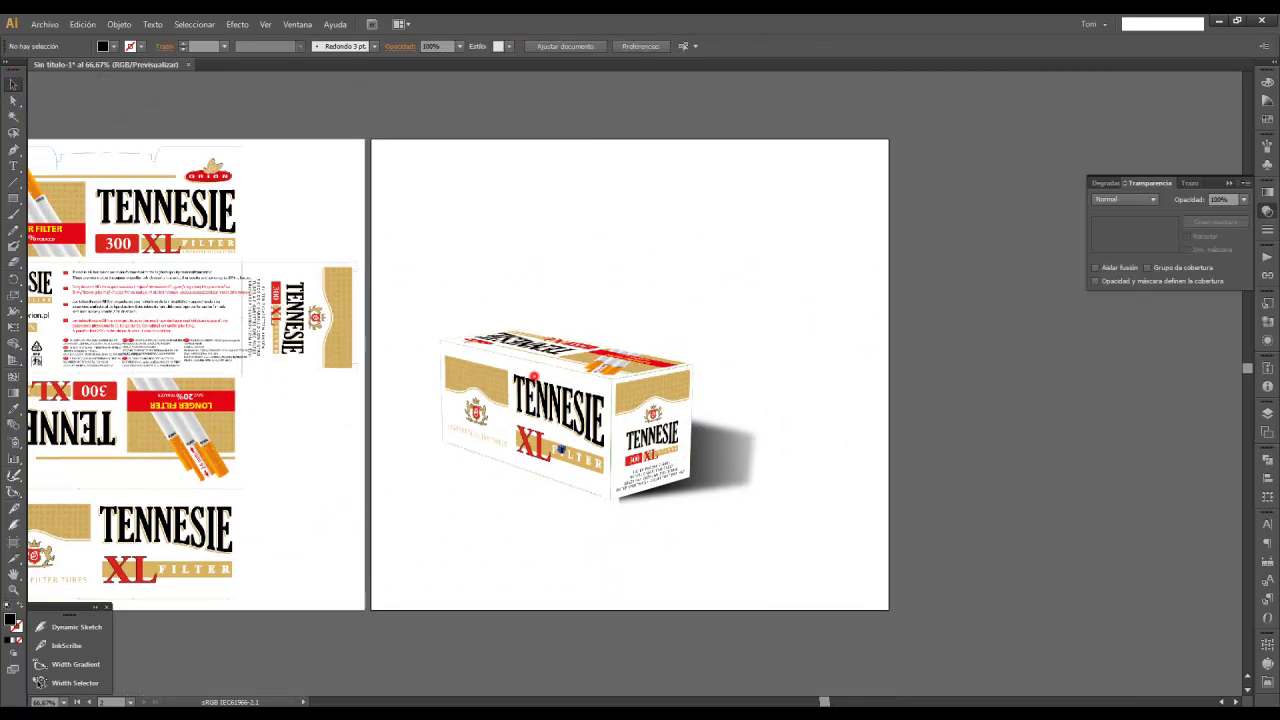
drag(674, 440, 707, 537)
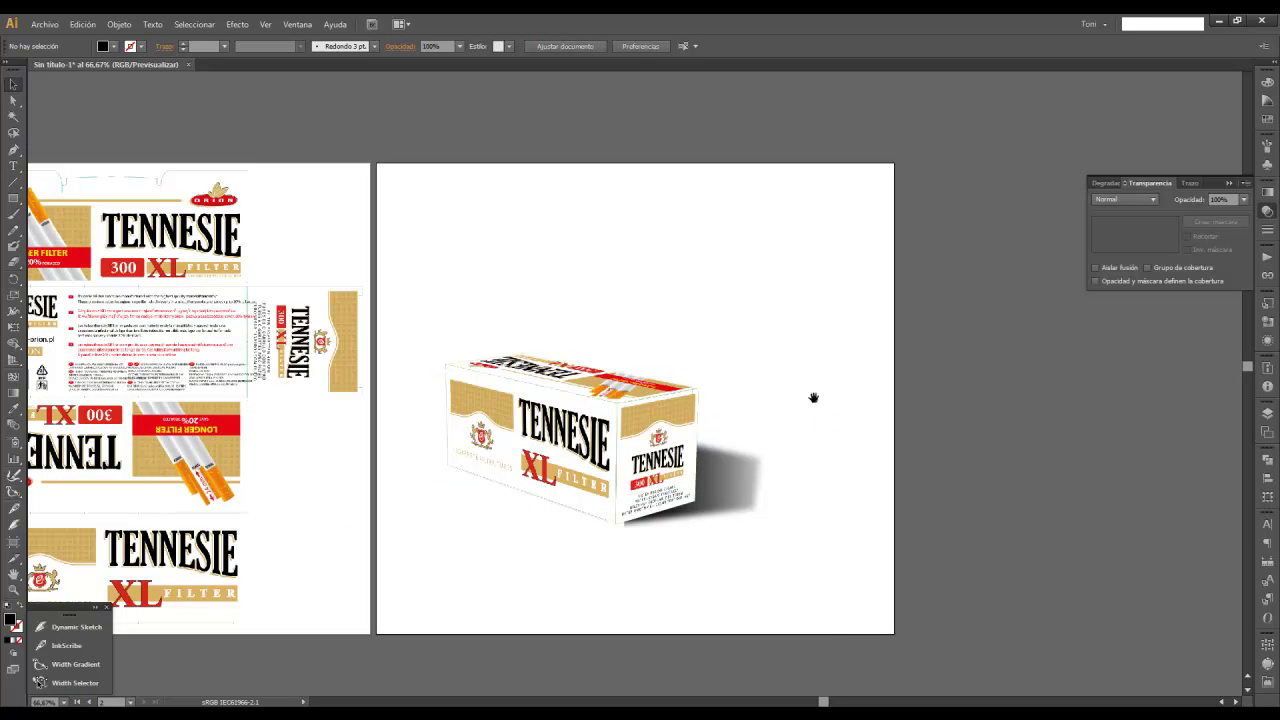
drag(814, 402, 818, 388)
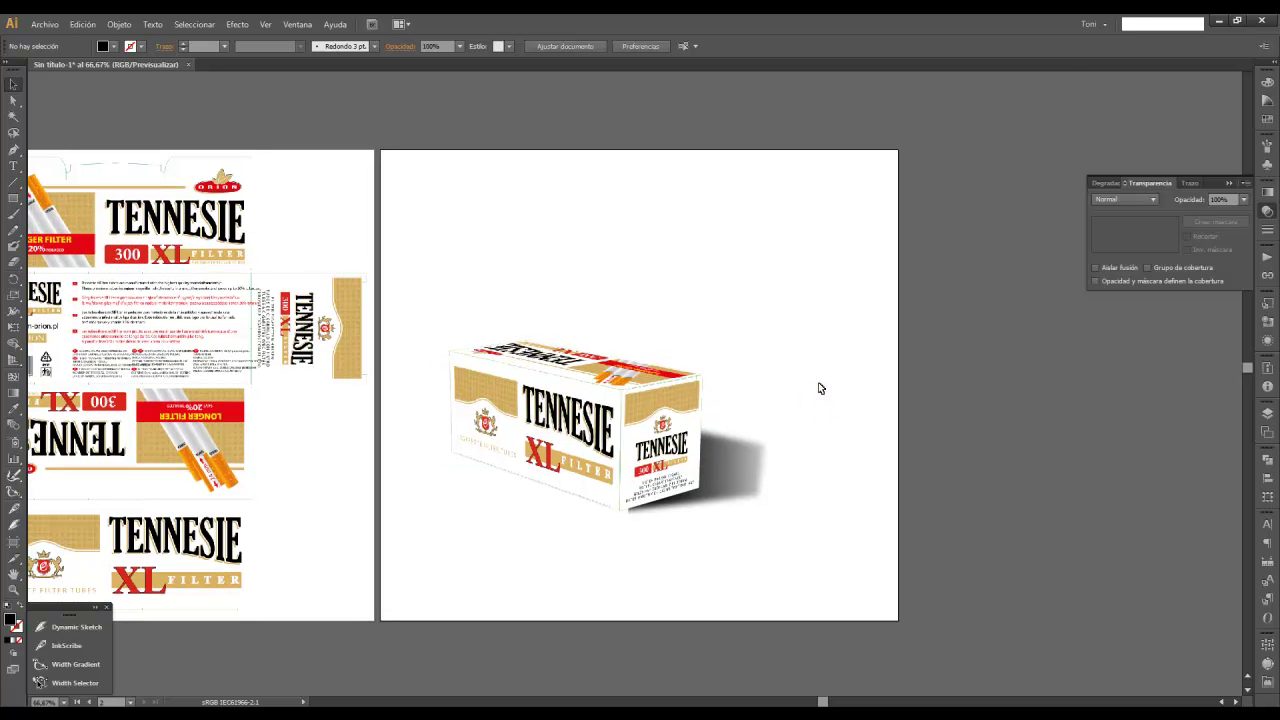
drag(352, 245, 886, 641)
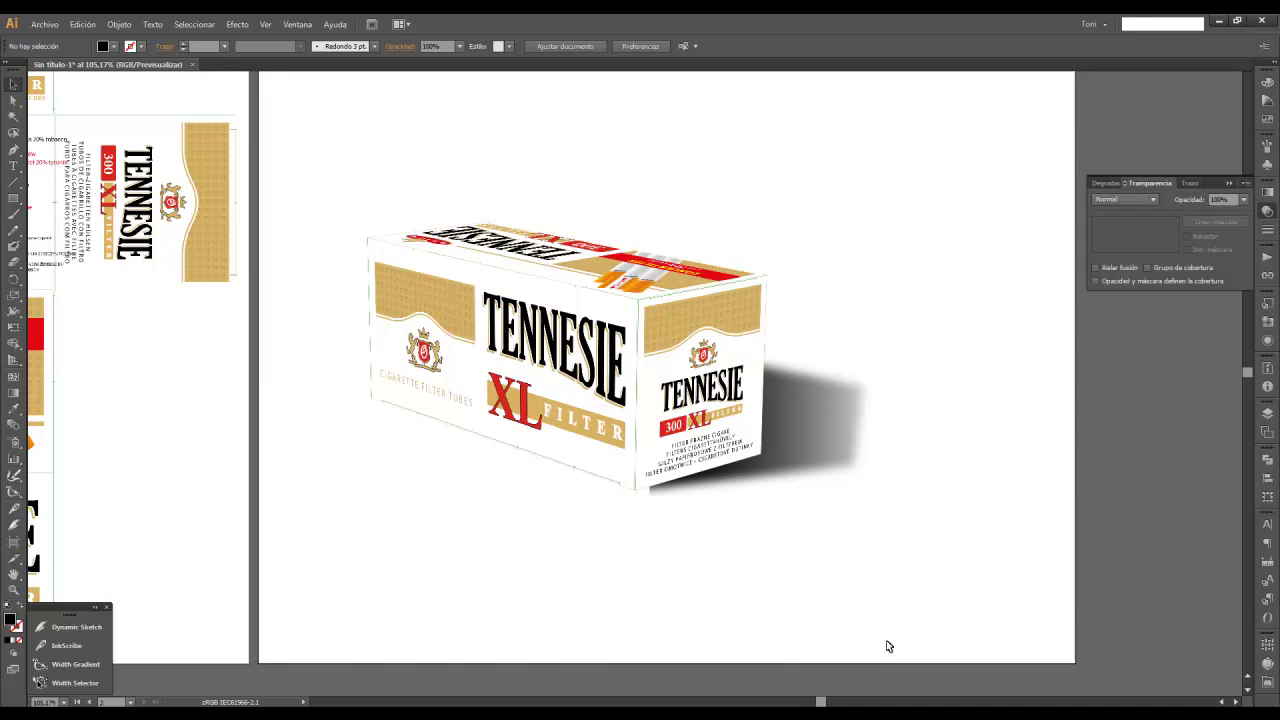
drag(659, 533, 685, 555)
click(1011, 487)
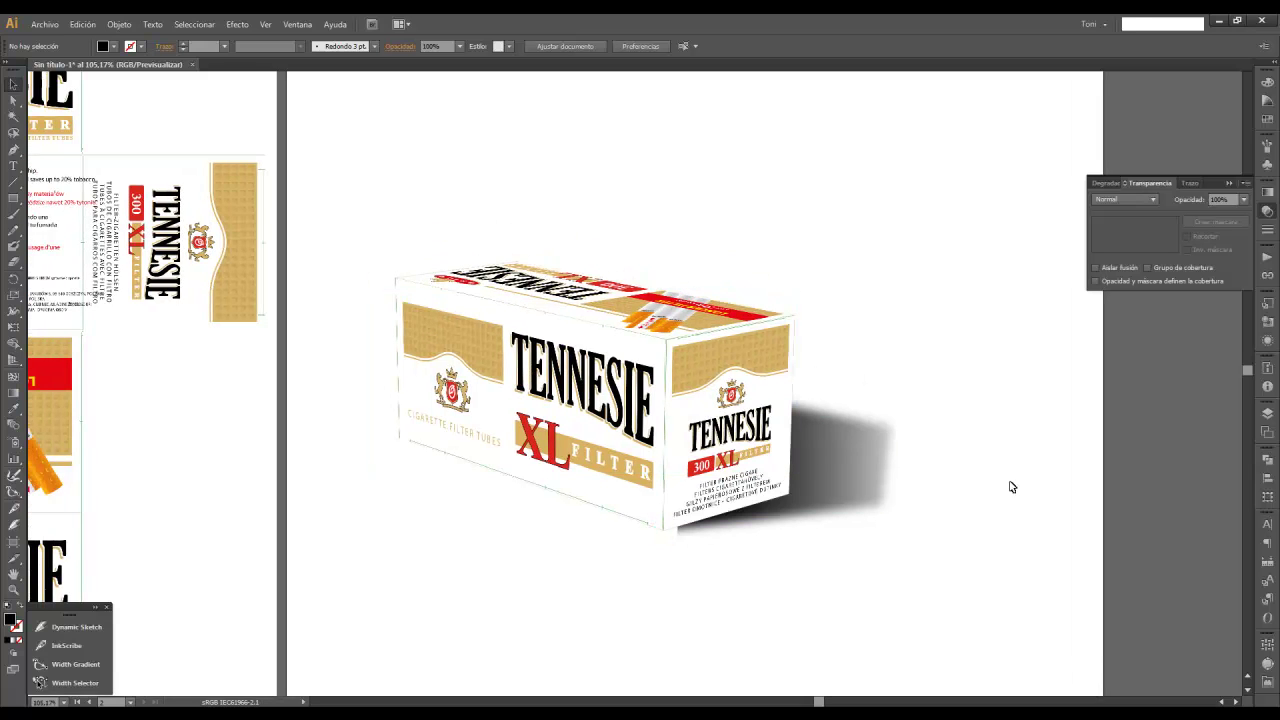